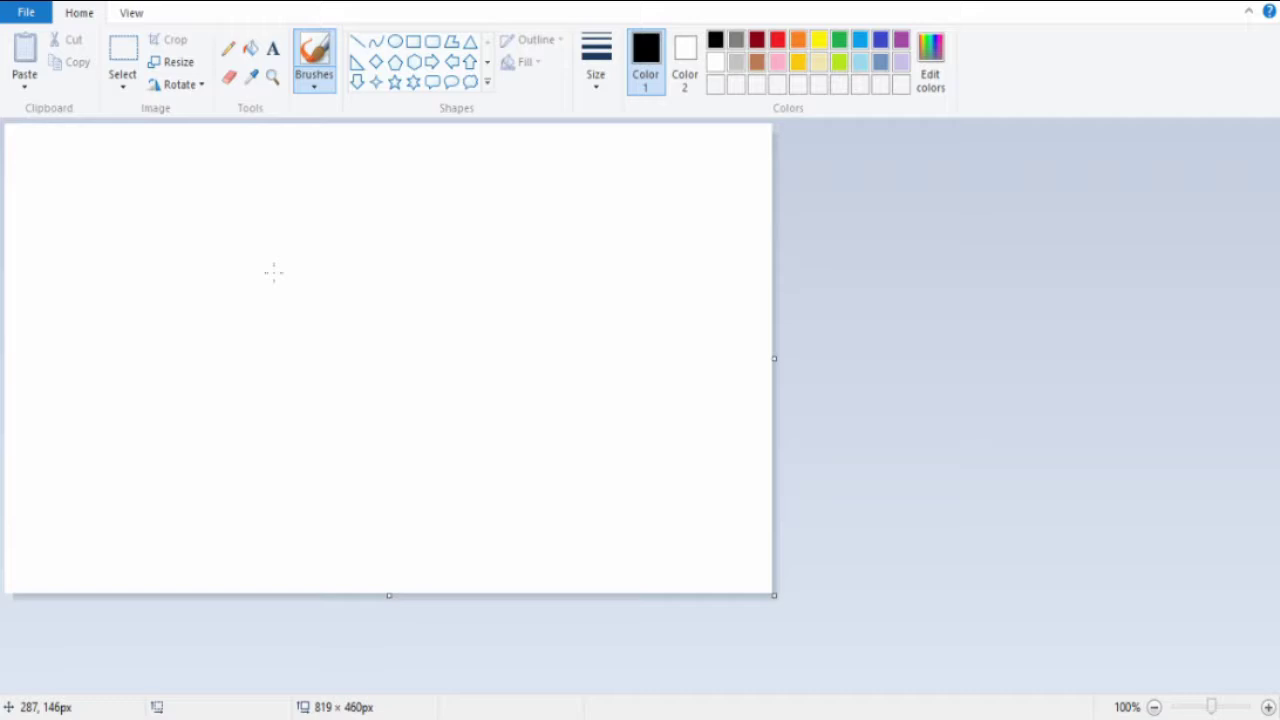
Test the brush with a squiggle, undo it, and reset the view to 100%.
key(alt+v)
key(alt+h)
mouse_move(128, 232)
mouse_down()
mouse_move(200, 270)
mouse_move(335, 196)
mouse_up()
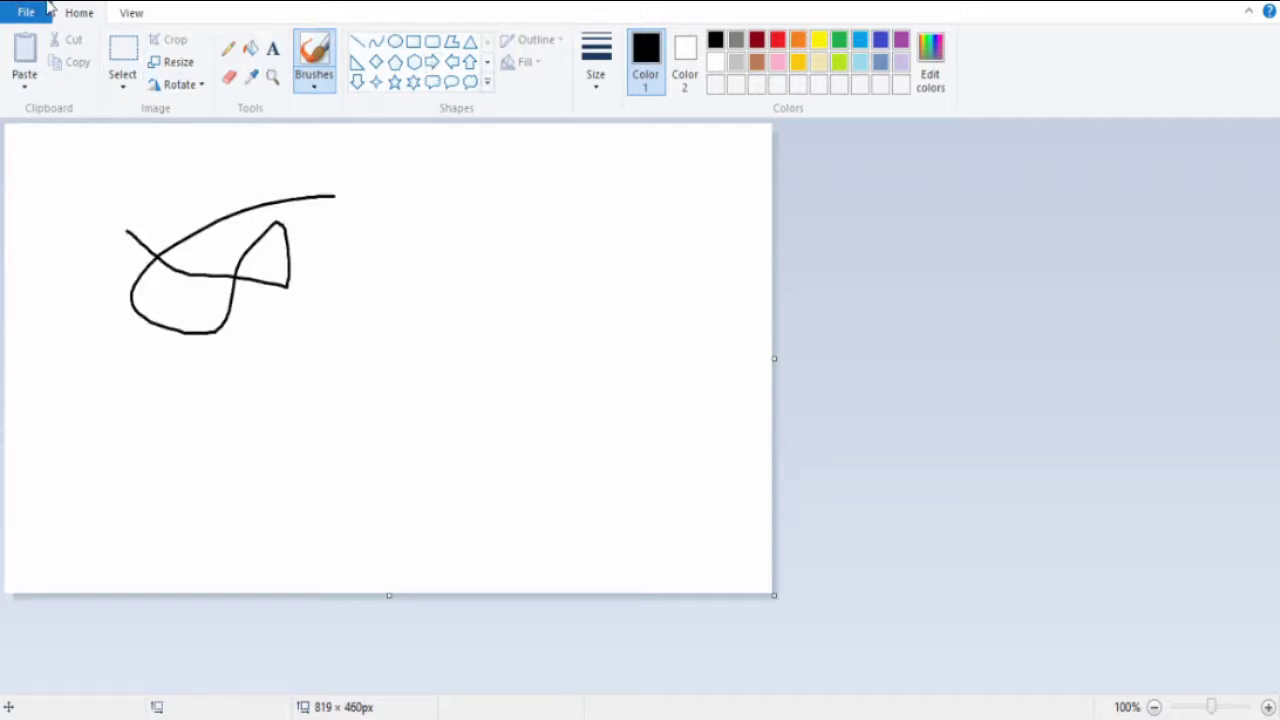
key(ctrl+z)
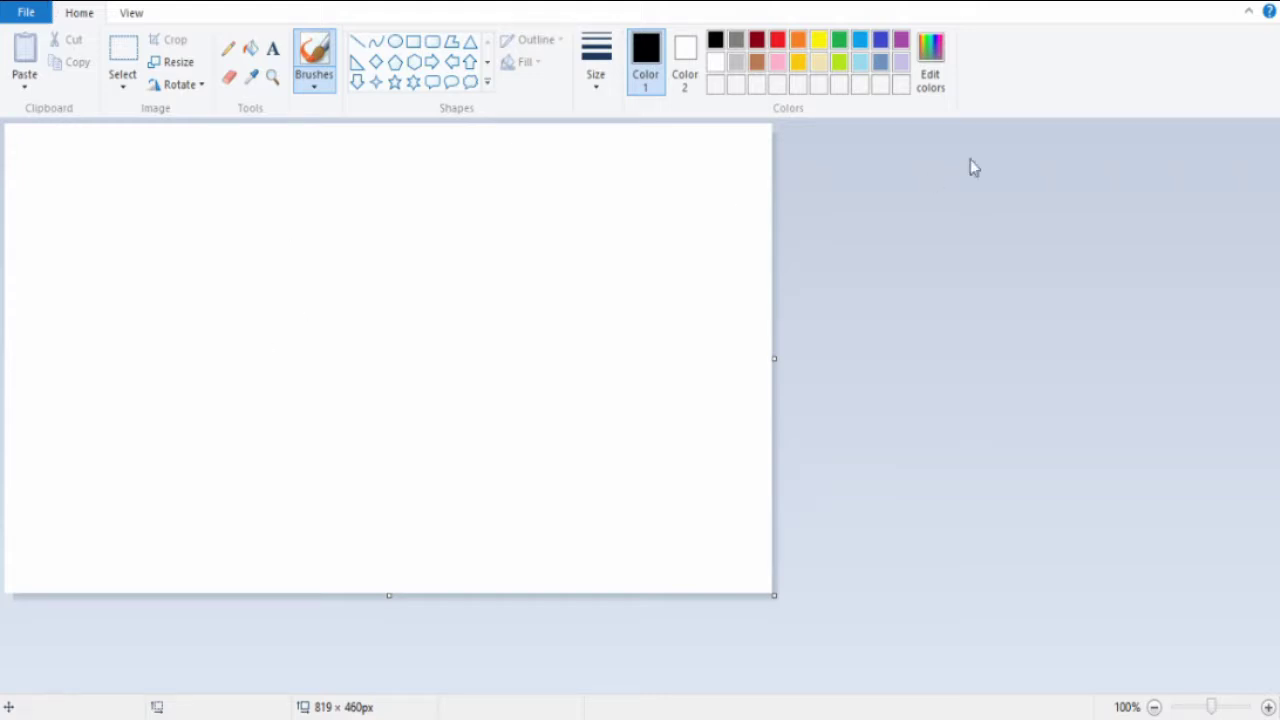
click(1268, 707)
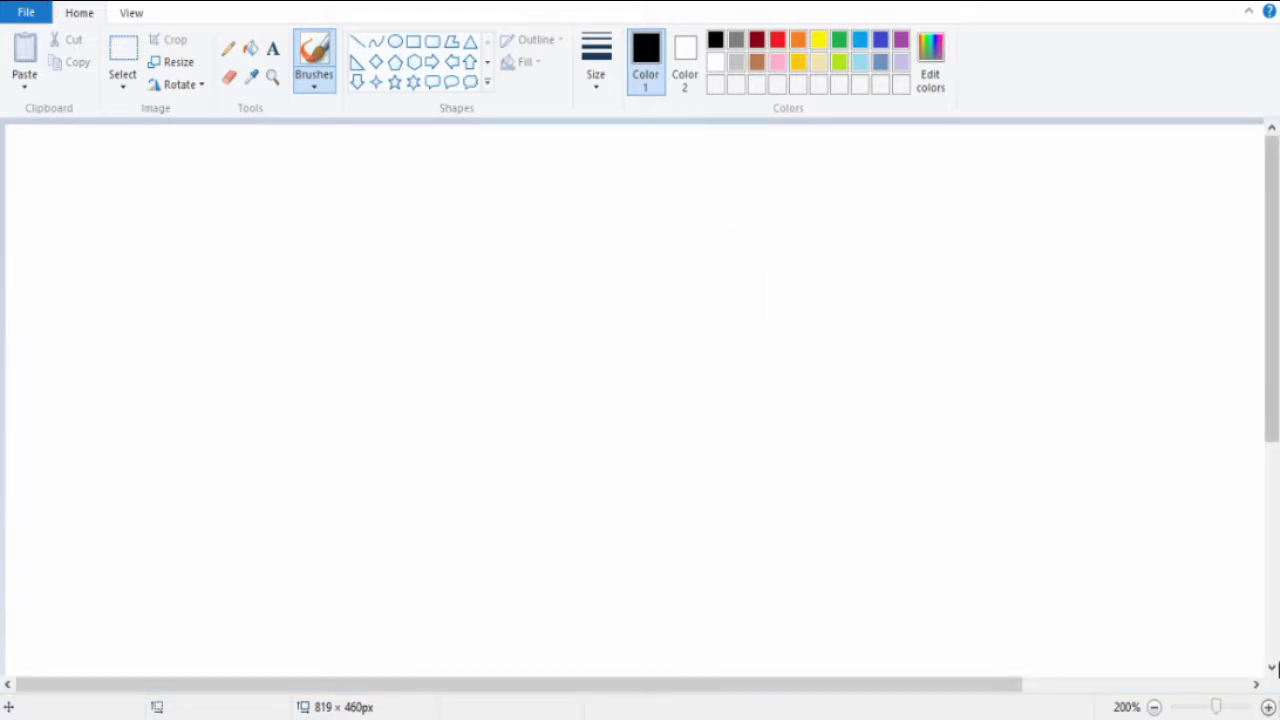
mouse_move(1232, 707)
mouse_down()
mouse_move(1195, 707)
mouse_move(1215, 707)
mouse_up()
scroll(438, 644, up, 1)
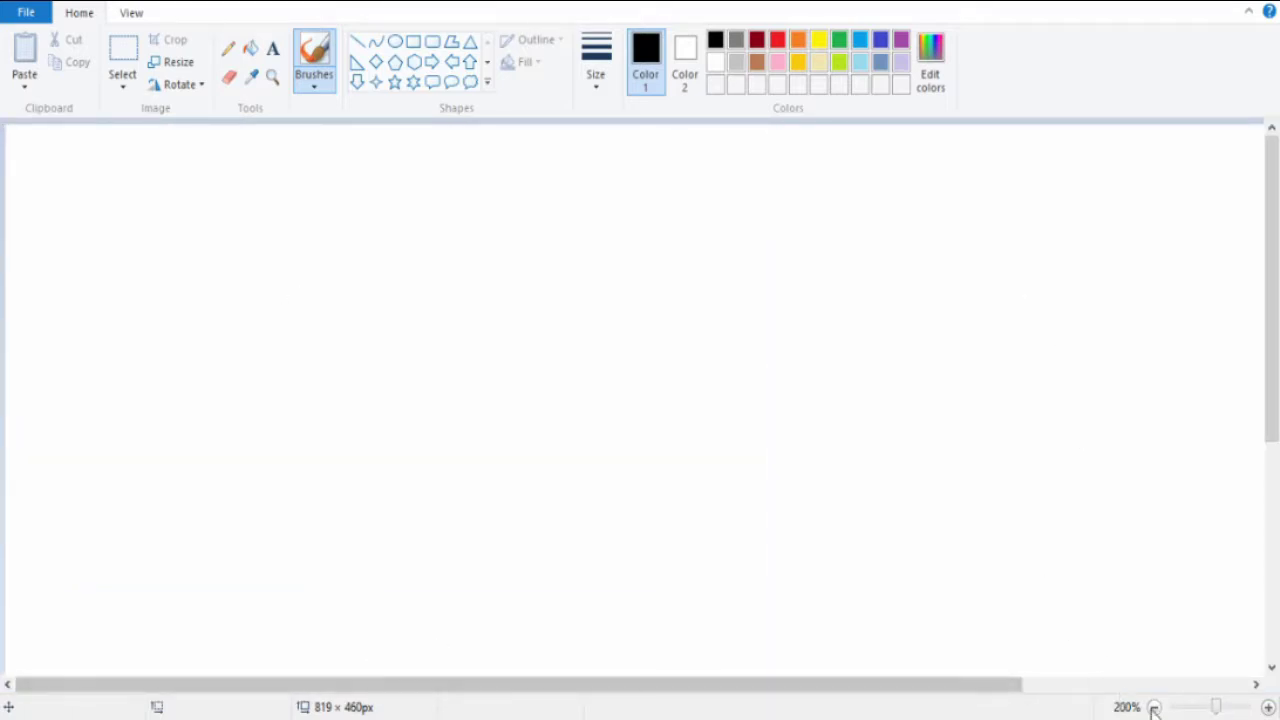
drag(1232, 707, 1220, 708)
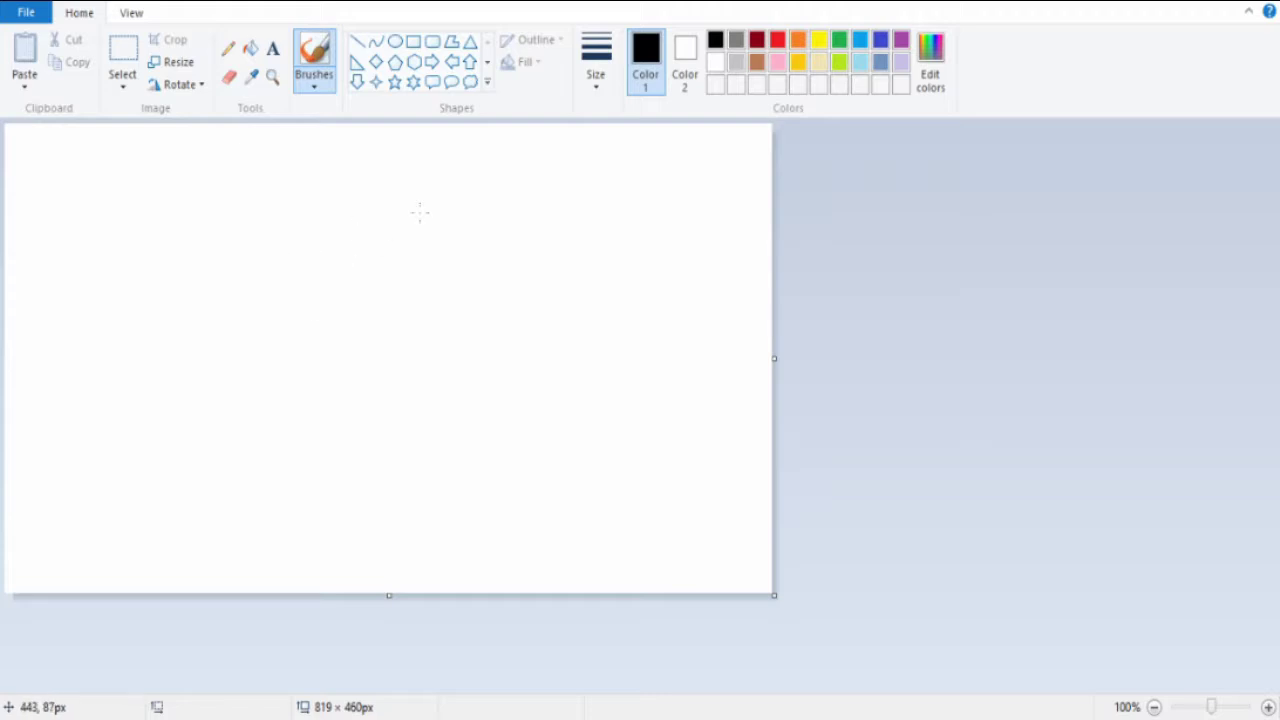
Draw the head outline with a pointed ear and spikes along the top.
drag(495, 200, 478, 310)
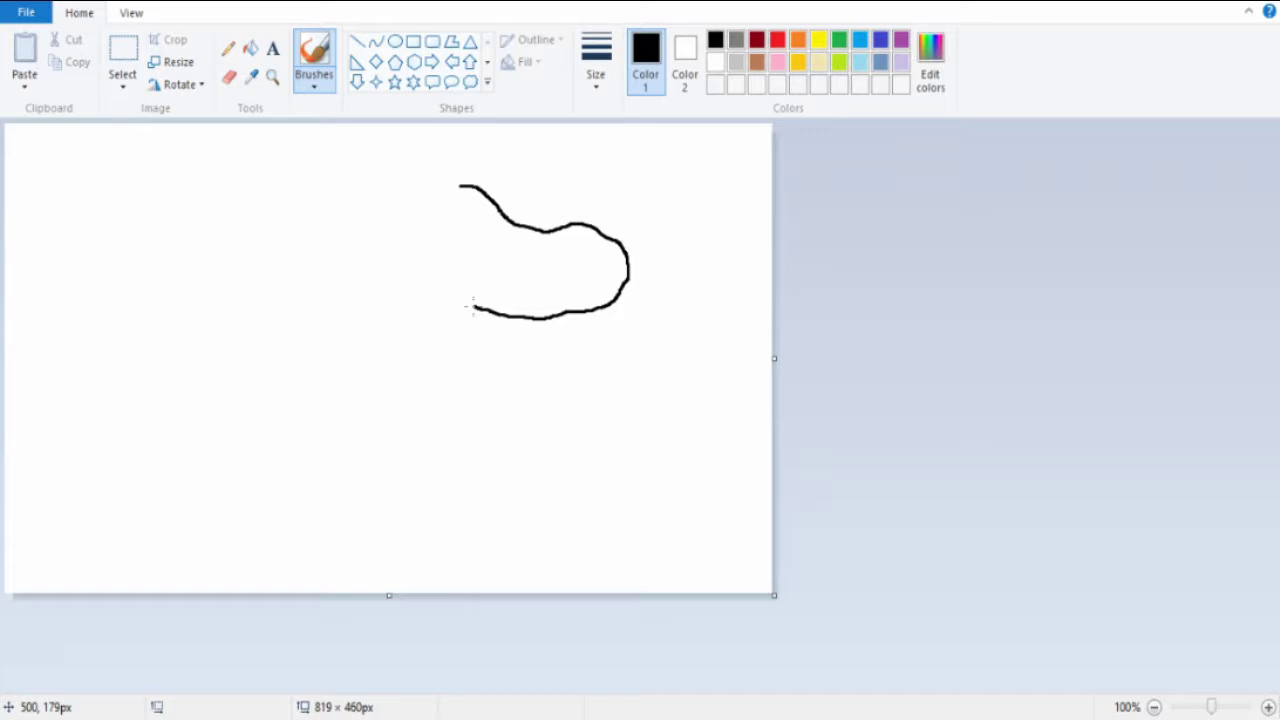
drag(462, 186, 408, 316)
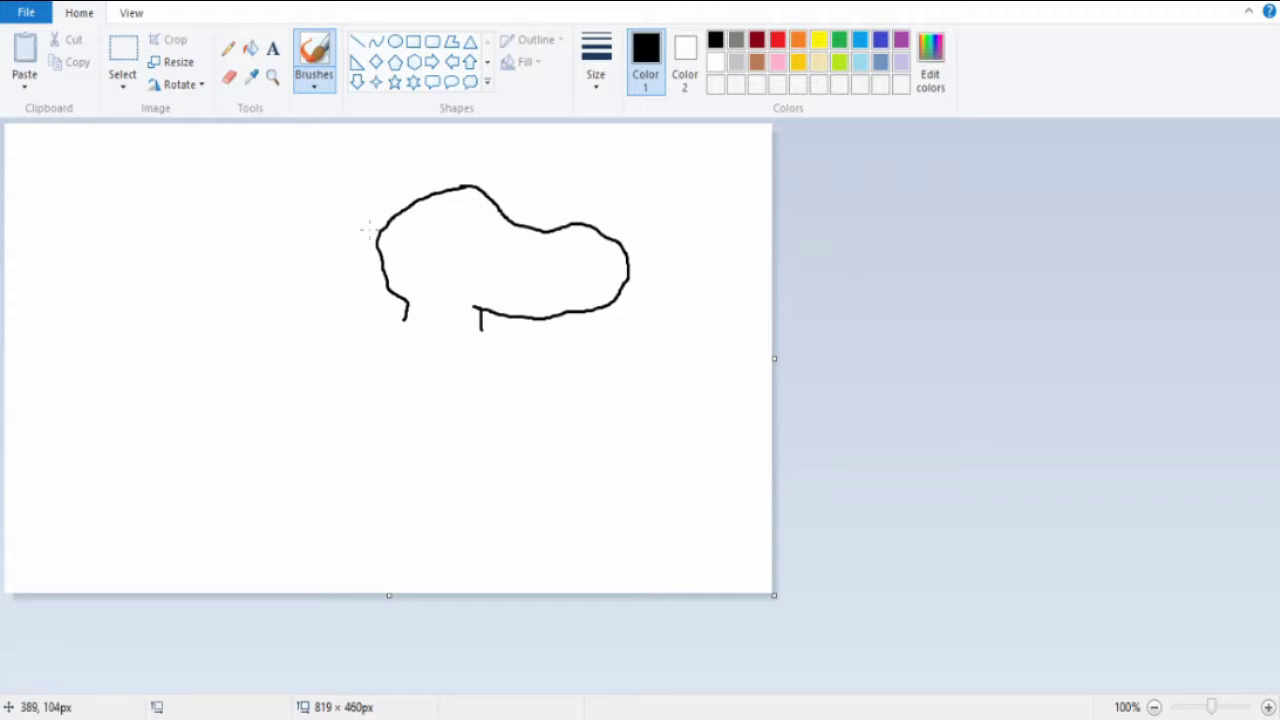
click(1222, 708)
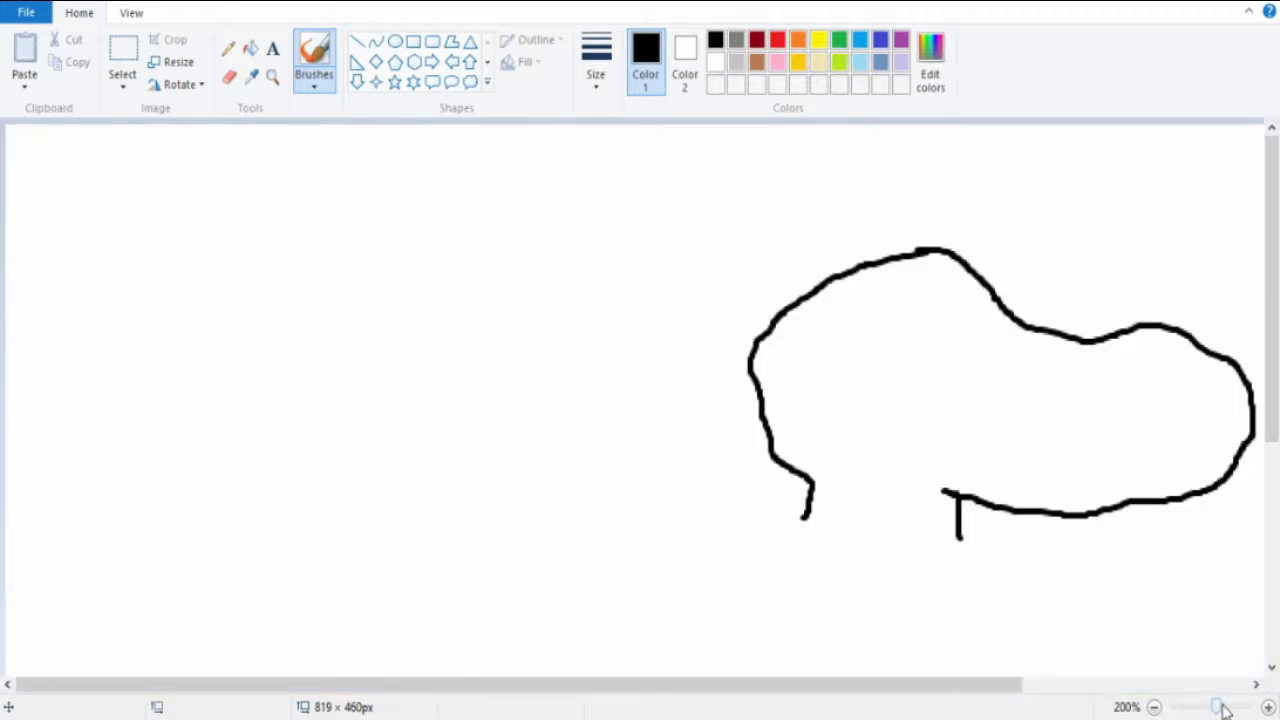
drag(480, 686, 800, 686)
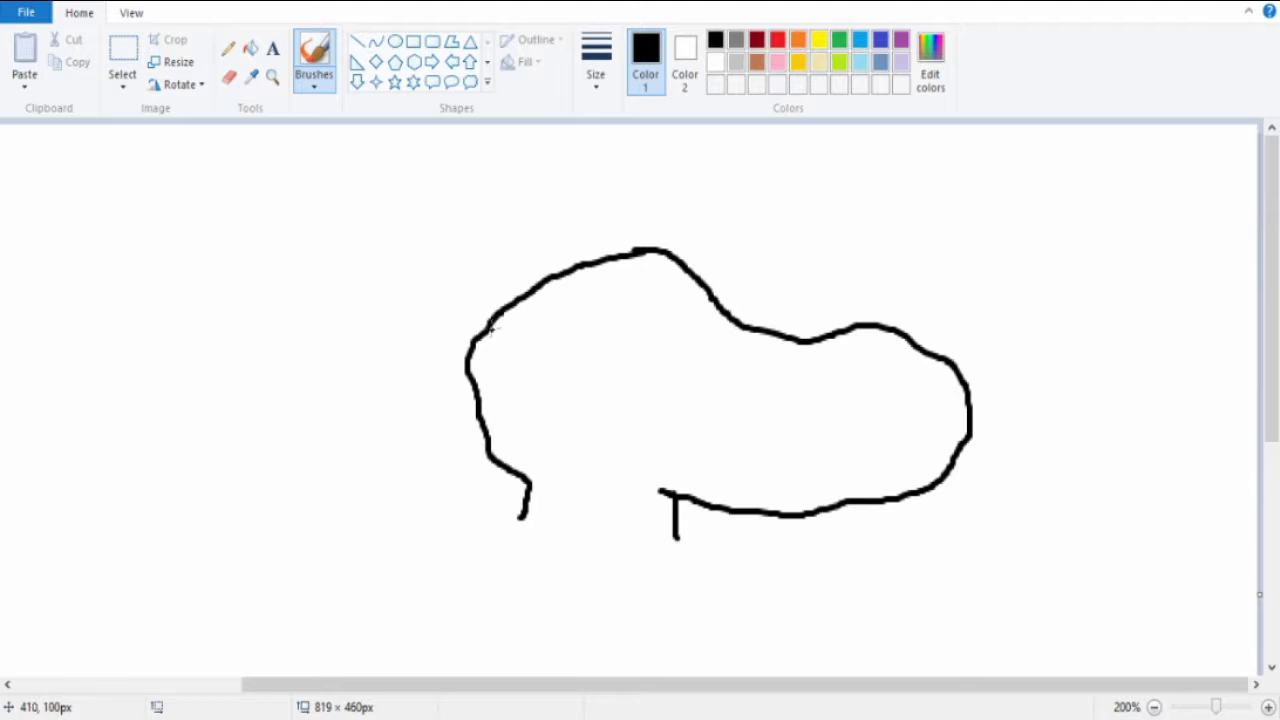
mouse_move(485, 325)
mouse_down()
mouse_move(476, 202)
mouse_move(538, 285)
mouse_up()
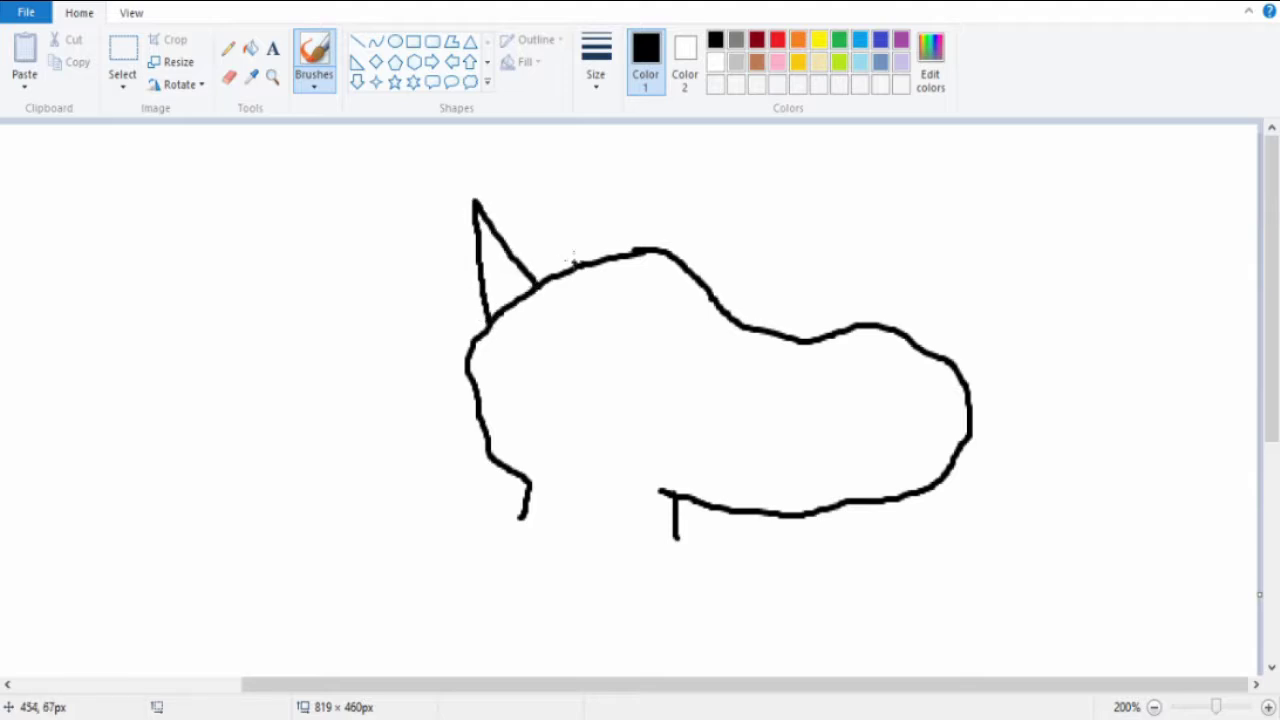
mouse_move(478, 192)
mouse_down()
mouse_move(445, 185)
mouse_move(478, 192)
mouse_up()
mouse_move(603, 262)
mouse_down()
mouse_move(611, 175)
mouse_move(660, 250)
mouse_up()
mouse_move(546, 285)
mouse_down()
mouse_move(548, 188)
mouse_move(570, 270)
mouse_up()
Erase the dark blob inside the right spike and redraw it as a thin pencil line.
drag(620, 198, 622, 225)
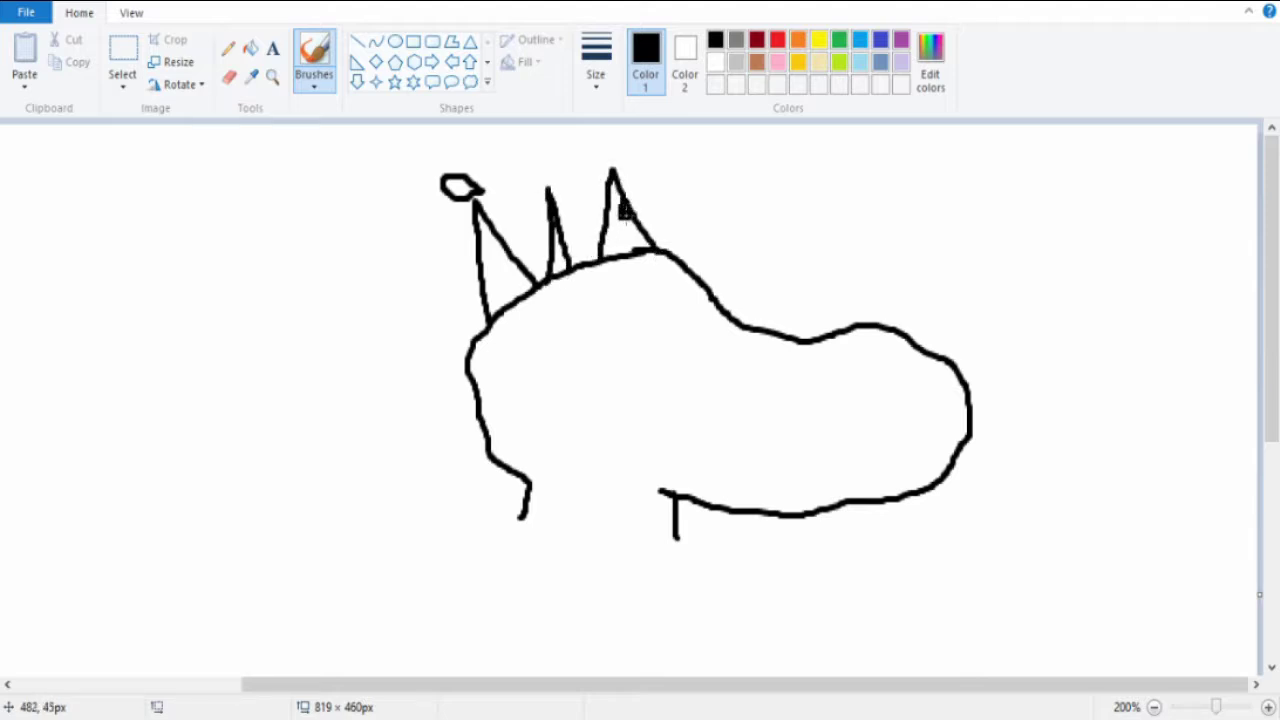
click(229, 76)
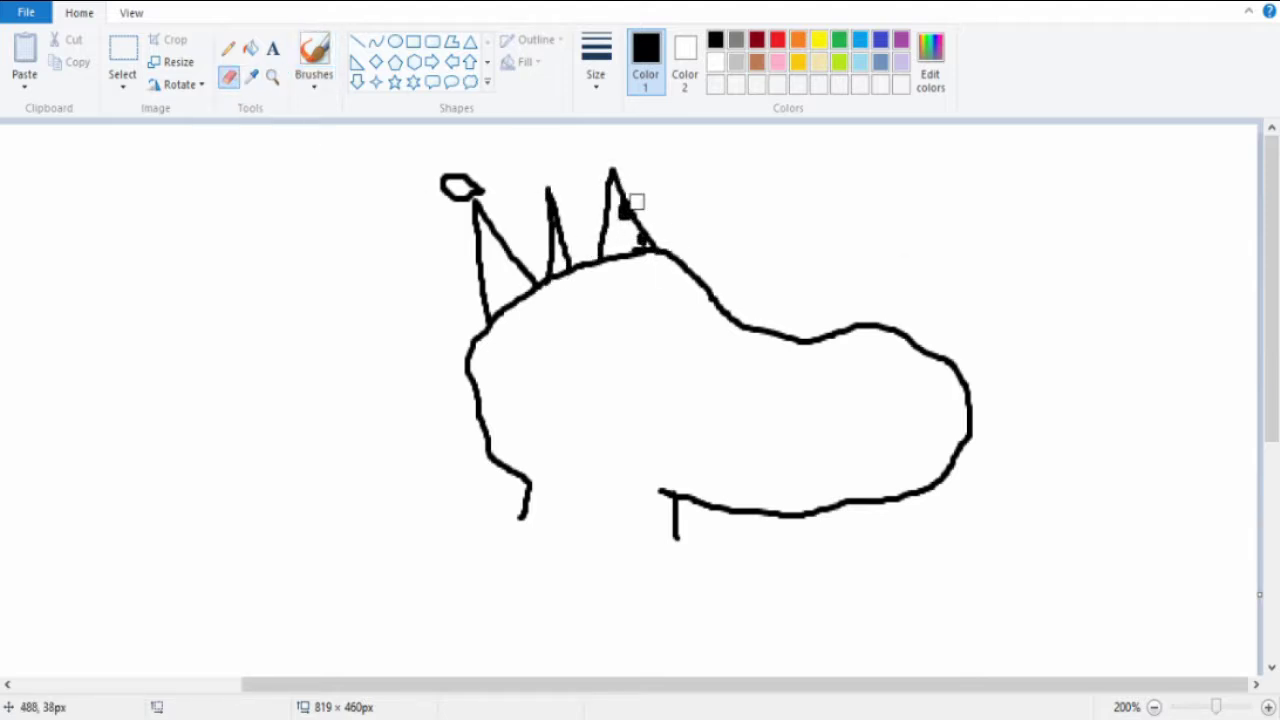
drag(624, 196, 646, 236)
key(p)
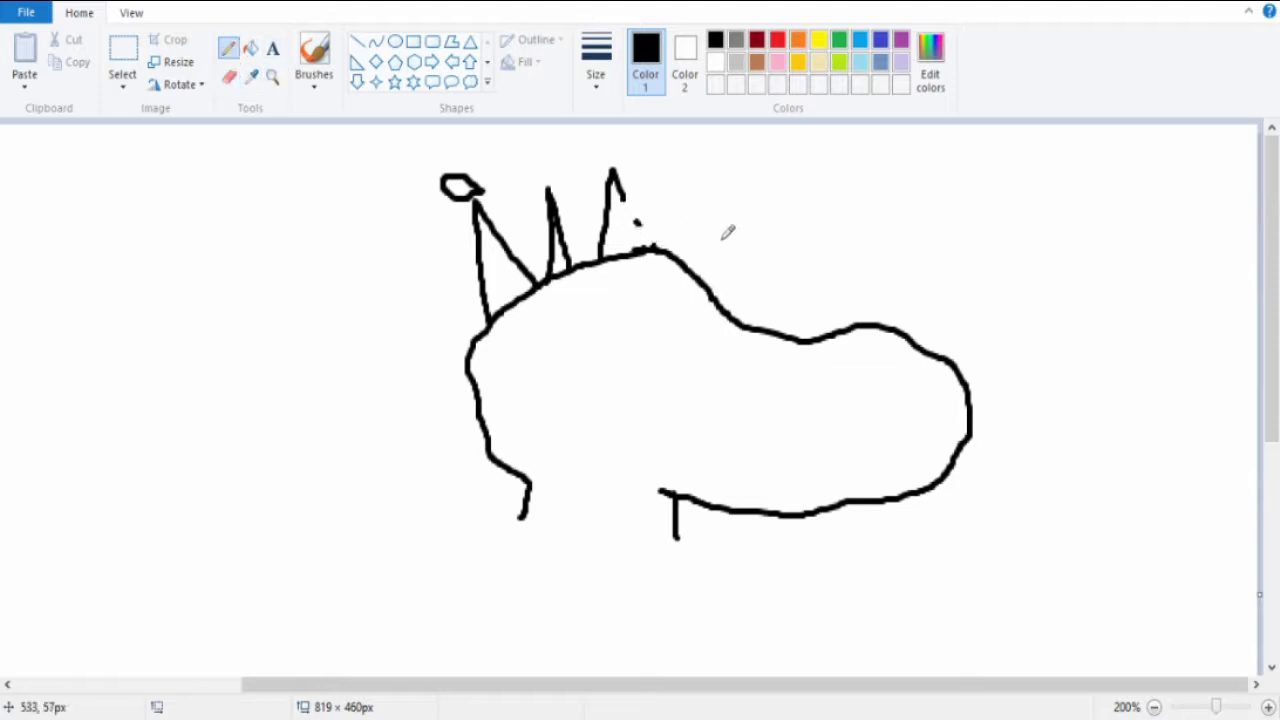
drag(620, 195, 650, 245)
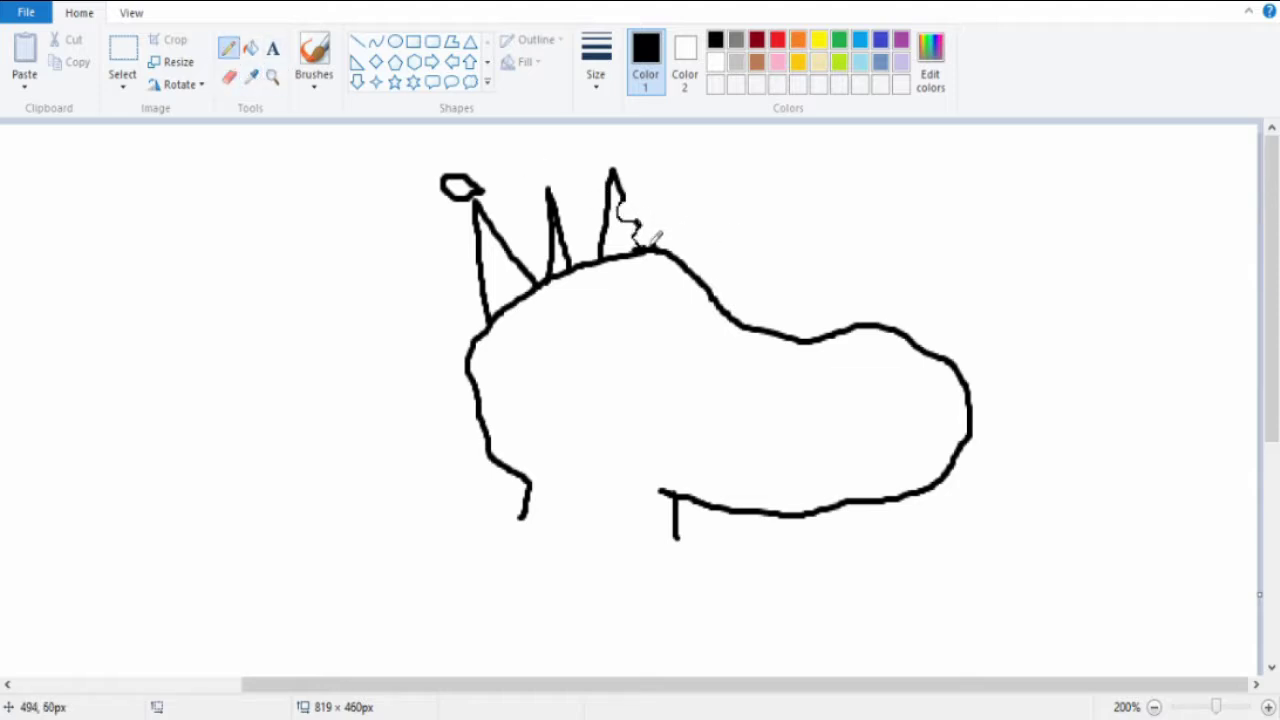
drag(1236, 708, 1216, 708)
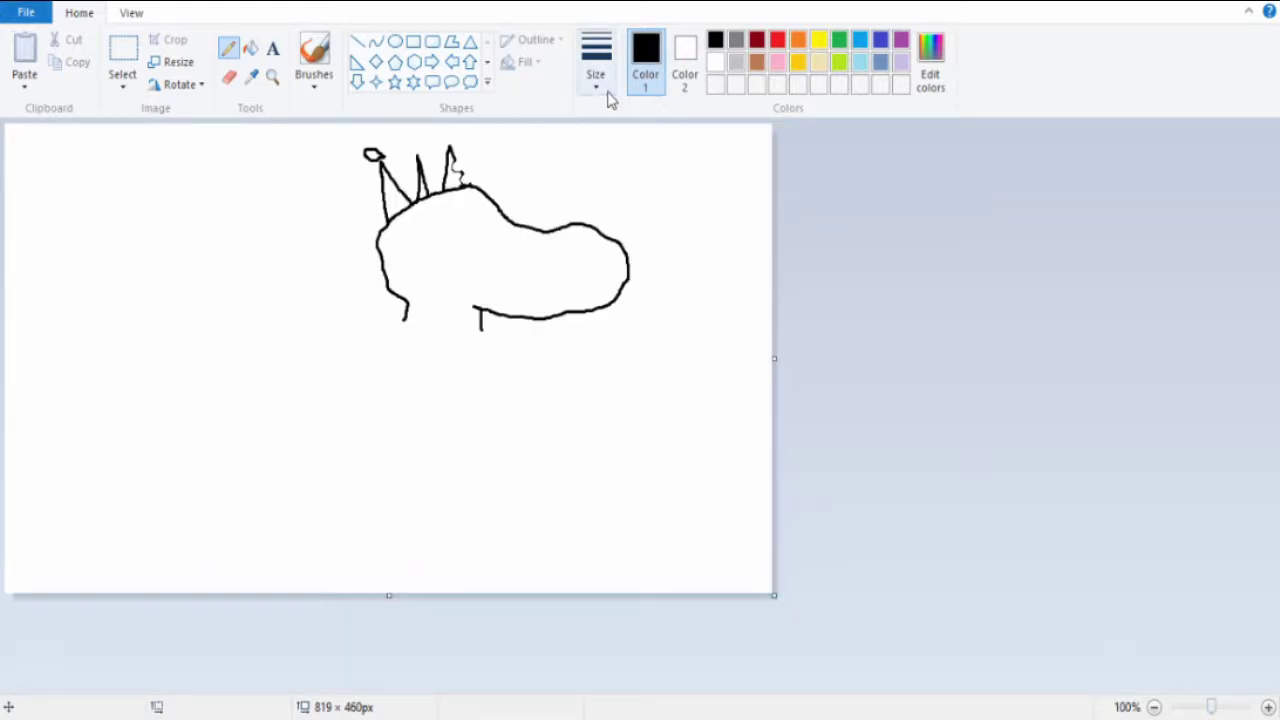
scroll(499, 338, down, 3)
scroll(499, 338, up, 5)
scroll(499, 338, down, 4)
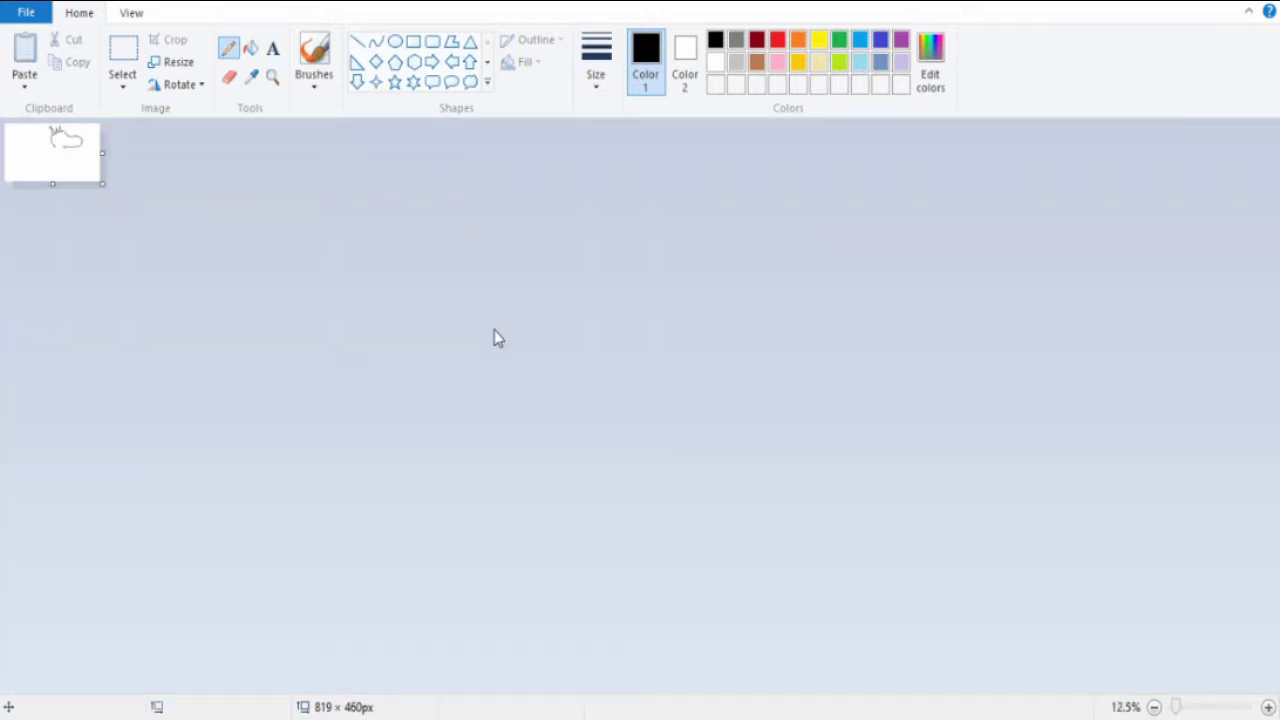
scroll(499, 338, up, 3)
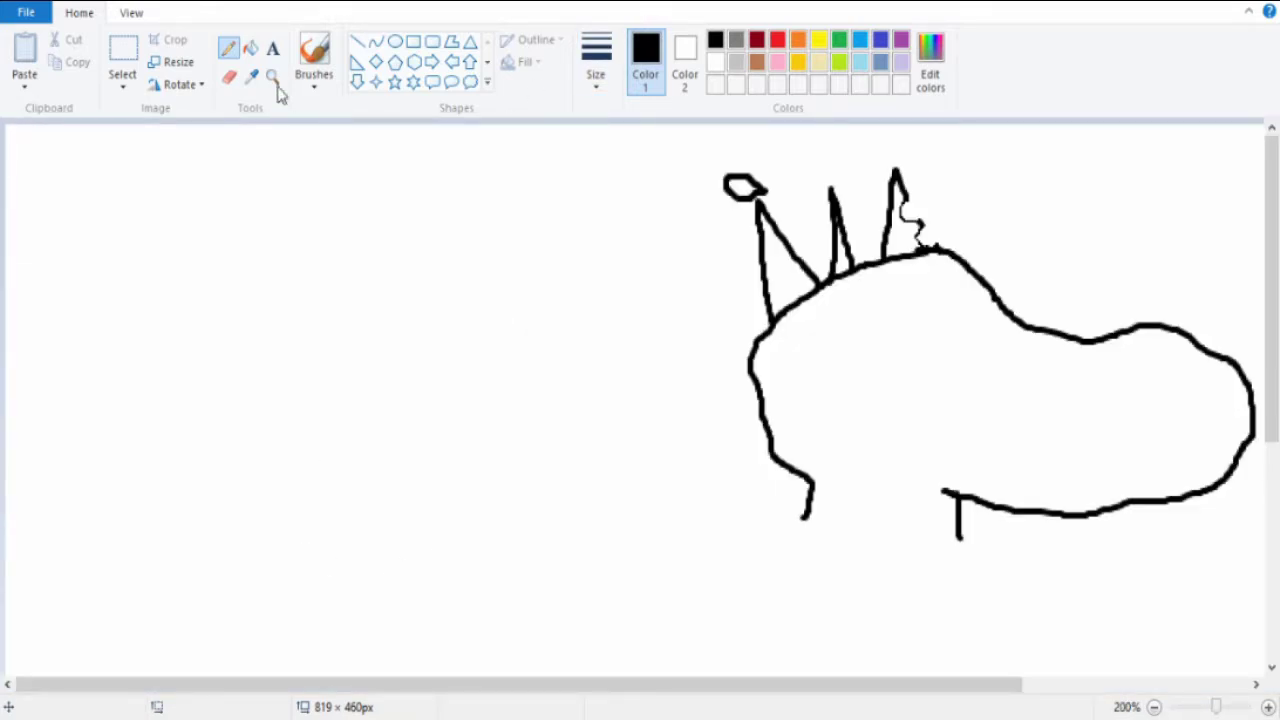
Draw the hair spikes, ear, eye and mouth line in black.
click(314, 50)
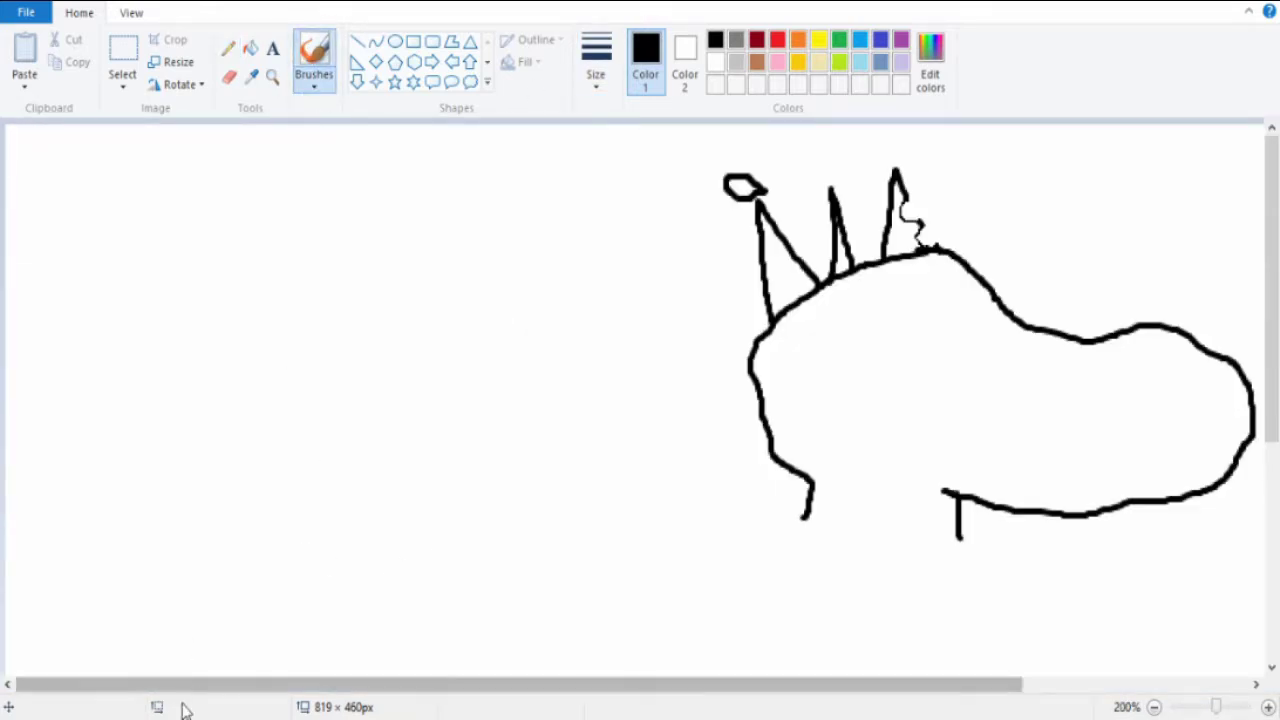
drag(195, 684, 227, 690)
drag(585, 342, 685, 408)
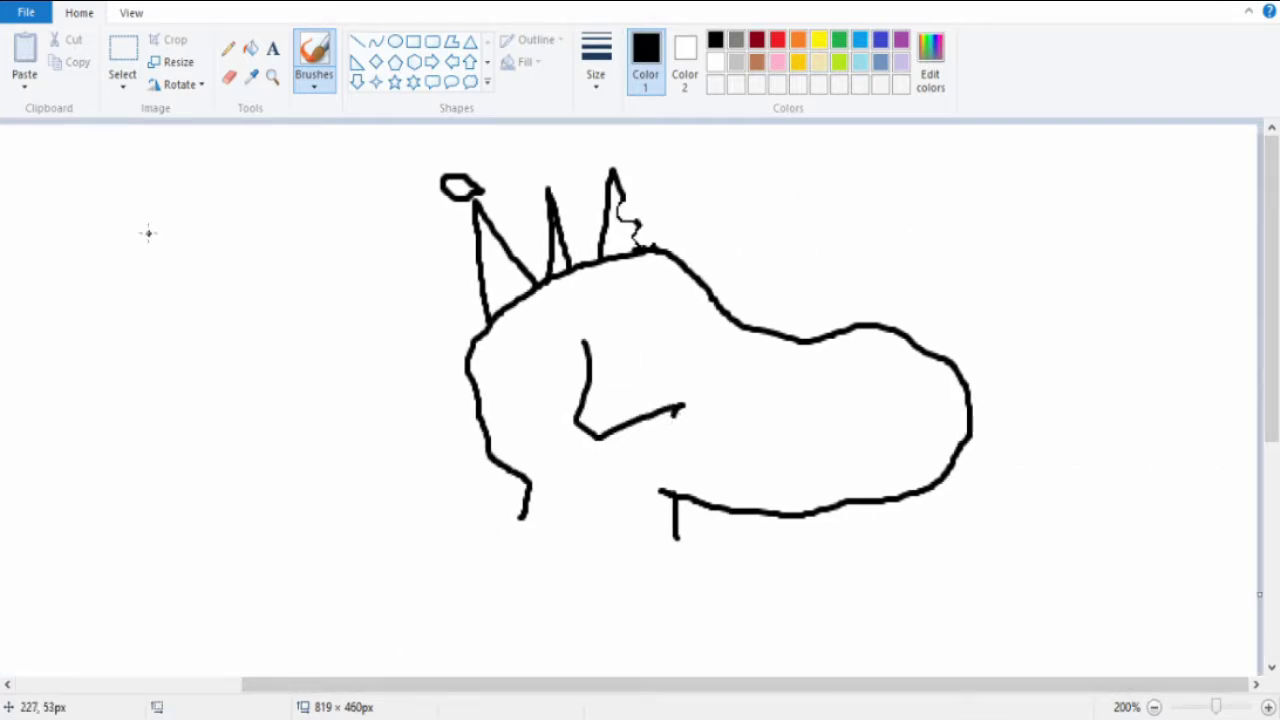
key(ctrl+z)
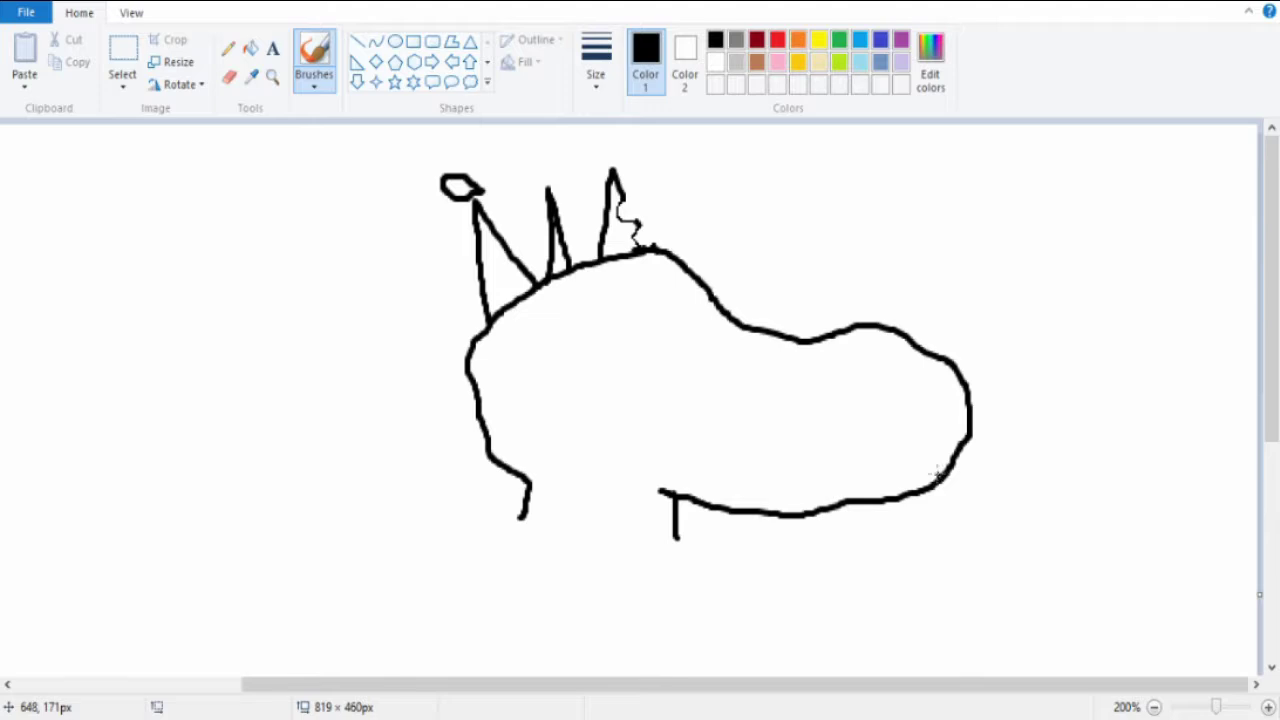
mouse_move(610, 265)
mouse_down()
mouse_move(760, 240)
mouse_move(740, 335)
mouse_move(547, 410)
mouse_move(544, 354)
mouse_up()
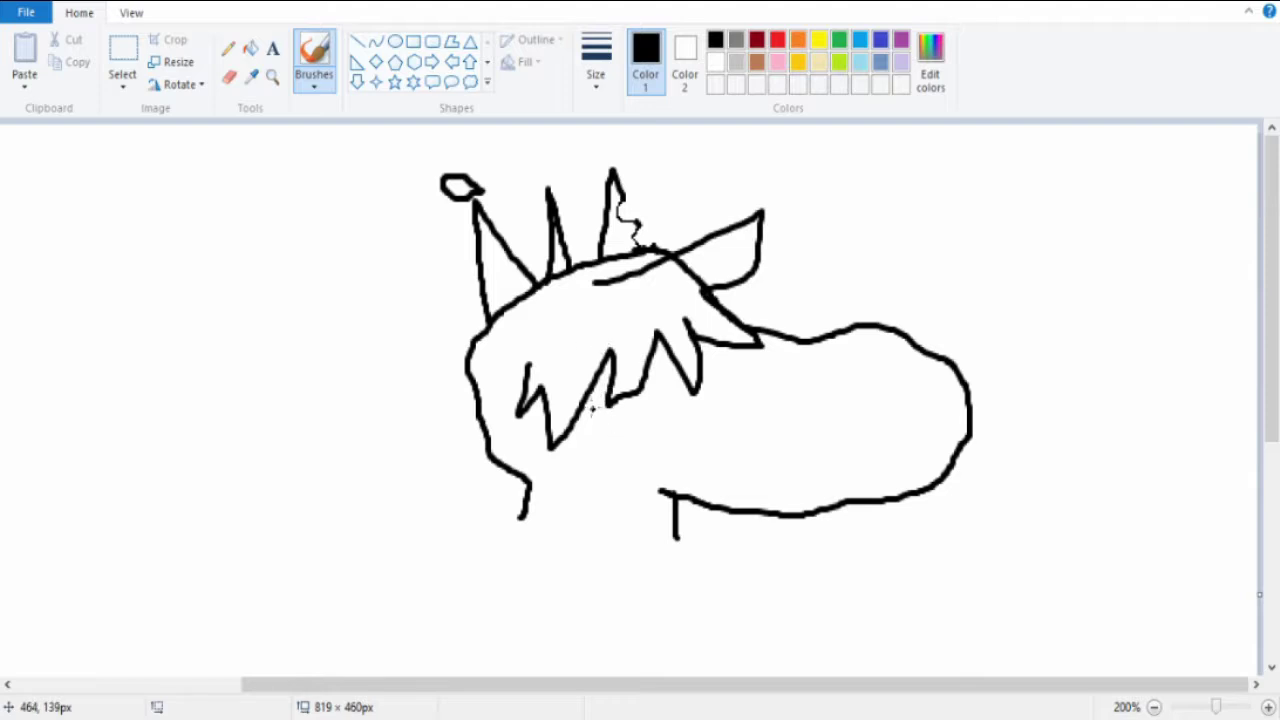
mouse_move(570, 418)
mouse_down()
mouse_move(610, 450)
mouse_move(628, 400)
mouse_move(605, 398)
mouse_up()
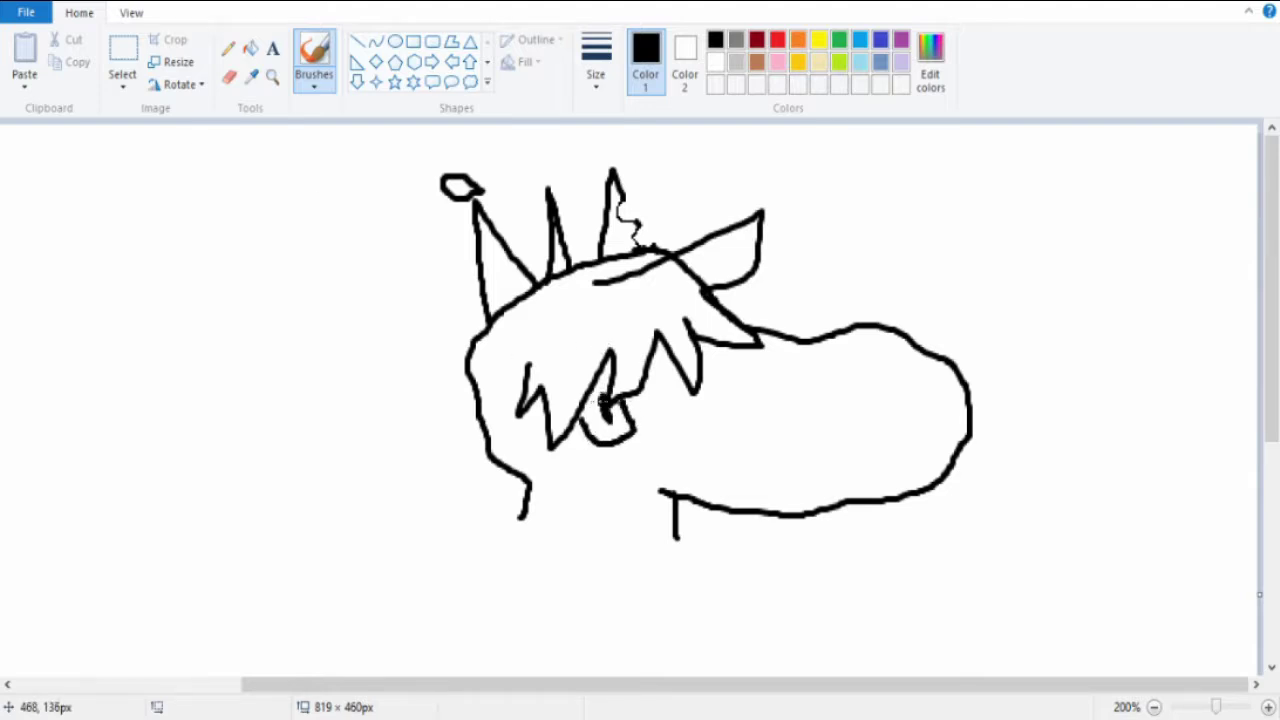
mouse_move(968, 438)
mouse_down()
mouse_move(810, 445)
mouse_move(725, 476)
mouse_up()
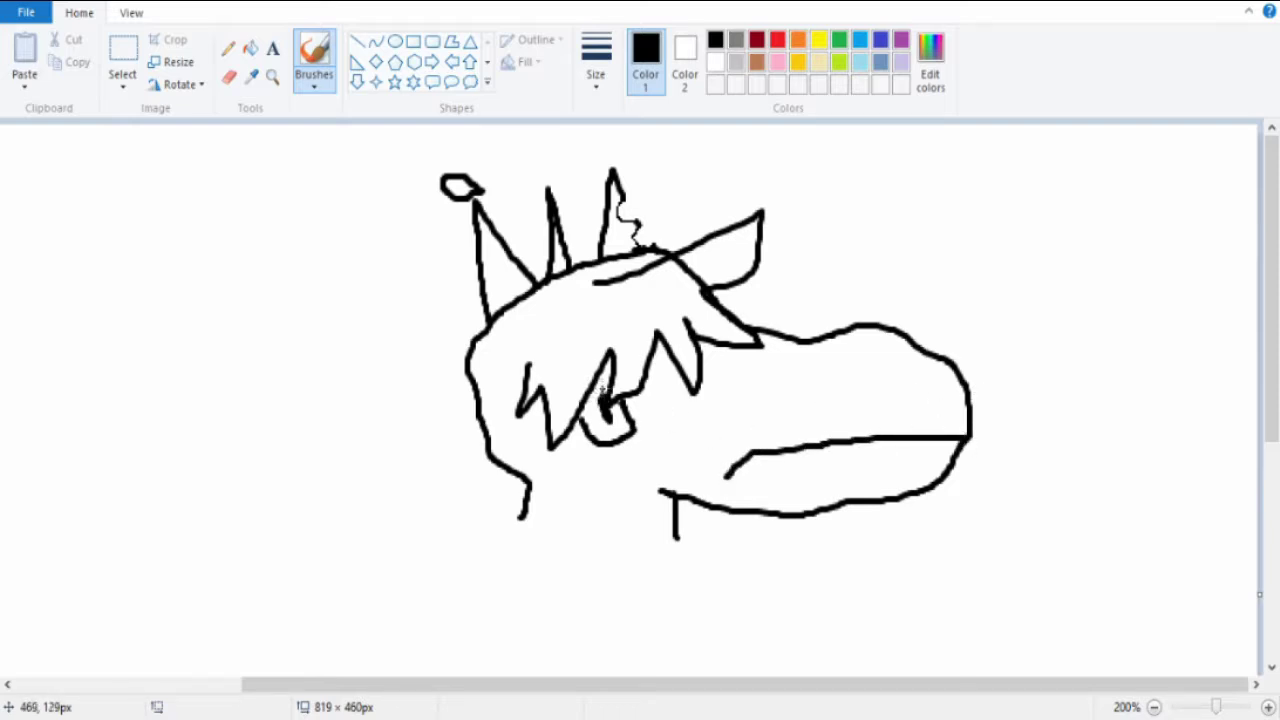
Add lashes to the eye, teeth along the mouth, and two nostrils.
drag(600, 395, 570, 378)
drag(570, 378, 665, 395)
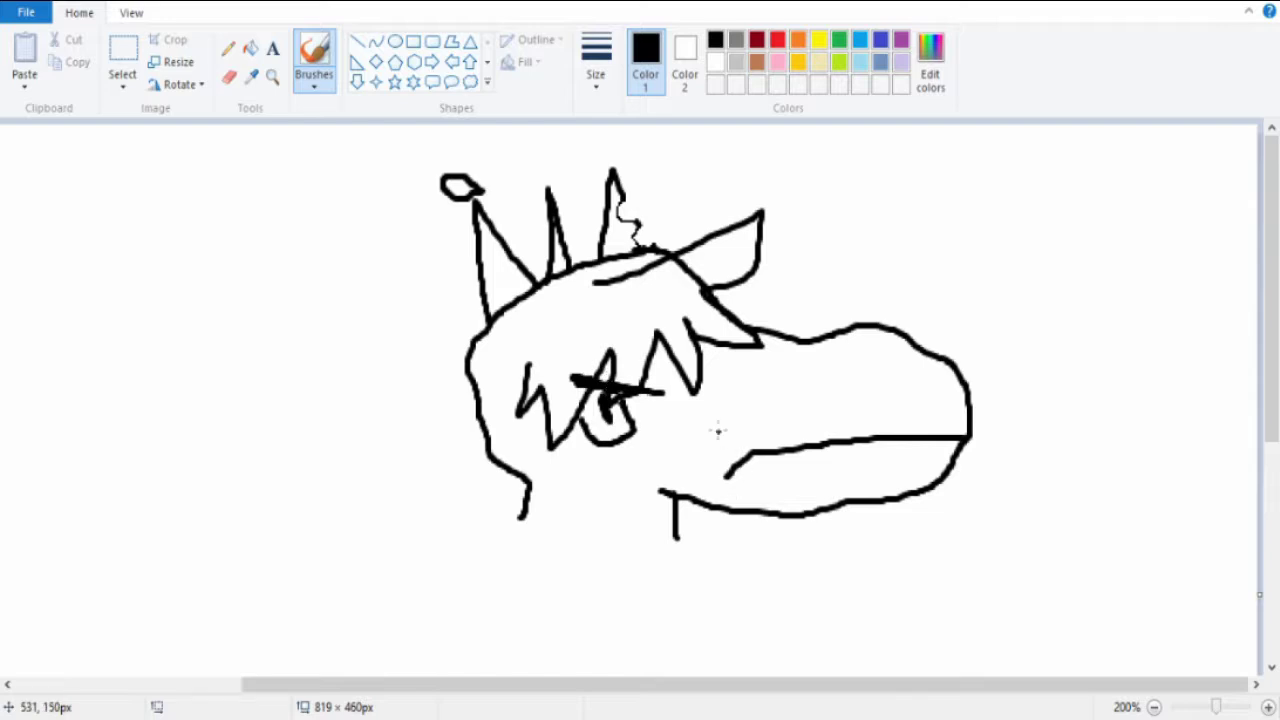
mouse_move(770, 454)
mouse_down()
mouse_move(782, 484)
mouse_move(798, 448)
mouse_move(826, 472)
mouse_up()
drag(826, 472, 844, 446)
drag(798, 368, 814, 382)
drag(909, 363, 904, 386)
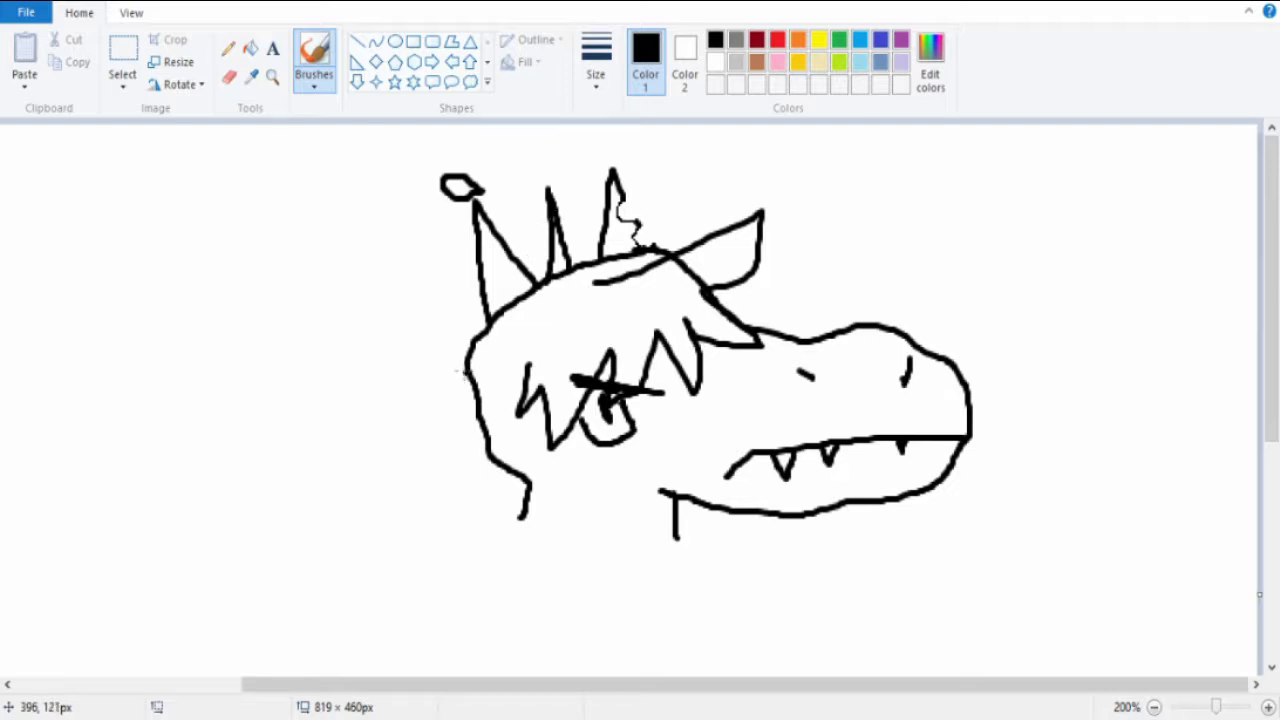
Draw a long striped horn on the left of the head.
mouse_move(462, 372)
mouse_down()
mouse_move(392, 420)
mouse_move(478, 405)
mouse_up()
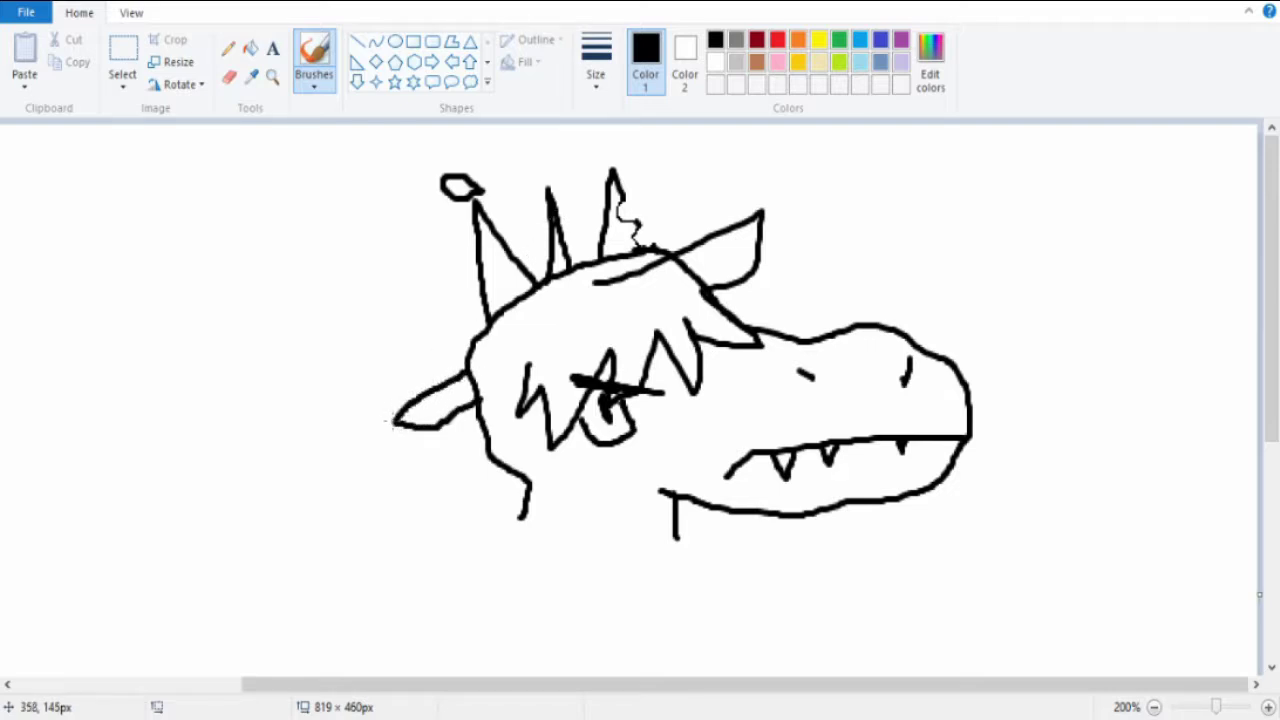
mouse_move(390, 420)
mouse_down()
mouse_move(305, 470)
mouse_move(440, 440)
mouse_up()
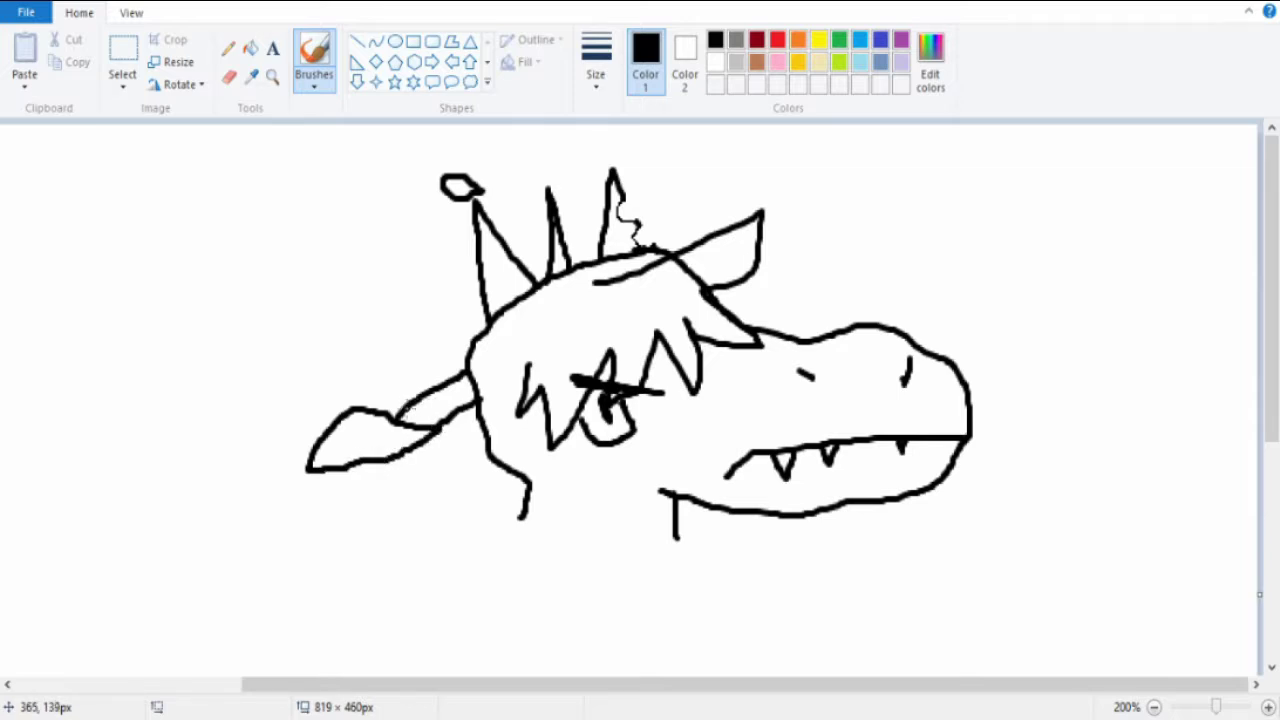
mouse_move(406, 420)
mouse_down()
mouse_move(455, 408)
mouse_move(478, 385)
mouse_up()
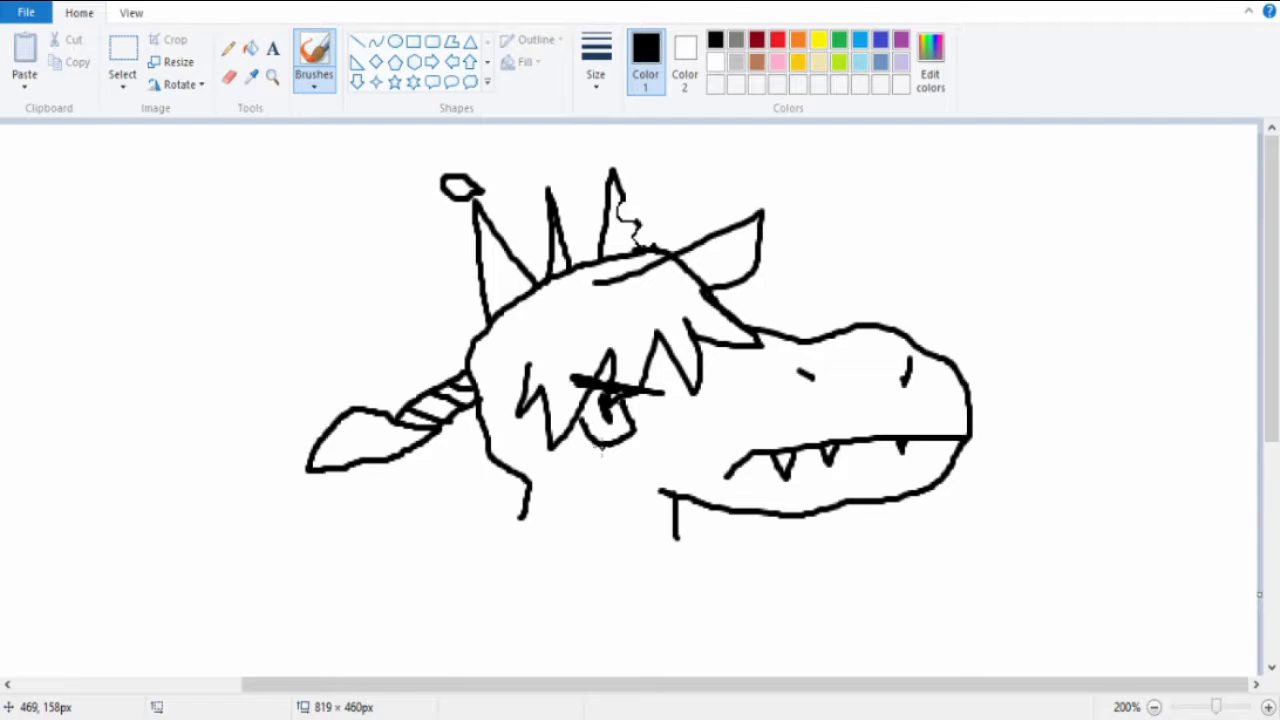
scroll(624, 582, down, 5)
scroll(624, 582, up, 3)
scroll(624, 582, up, 2)
scroll(707, 477, down, 1)
scroll(707, 477, up, 2)
Paint red marks under the eye in red, then return to black.
click(778, 42)
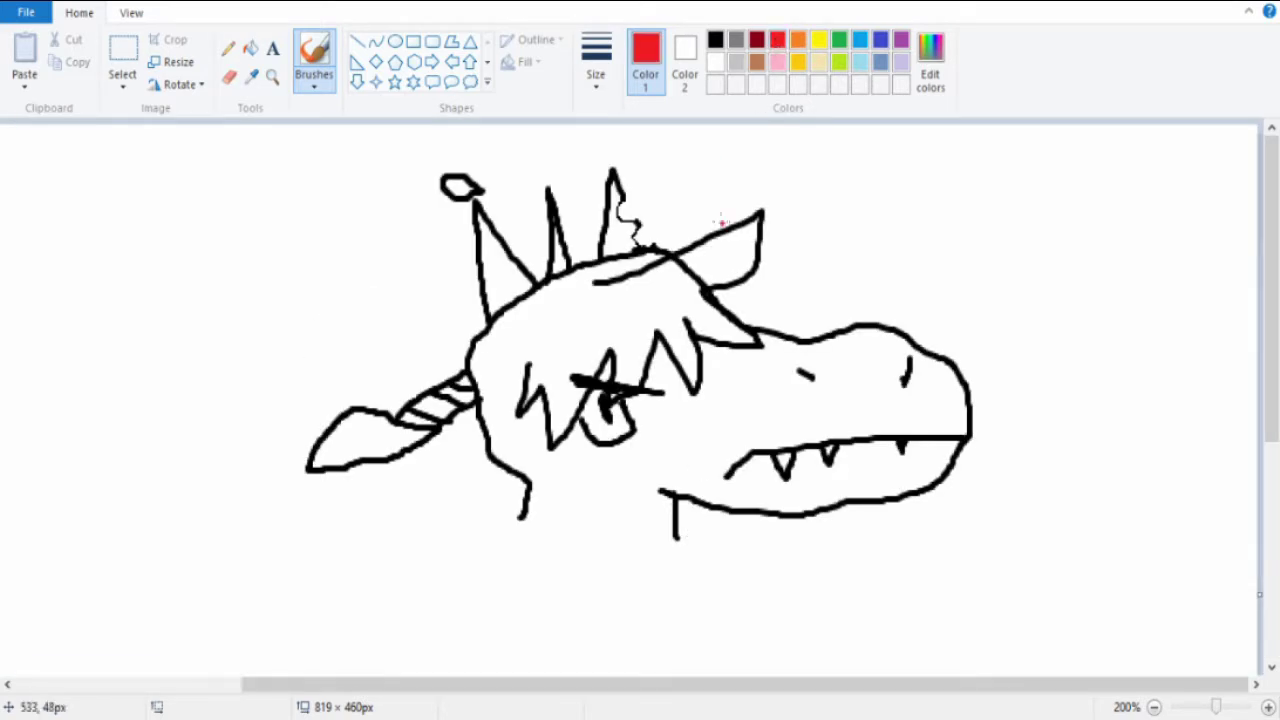
mouse_move(592, 446)
mouse_down()
mouse_move(638, 482)
mouse_move(600, 476)
mouse_up()
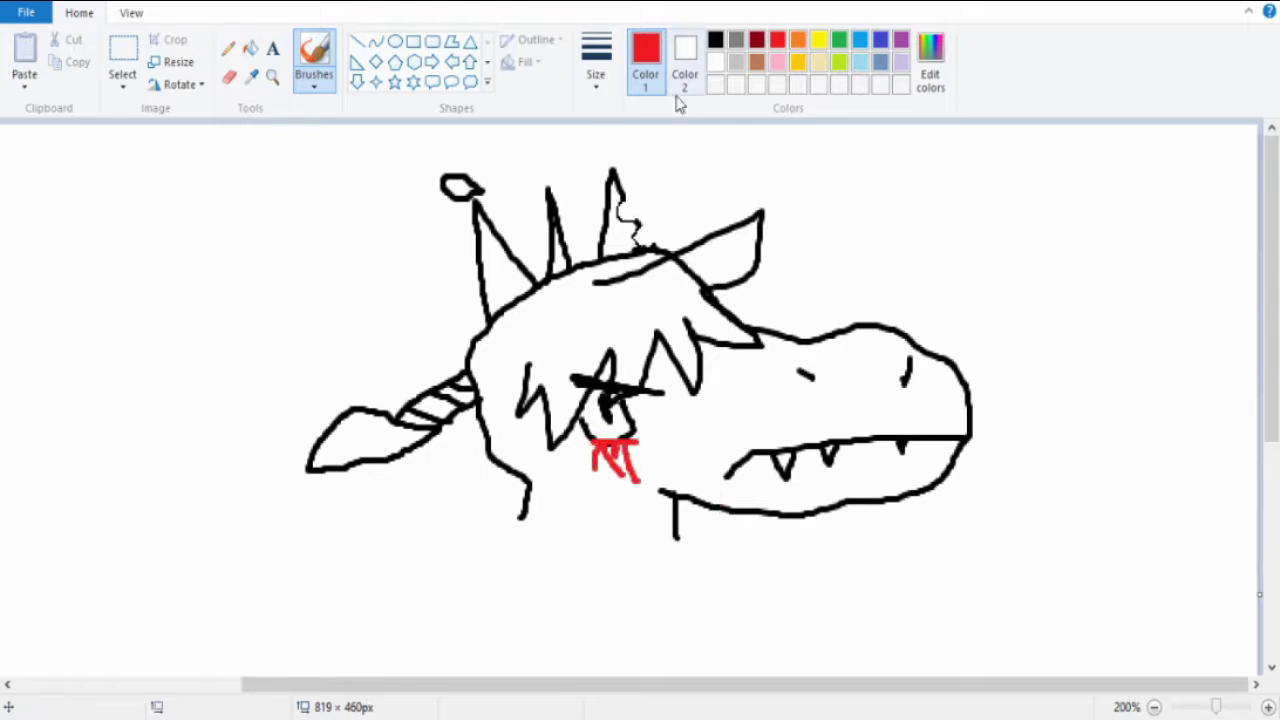
click(715, 42)
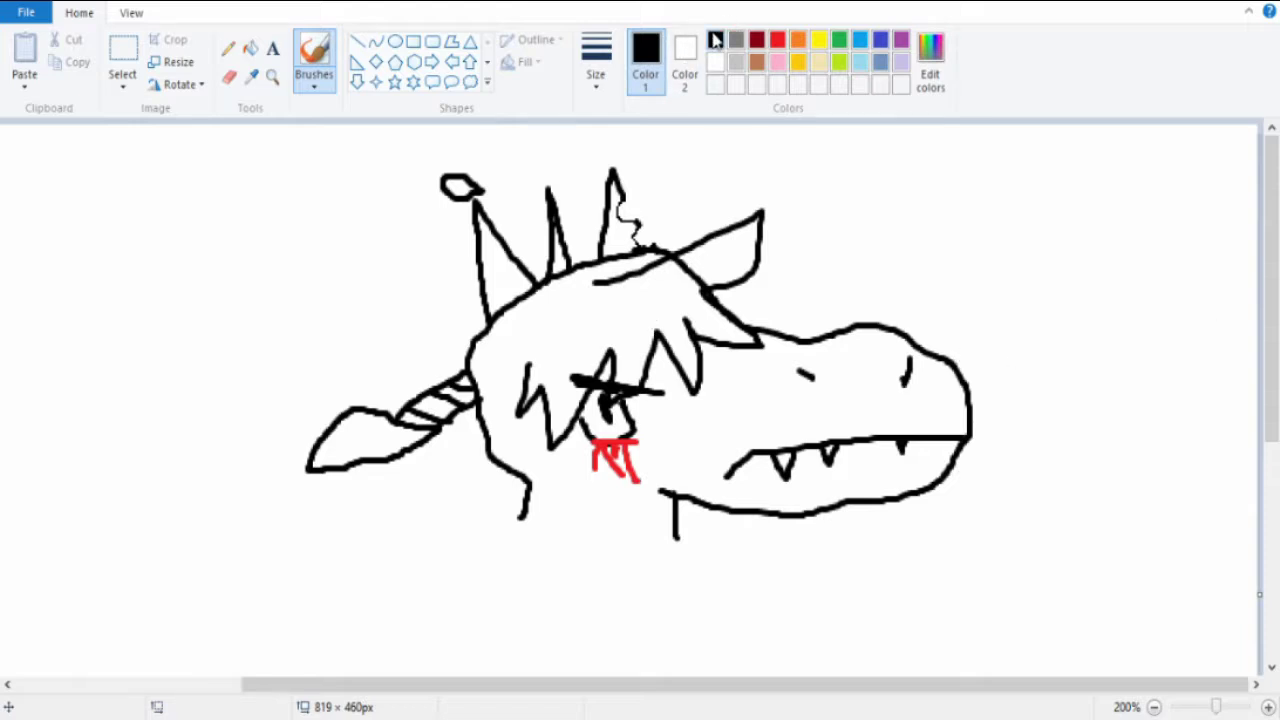
scroll(795, 300, down, 3)
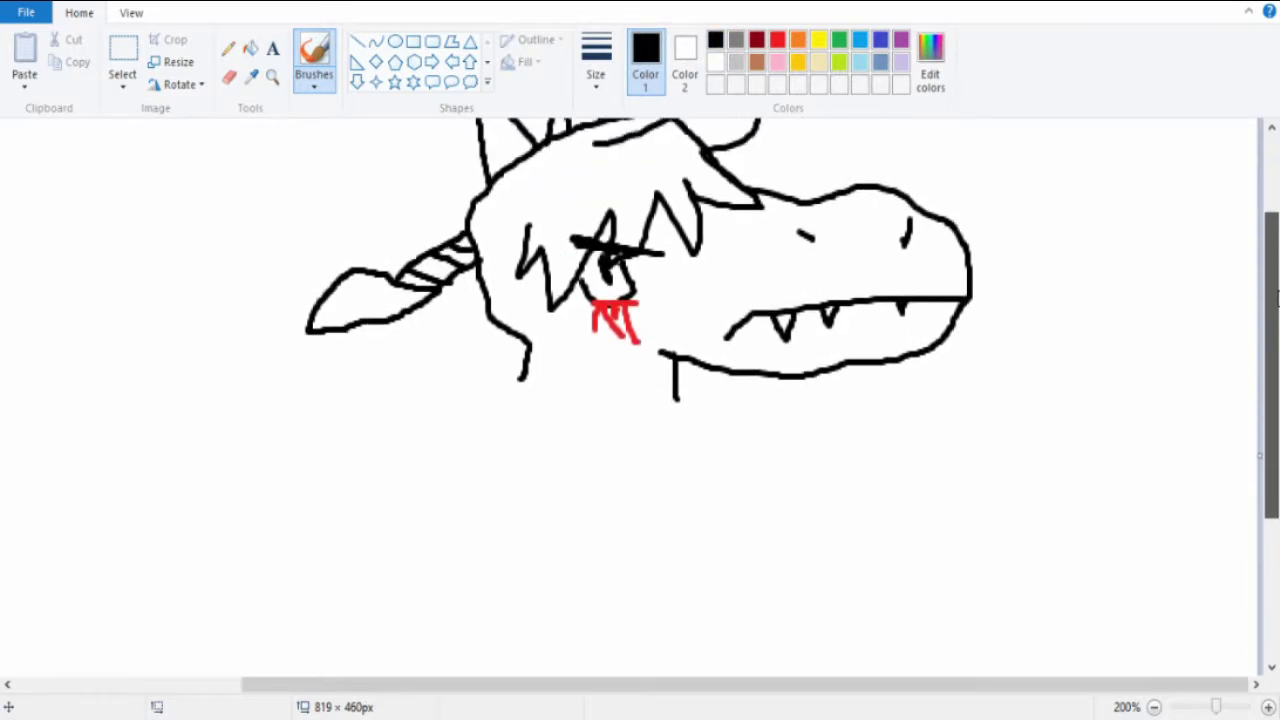
mouse_move(1216, 707)
mouse_down()
mouse_move(1180, 707)
mouse_move(1222, 707)
mouse_up()
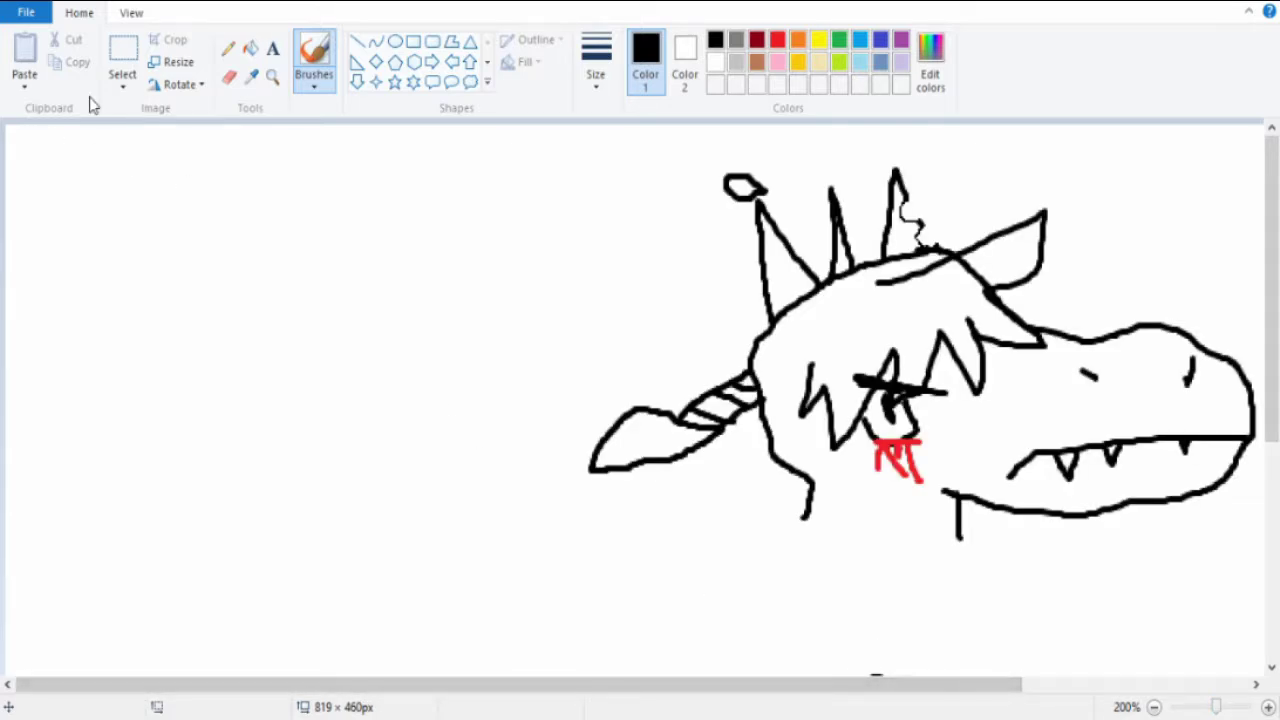
drag(1271, 250, 1271, 420)
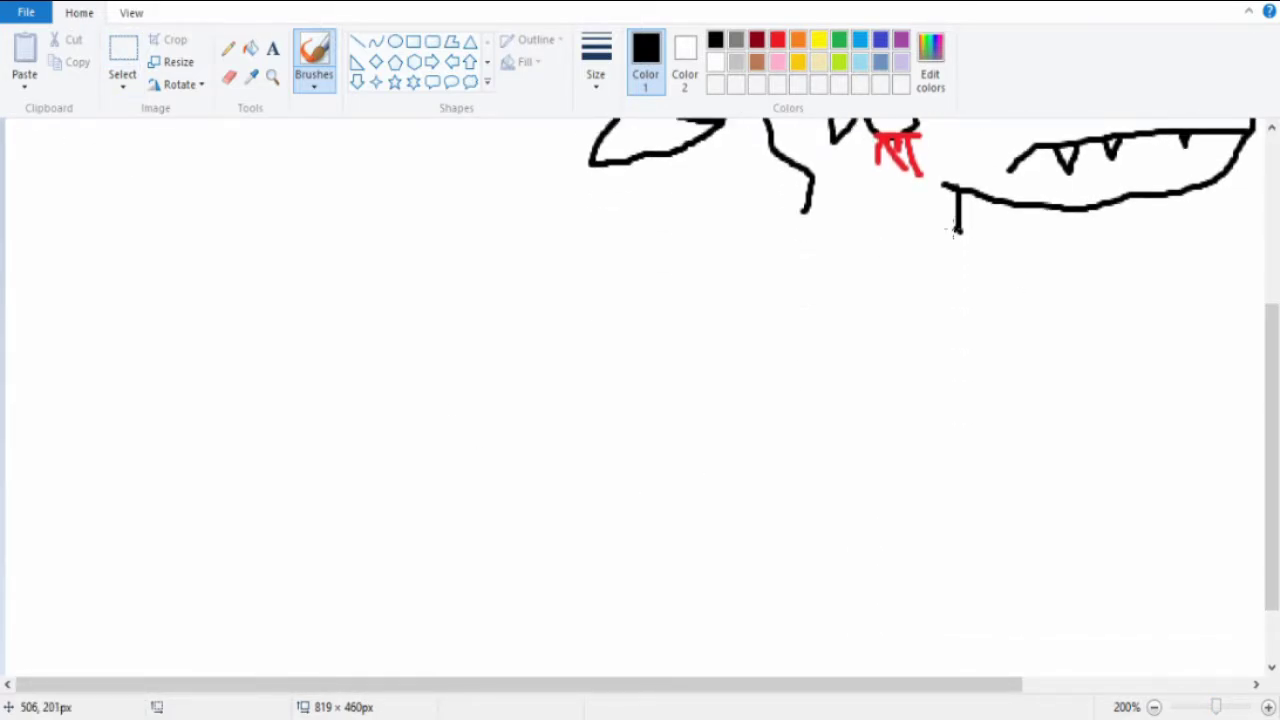
Draw the chest curves, the sloping neck line and the collar line.
mouse_move(957, 228)
mouse_down()
mouse_move(1075, 245)
mouse_move(925, 325)
mouse_up()
click(798, 318)
drag(798, 320, 965, 425)
drag(817, 217, 697, 258)
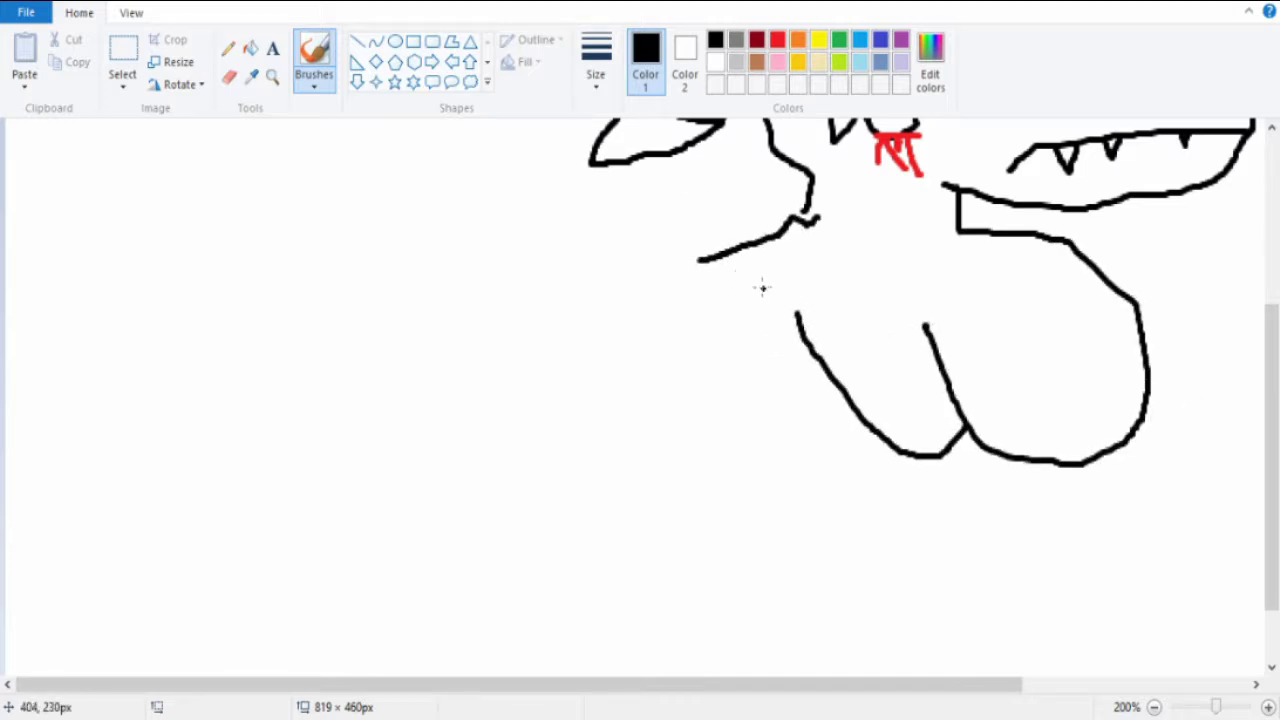
drag(730, 258, 1010, 242)
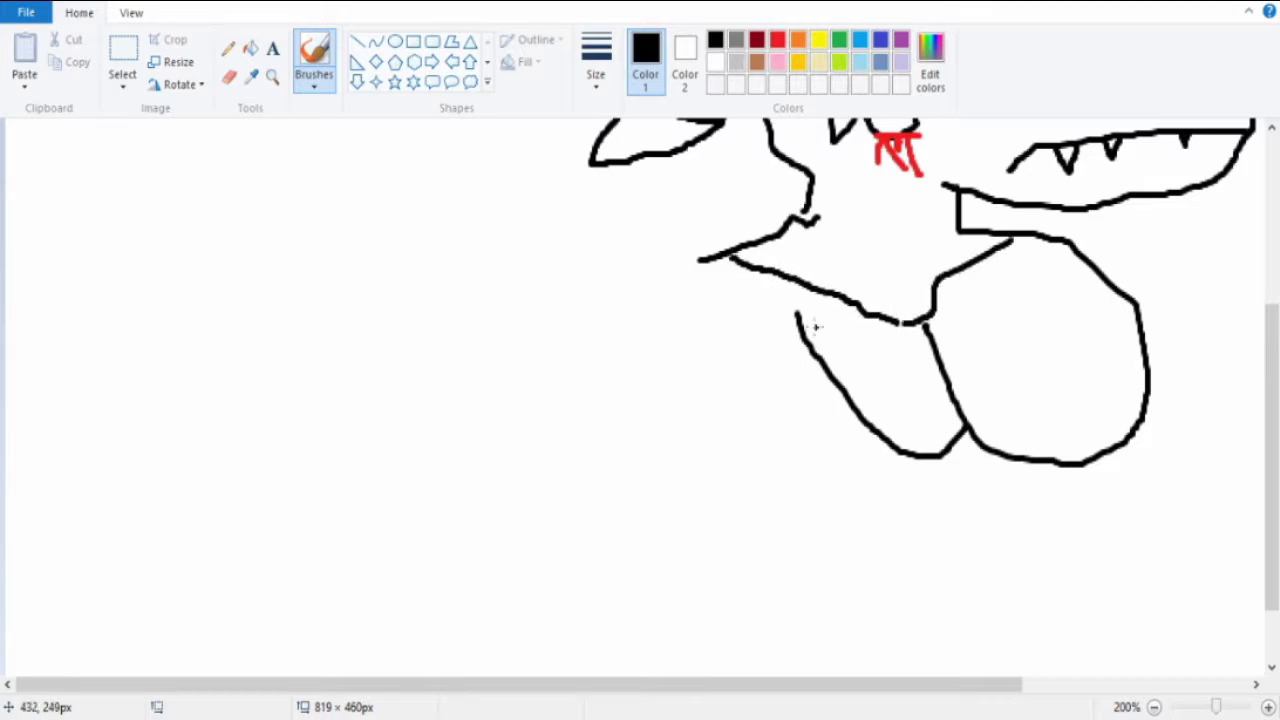
Draw the left shoulder and clawed arm with forearm and wrist lines.
mouse_move(718, 275)
mouse_down()
mouse_move(655, 285)
mouse_move(755, 485)
mouse_up()
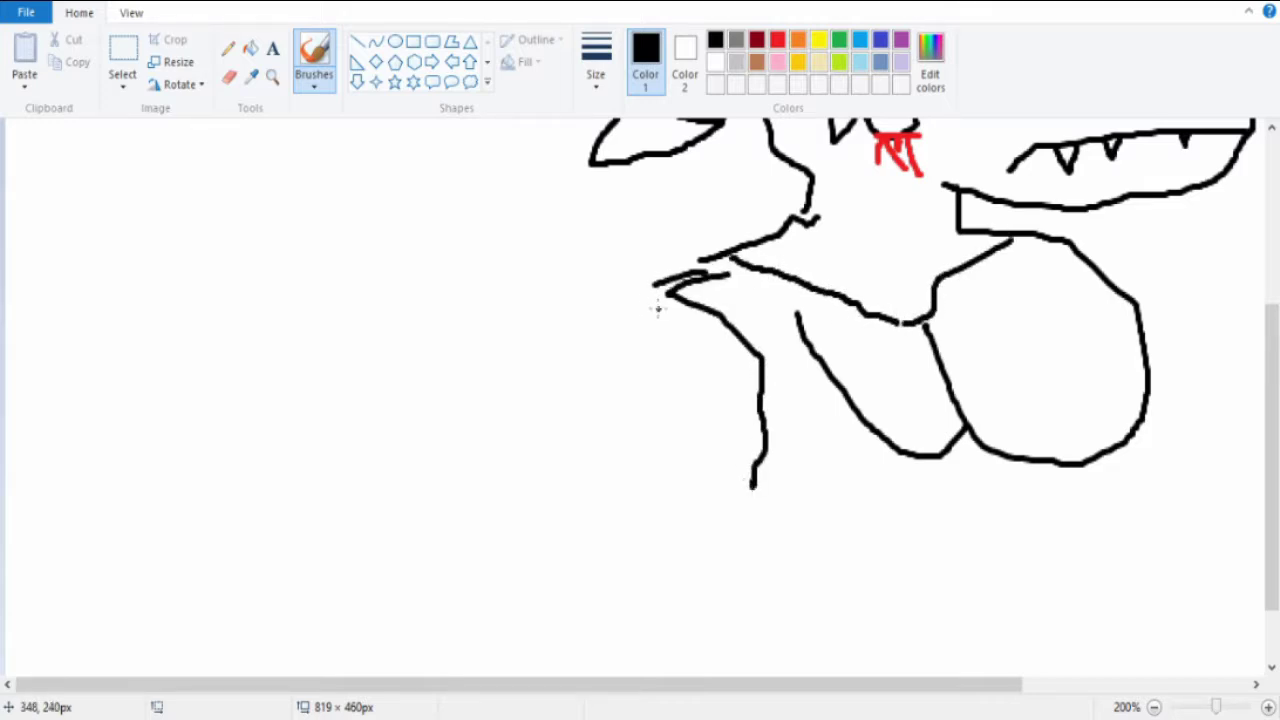
drag(658, 305, 600, 445)
scroll(620, 430, down, 2)
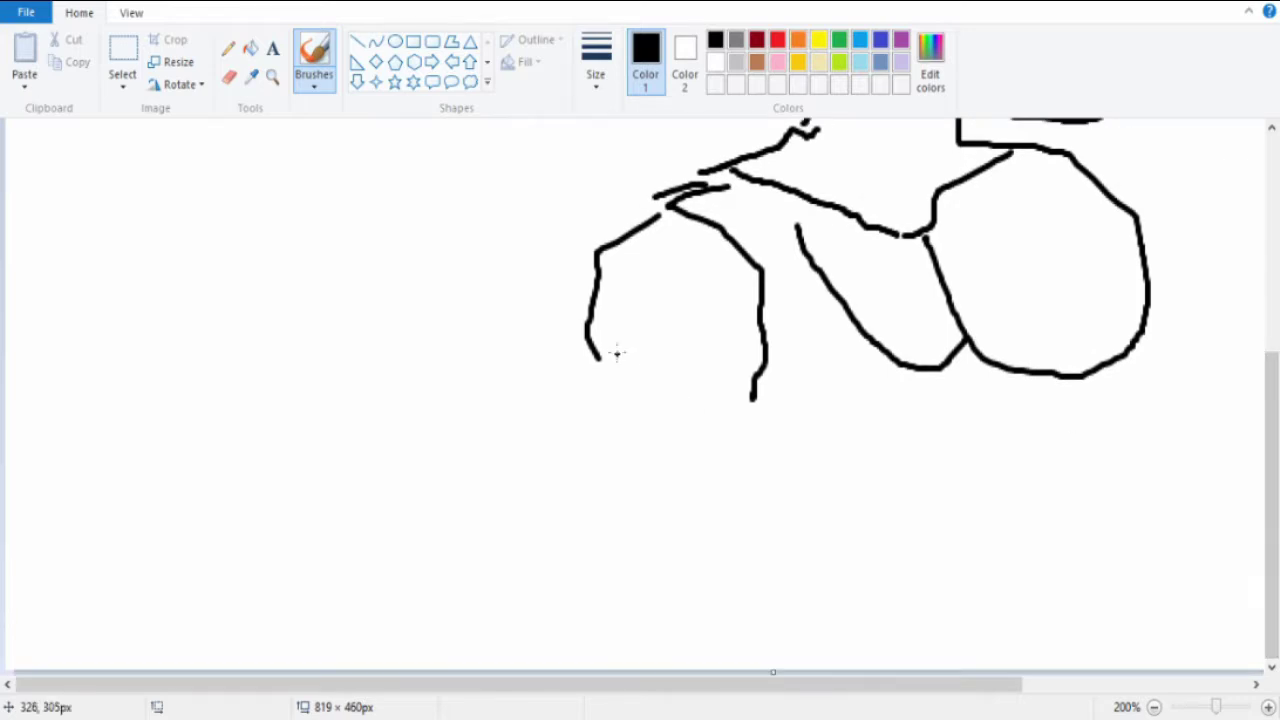
drag(605, 372, 632, 510)
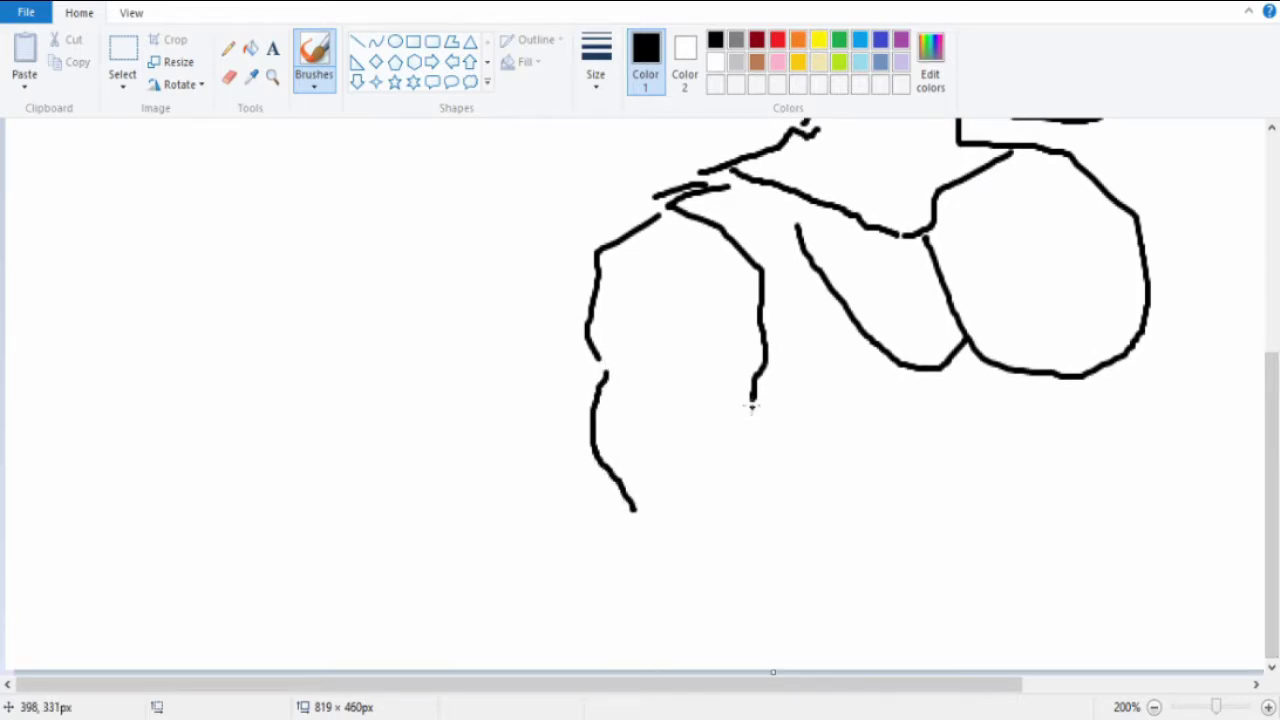
drag(765, 405, 788, 500)
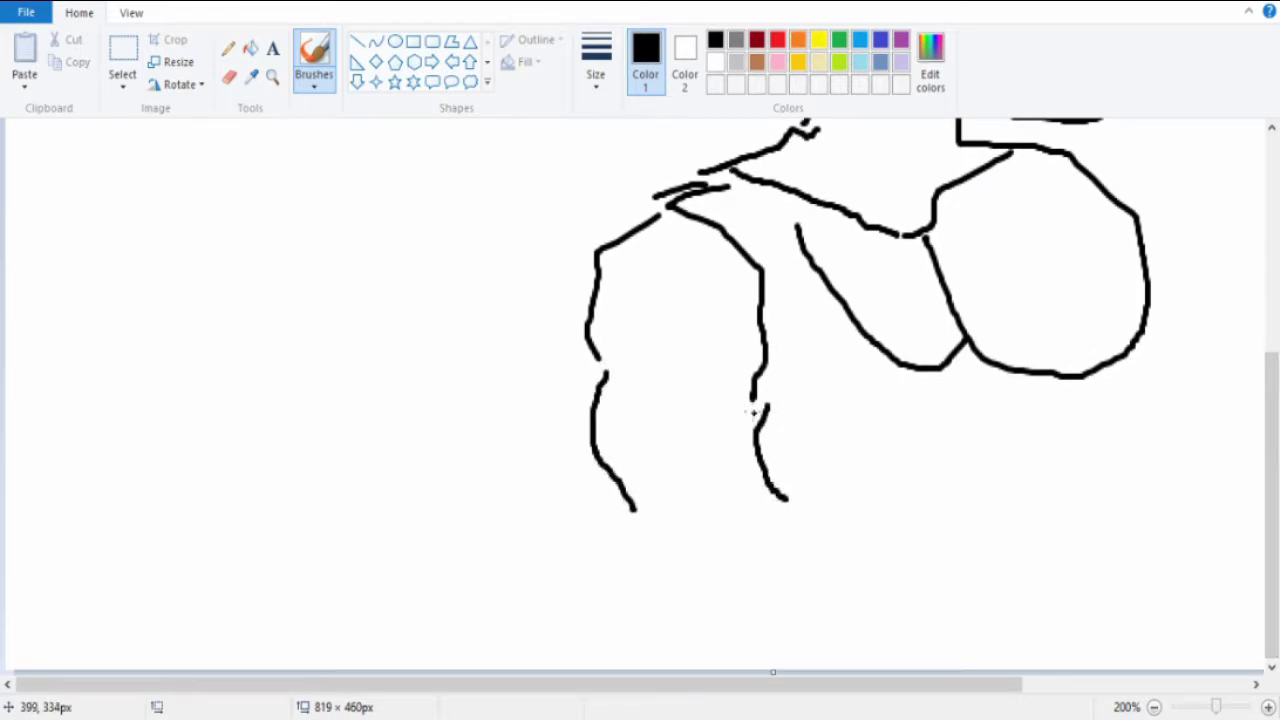
drag(755, 405, 768, 430)
drag(646, 522, 715, 578)
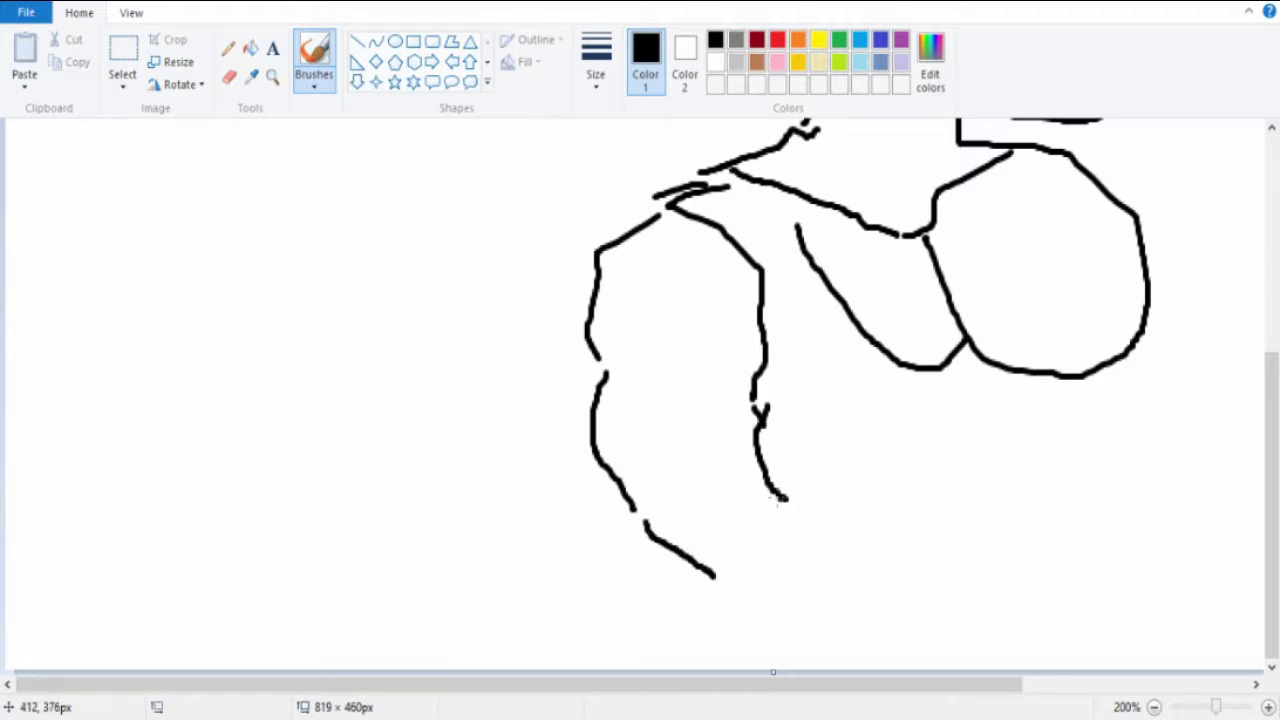
drag(780, 500, 866, 510)
mouse_move(715, 578)
mouse_down()
mouse_move(752, 600)
mouse_move(640, 520)
mouse_up()
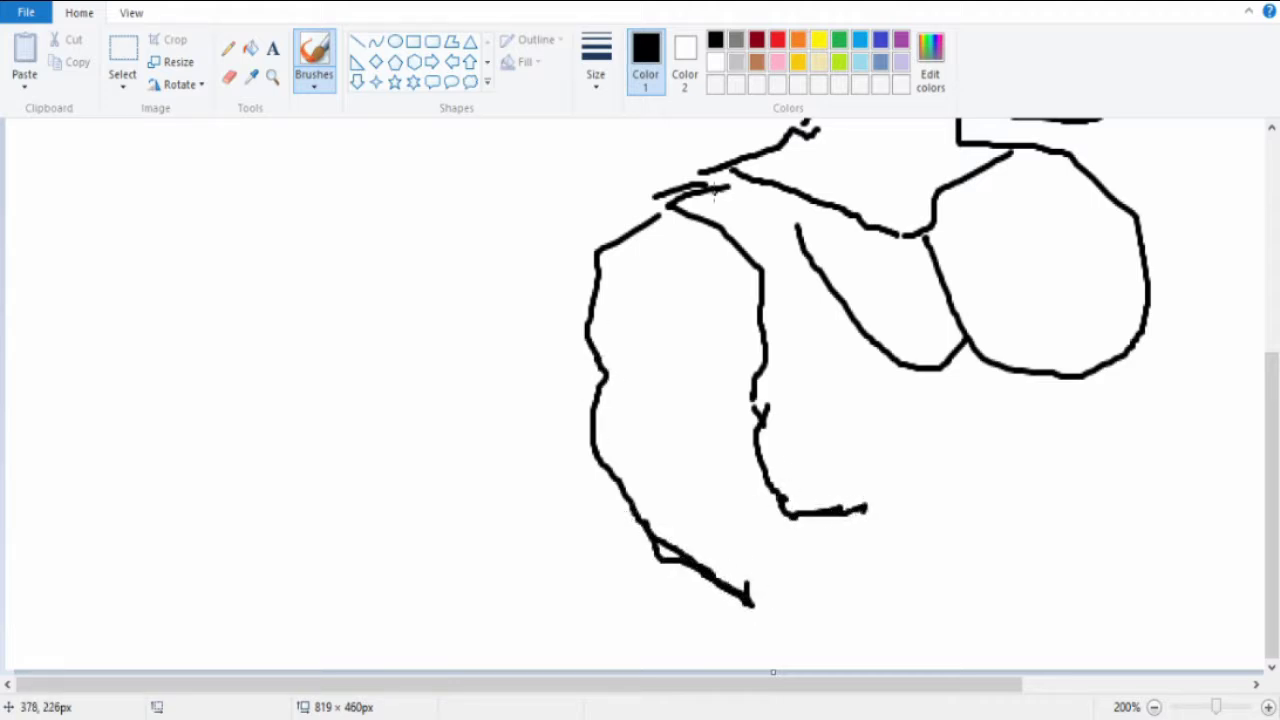
drag(672, 212, 662, 228)
mouse_move(748, 592)
mouse_down()
mouse_move(900, 640)
mouse_move(975, 505)
mouse_move(880, 520)
mouse_move(860, 462)
mouse_up()
mouse_move(1271, 410)
mouse_down()
mouse_move(1271, 330)
mouse_move(1271, 460)
mouse_up()
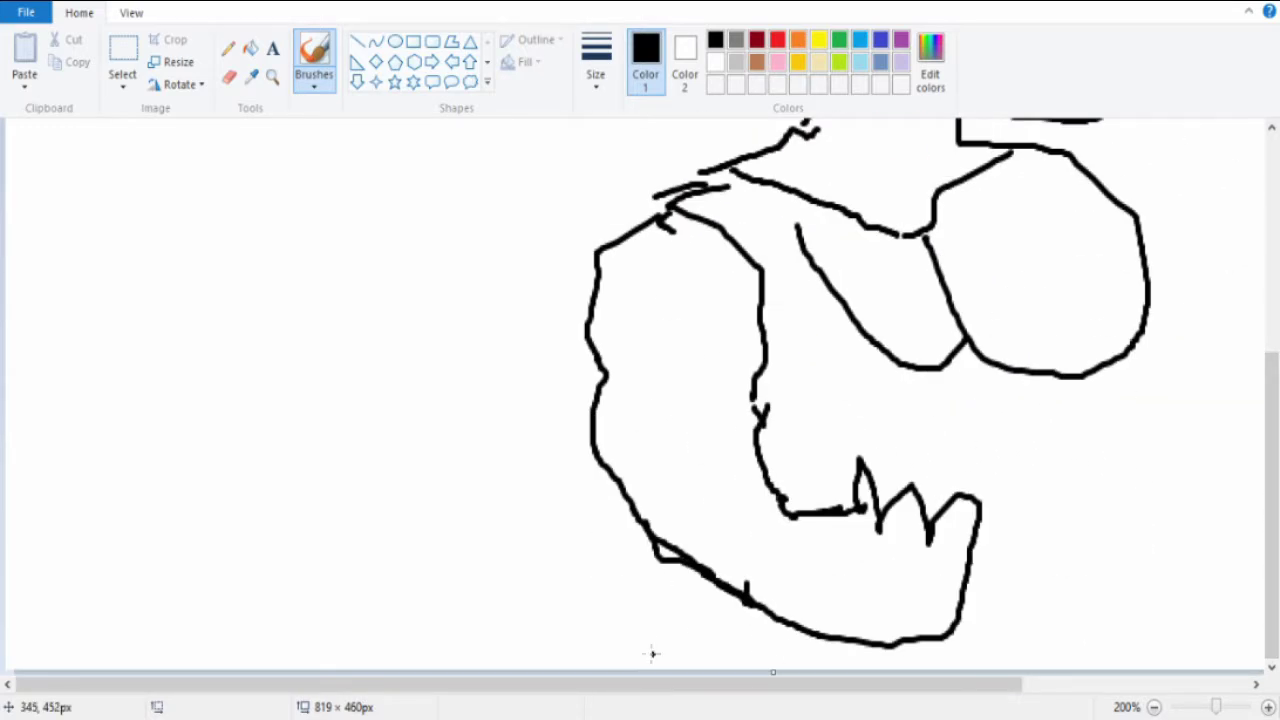
drag(652, 690, 724, 690)
scroll(768, 549, down, 1)
scroll(768, 549, up, 1)
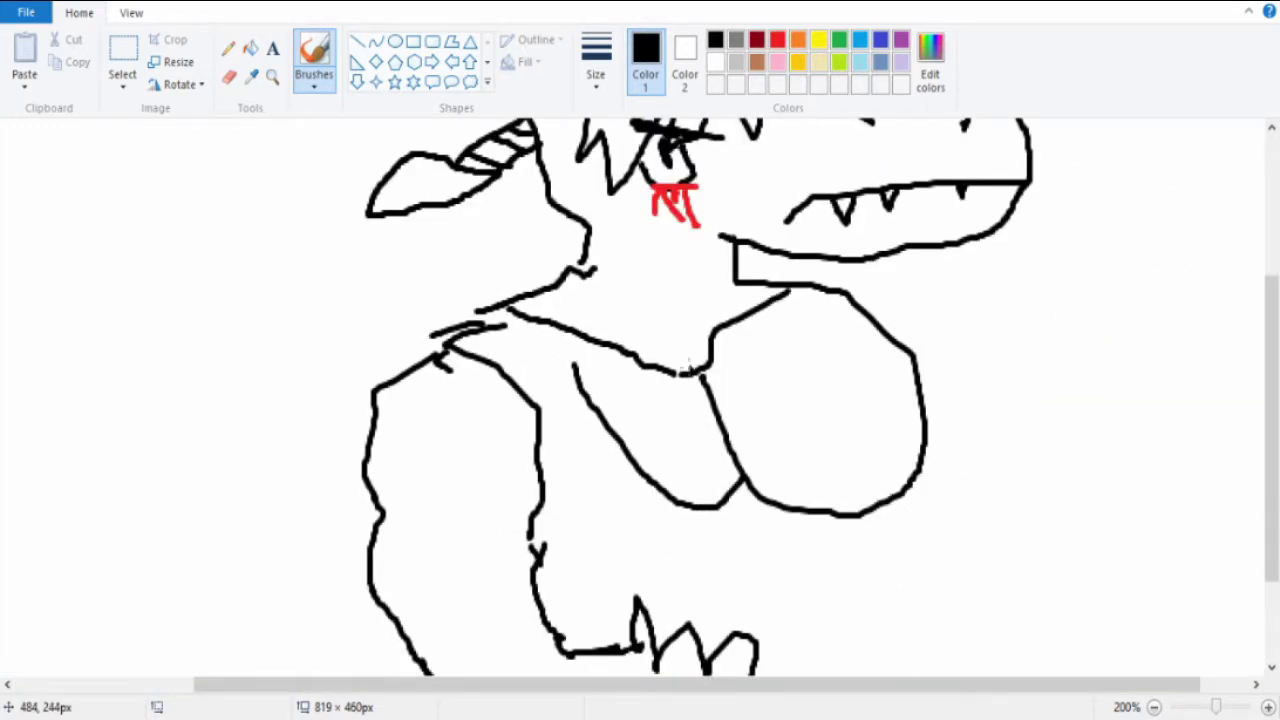
Add centre chest lines and small marks, erasing part of the right chest loop.
mouse_move(690, 365)
mouse_down()
mouse_move(660, 320)
mouse_move(622, 325)
mouse_move(705, 335)
mouse_move(745, 300)
mouse_up()
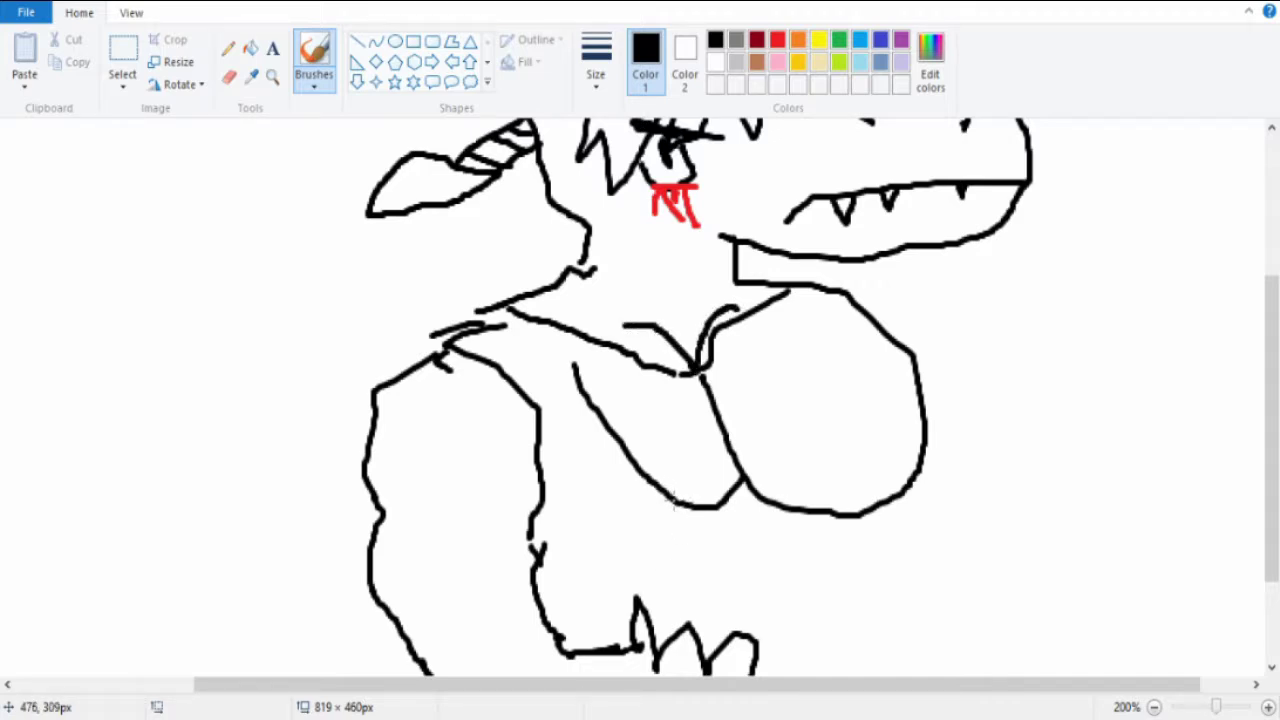
drag(672, 505, 700, 508)
drag(890, 495, 872, 515)
click(230, 78)
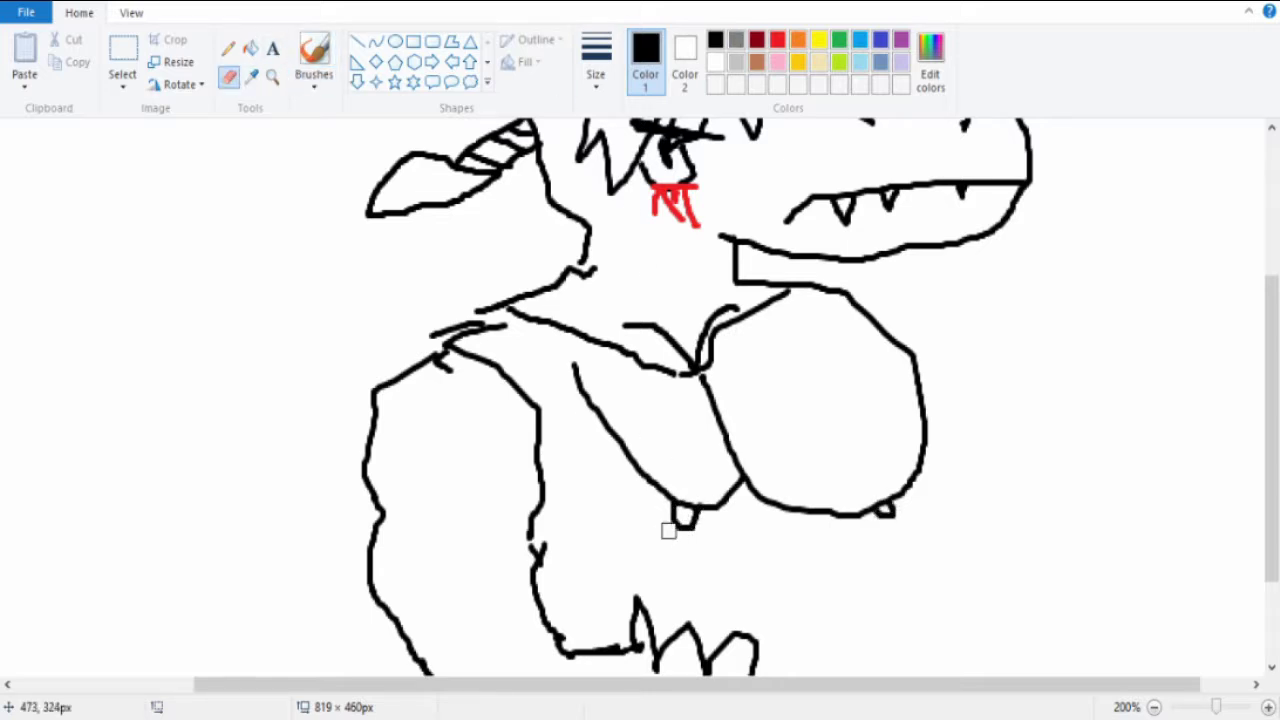
click(882, 494)
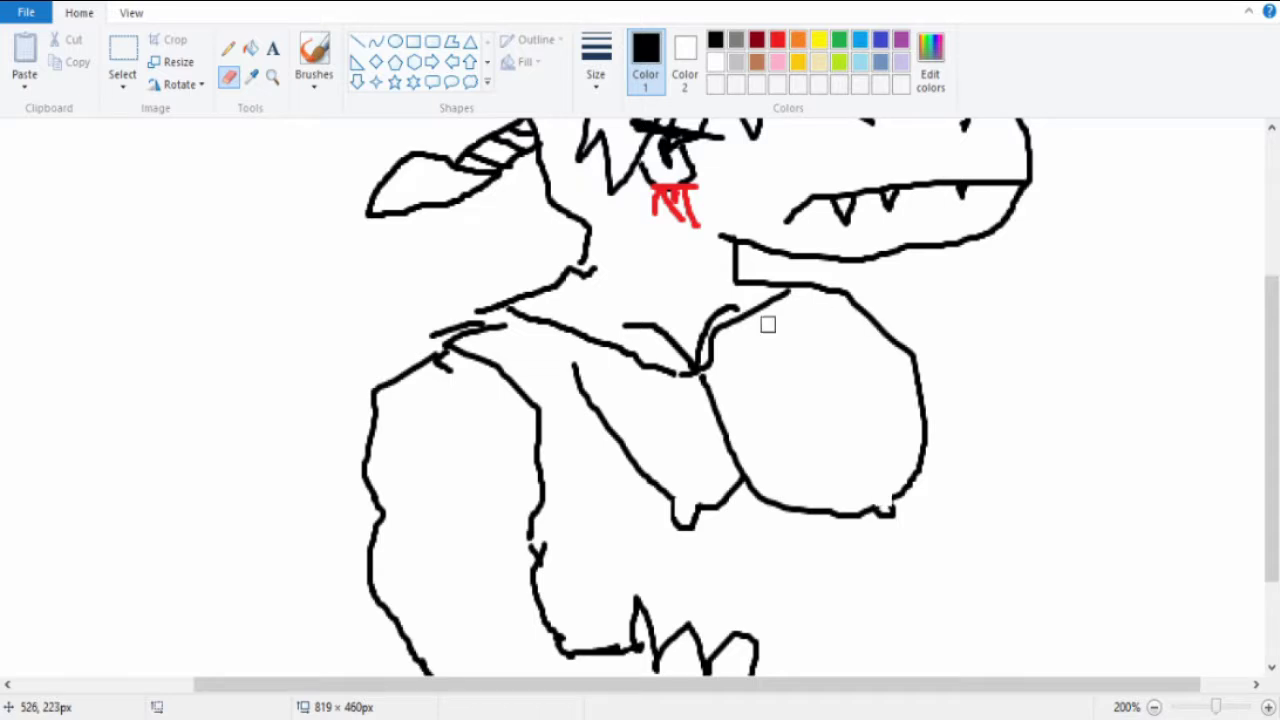
click(314, 55)
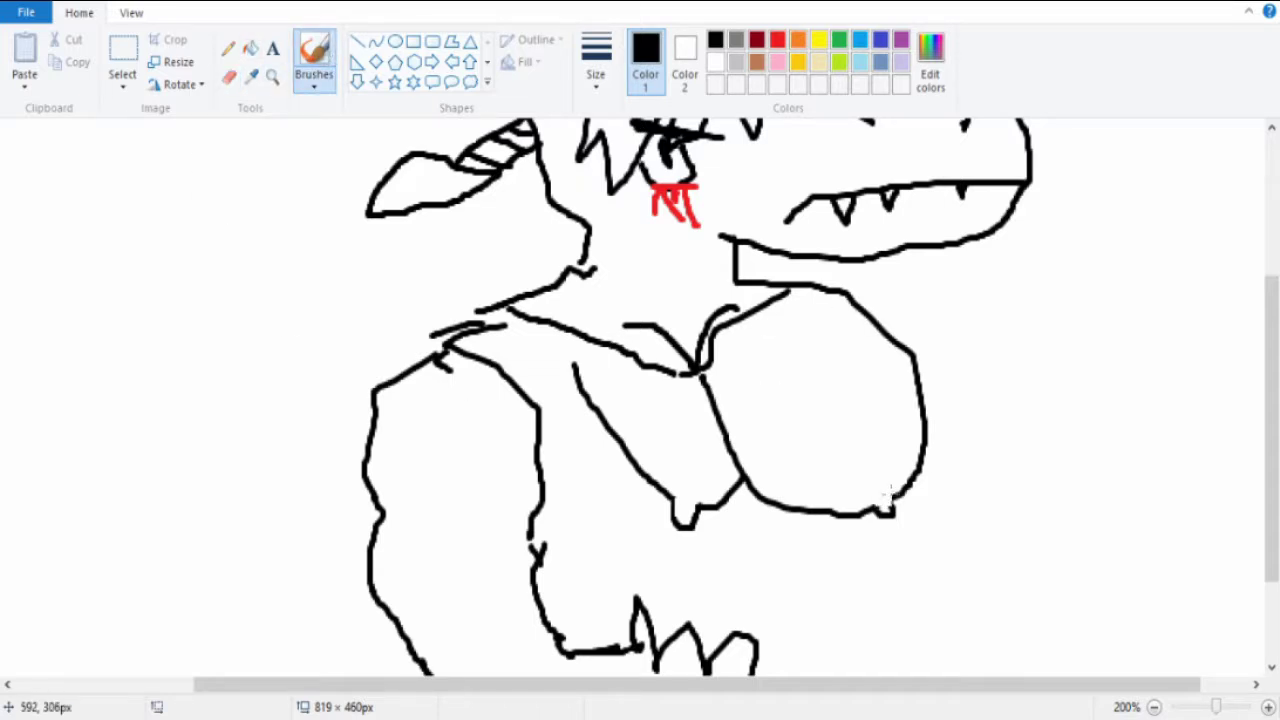
scroll(1049, 490, up, 3)
scroll(920, 545, down, 3)
scroll(561, 501, down, 3)
scroll(813, 557, up, 3)
drag(798, 512, 840, 610)
scroll(840, 610, down, 3)
drag(835, 470, 860, 665)
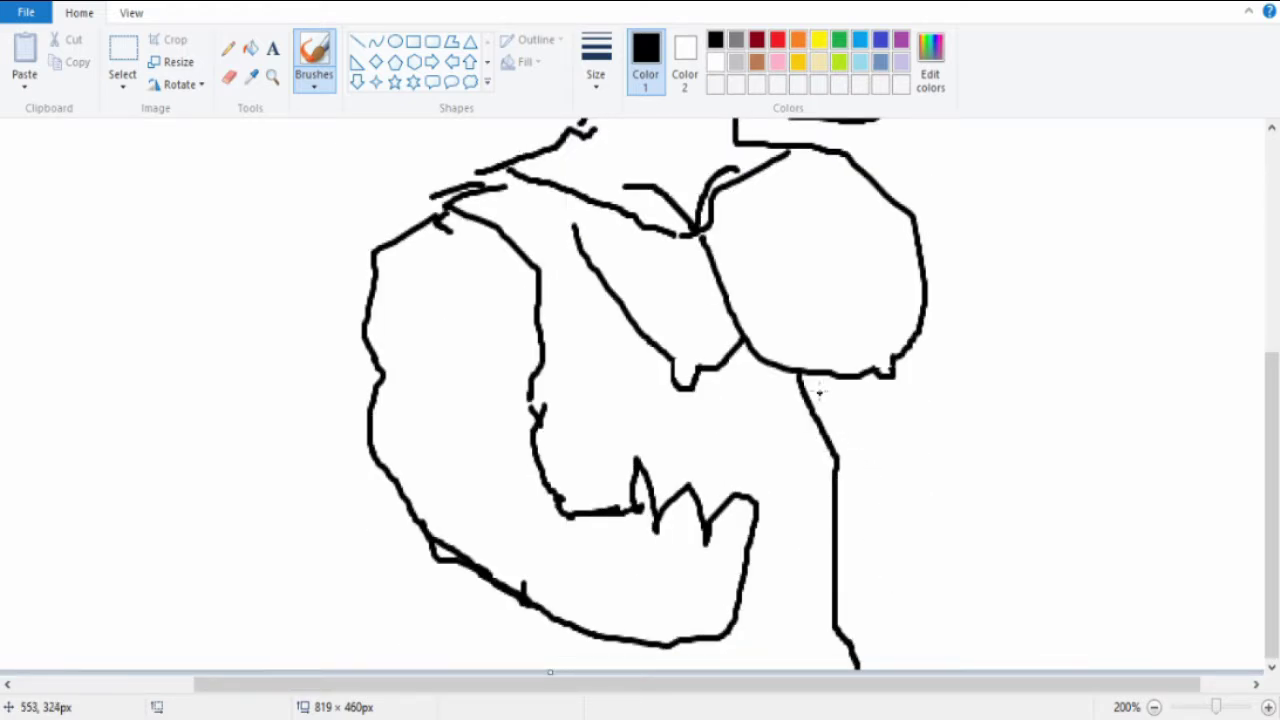
drag(835, 460, 1068, 185)
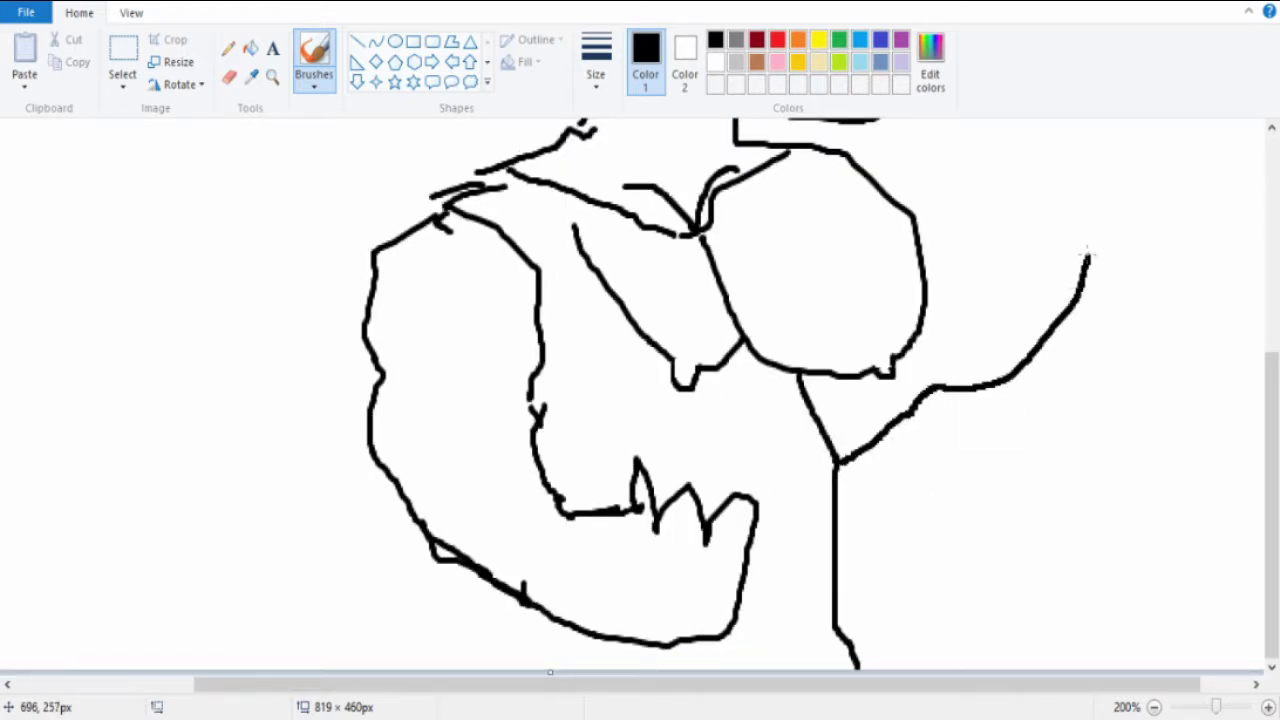
drag(805, 390, 1030, 215)
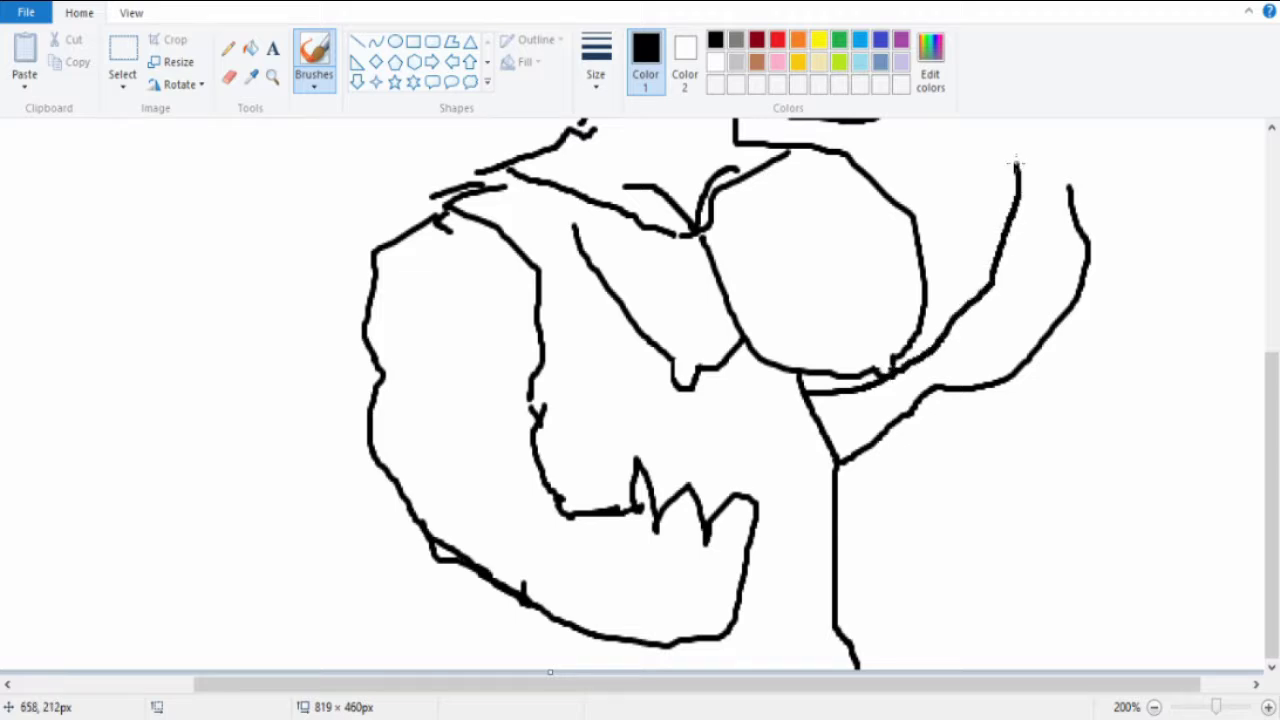
scroll(1046, 305, up, 3)
drag(1068, 322, 1010, 300)
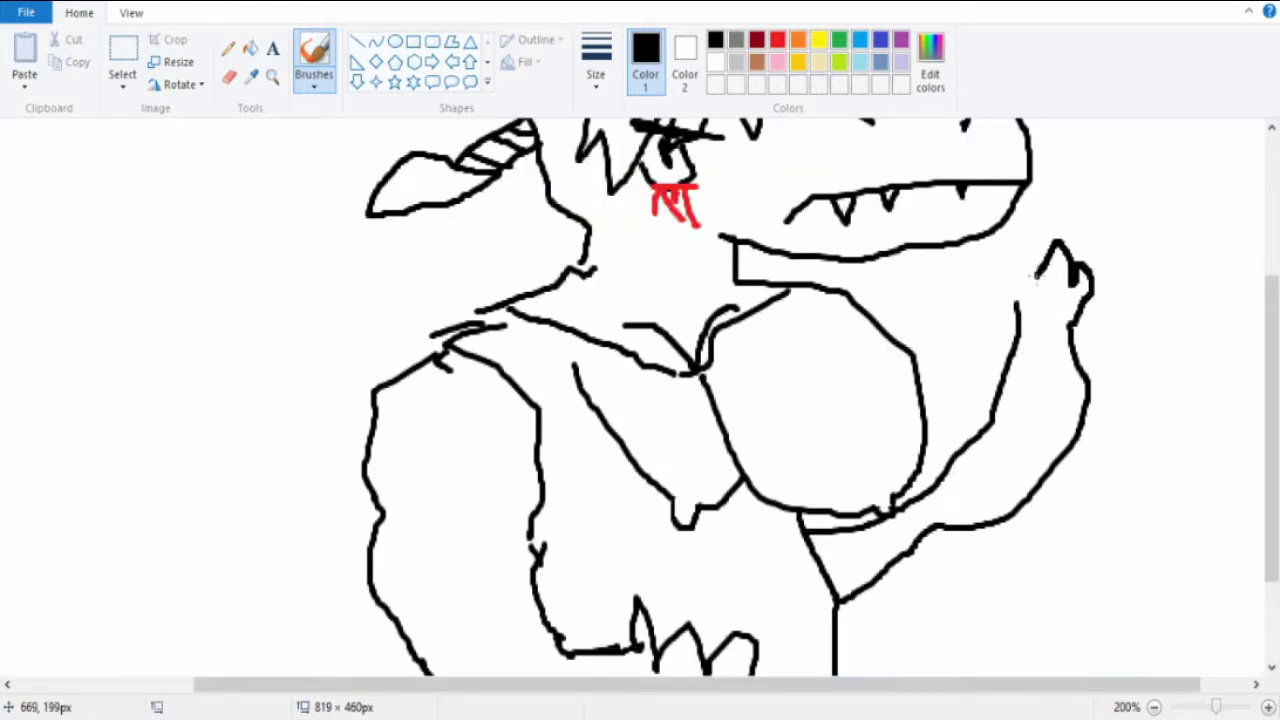
scroll(1026, 451, down, 3)
scroll(1026, 451, up, 5)
scroll(1026, 451, down, 2)
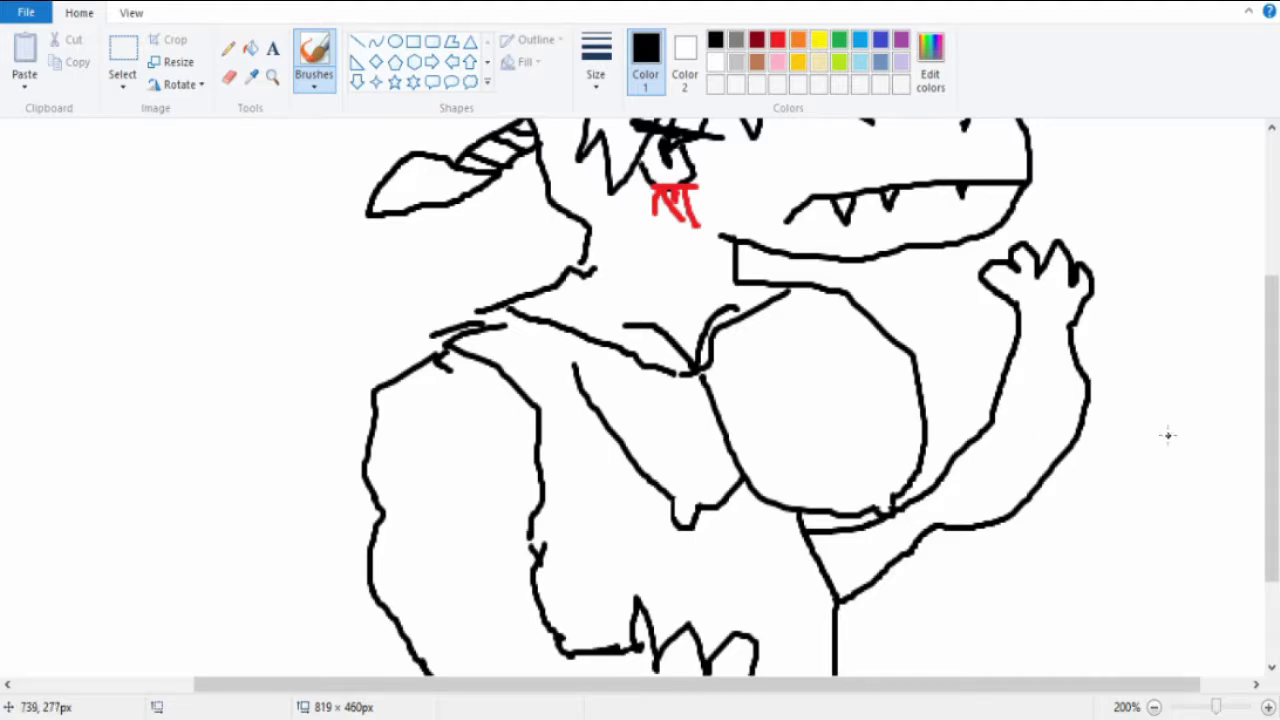
scroll(1132, 463, up, 2)
scroll(1132, 463, down, 5)
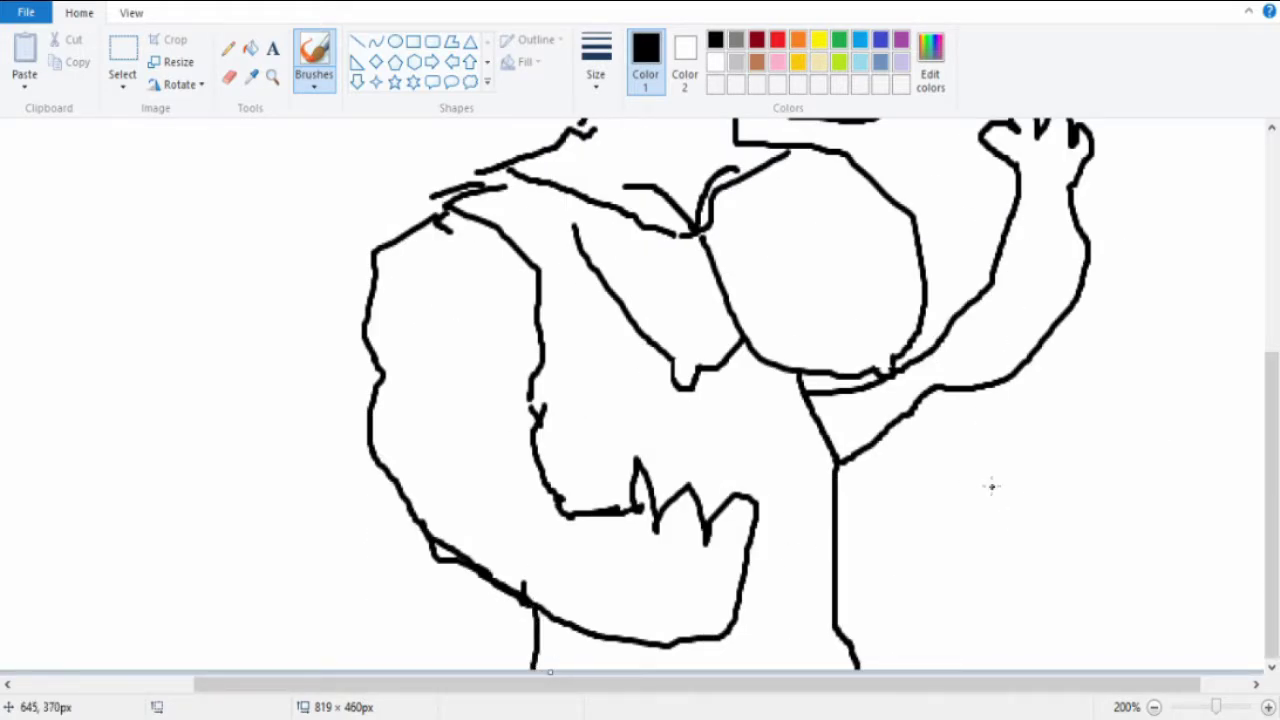
scroll(991, 487, up, 5)
scroll(991, 487, up, 2)
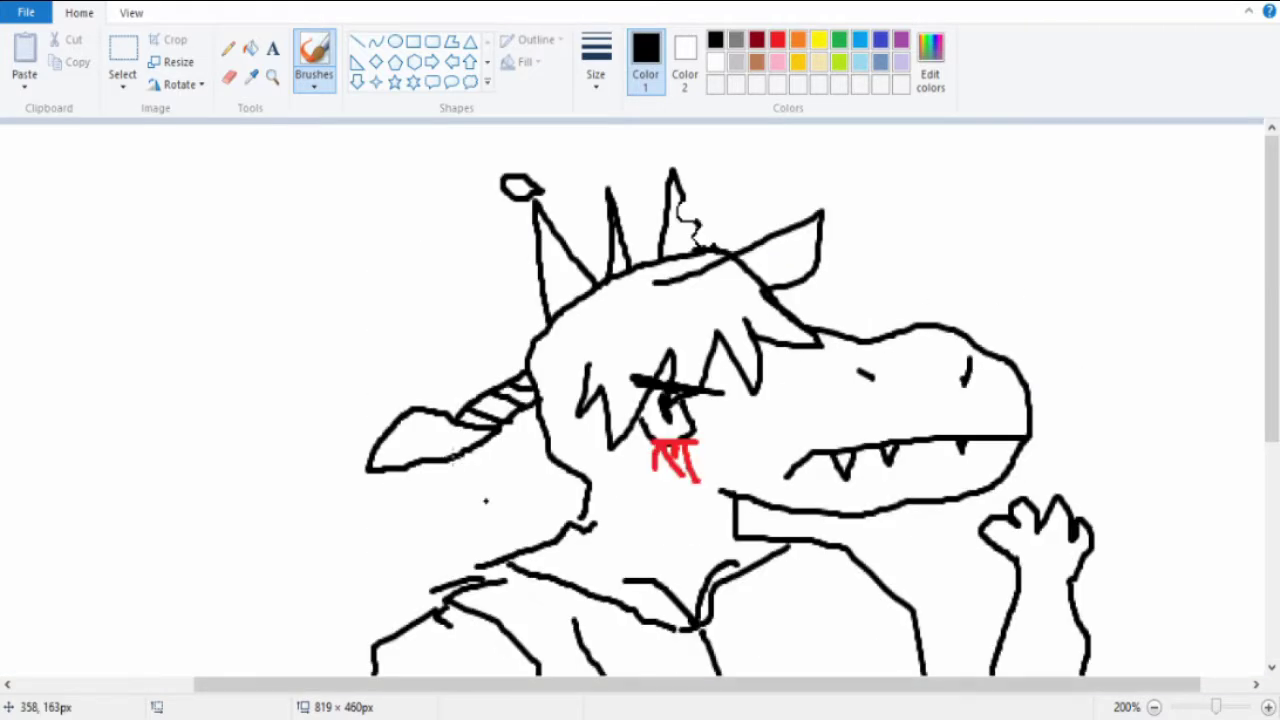
scroll(1143, 223, down, 2)
scroll(1143, 223, down, 6)
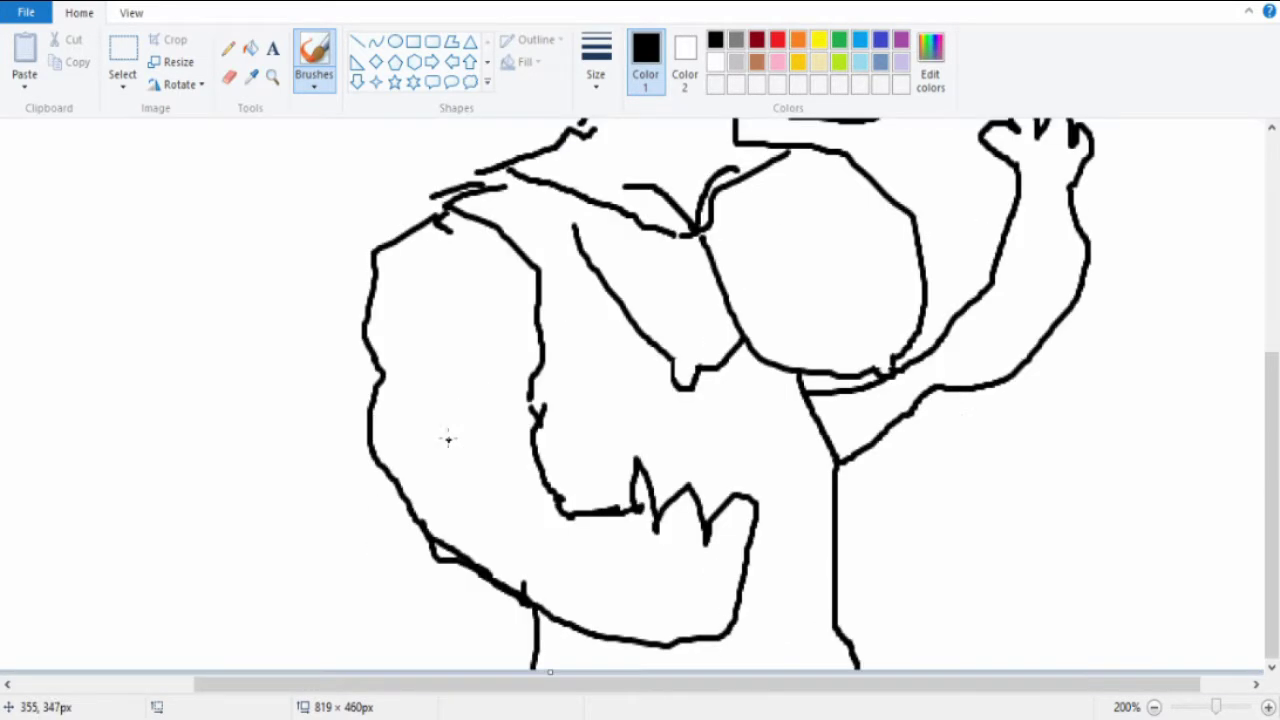
scroll(530, 395, up, 4)
scroll(530, 395, up, 4)
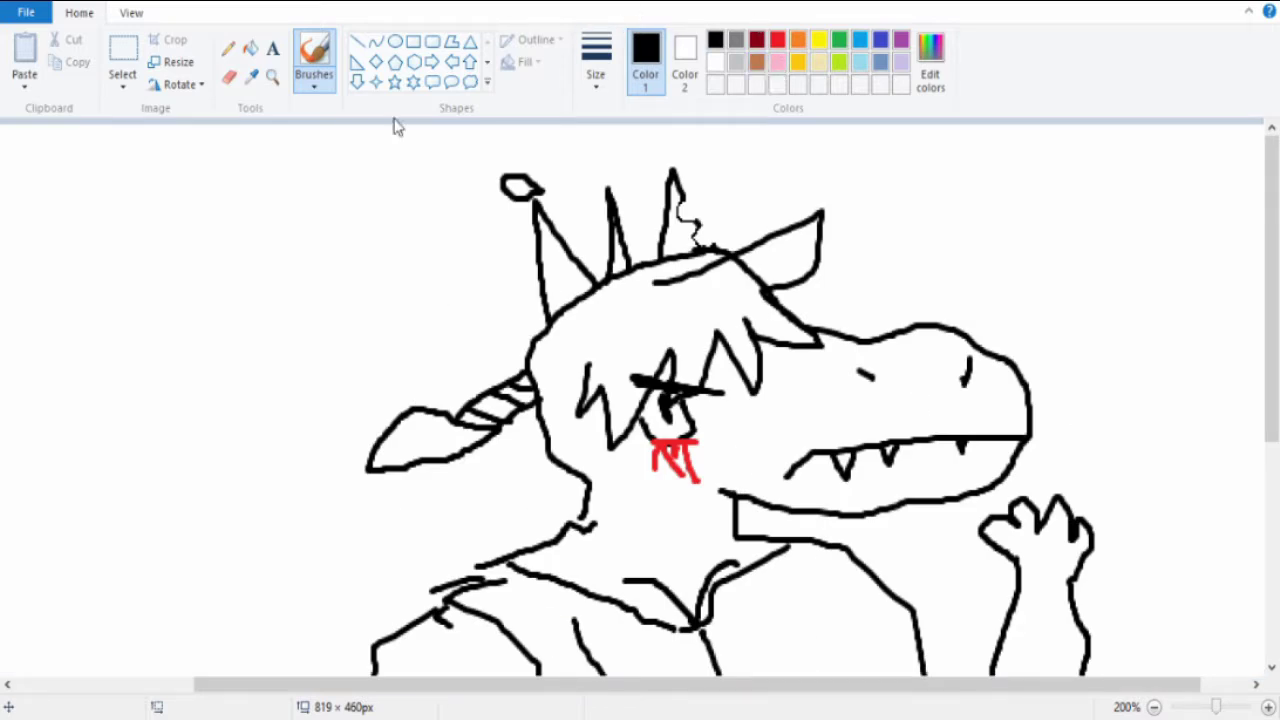
scroll(230, 170, down, 4)
scroll(230, 170, up, 4)
Try a green fill on the face and undo it when it floods the background.
click(251, 49)
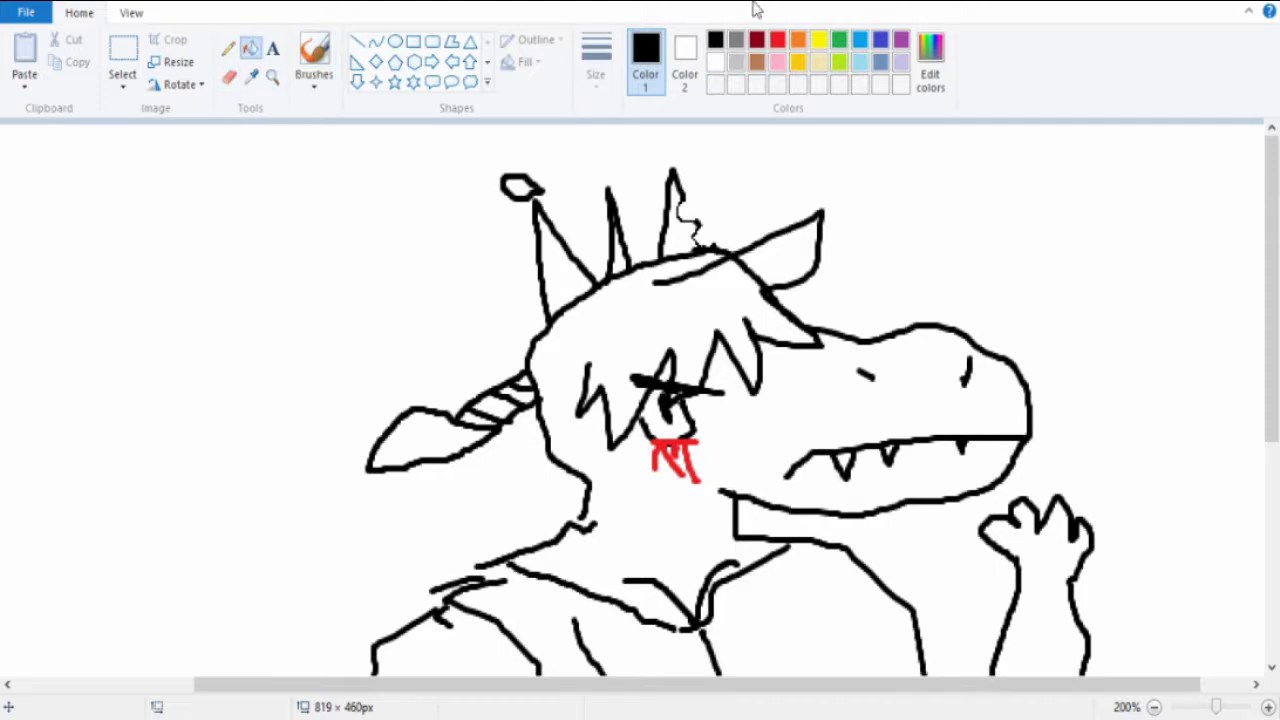
click(840, 41)
click(826, 388)
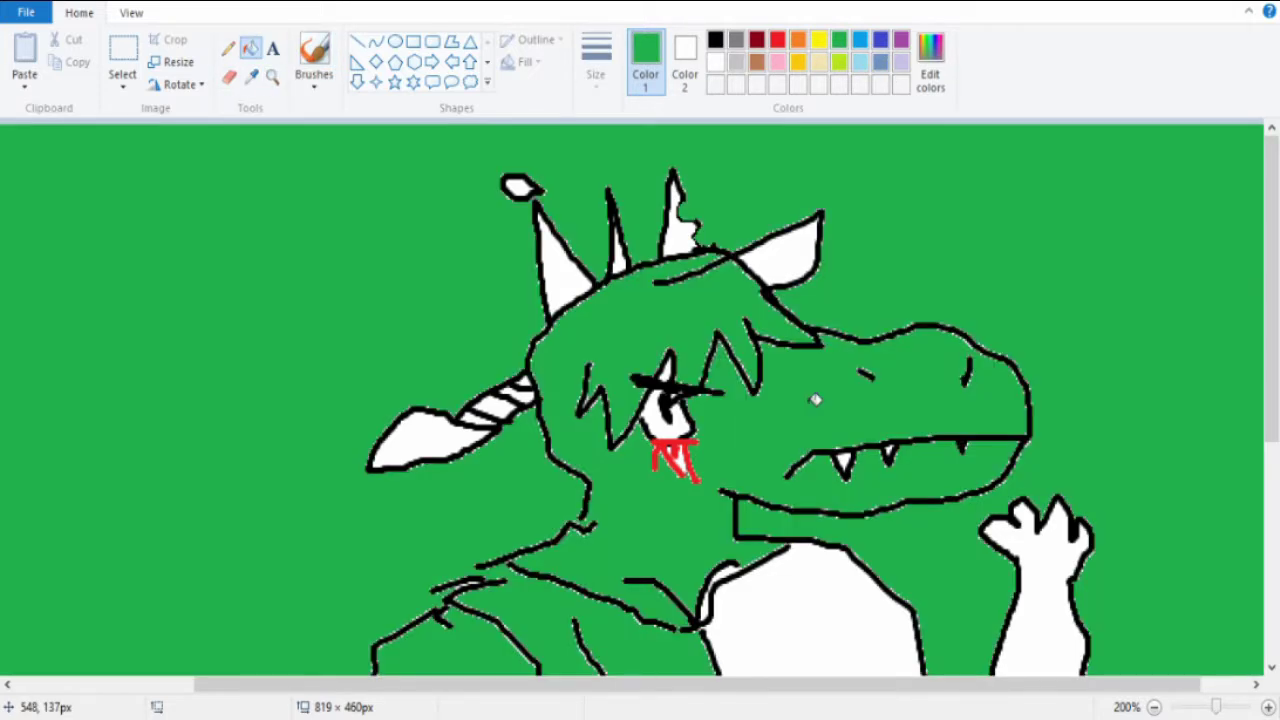
key(ctrl+z)
scroll(735, 230, down, 5)
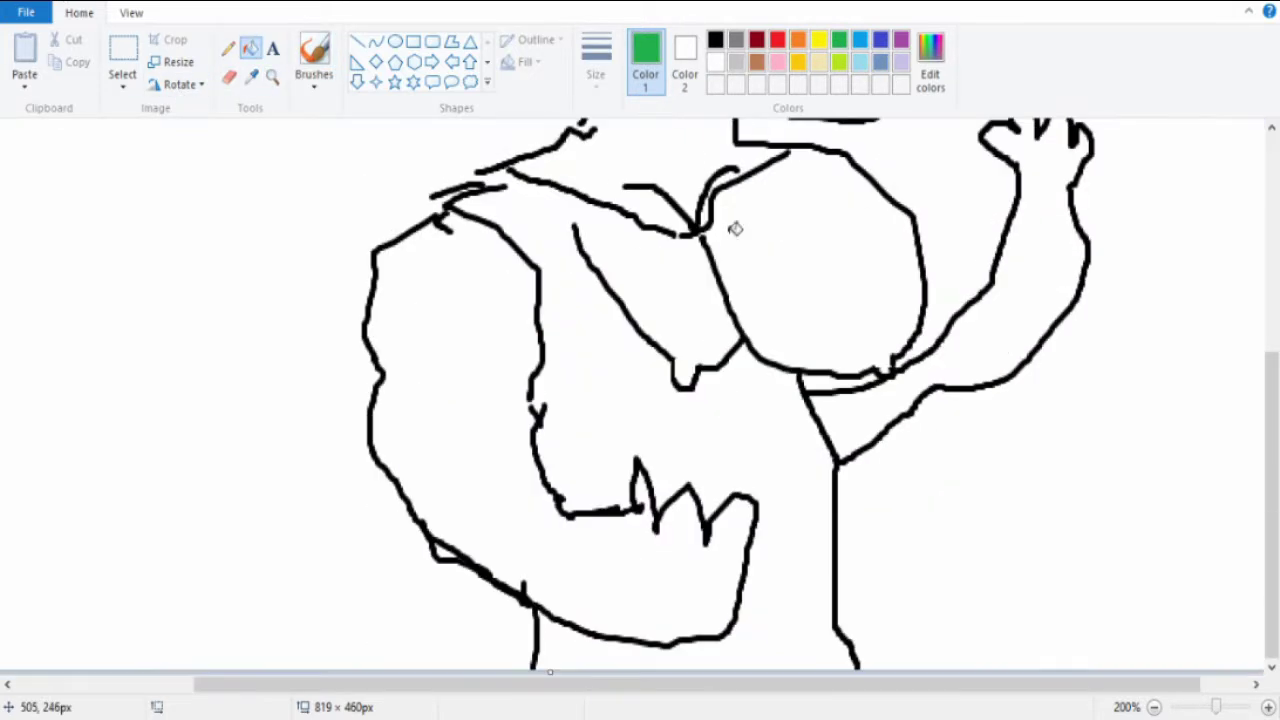
scroll(735, 230, up, 5)
Switch to the Pencil with black as the primary colour.
click(685, 60)
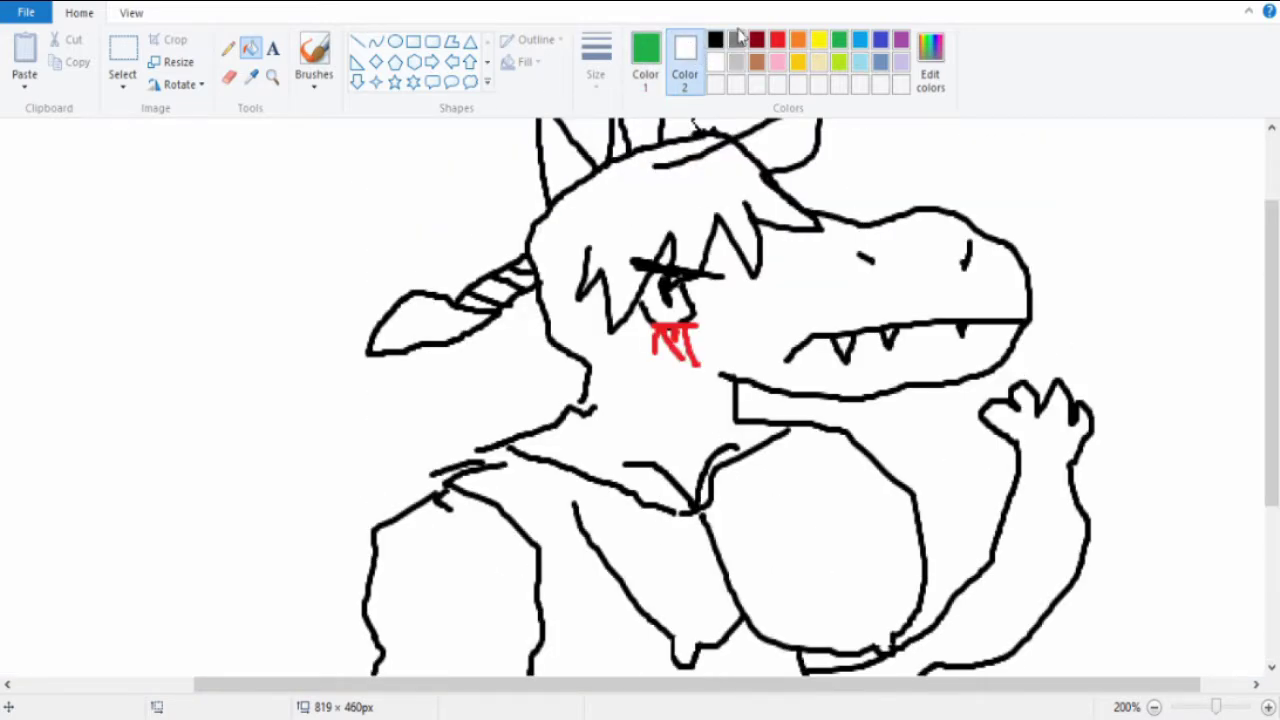
click(228, 48)
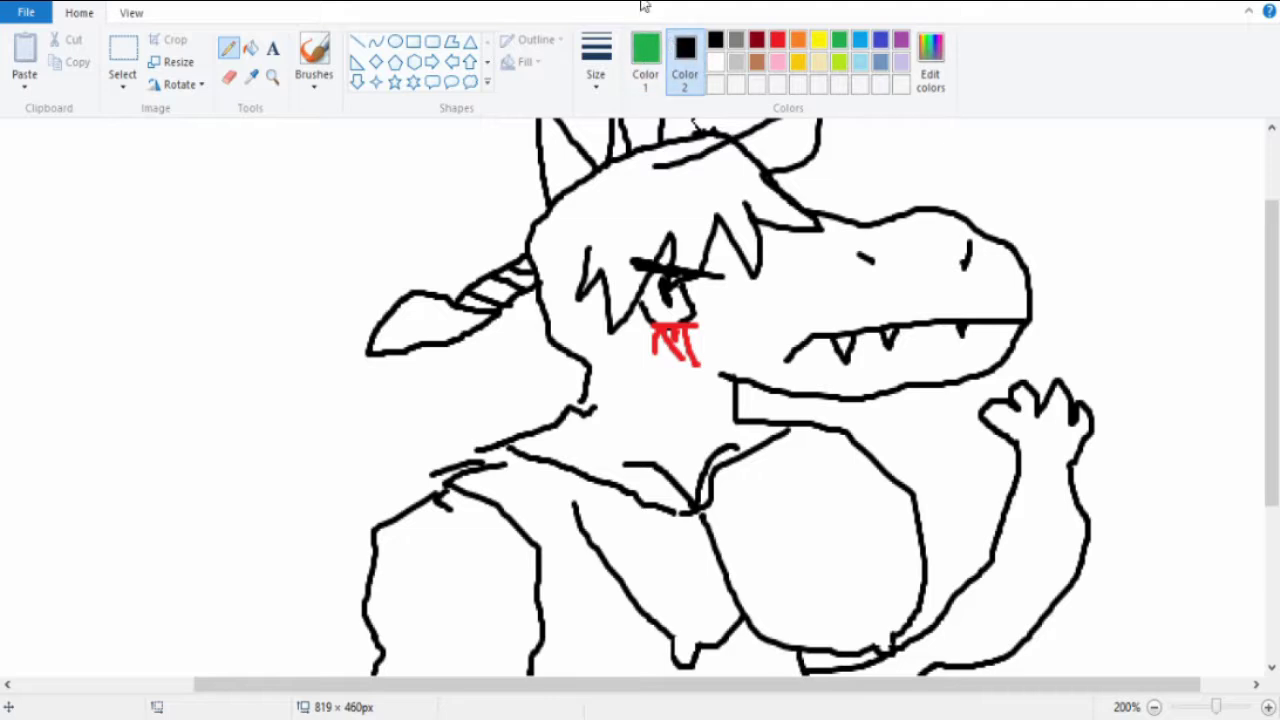
click(645, 60)
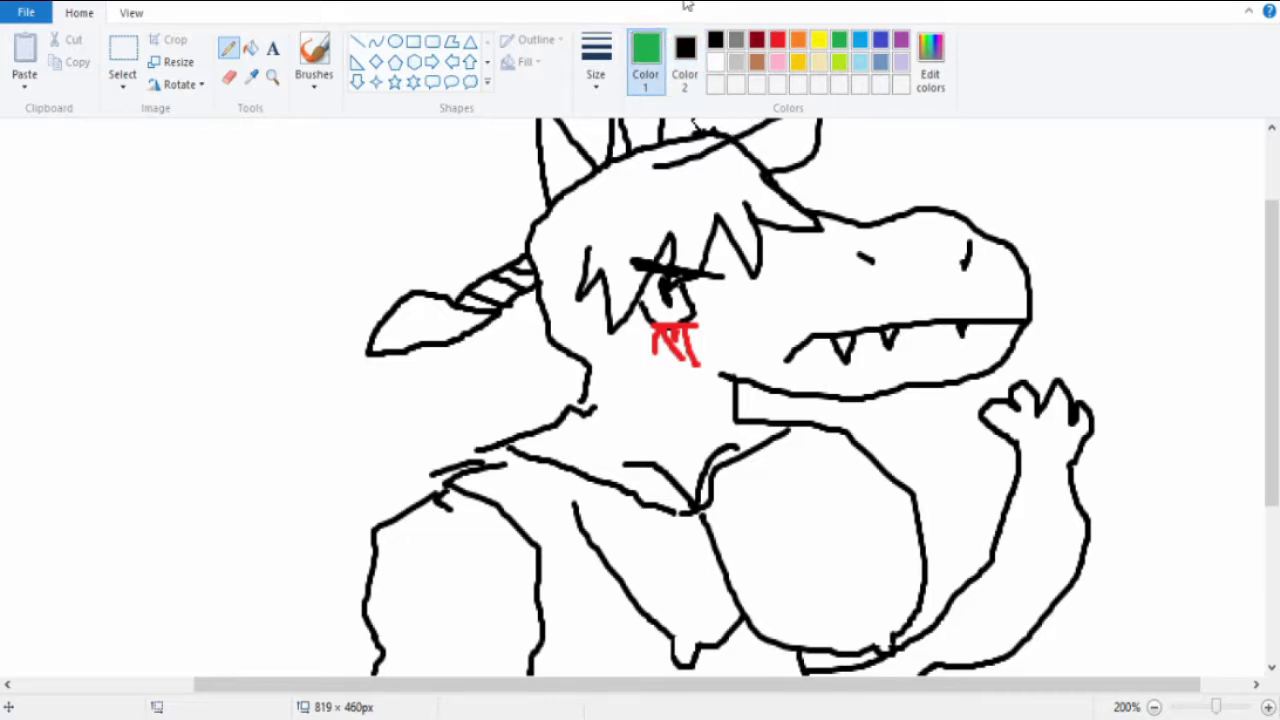
click(715, 42)
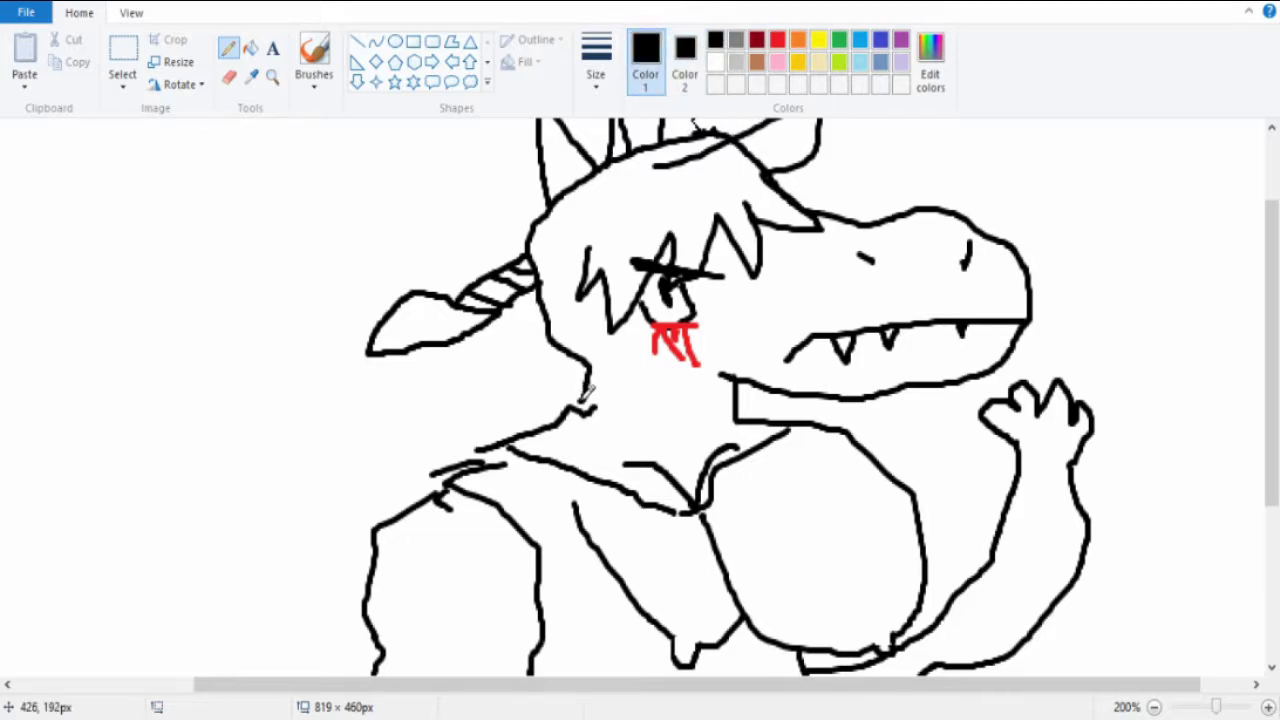
scroll(657, 440, down, 3)
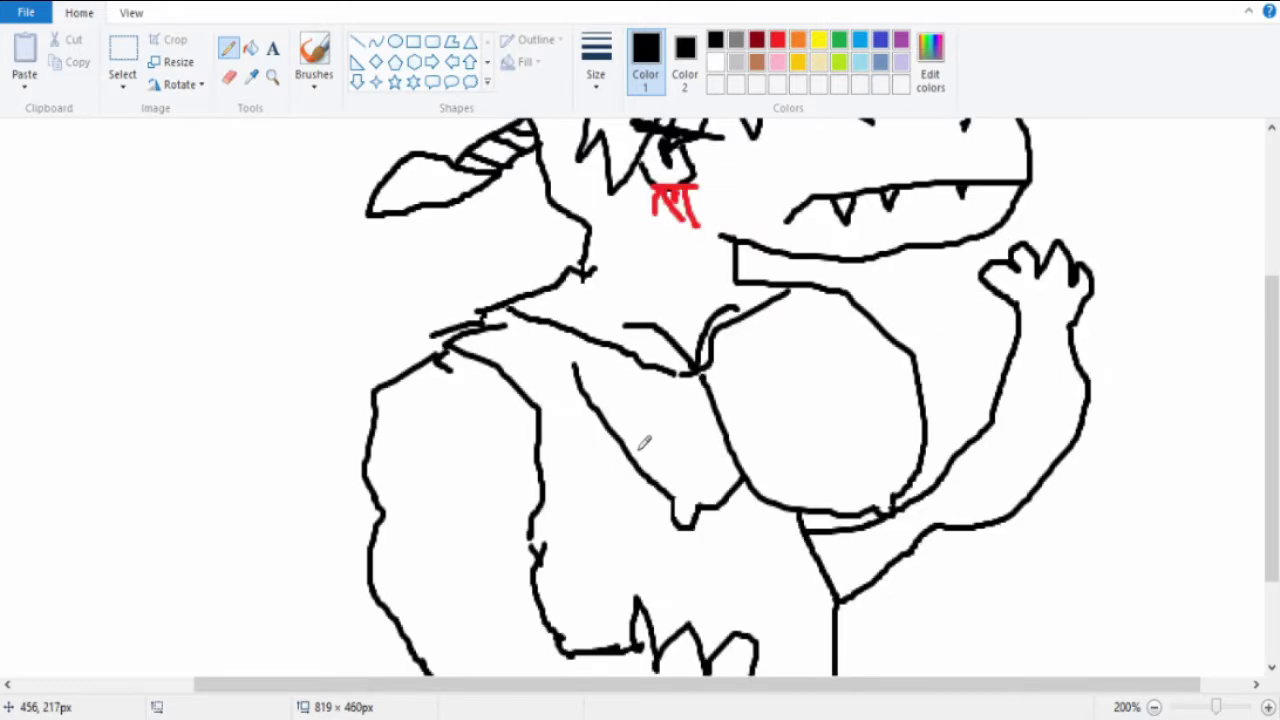
scroll(680, 438, down, 3)
scroll(675, 386, up, 7)
scroll(500, 490, down, 1)
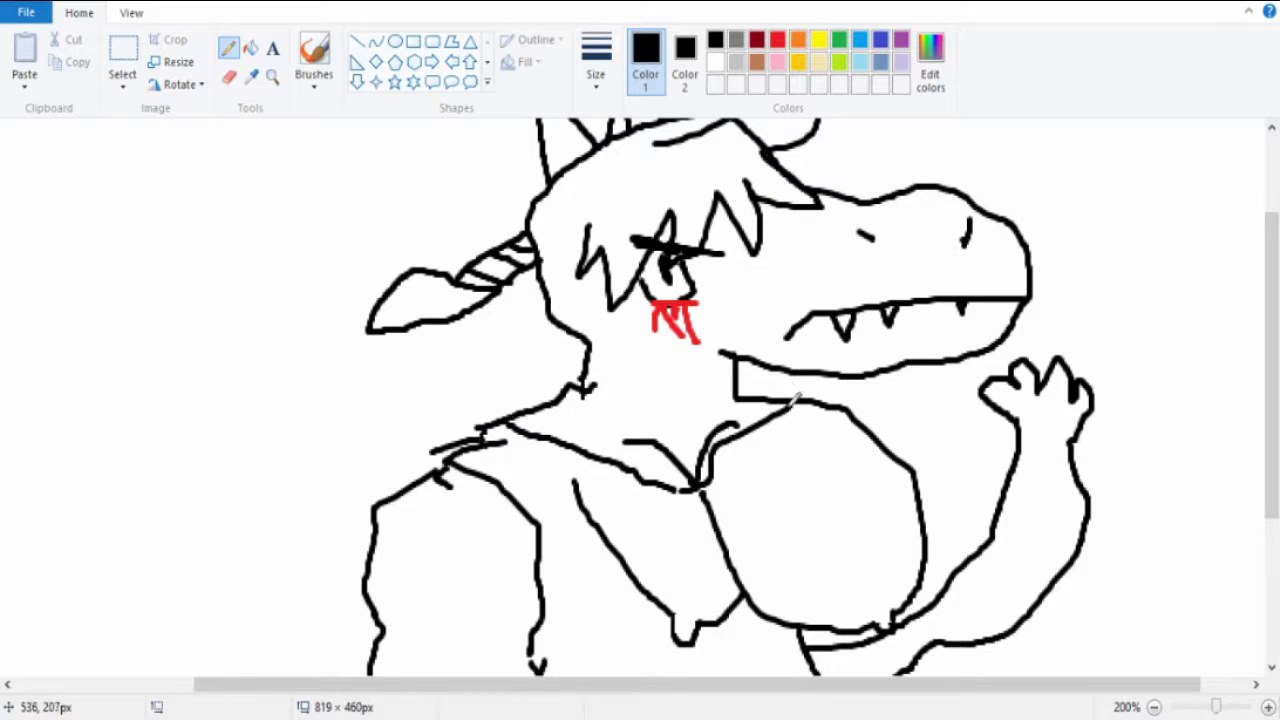
scroll(796, 396, down, 5)
drag(533, 393, 542, 410)
scroll(640, 400, up, 5)
scroll(640, 400, down, 5)
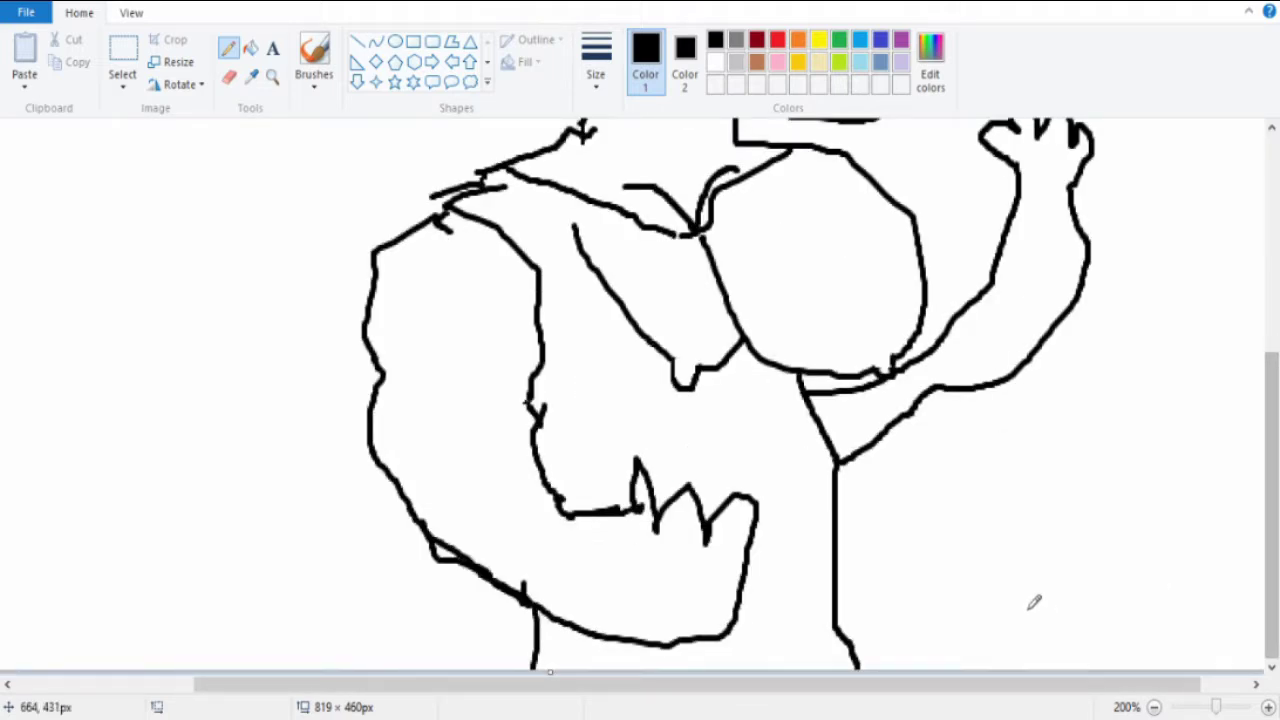
scroll(1070, 500, up, 5)
scroll(900, 600, down, 5)
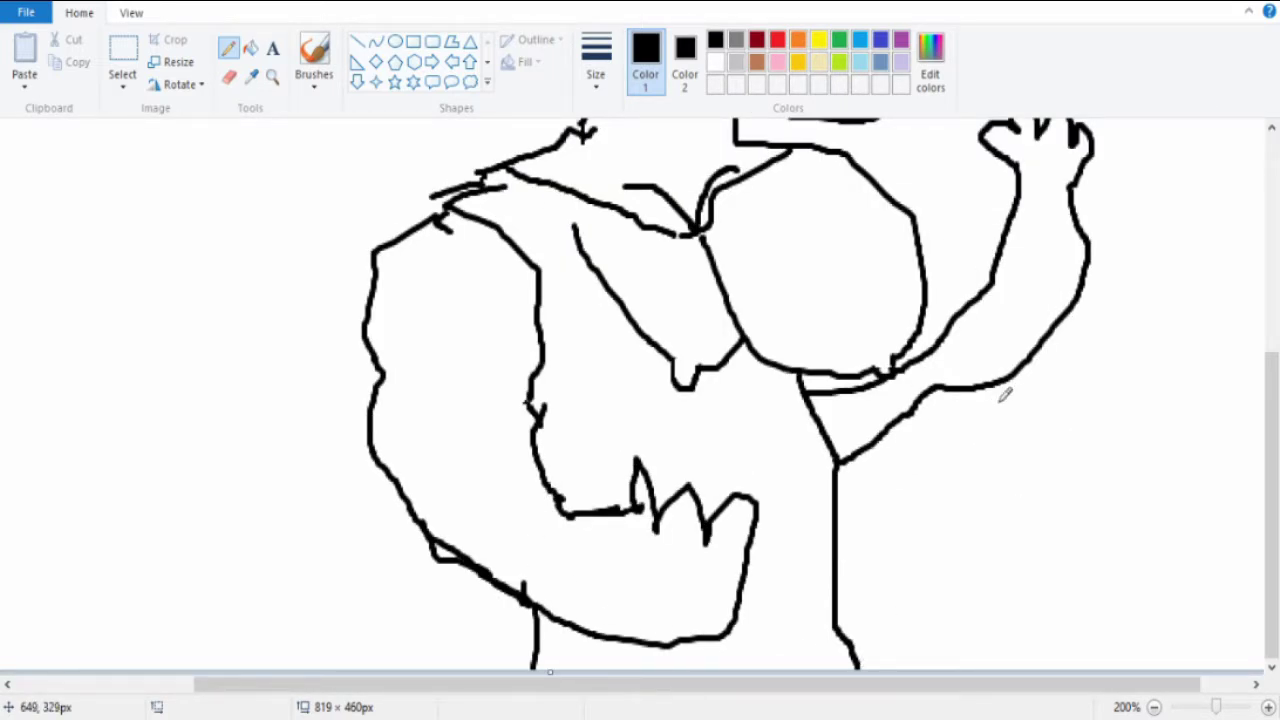
scroll(1002, 396, up, 5)
scroll(890, 495, up, 5)
Try a green fill on the body, undo it, and return to the black pencil.
click(251, 49)
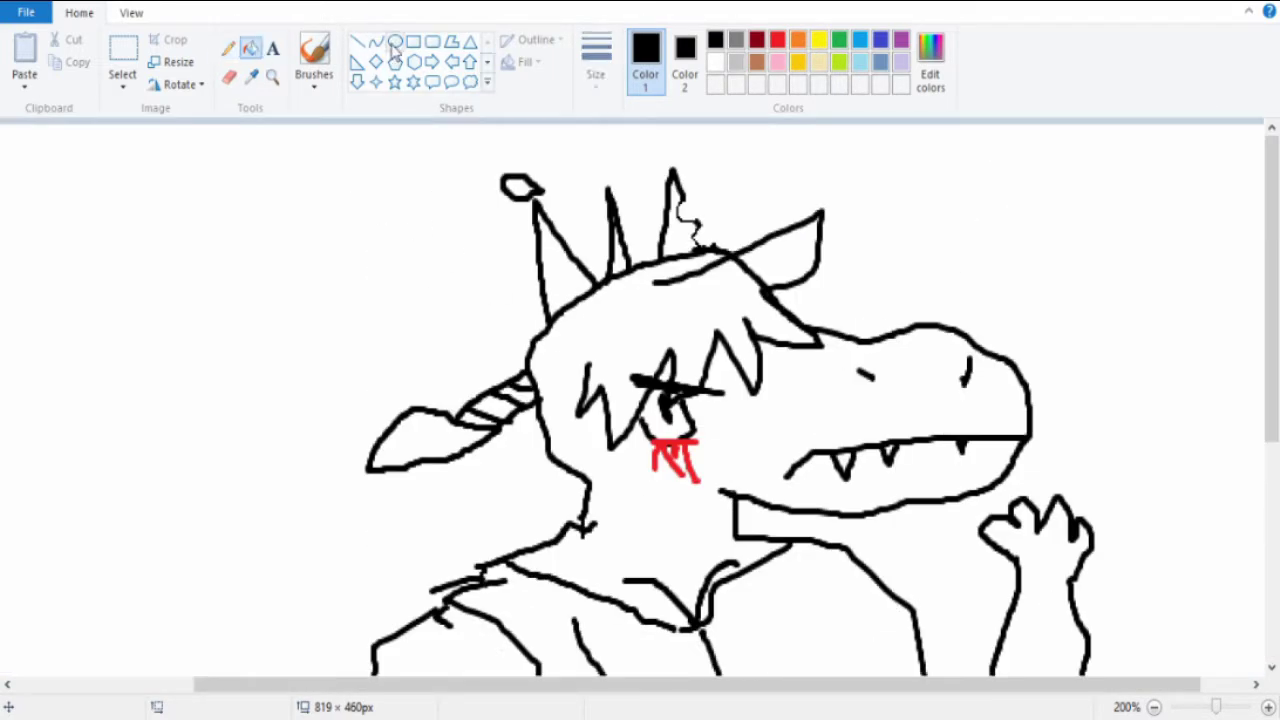
click(840, 41)
click(795, 425)
scroll(795, 425, down, 5)
scroll(793, 427, up, 2)
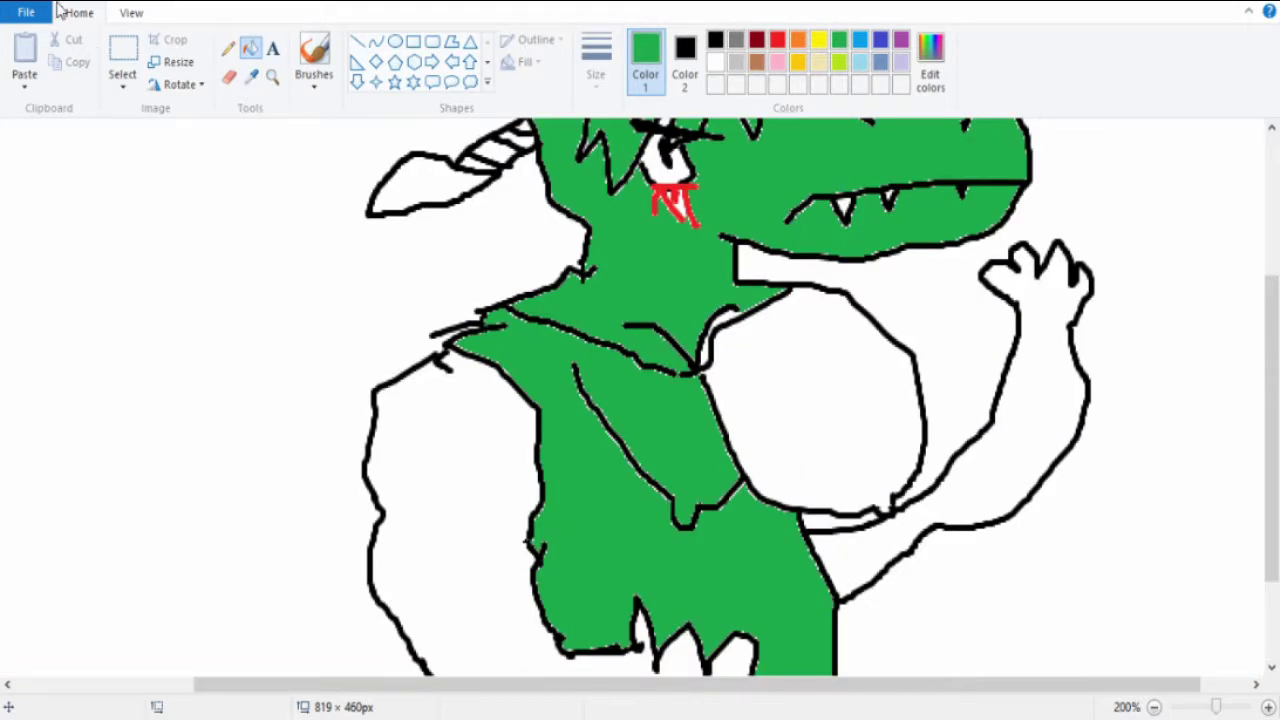
key(ctrl+z)
click(715, 41)
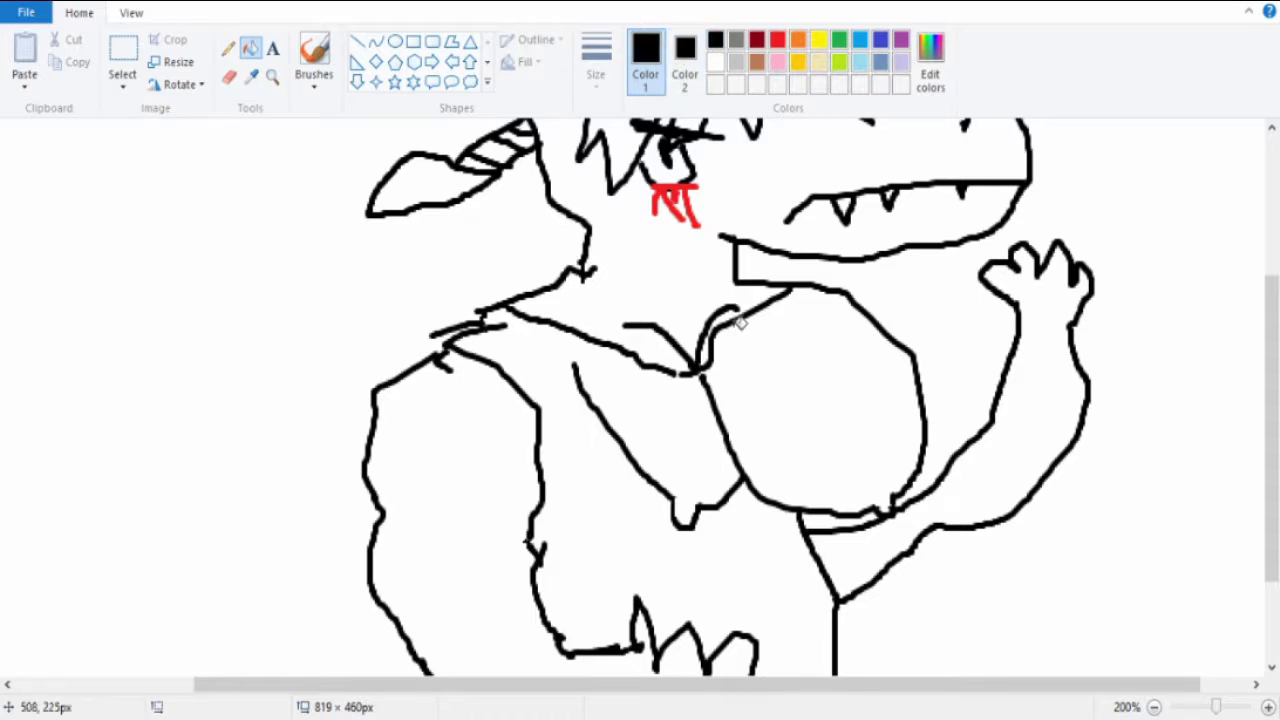
click(229, 47)
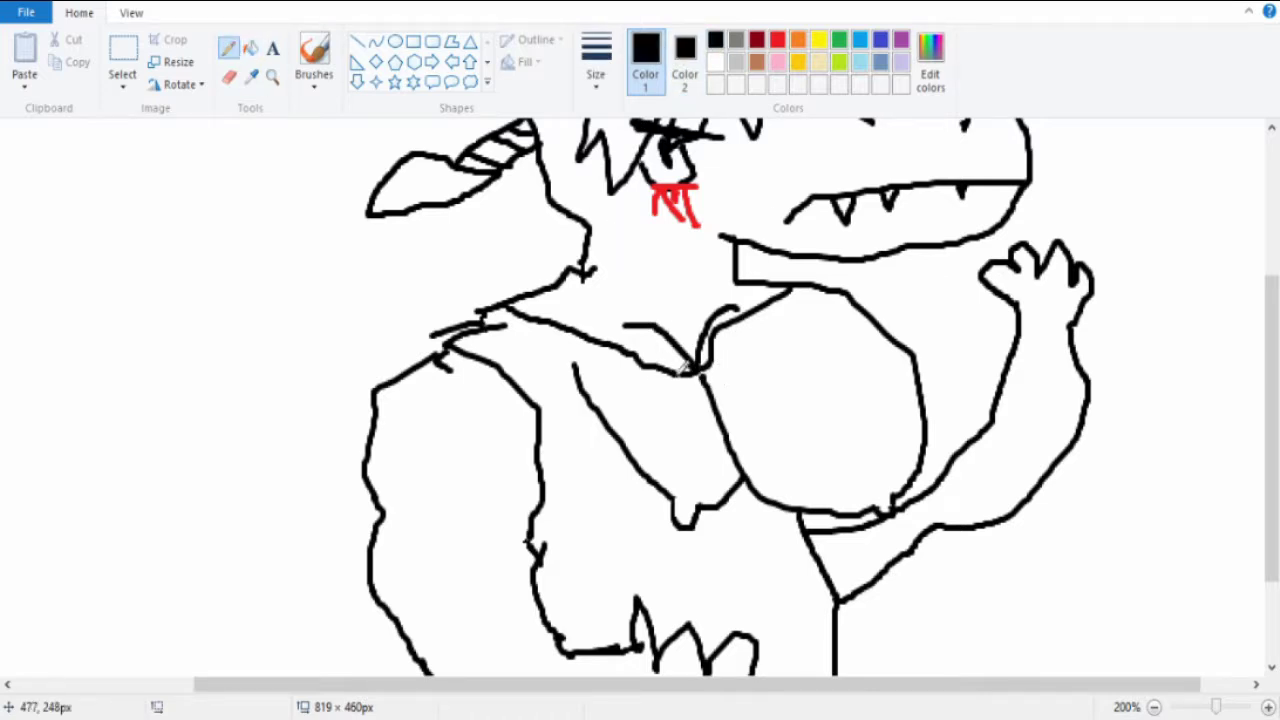
scroll(250, 50, up, 3)
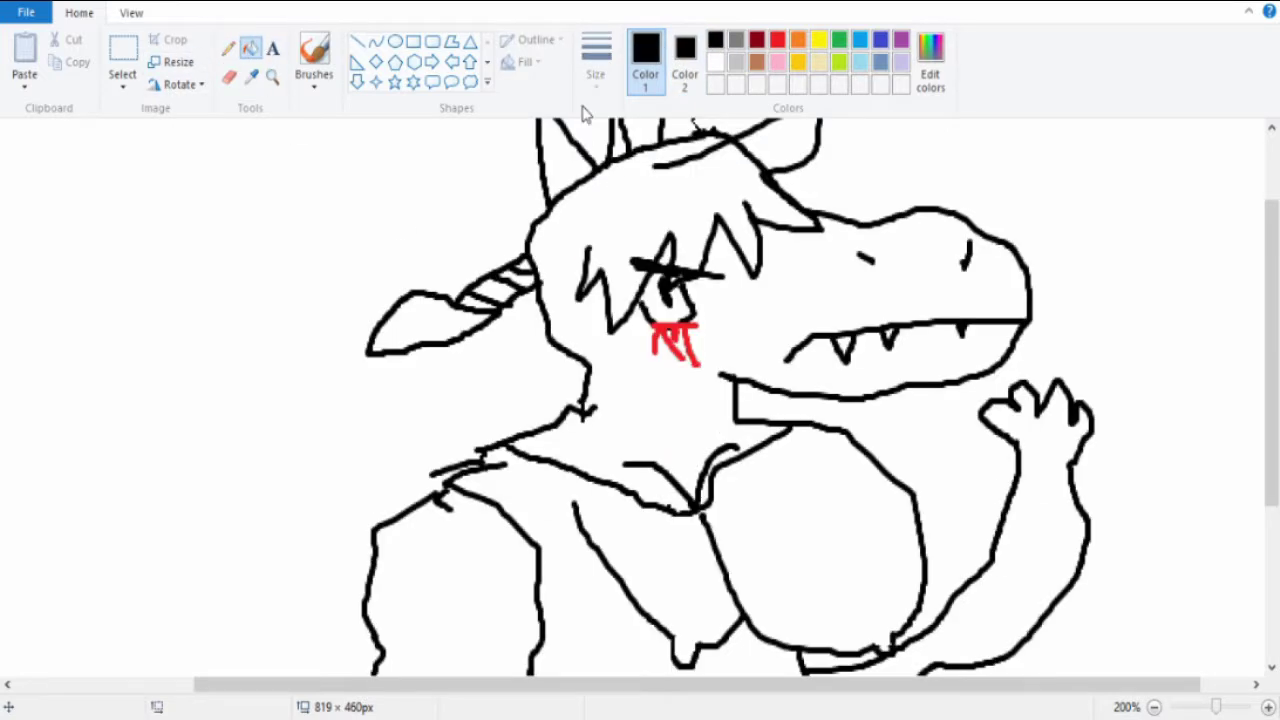
Fill the head, neck, collar gaps and ear green, undoing a fill that recoloured outlines.
click(839, 41)
click(760, 302)
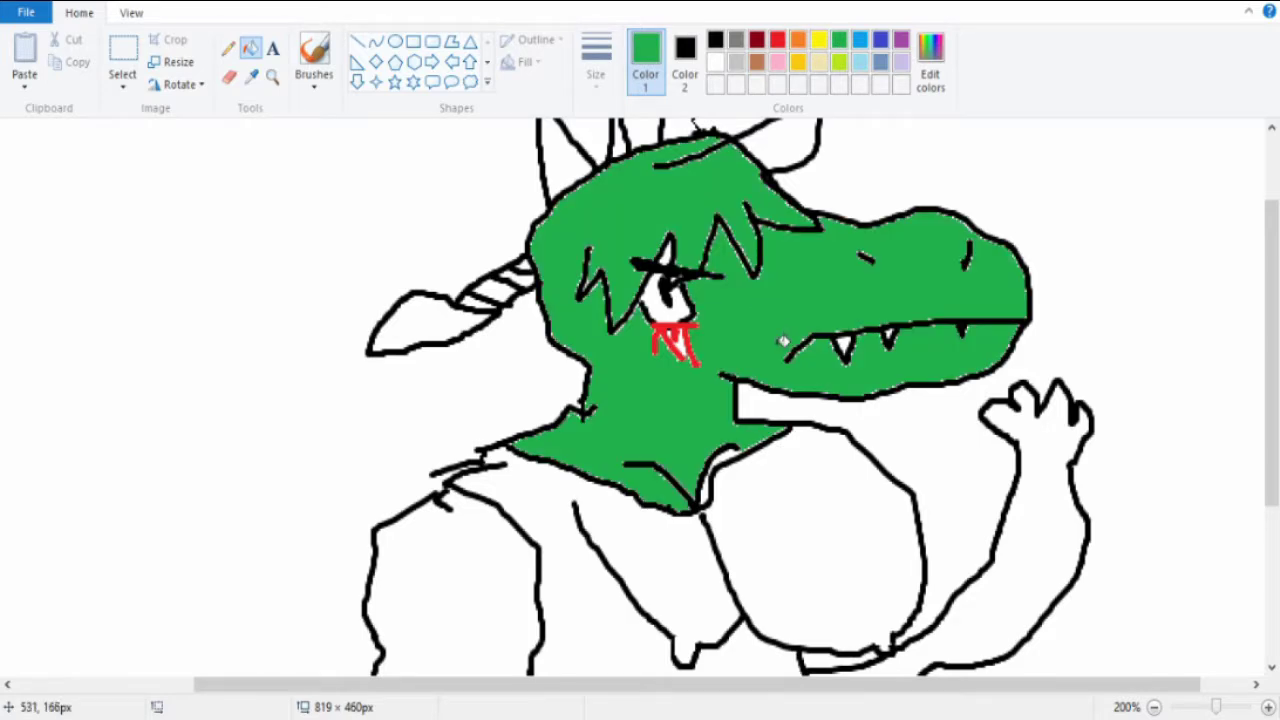
click(738, 455)
click(708, 483)
scroll(700, 217, down, 1)
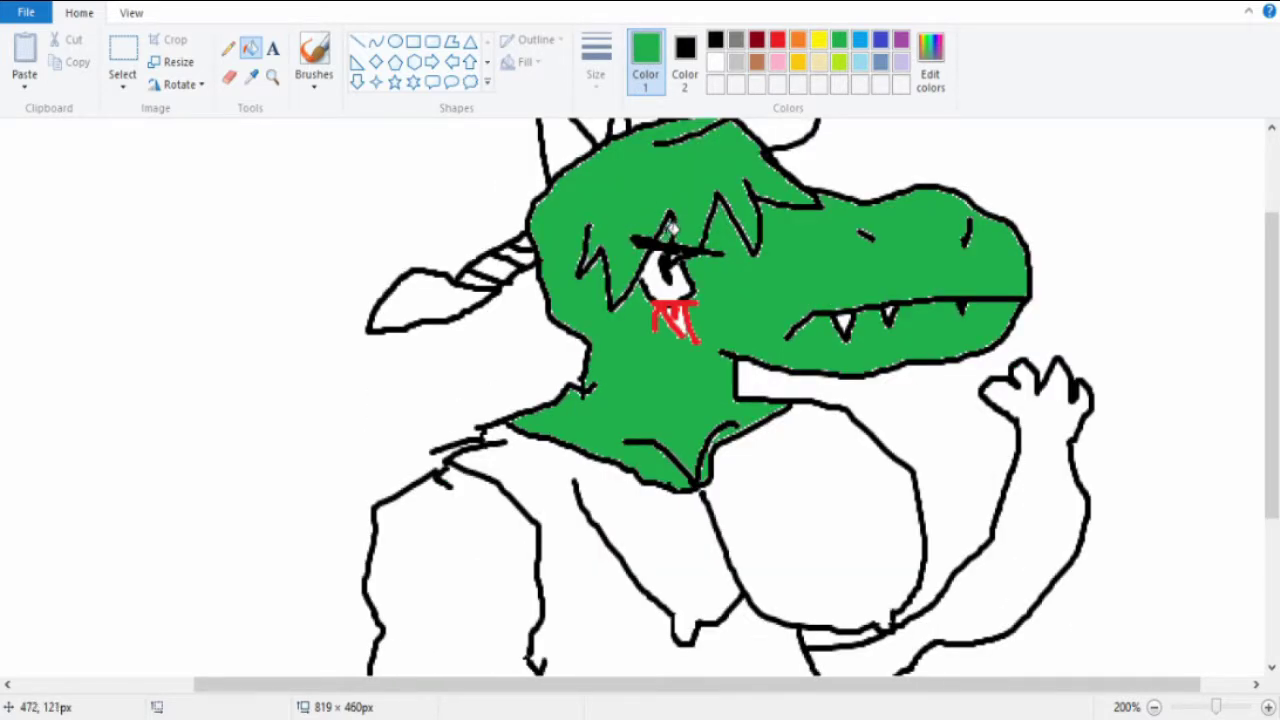
scroll(672, 228, up, 1)
click(803, 258)
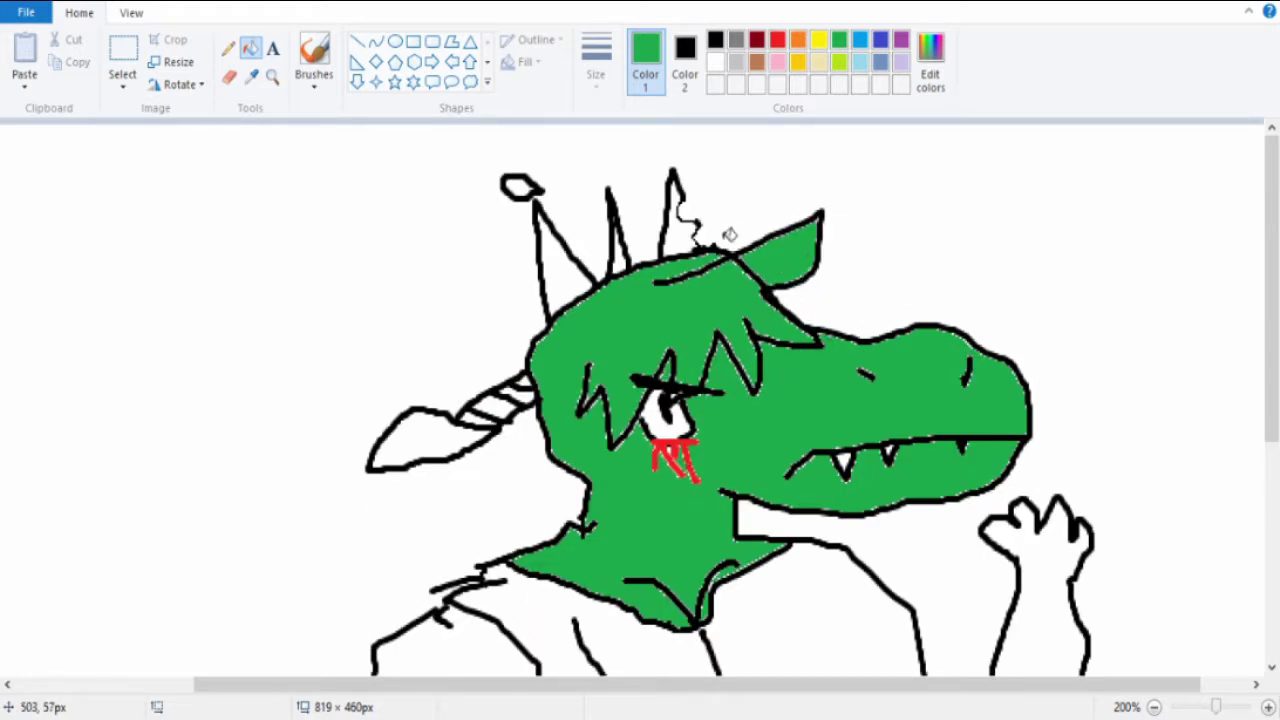
click(622, 262)
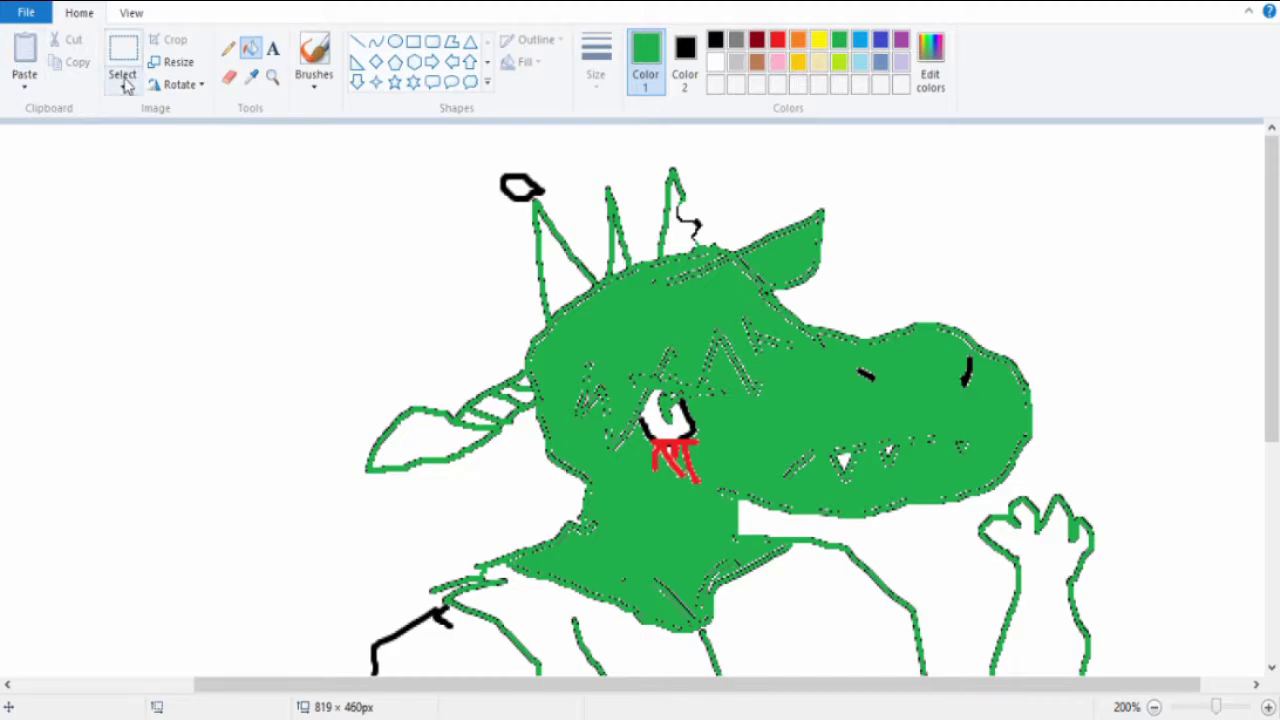
scroll(640, 400, down, 3)
key(ctrl+z)
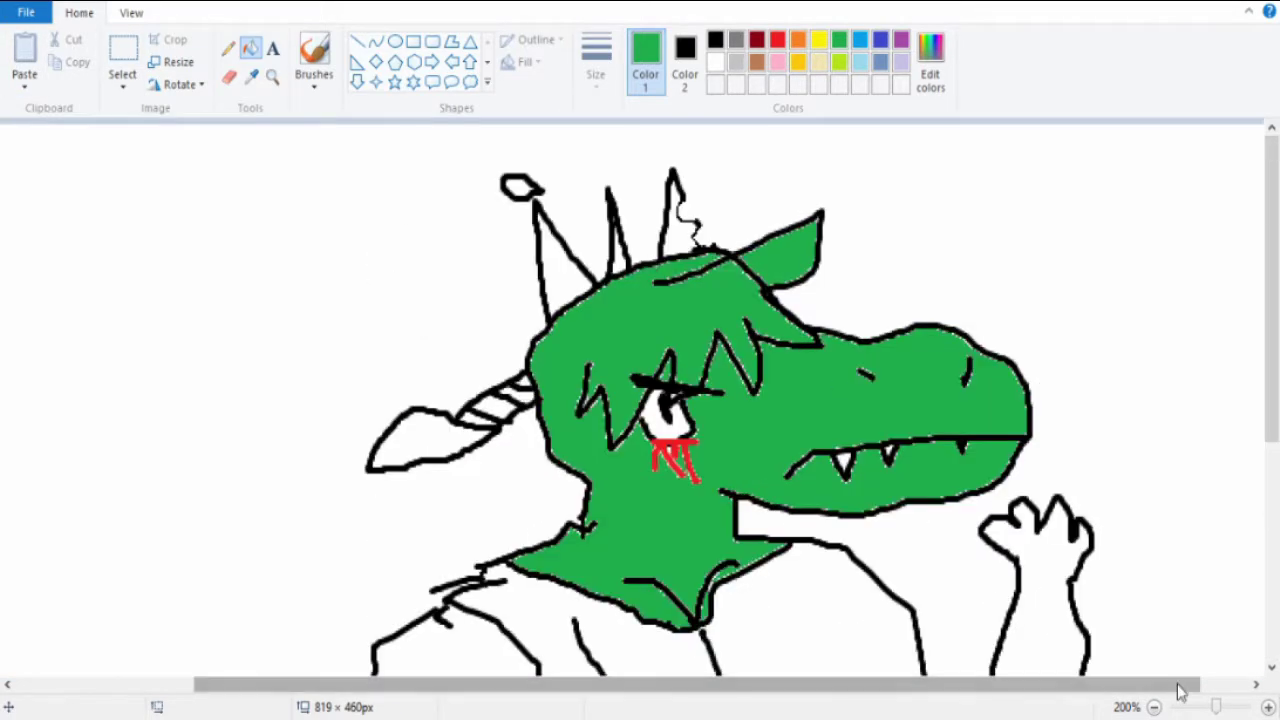
scroll(1040, 280, up, 1)
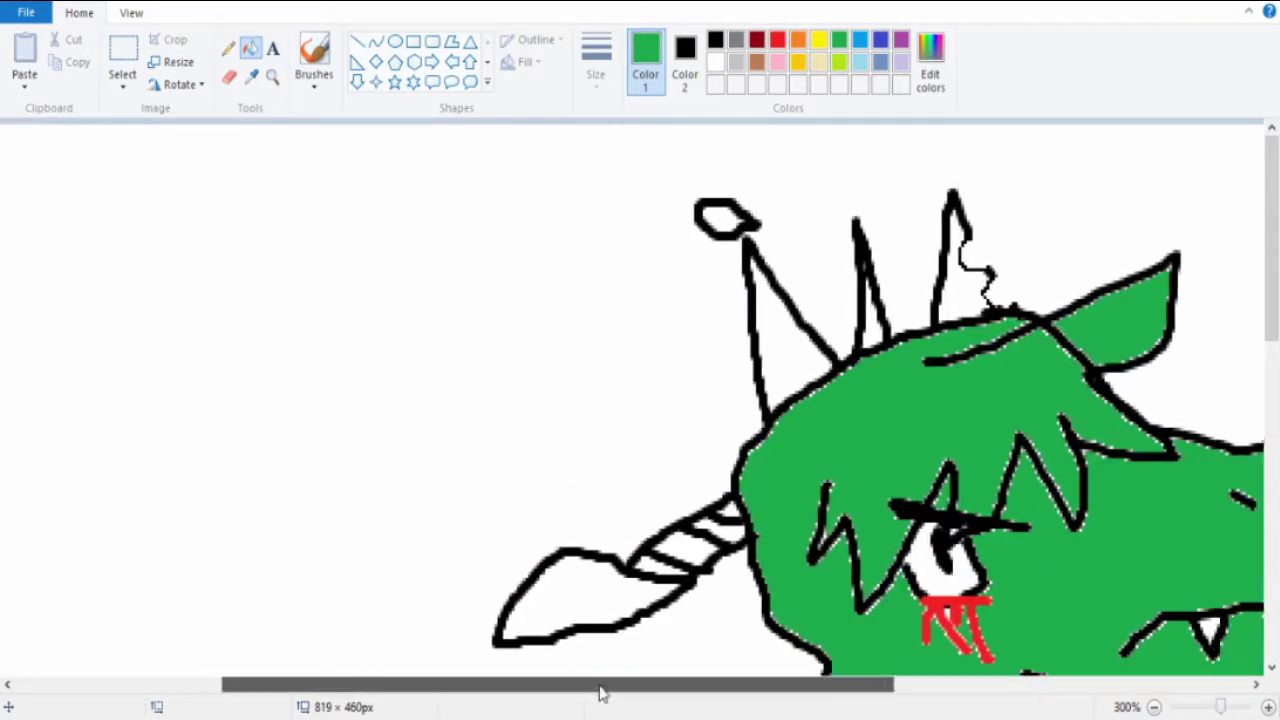
drag(560, 684, 990, 684)
Fill both head spikes green and pencil a red marking inside each.
click(585, 320)
click(662, 298)
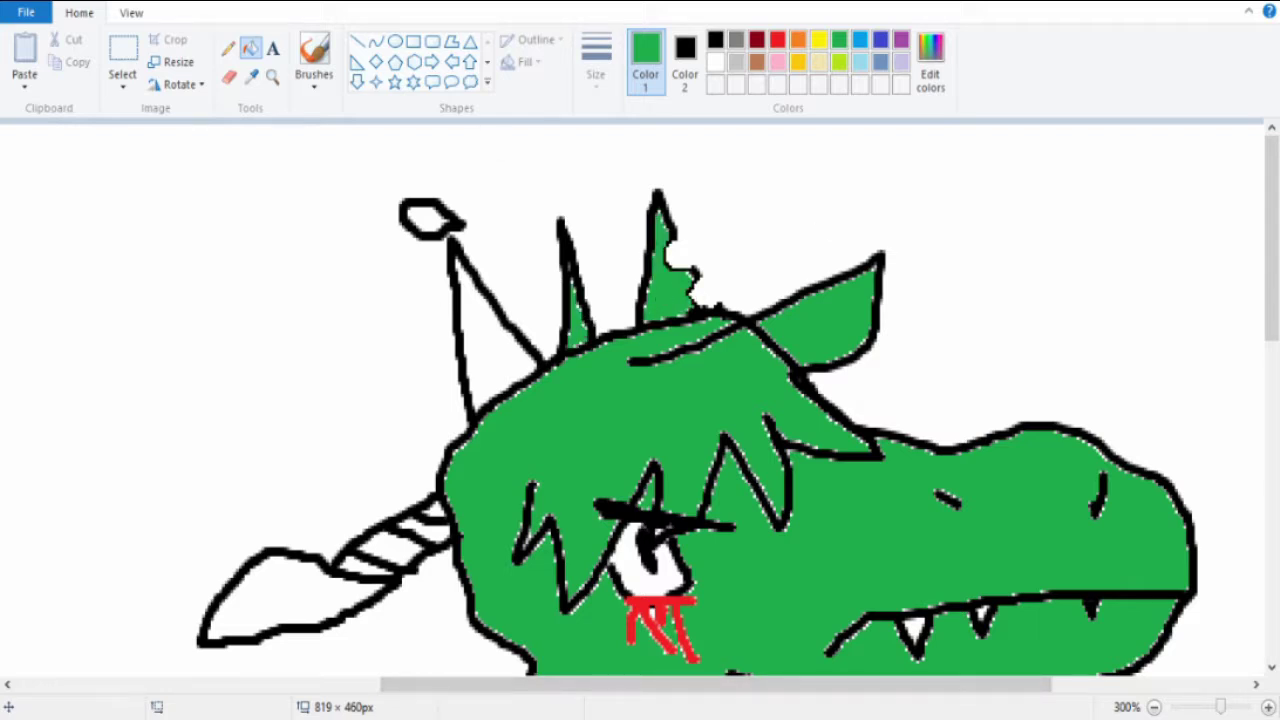
click(228, 48)
click(778, 42)
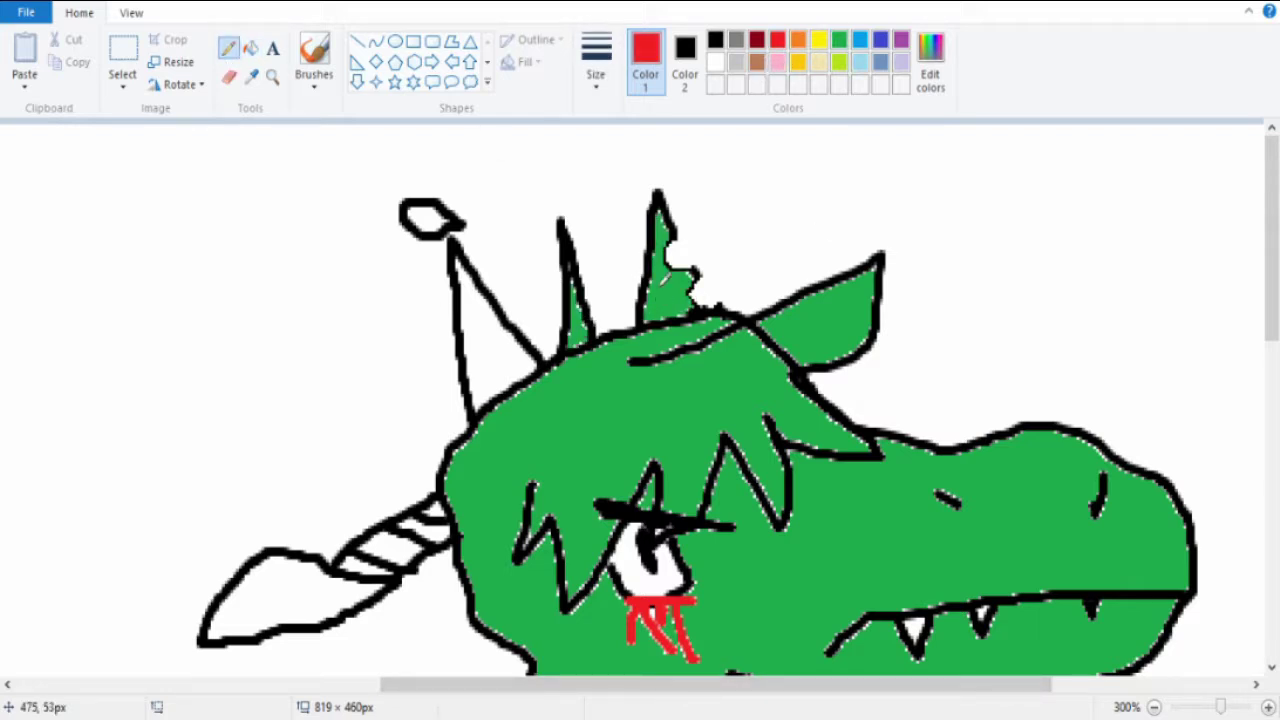
mouse_move(650, 315)
mouse_down()
mouse_move(665, 270)
mouse_move(690, 310)
mouse_up()
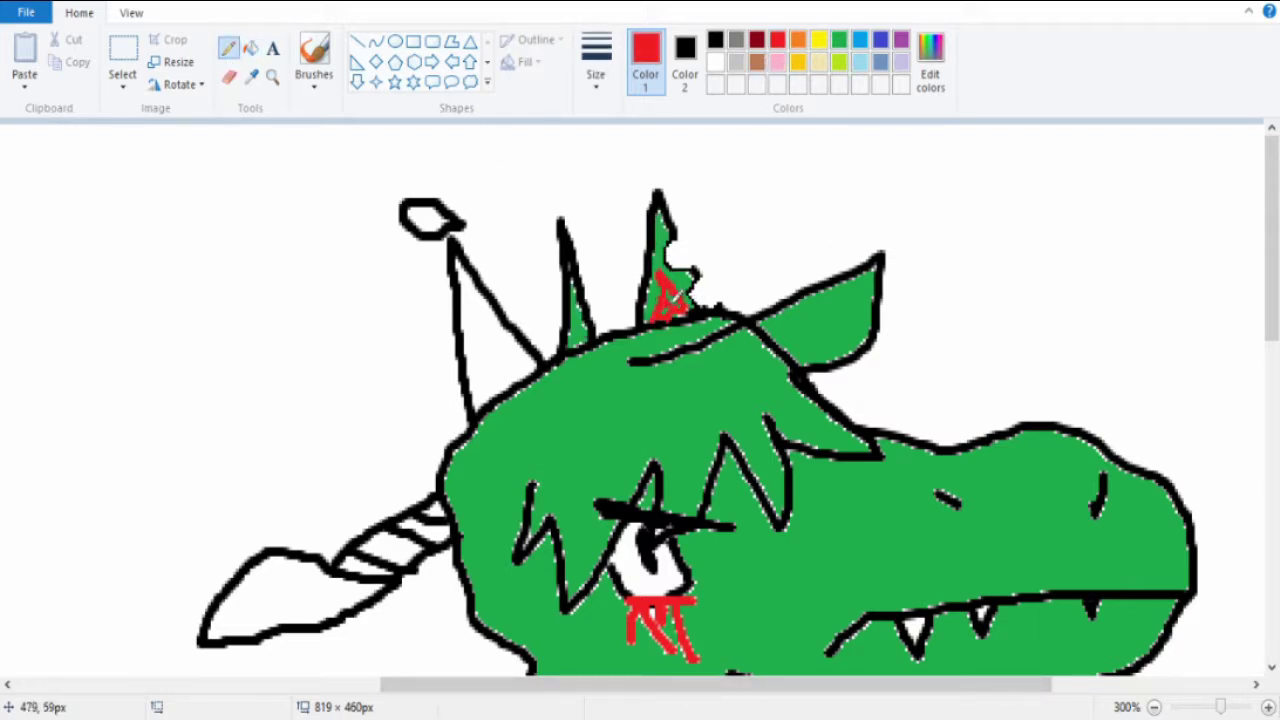
mouse_move(572, 335)
mouse_down()
mouse_move(582, 290)
mouse_move(595, 330)
mouse_up()
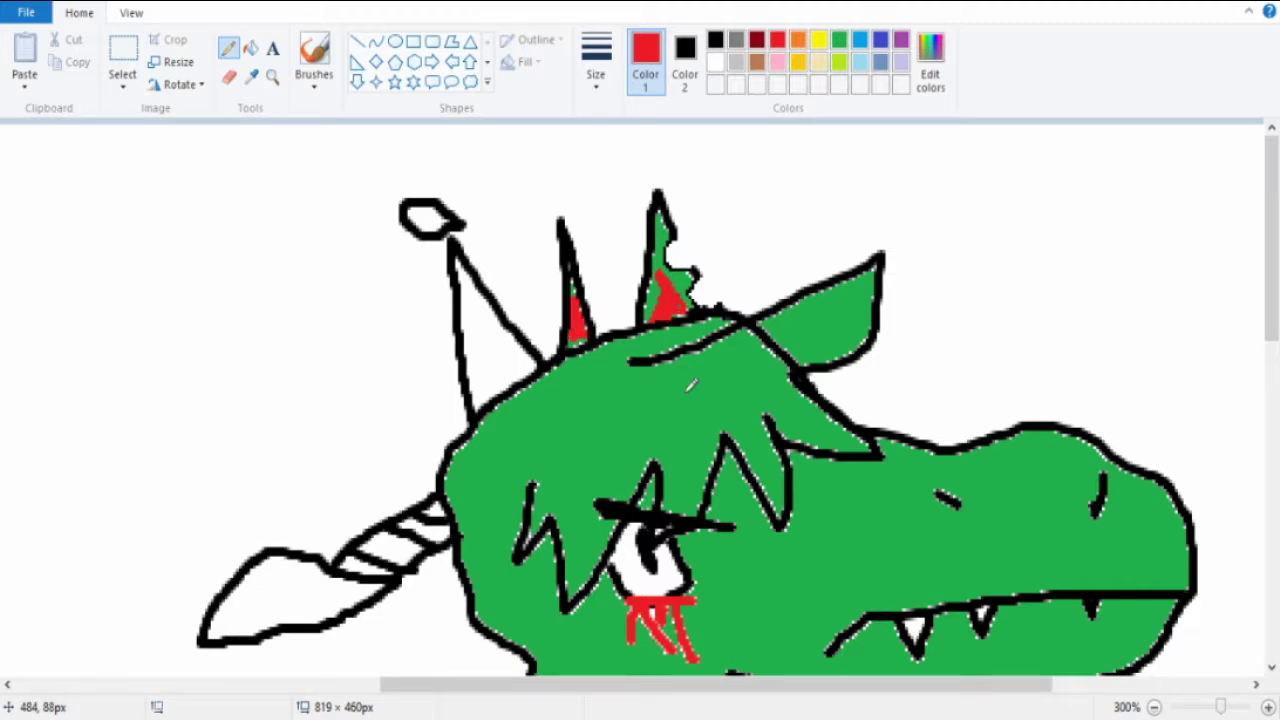
scroll(700, 400, down, 3)
scroll(700, 400, down, 3)
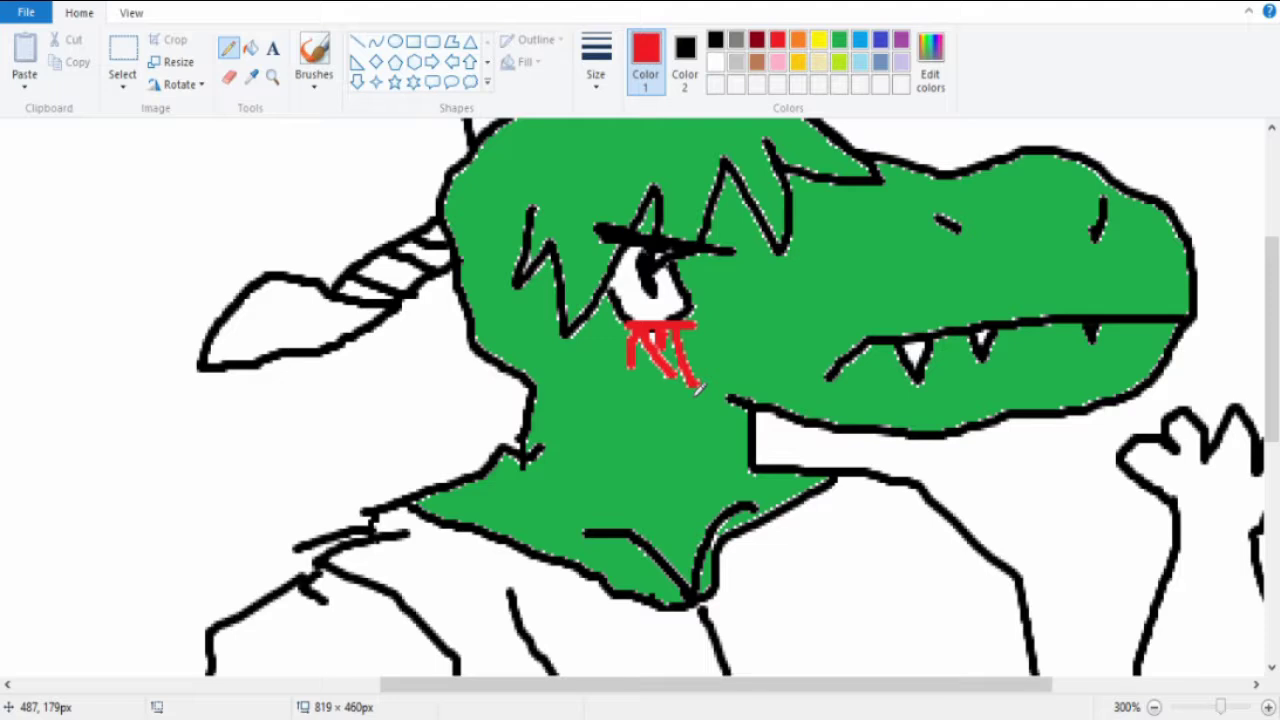
scroll(700, 400, up, 5)
scroll(700, 400, down, 3)
scroll(700, 400, up, 3)
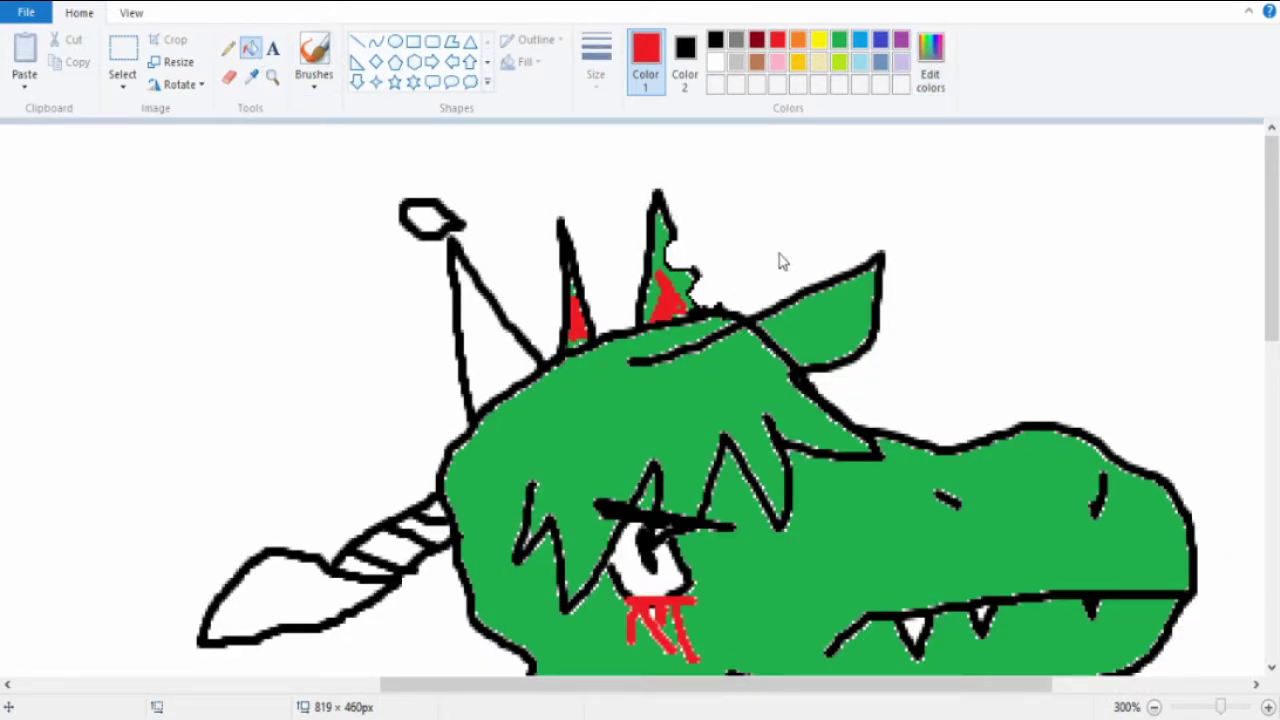
Turn the tall left spike into a yellow party hat with purple oval dots.
click(490, 330)
click(428, 218)
click(229, 47)
click(396, 42)
click(778, 42)
click(900, 42)
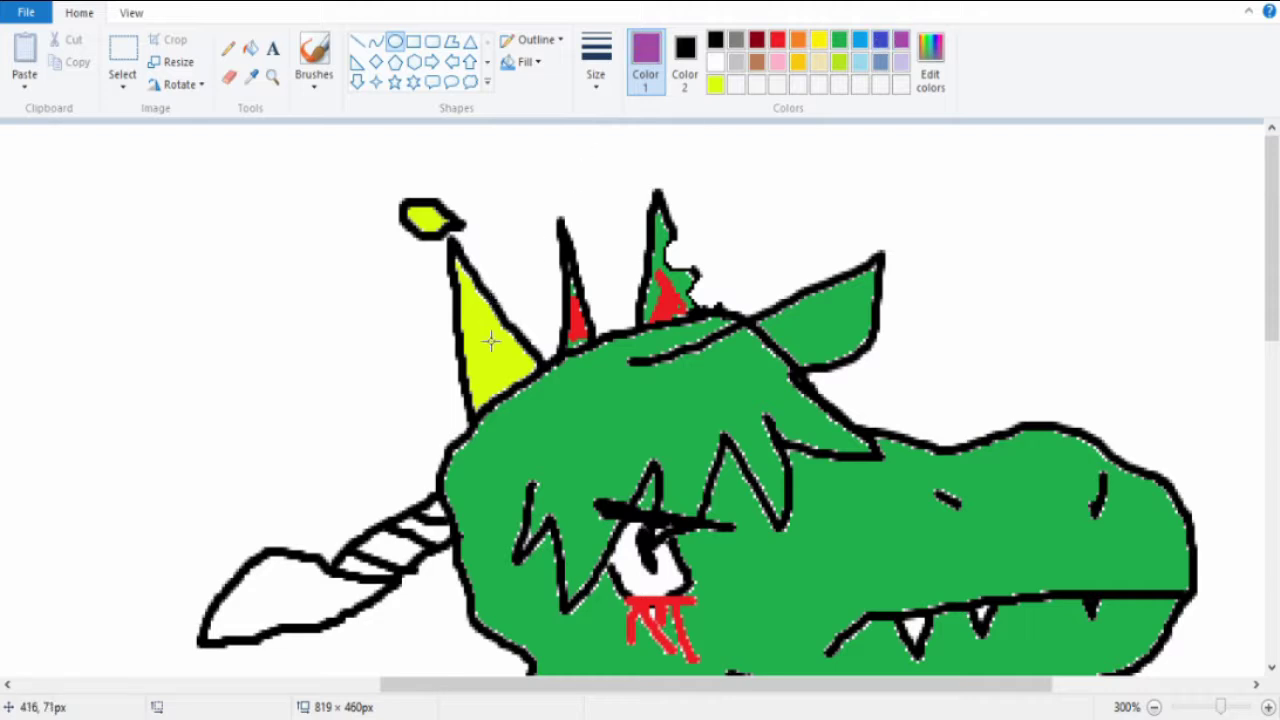
drag(480, 360, 516, 390)
mouse_move(468, 292)
mouse_down()
mouse_move(496, 318)
mouse_move(484, 364)
mouse_move(530, 354)
mouse_up()
Fill the back frill behind the horn with the skin green.
click(231, 48)
scroll(640, 400, down, 3)
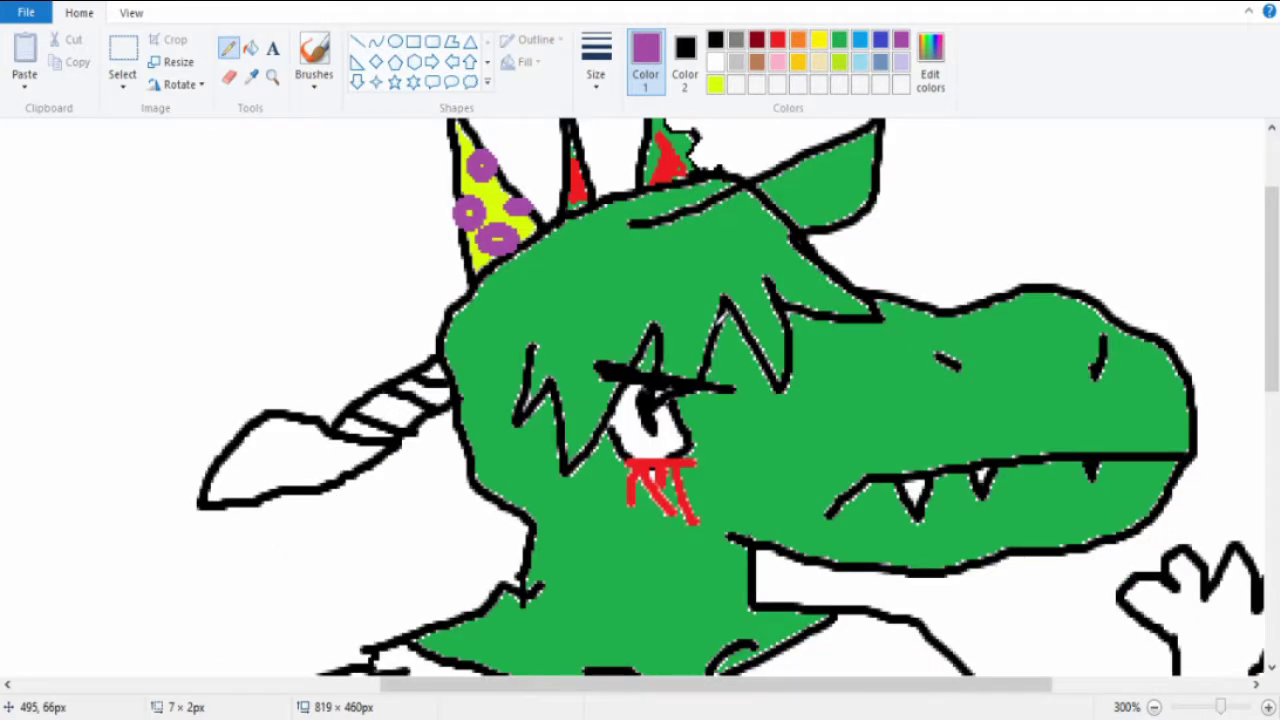
click(252, 48)
click(260, 440)
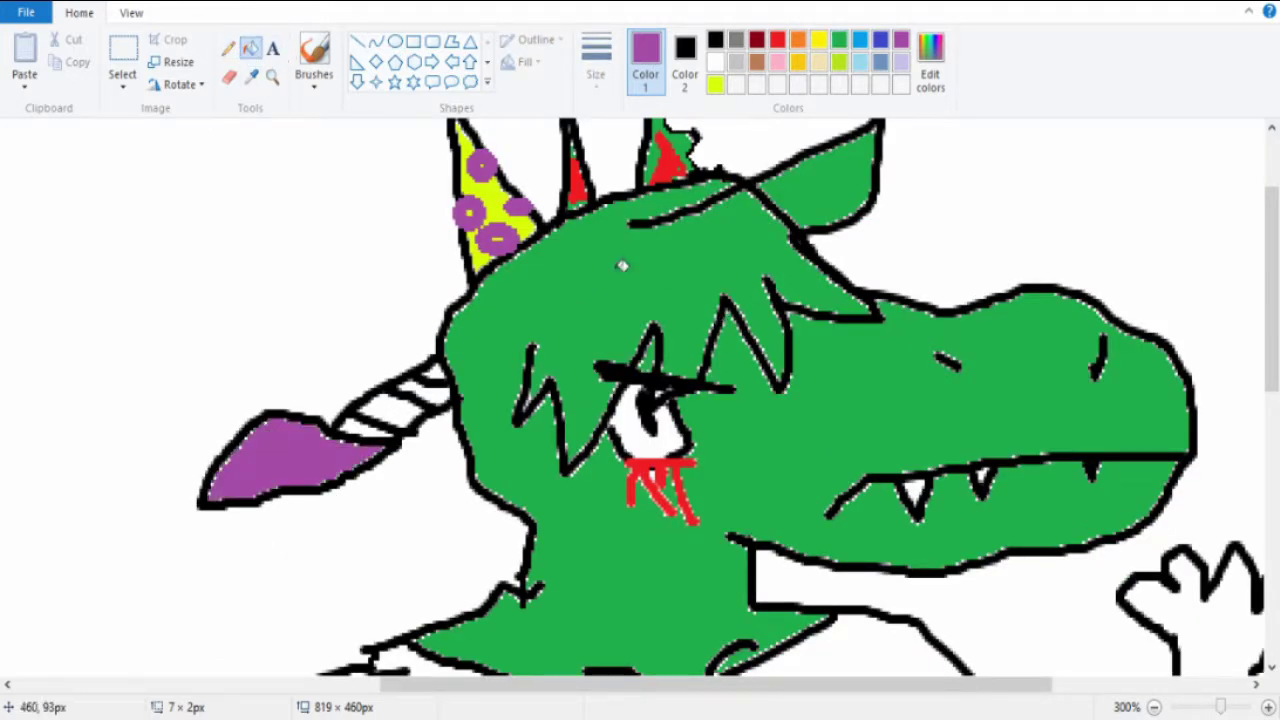
click(838, 40)
click(318, 452)
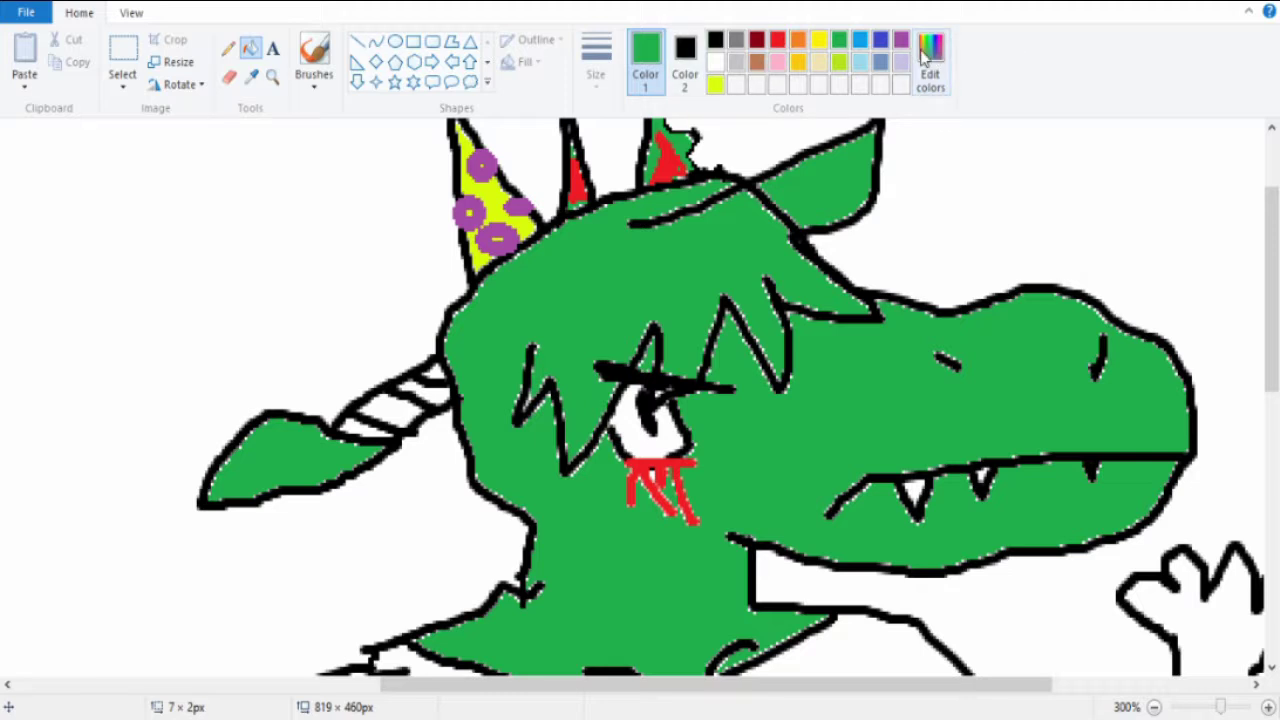
click(839, 63)
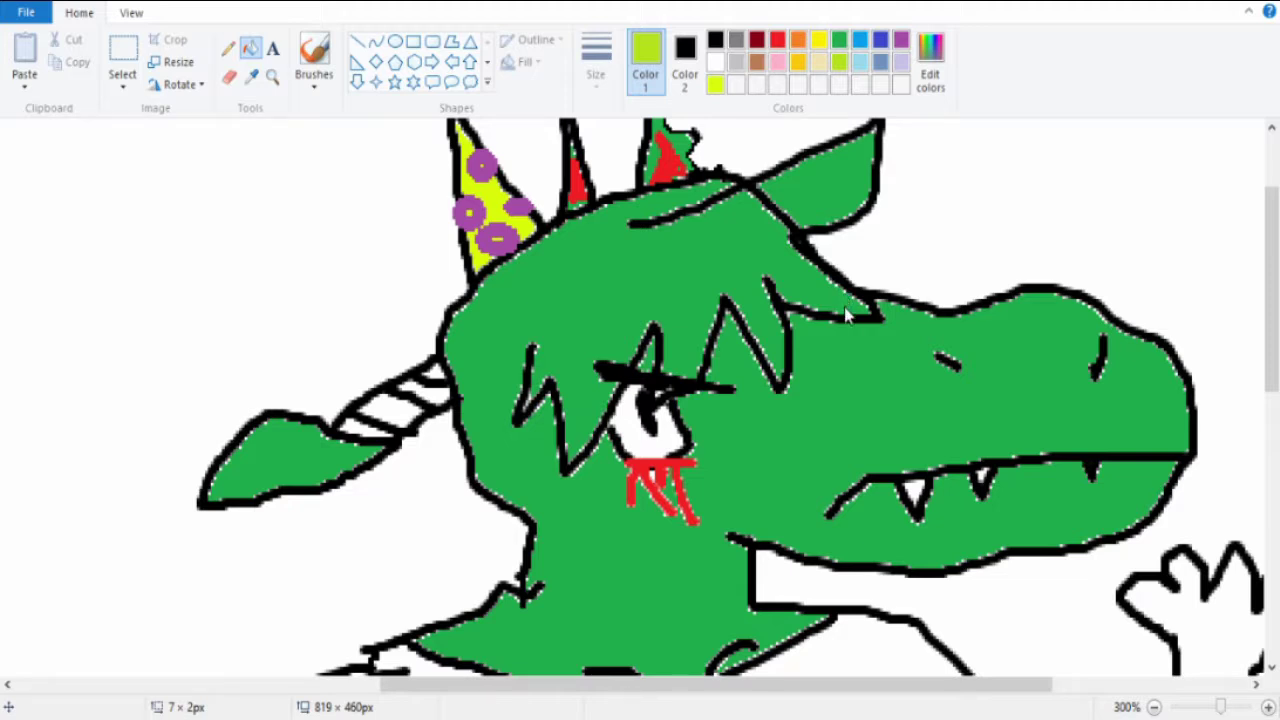
Fill the horn stripes, trying purple and blue before settling on dark blue.
click(737, 84)
click(369, 425)
click(396, 410)
click(433, 387)
click(880, 52)
click(380, 412)
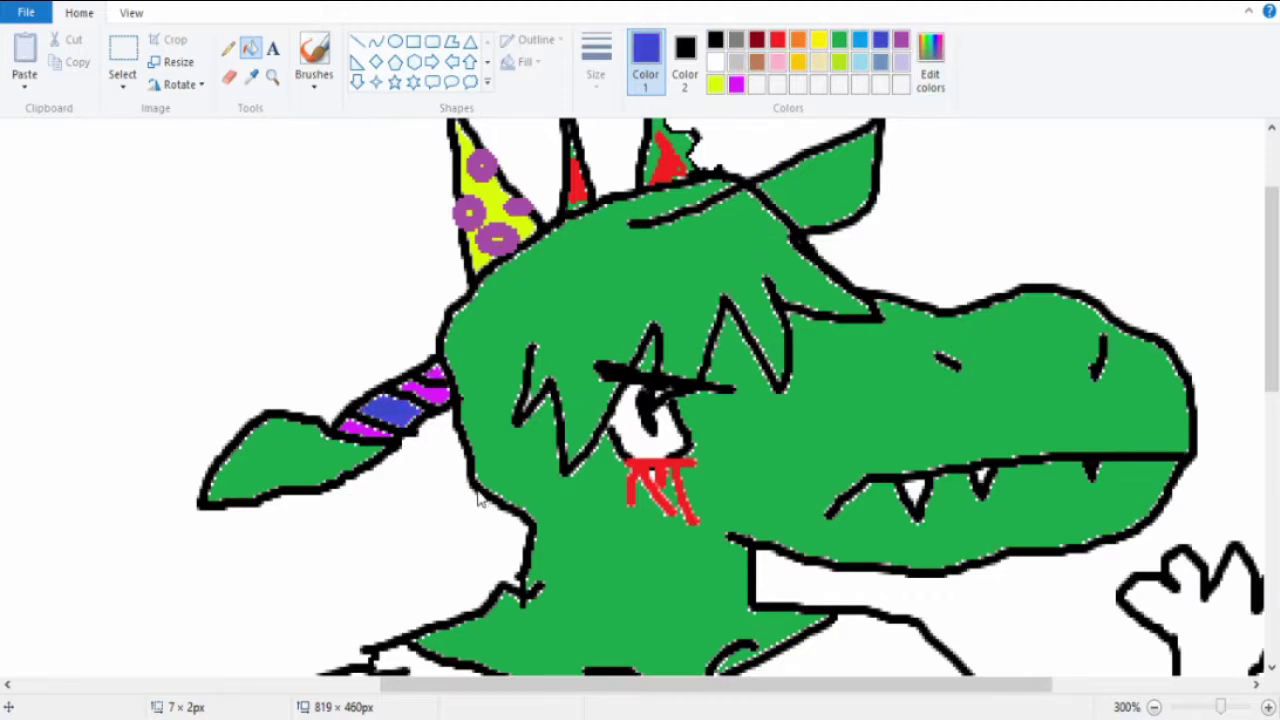
click(757, 84)
click(400, 410)
click(432, 390)
click(440, 368)
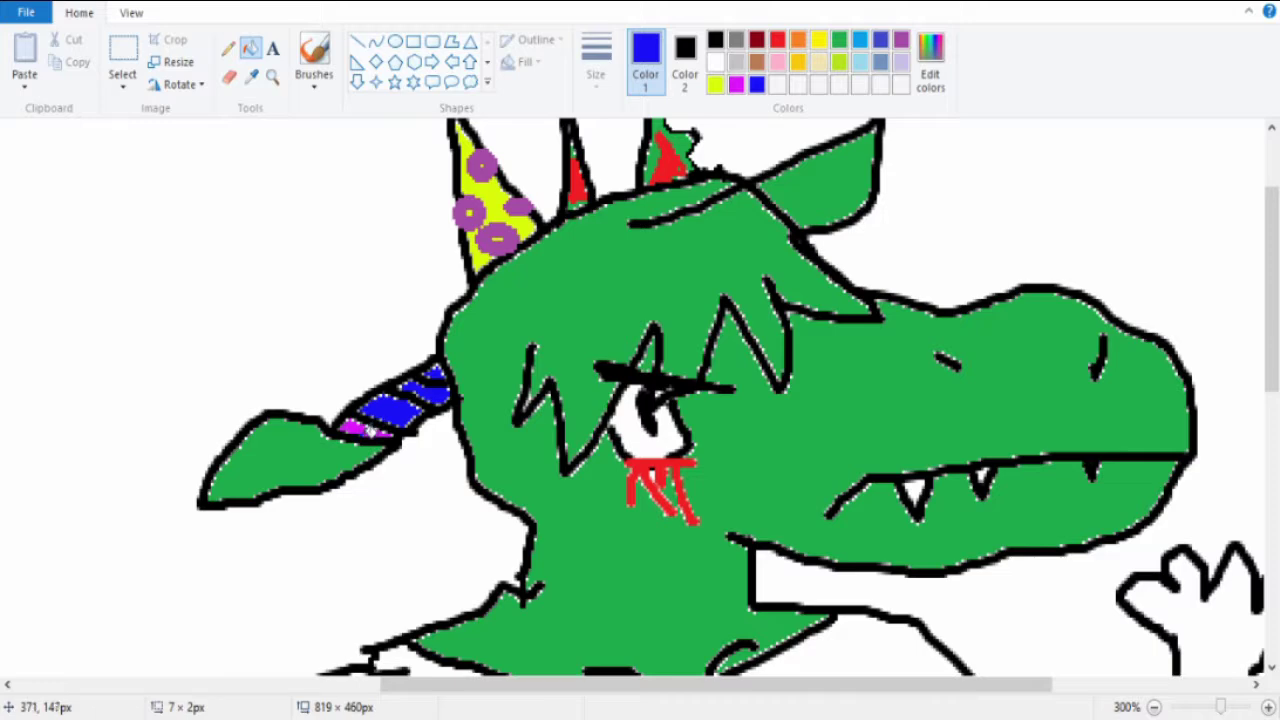
click(365, 428)
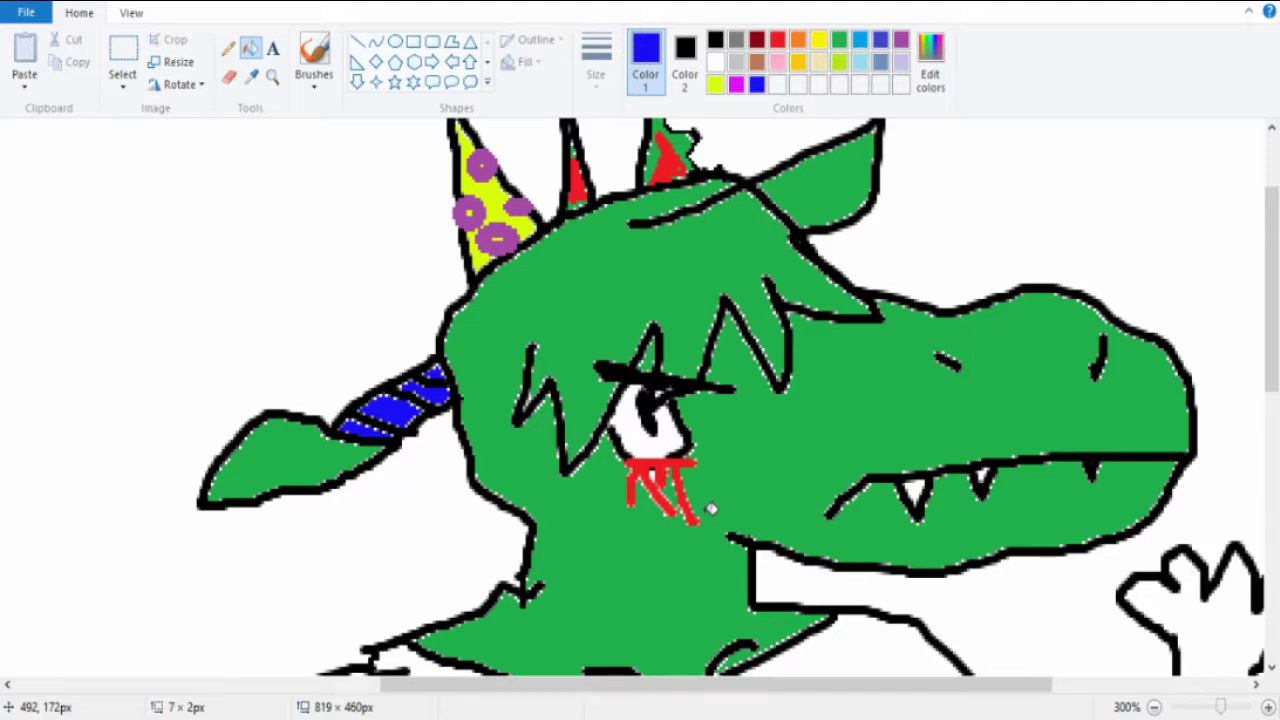
scroll(712, 510, up, 3)
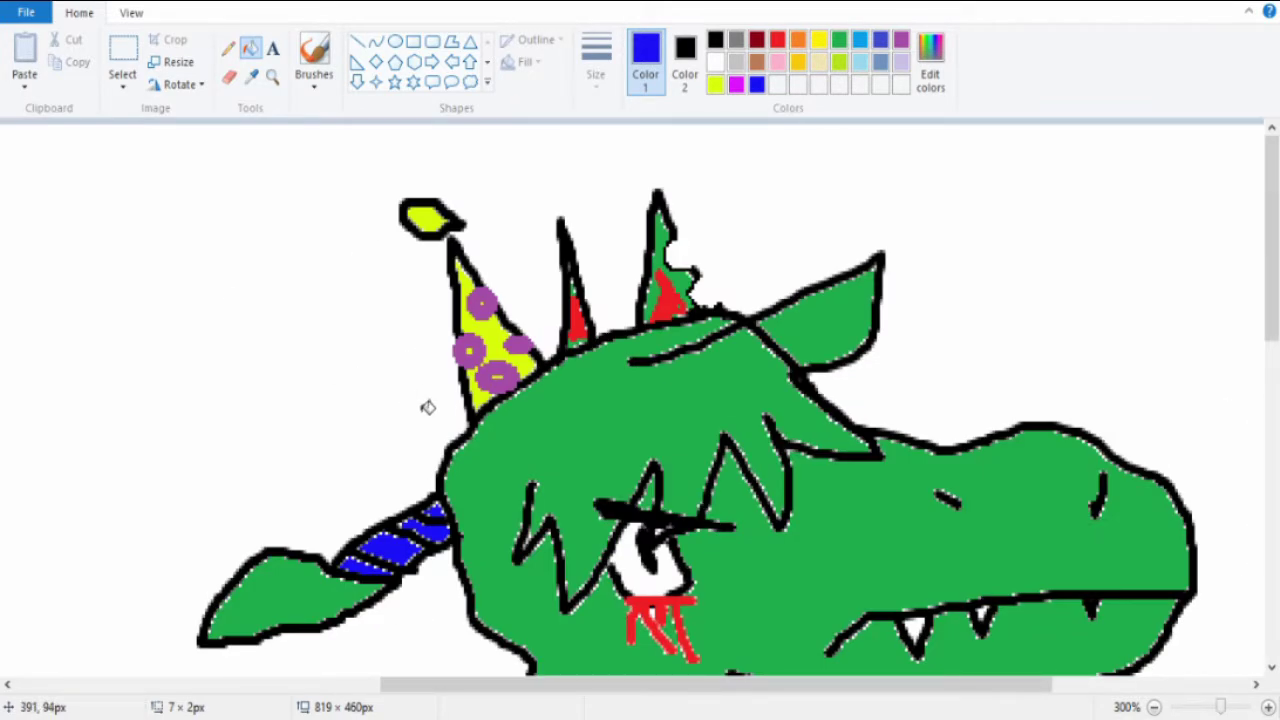
scroll(427, 407, down, 8)
scroll(487, 313, up, 4)
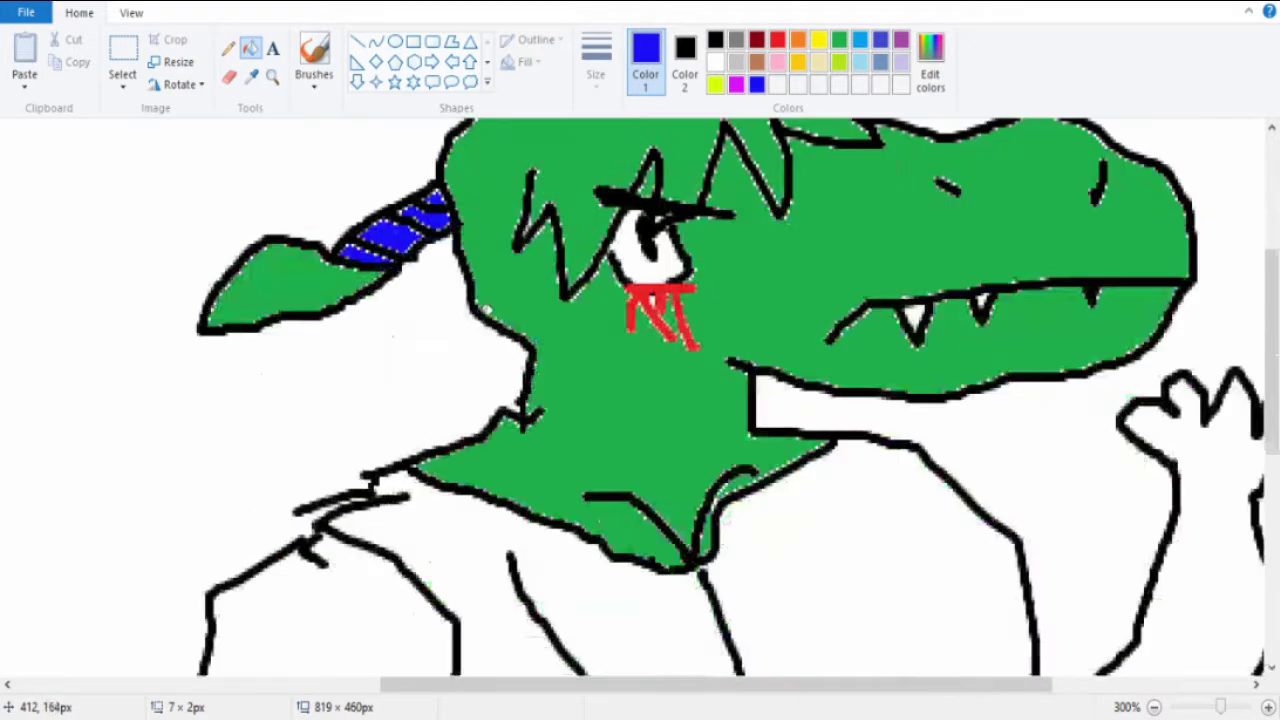
scroll(485, 312, down, 3)
Pick green and fill the dragon's raised arm and clawed hand.
click(838, 42)
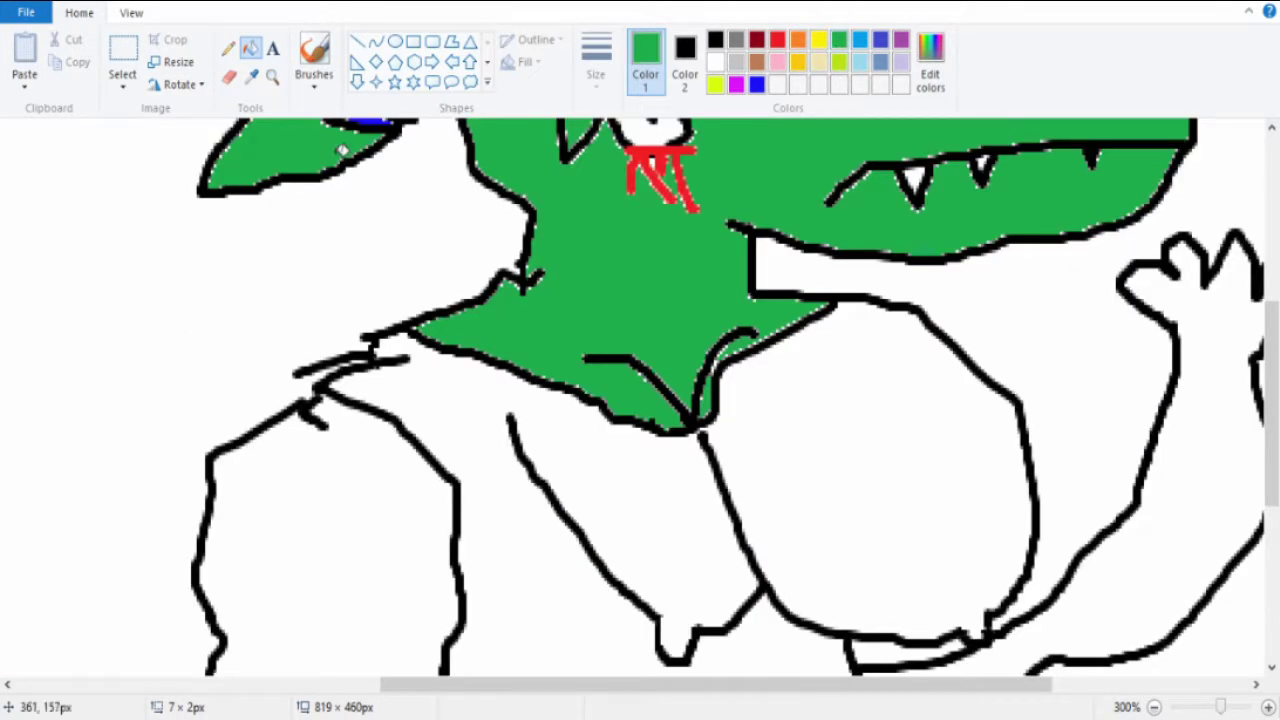
scroll(402, 429, down, 6)
click(402, 429)
scroll(402, 429, up, 8)
drag(529, 685, 752, 685)
scroll(870, 540, down, 6)
scroll(870, 540, up, 6)
scroll(870, 540, down, 5)
scroll(870, 540, up, 8)
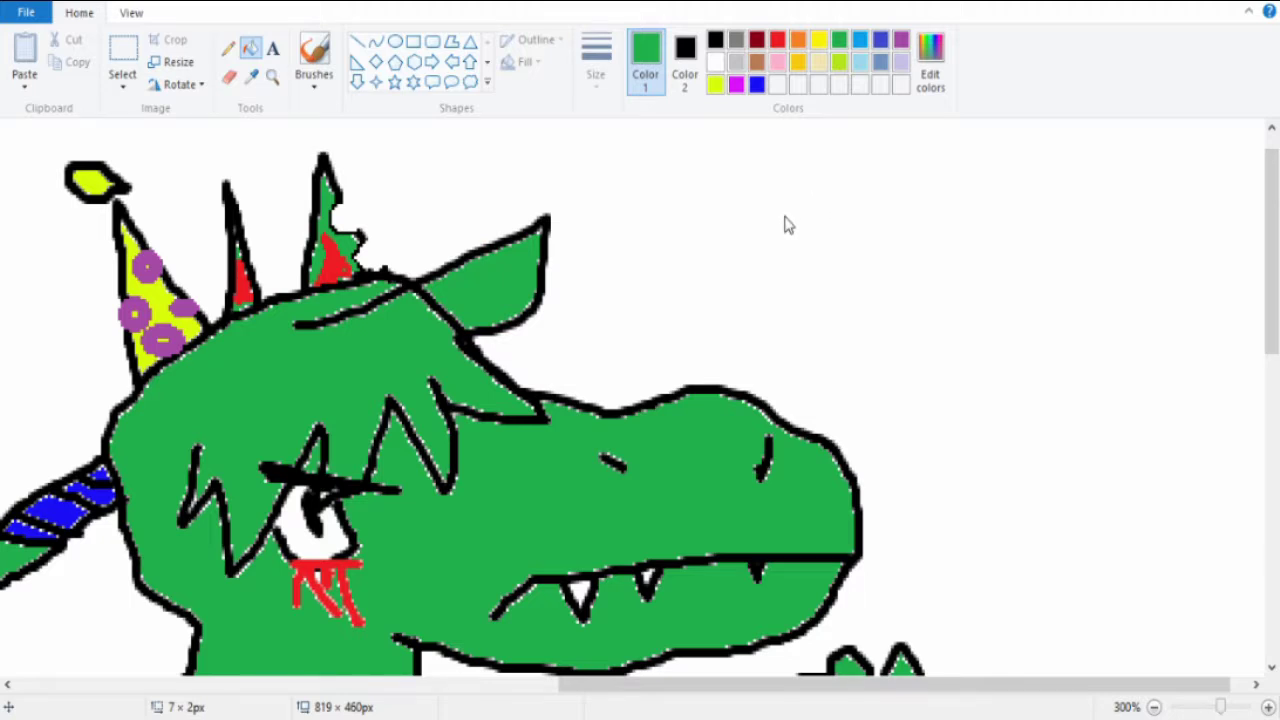
Fill the shirt regions magenta, zooming in to finish the last area.
click(778, 85)
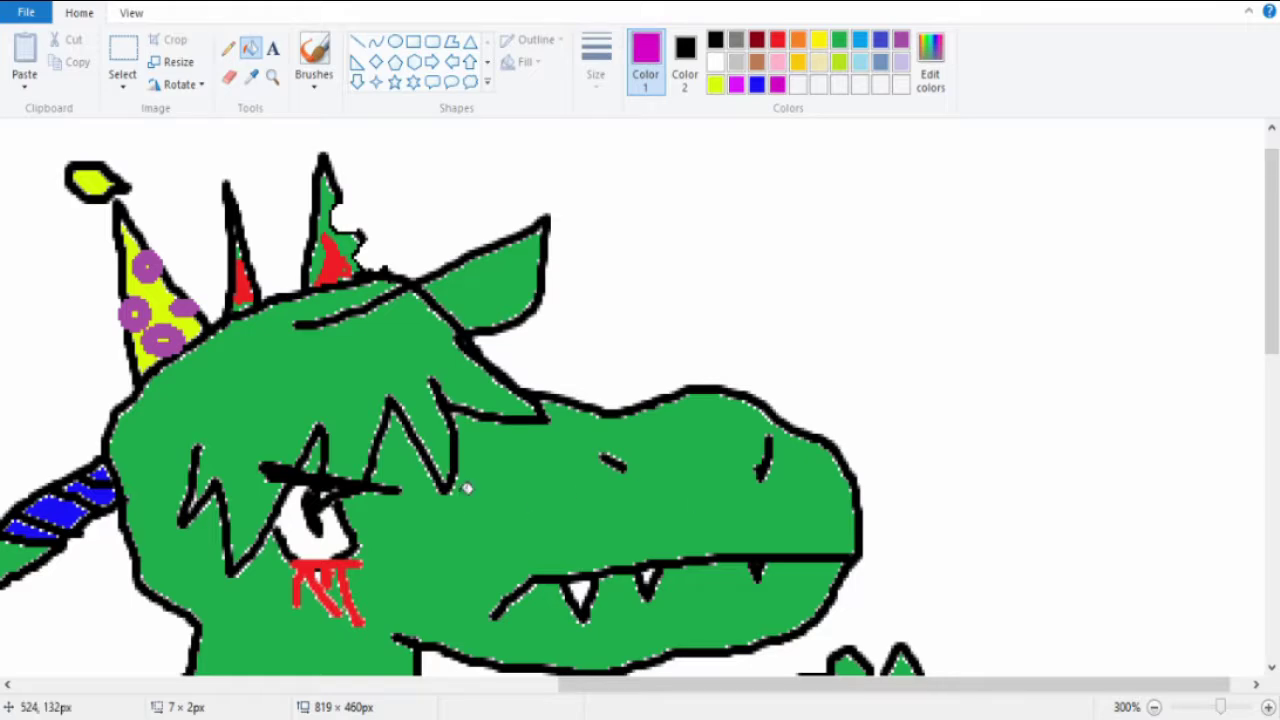
scroll(400, 400, down, 5)
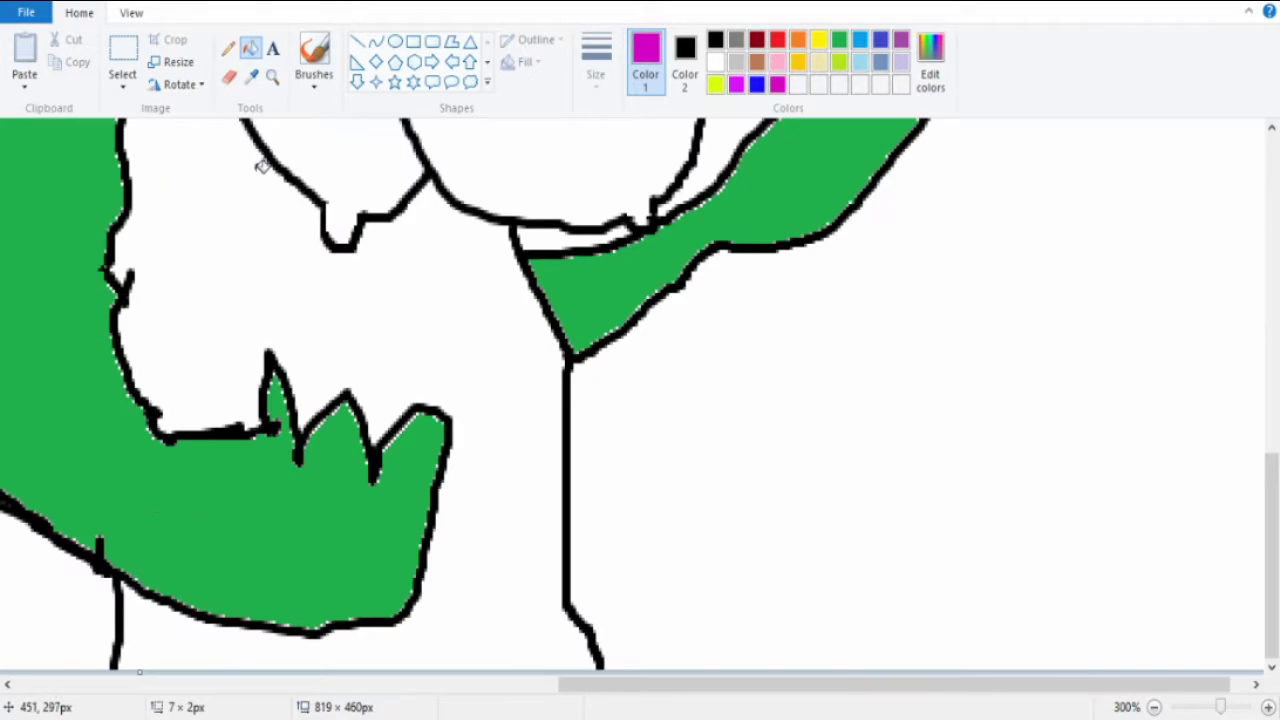
click(300, 400)
scroll(400, 400, up, 3)
scroll(540, 322, down, 3)
click(540, 322)
scroll(540, 322, up, 3)
scroll(540, 322, up, 2)
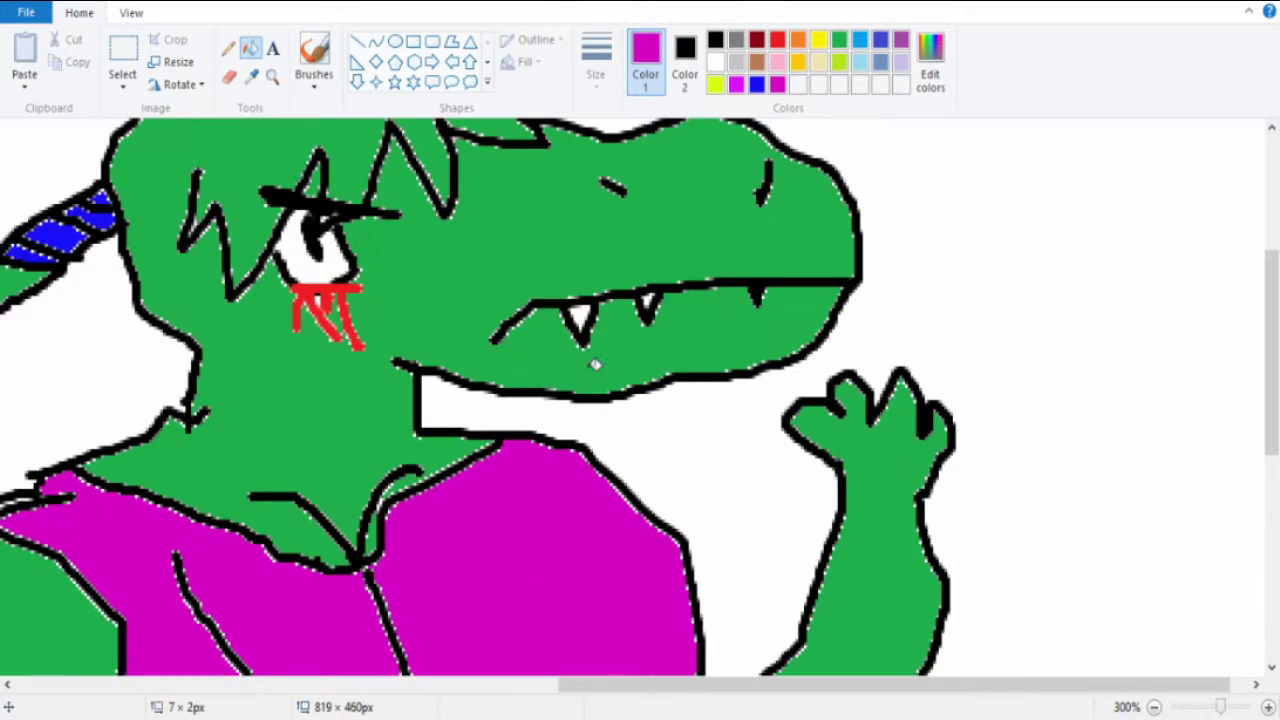
scroll(441, 506, down, 5)
scroll(441, 506, down, 2)
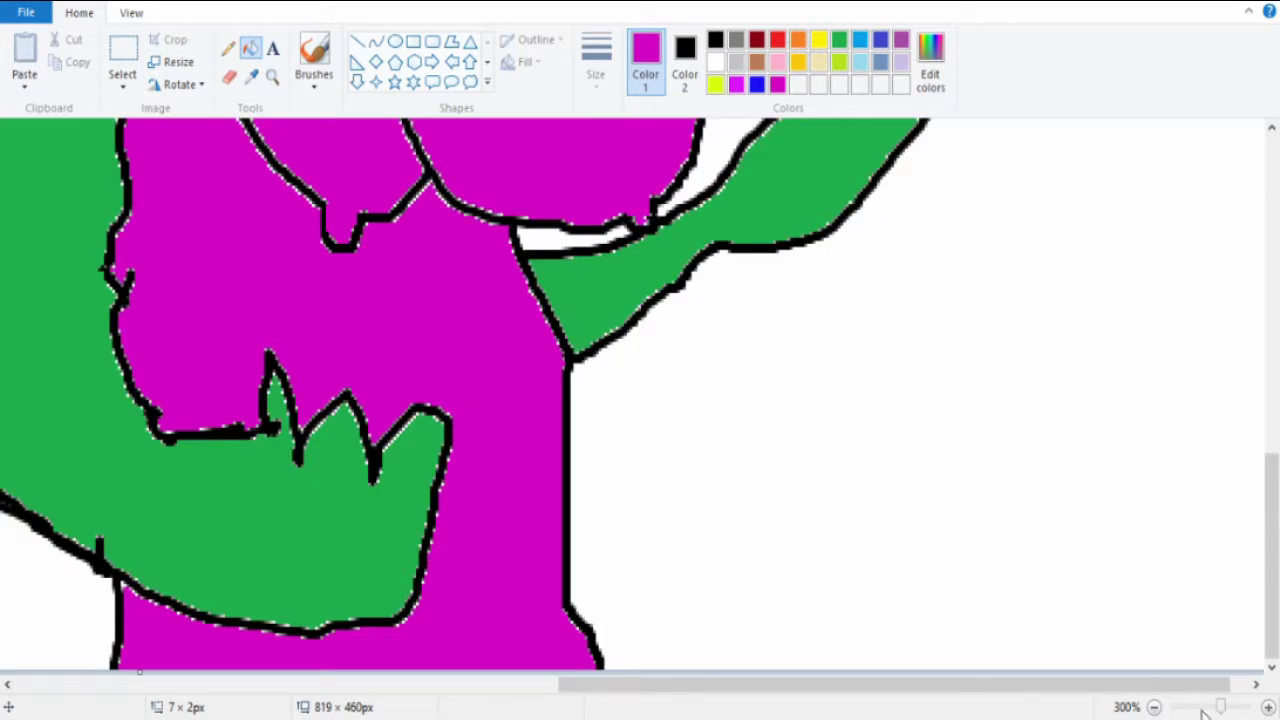
drag(1232, 708, 1212, 708)
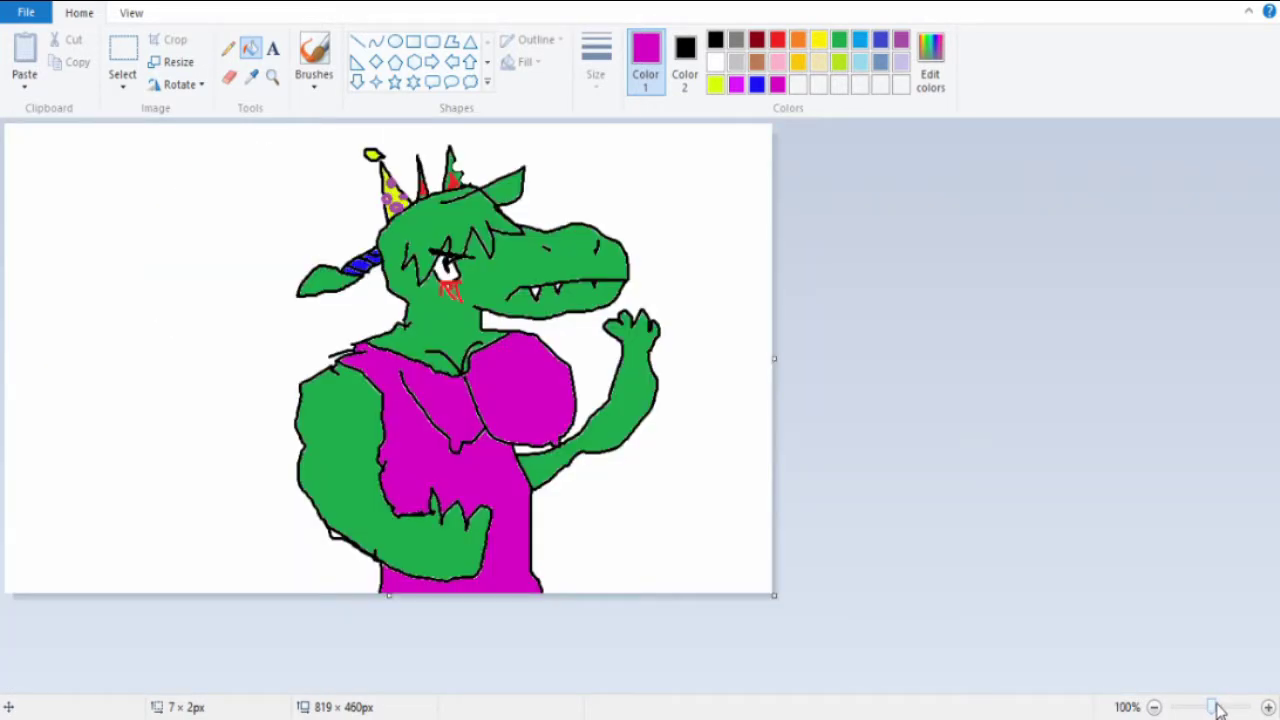
click(1218, 708)
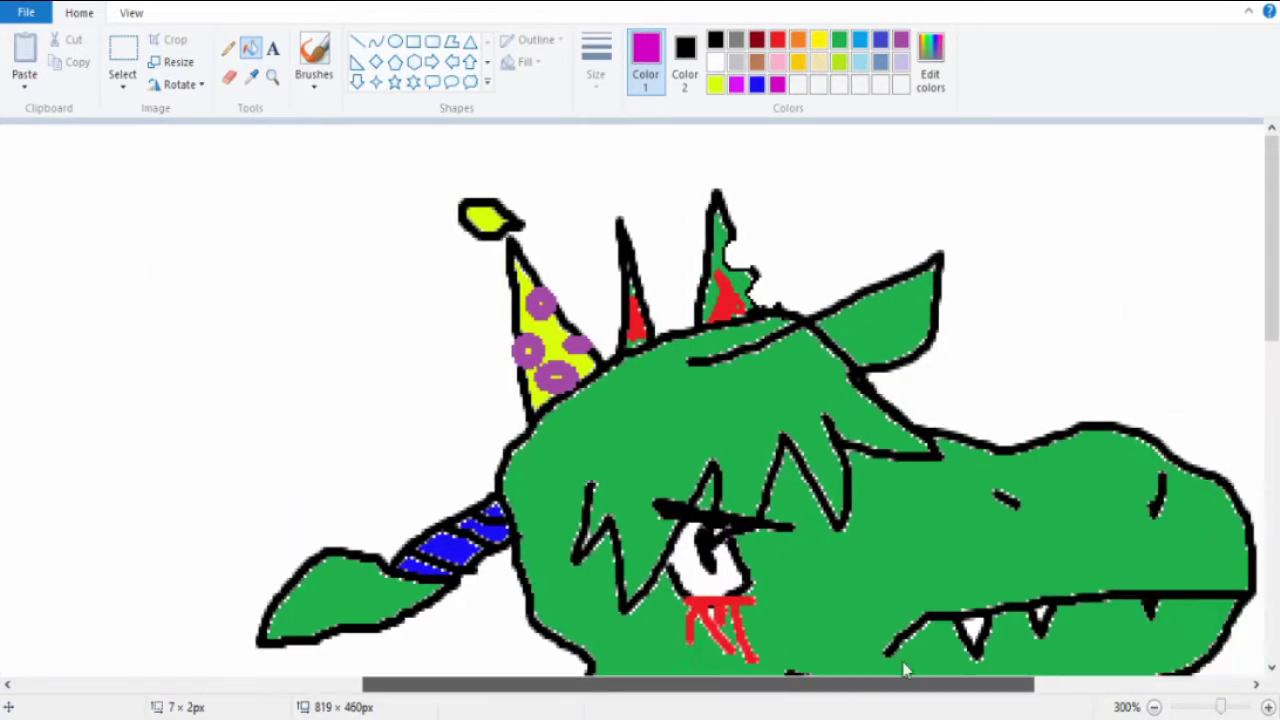
click(935, 600)
scroll(935, 500, down, 3)
Undo the accidental magenta skin fill and switch to a red soft brush.
key(ctrl+z)
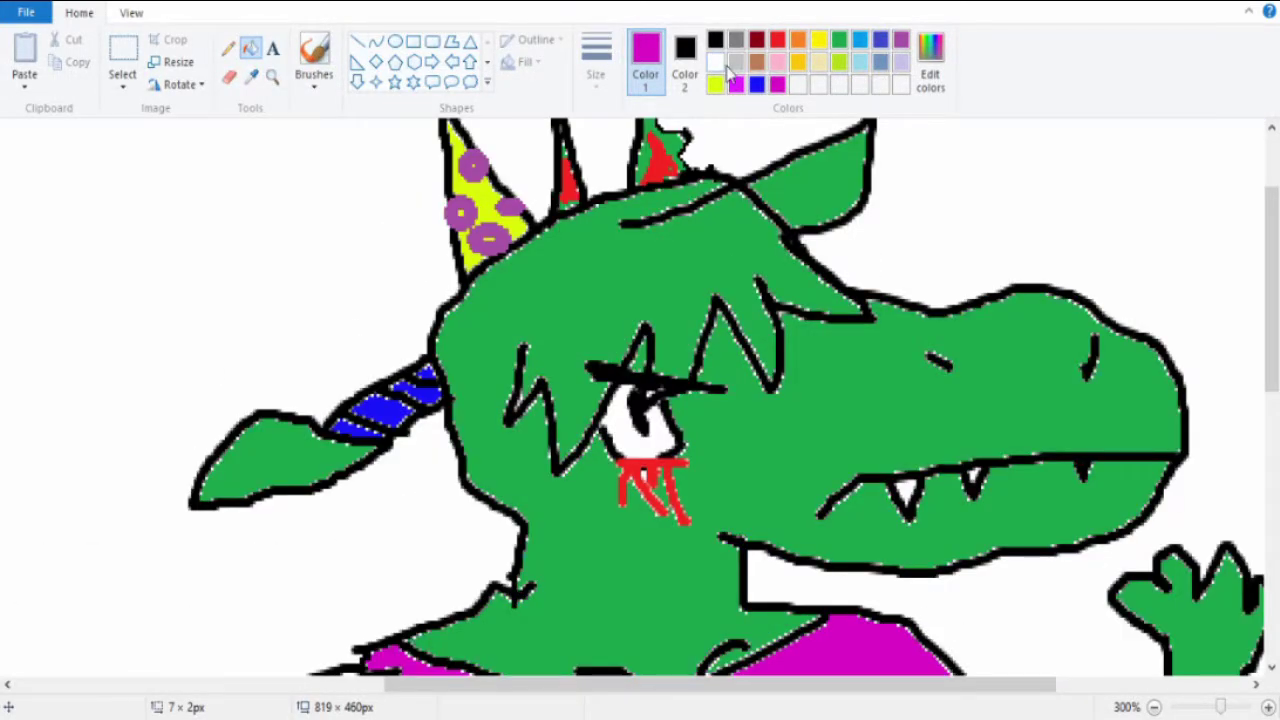
click(715, 42)
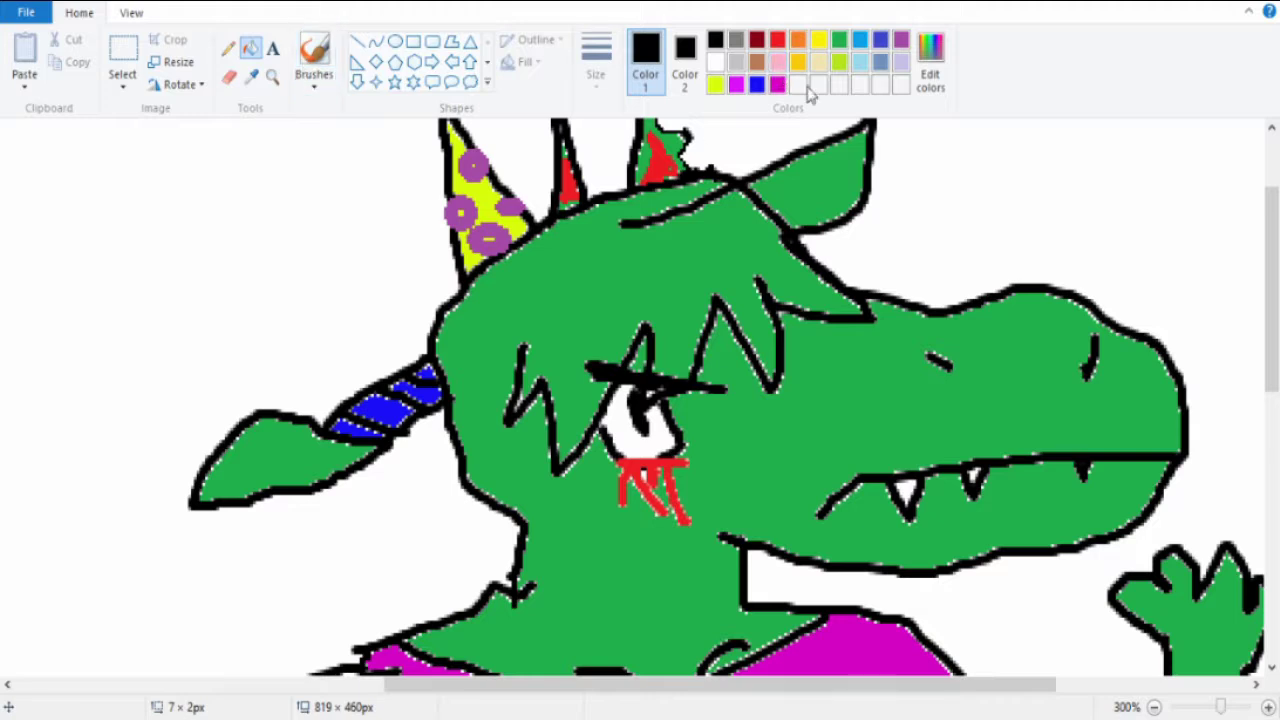
click(778, 42)
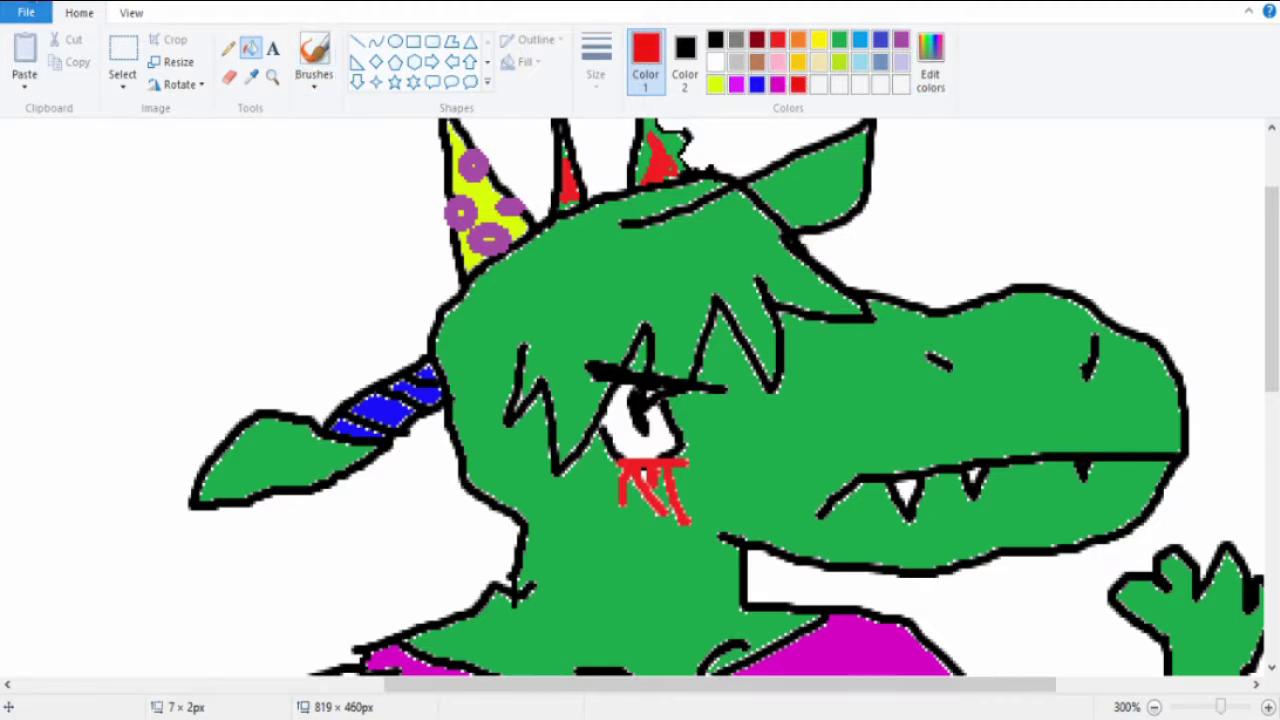
click(229, 48)
click(314, 55)
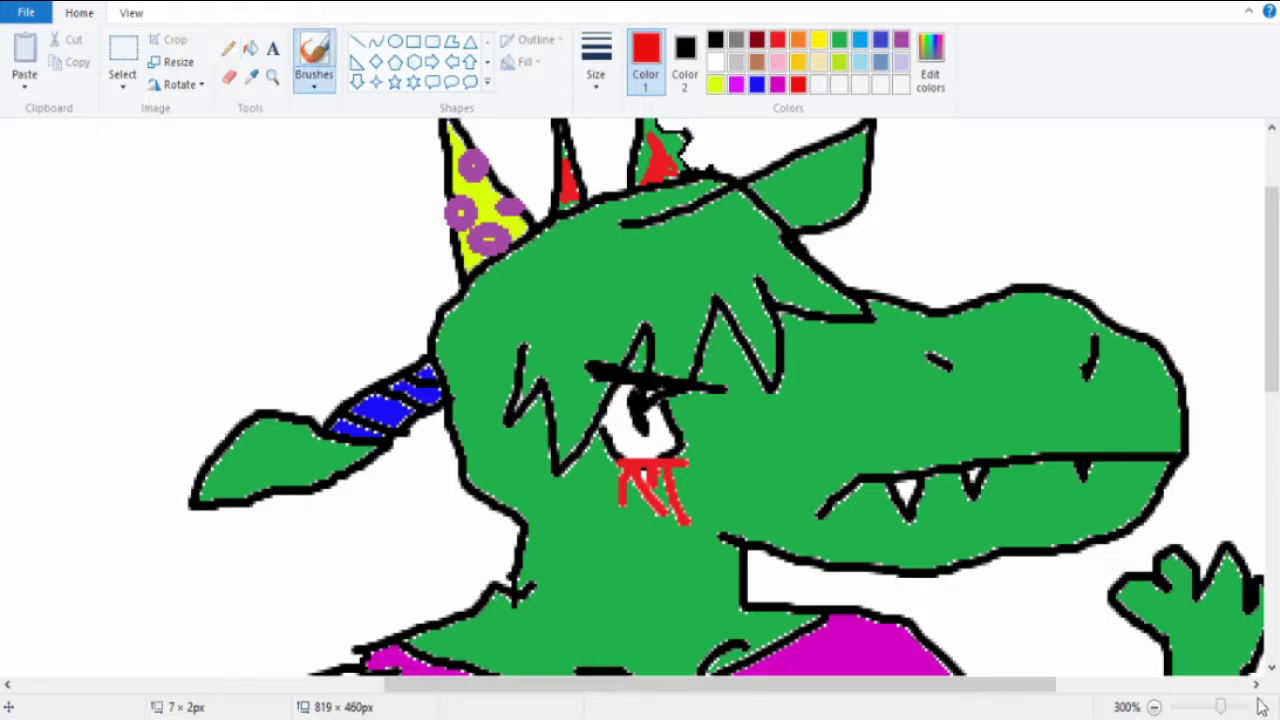
scroll(640, 400, up, 1)
drag(700, 684, 873, 684)
scroll(610, 350, down, 3)
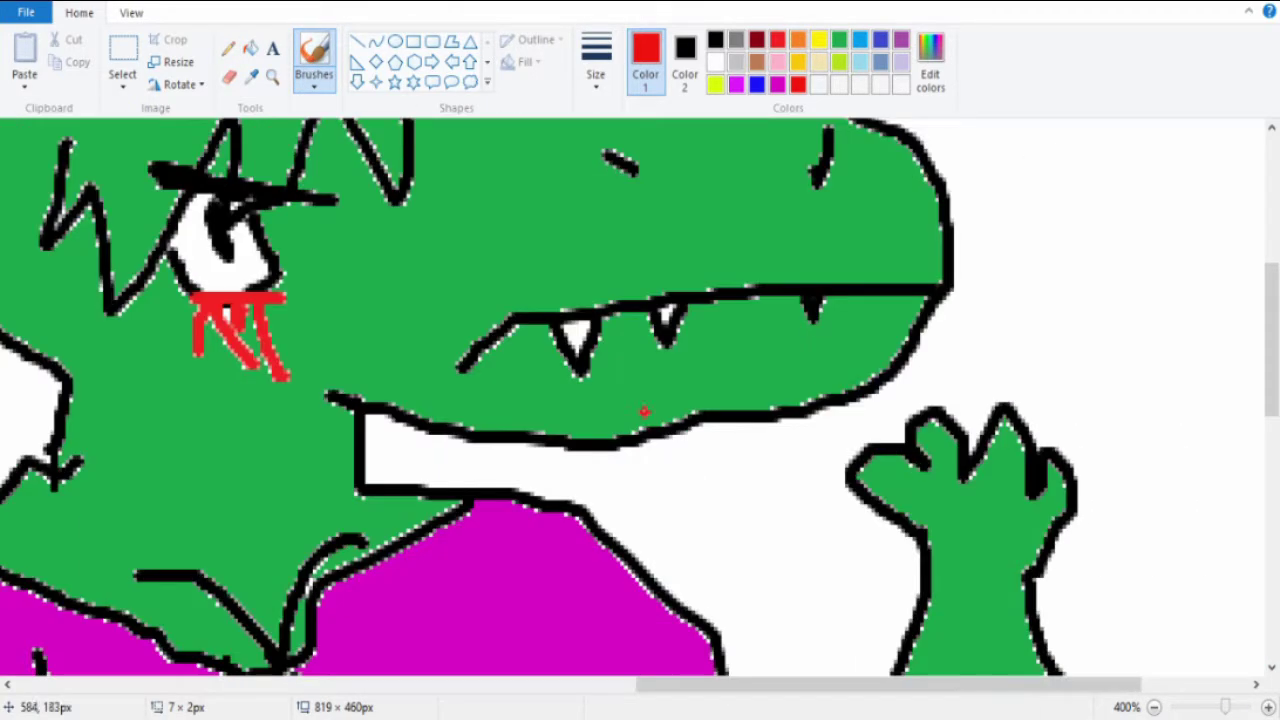
Paint red blood on a front tooth, along the mouth, and drips down the snout.
drag(576, 350, 580, 344)
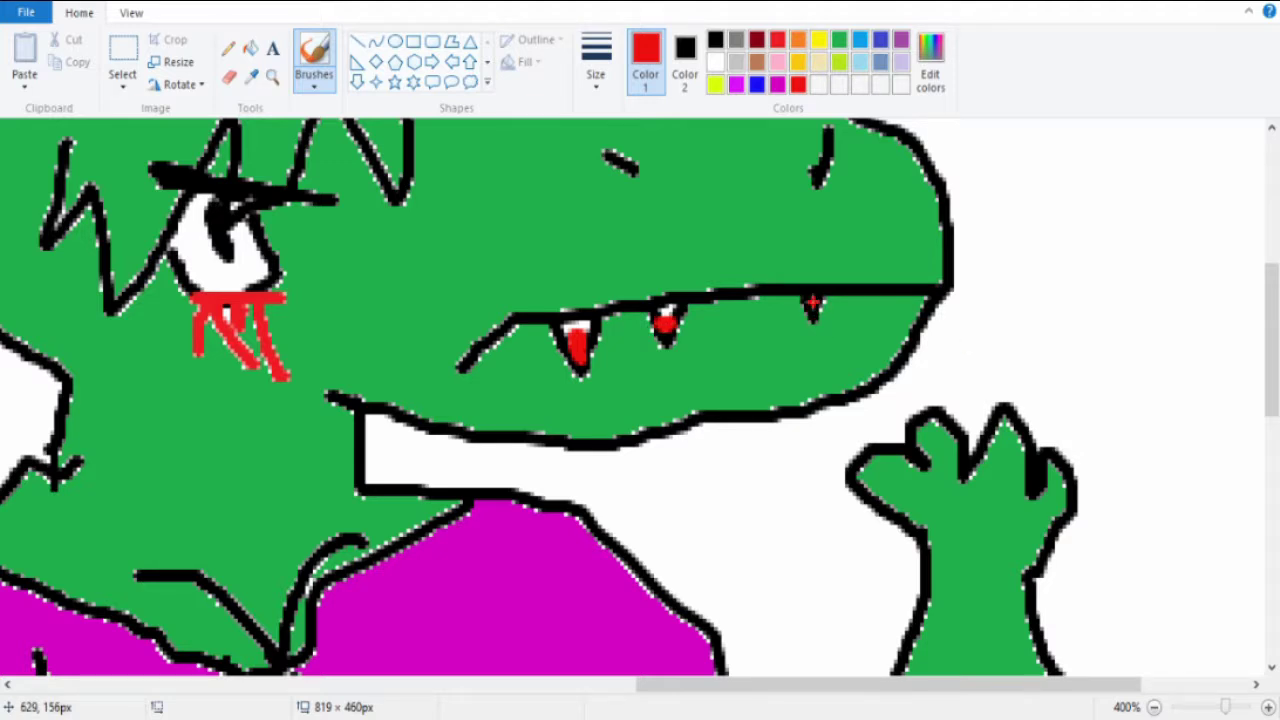
scroll(812, 306, up, 2)
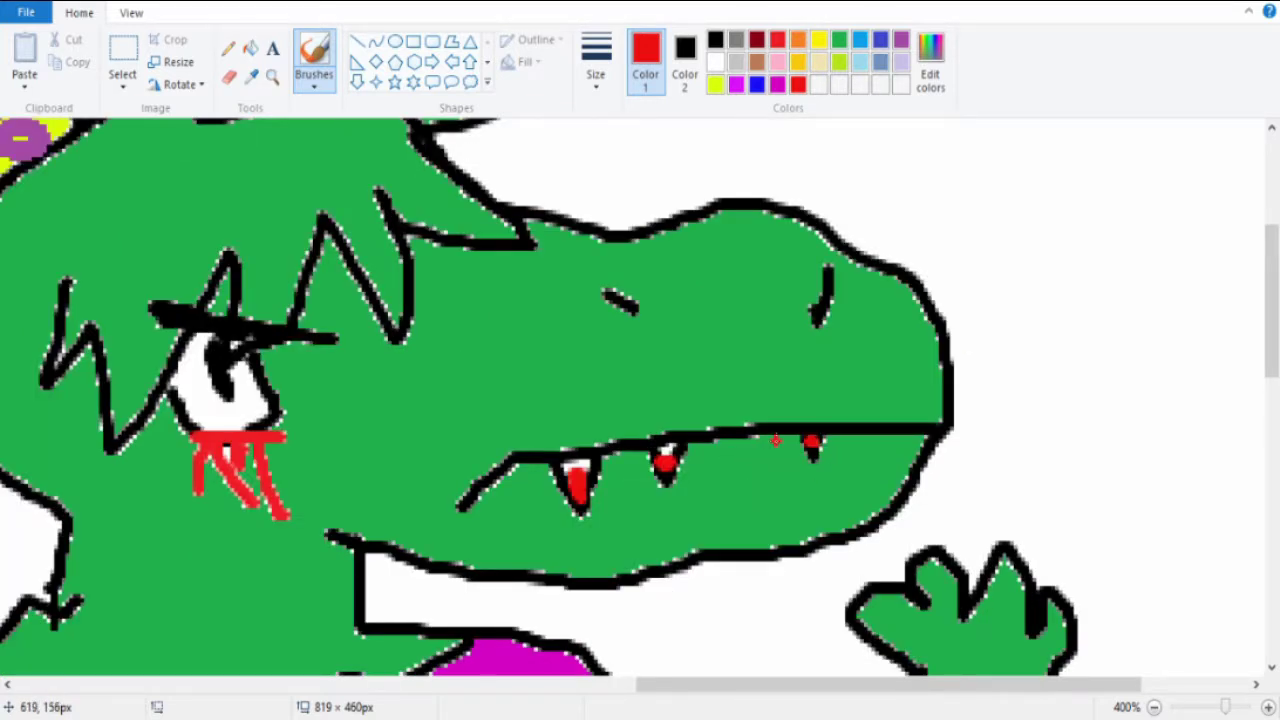
drag(780, 440, 705, 485)
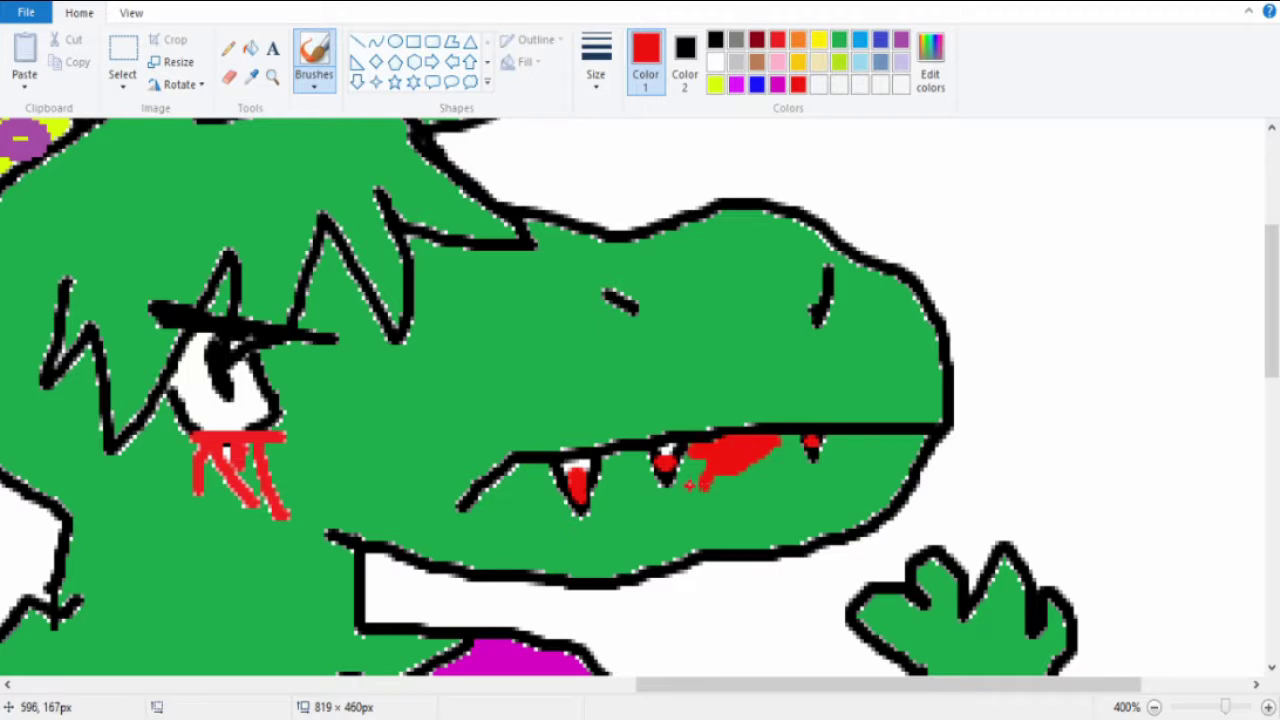
drag(612, 452, 638, 468)
drag(538, 468, 500, 525)
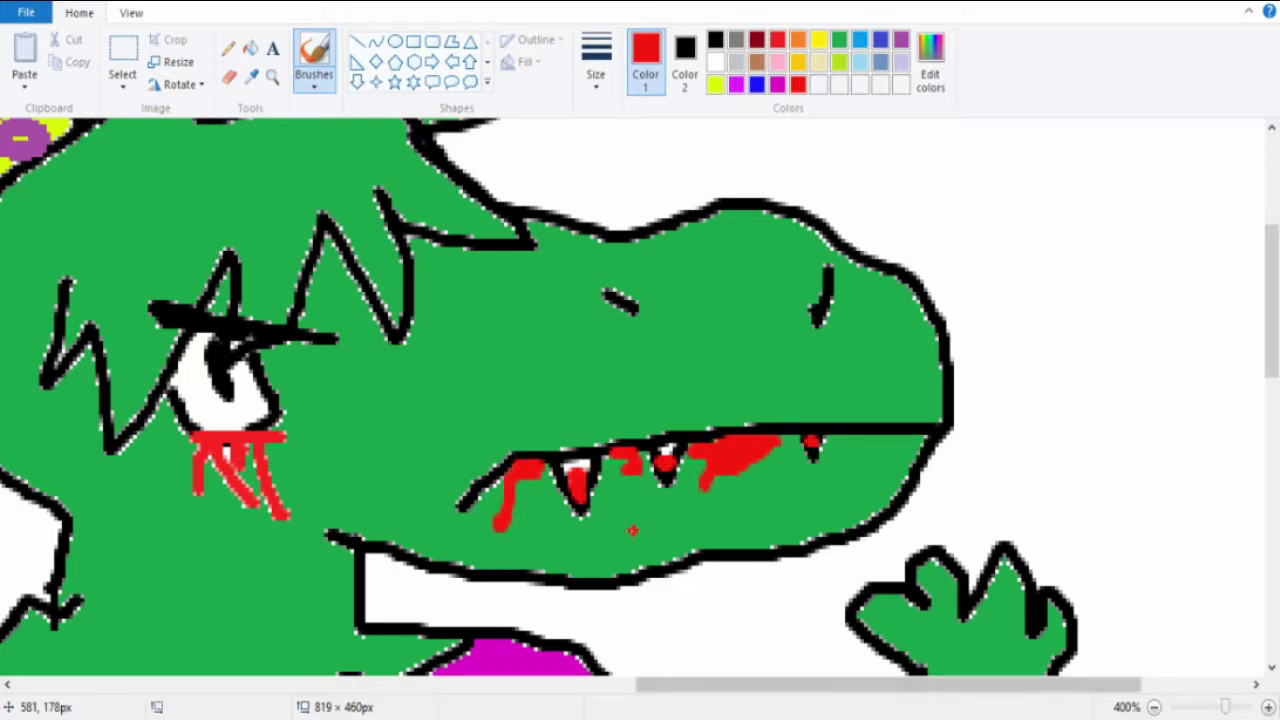
scroll(435, 252, up, 4)
scroll(611, 400, down, 1)
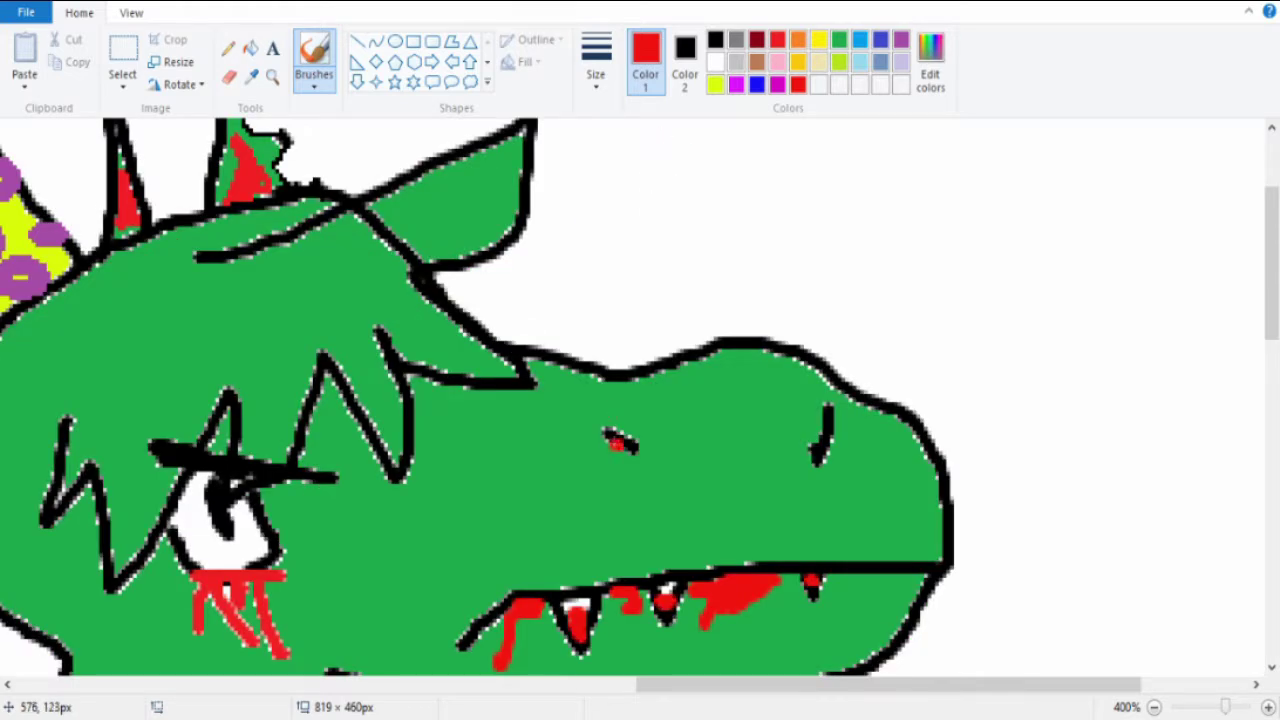
drag(610, 440, 606, 490)
drag(828, 440, 850, 505)
click(900, 62)
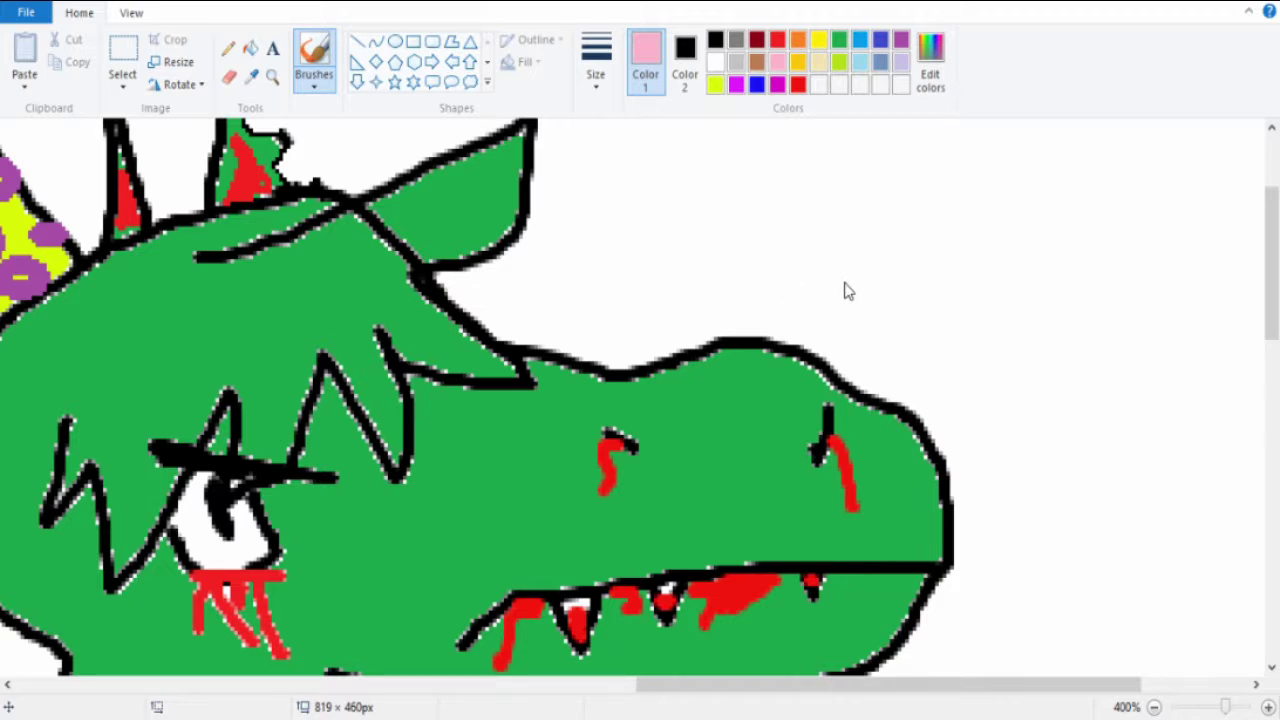
Try pink blush strokes on the cheek, then undo them.
click(818, 84)
scroll(473, 490, down, 3)
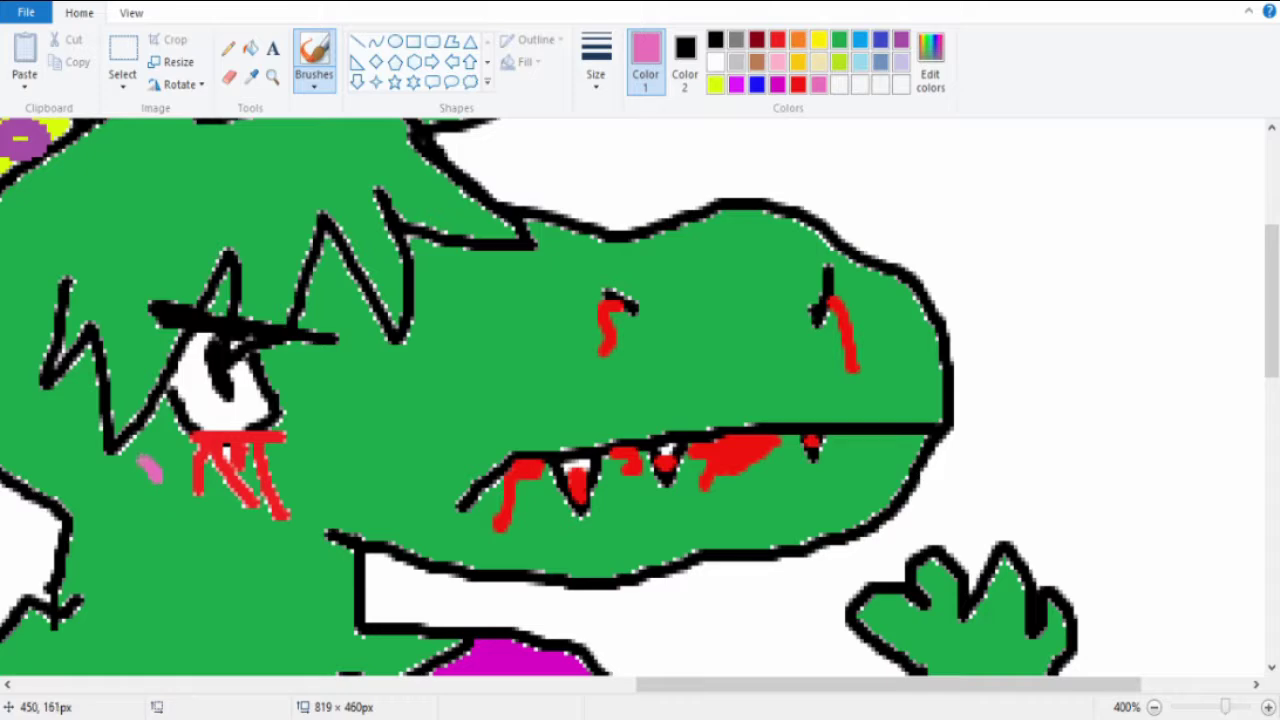
mouse_move(160, 465)
mouse_down()
mouse_move(80, 480)
mouse_move(58, 470)
mouse_up()
scroll(540, 400, down, 3)
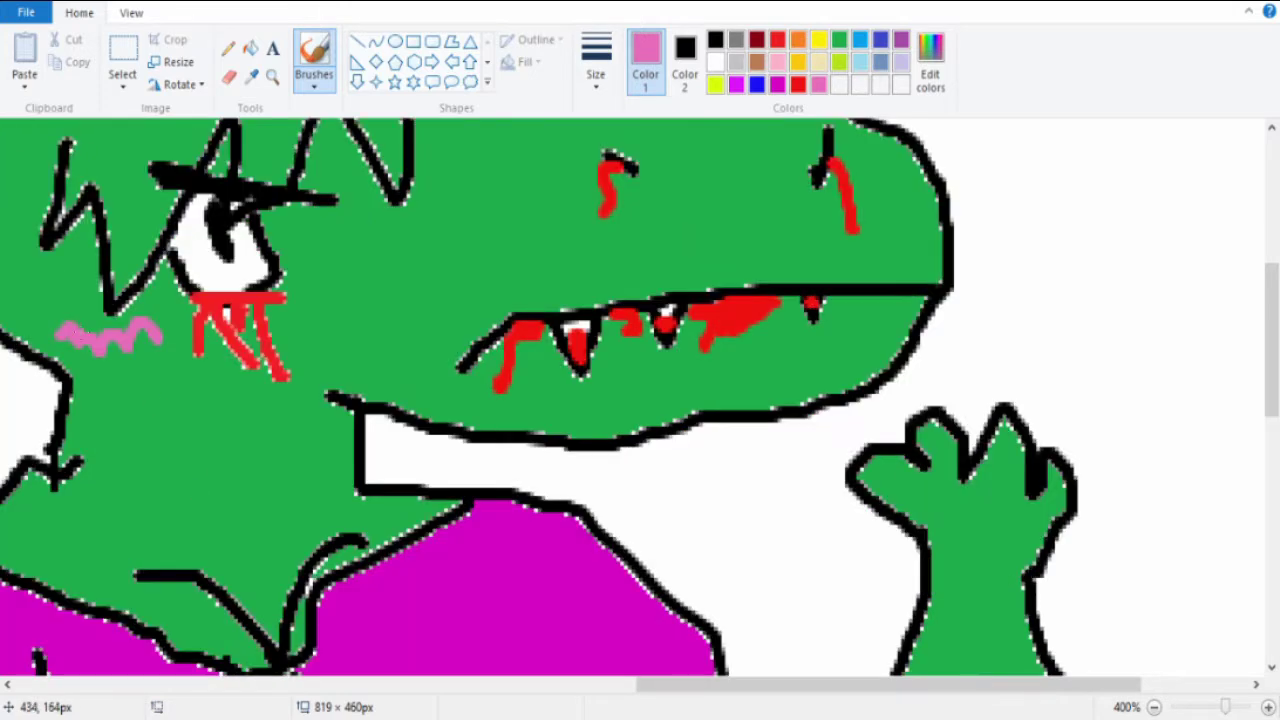
scroll(152, 358, up, 3)
key(ctrl+z)
drag(305, 455, 420, 445)
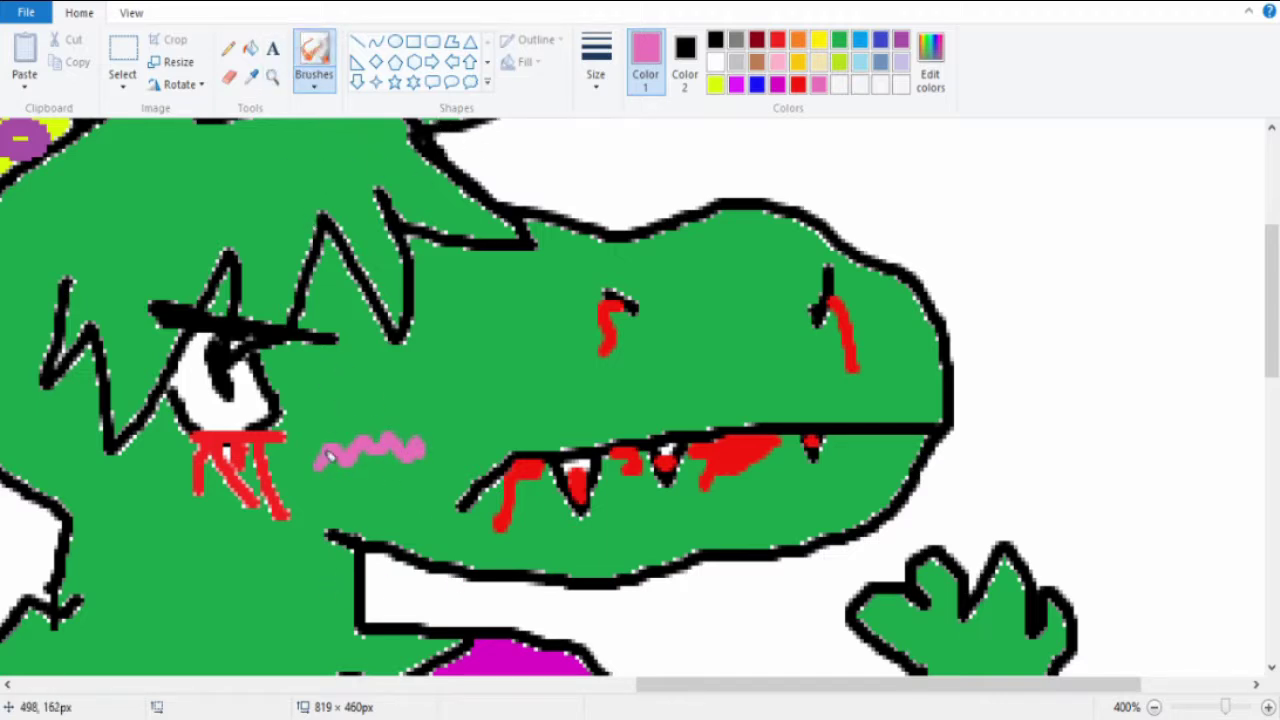
drag(340, 422, 445, 440)
key(ctrl+z)
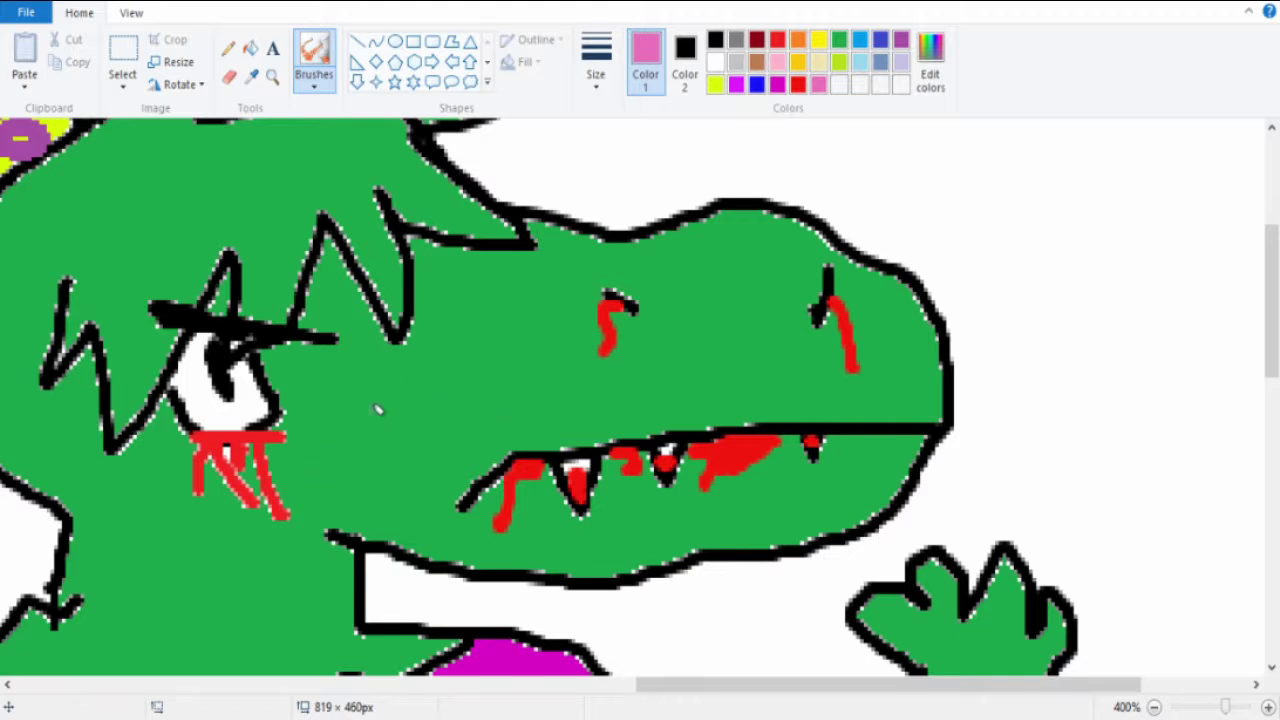
drag(318, 460, 465, 400)
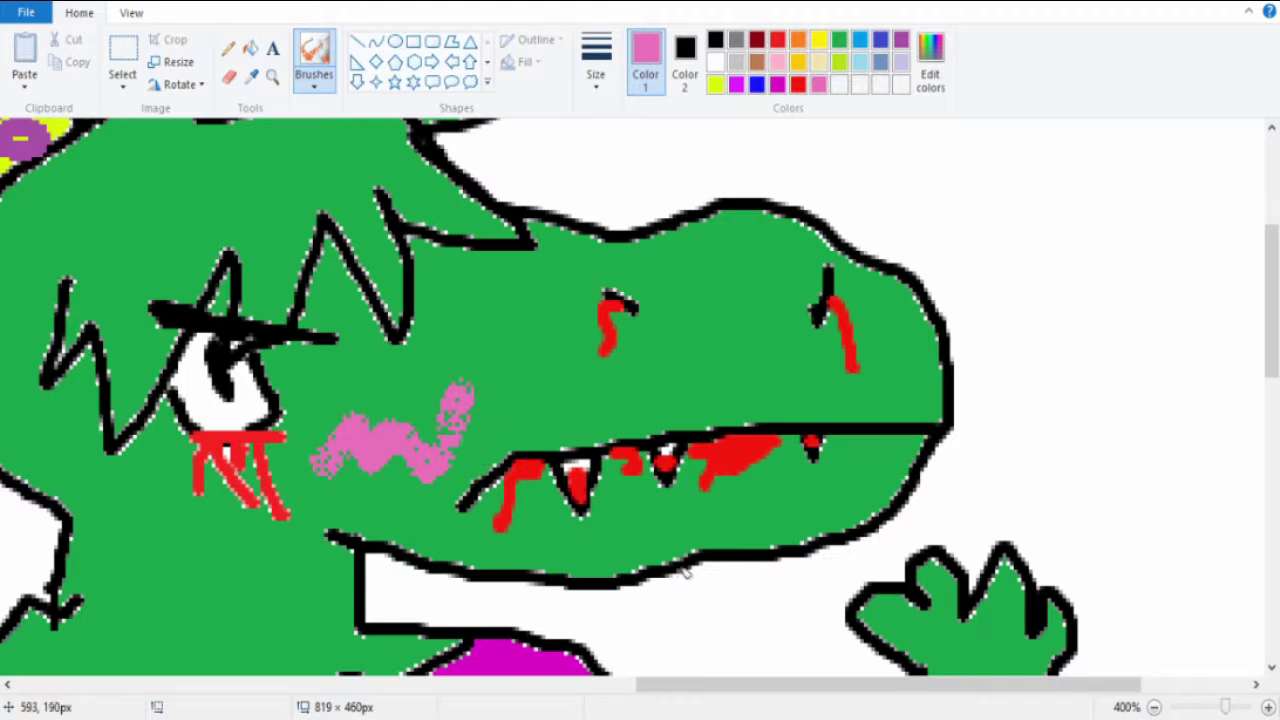
key(ctrl+z)
key(ctrl+z)
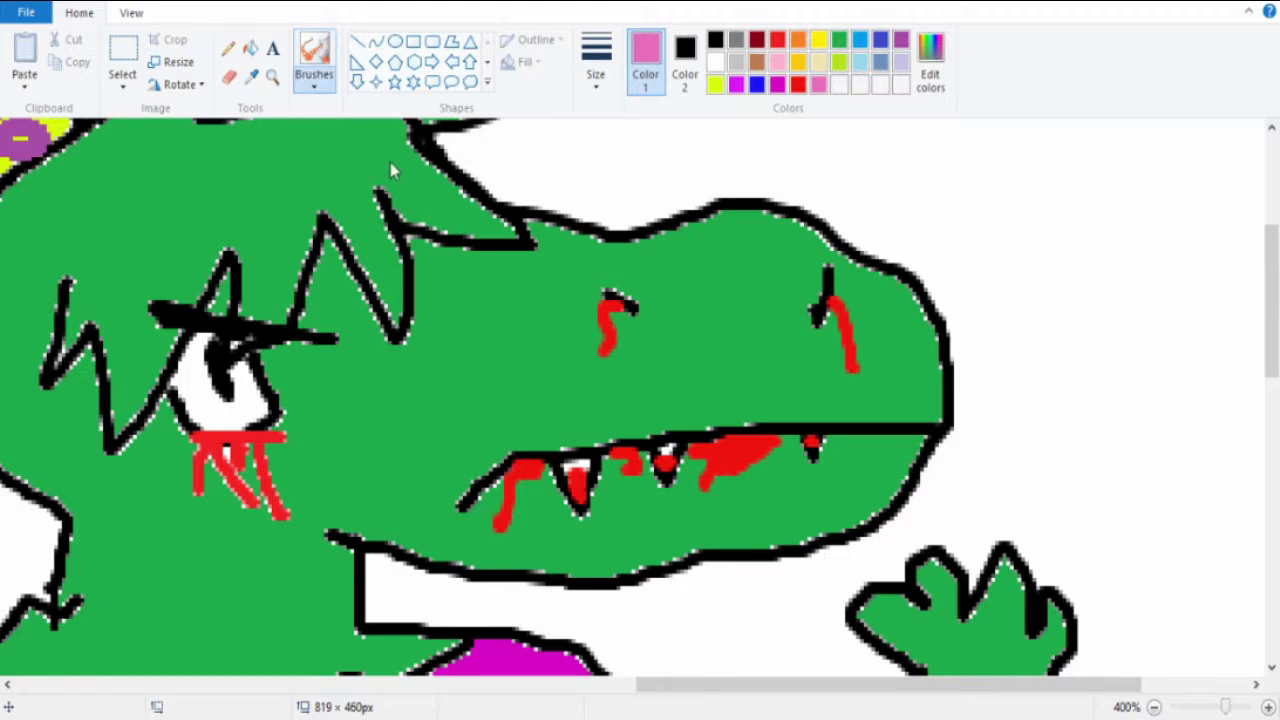
key(ctrl+y)
key(ctrl+y)
key(ctrl+z)
key(ctrl+z)
key(ctrl+y)
key(ctrl+z)
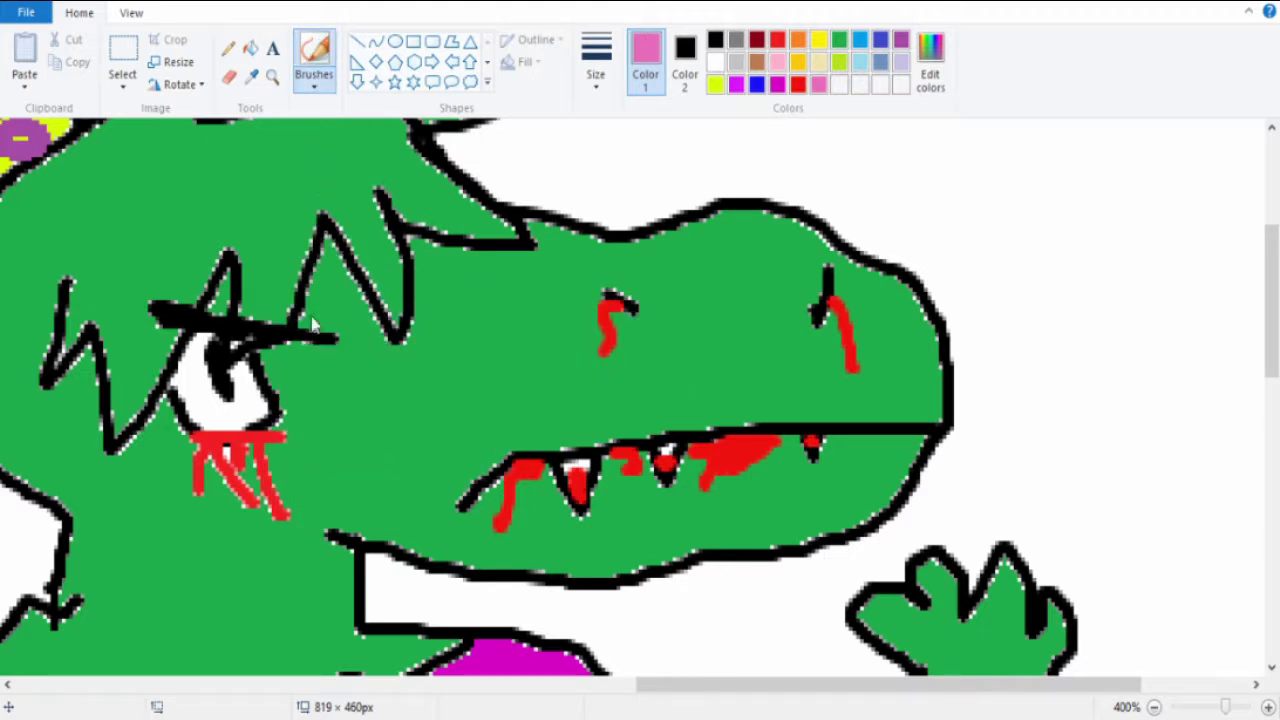
key(ctrl+y)
Spray a soft pink airbrush blush across the cheek below the eye.
drag(340, 430, 450, 440)
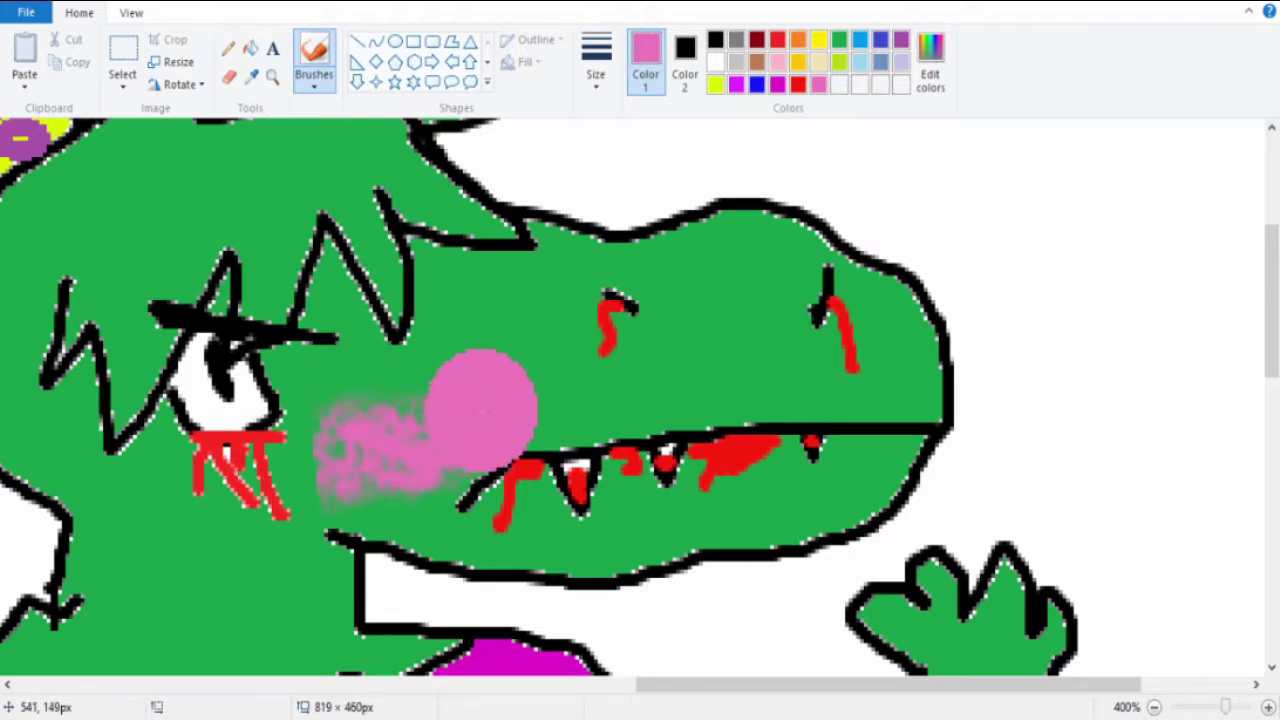
click(230, 48)
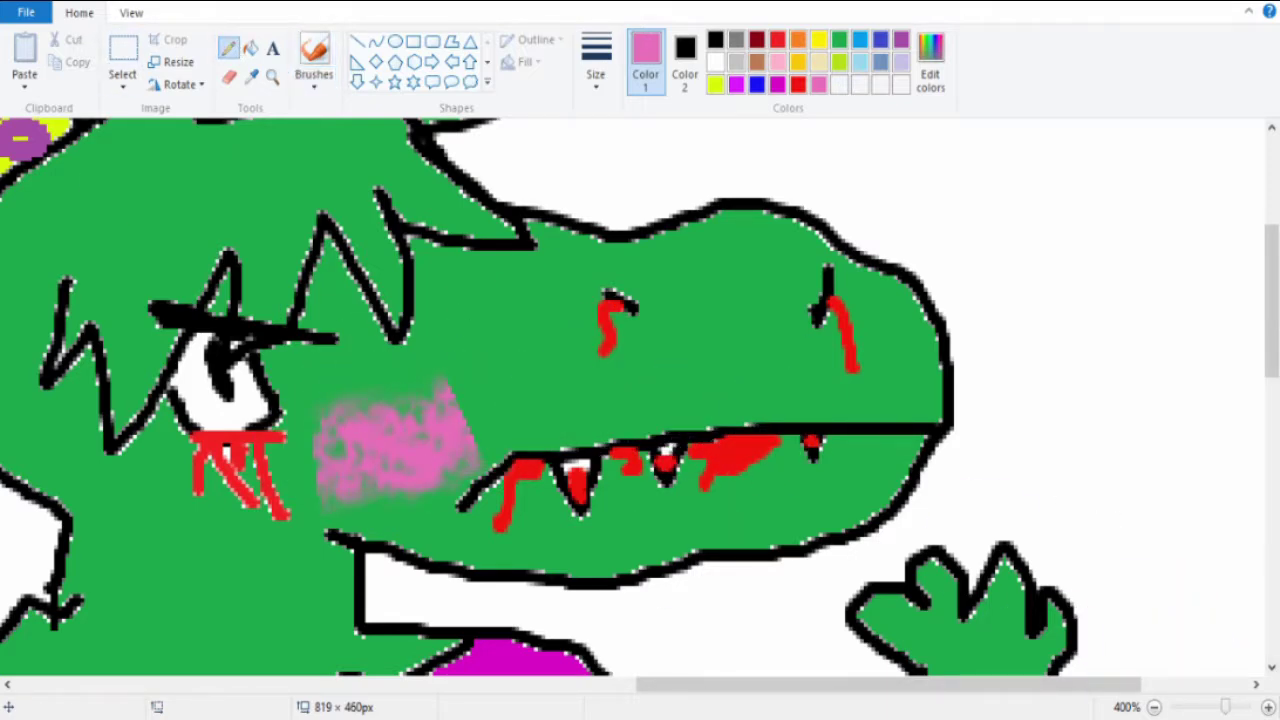
key(ctrl+Next)
key(ctrl+Next)
key(ctrl+Prior)
key(ctrl+Next)
key(ctrl+Prior)
drag(465, 686, 550, 686)
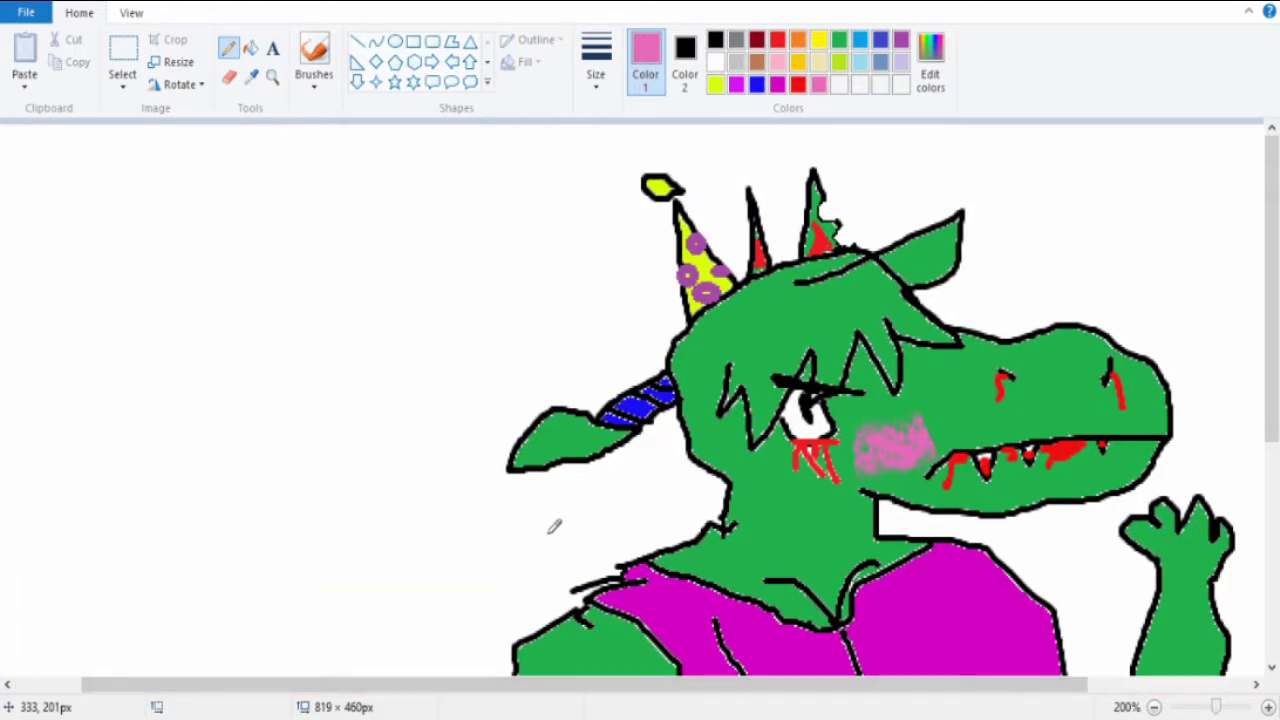
scroll(553, 528, down, 3)
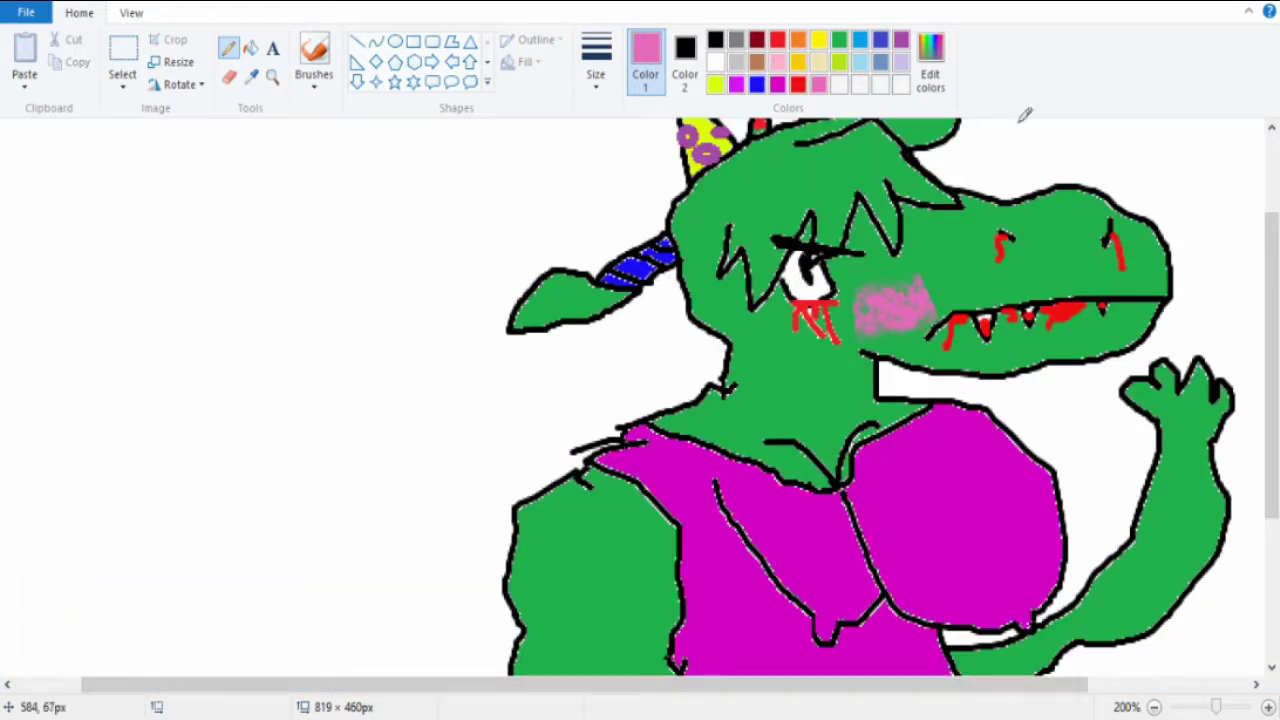
scroll(975, 125, up, 3)
drag(820, 686, 900, 686)
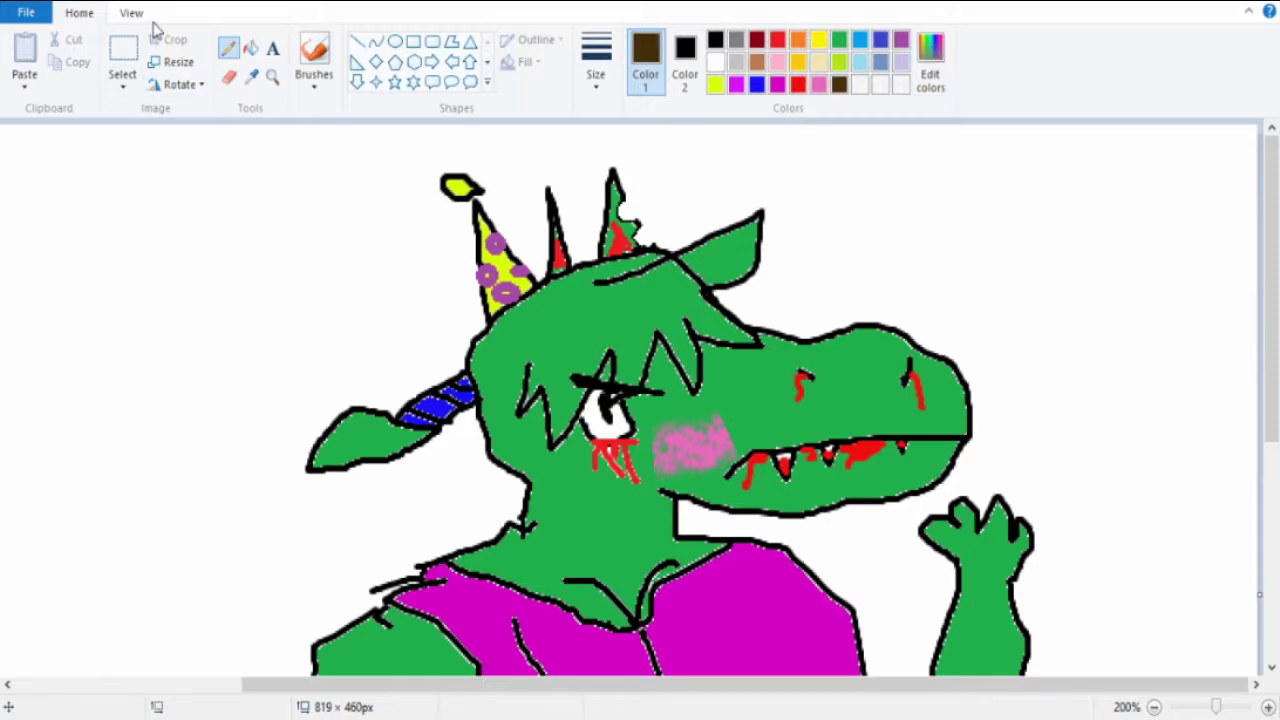
scroll(578, 340, down, 5)
scroll(578, 340, up, 5)
Close the hair gap with a brown line, then fill the hair, fringe and both ears brown.
drag(525, 368, 485, 400)
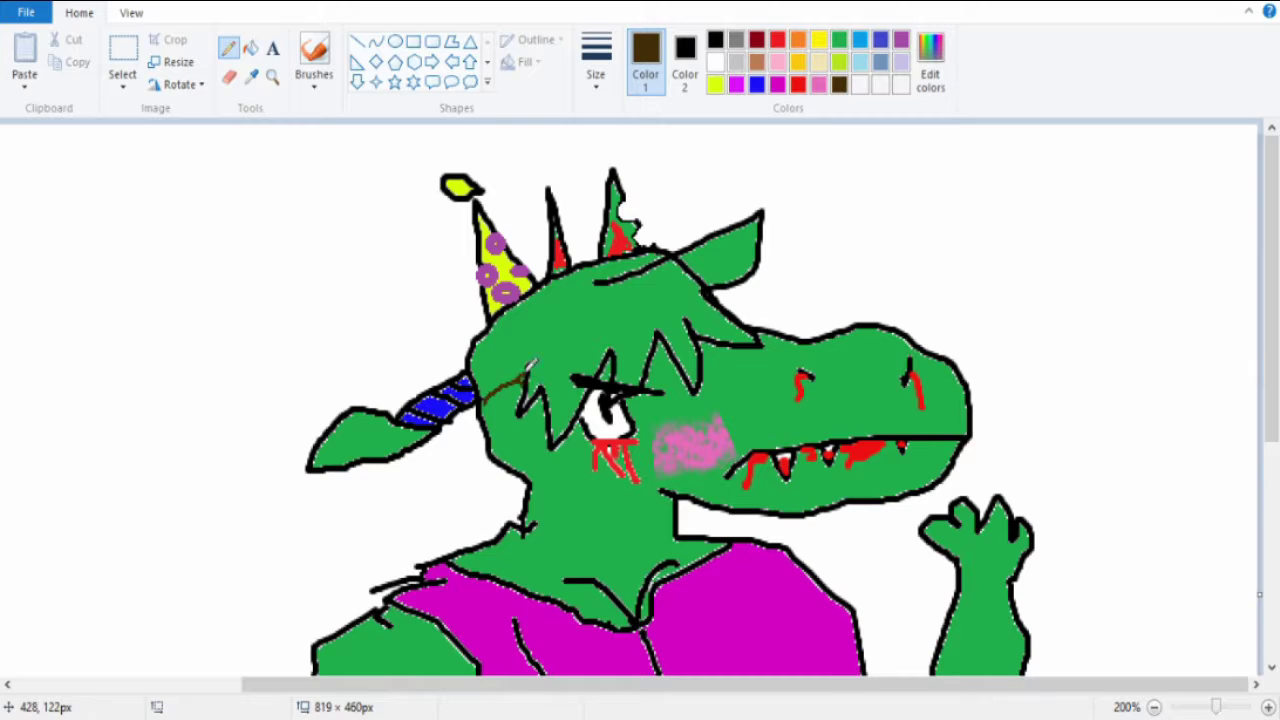
click(251, 48)
click(640, 316)
click(720, 250)
click(620, 392)
click(378, 436)
scroll(425, 537, down, 3)
scroll(425, 537, down, 2)
scroll(600, 400, up, 5)
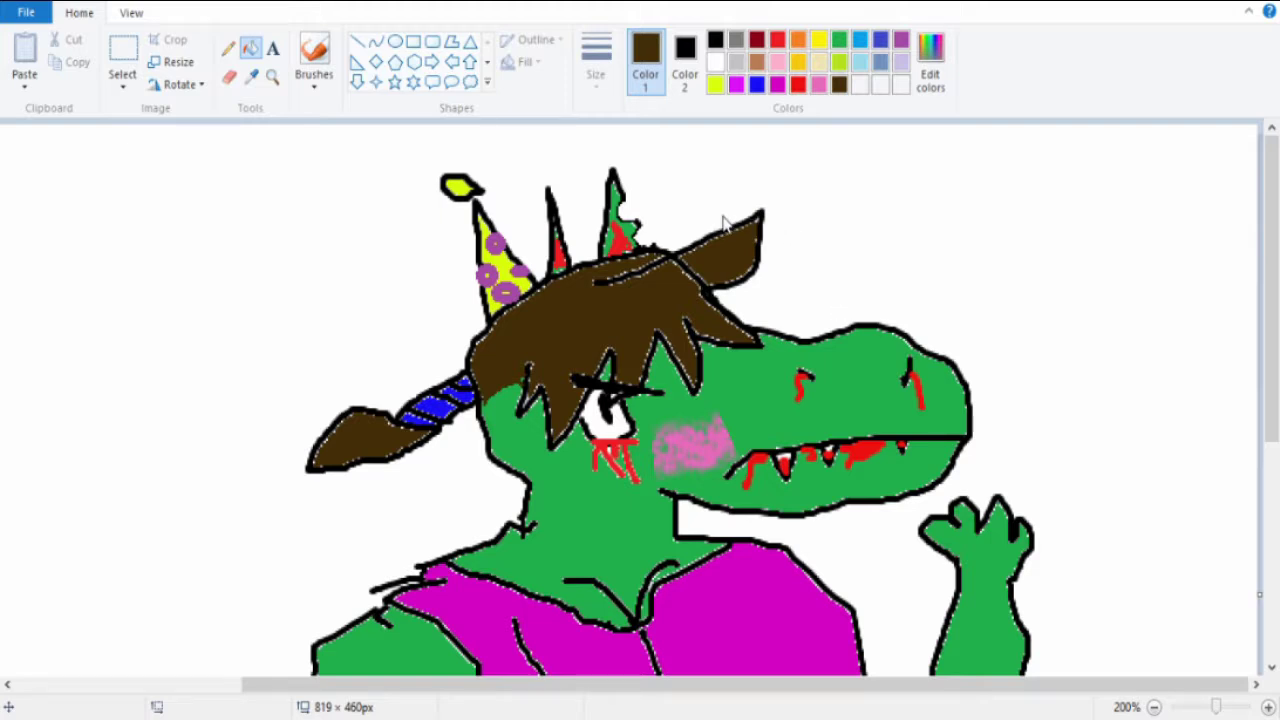
Refill the hair and both ears bright green.
click(783, 508)
click(271, 75)
click(645, 312)
click(731, 252)
click(370, 438)
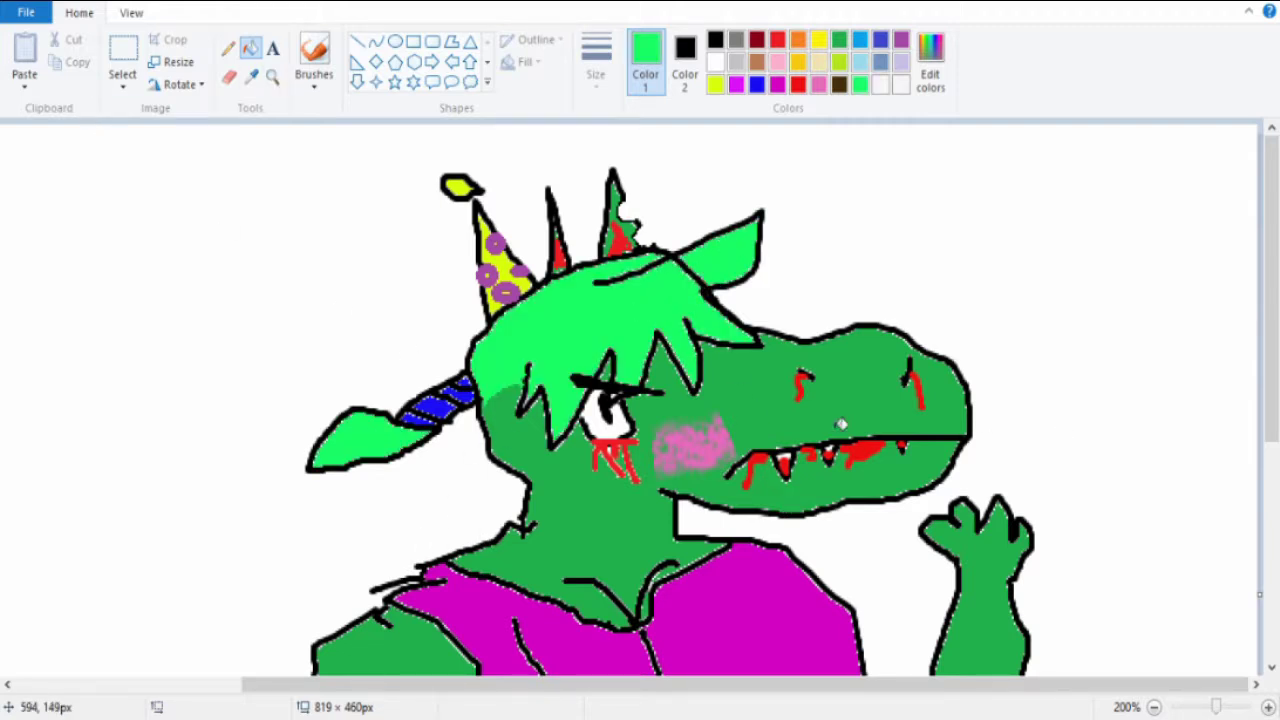
Draw a short black pencil line on the left bangs.
click(715, 41)
click(229, 47)
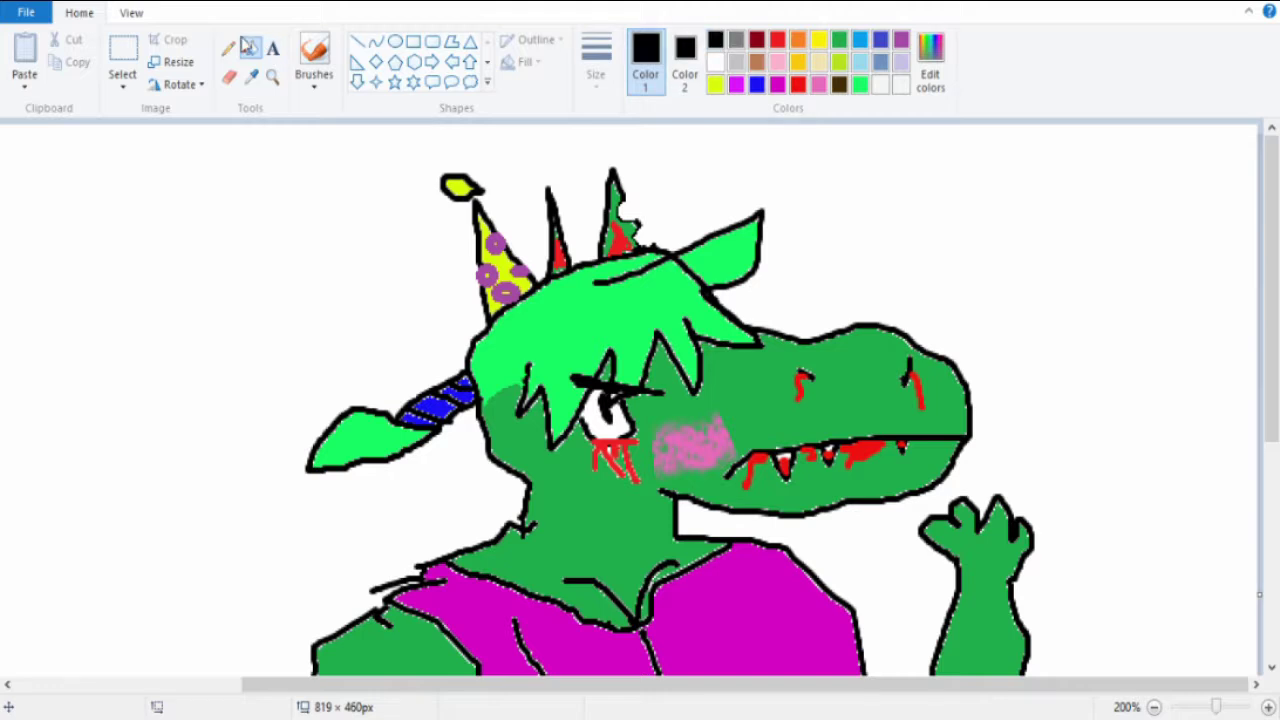
drag(527, 375, 505, 390)
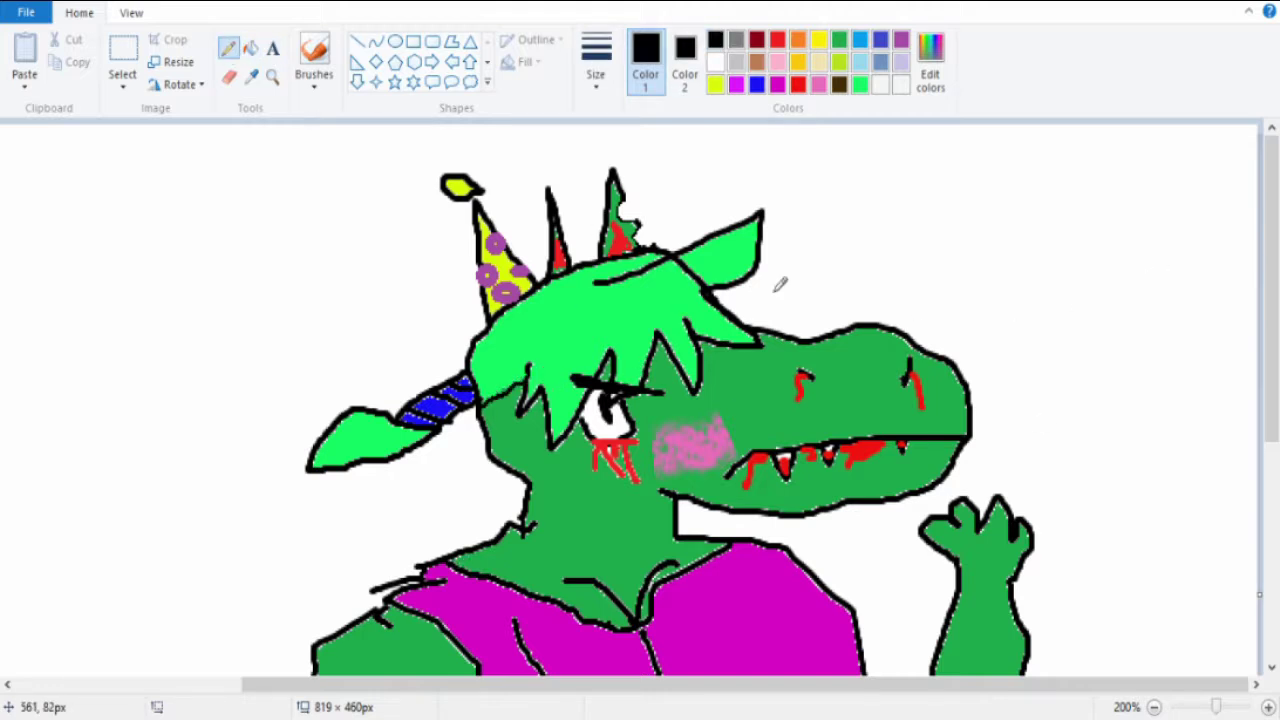
Outline the bangs and hair spikes with red brush strokes.
click(777, 42)
click(314, 50)
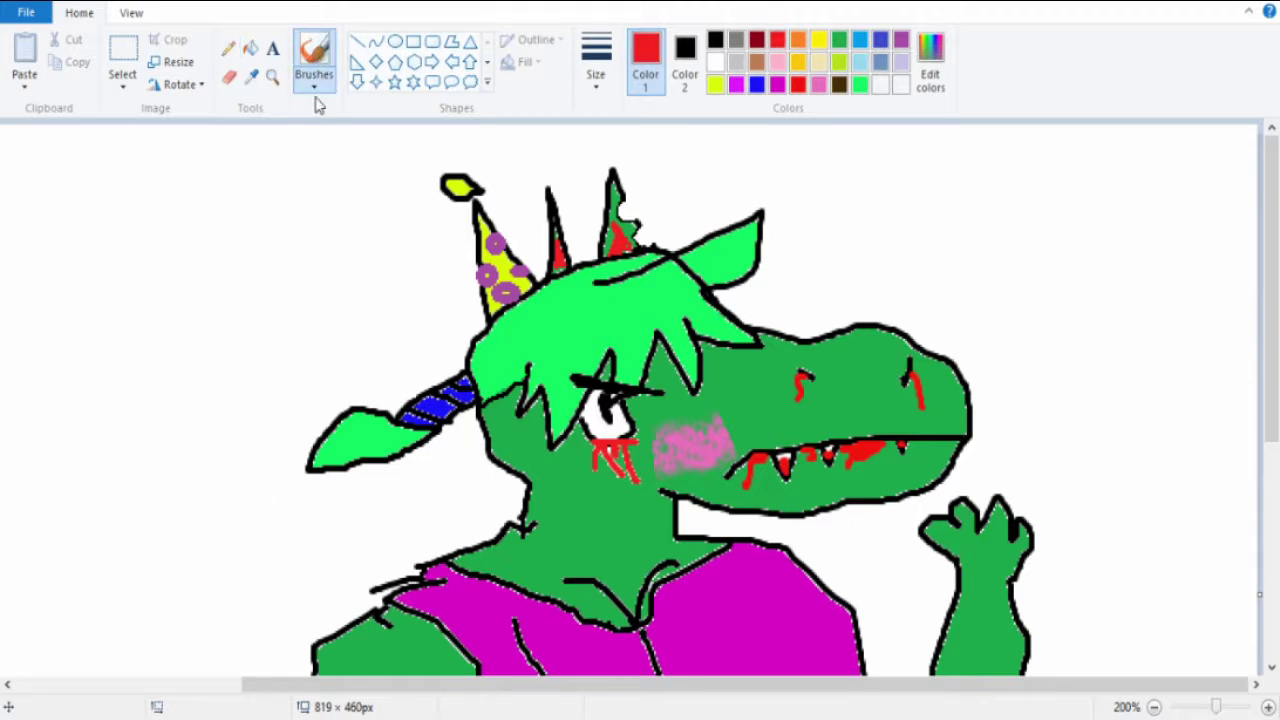
drag(1213, 708, 1240, 708)
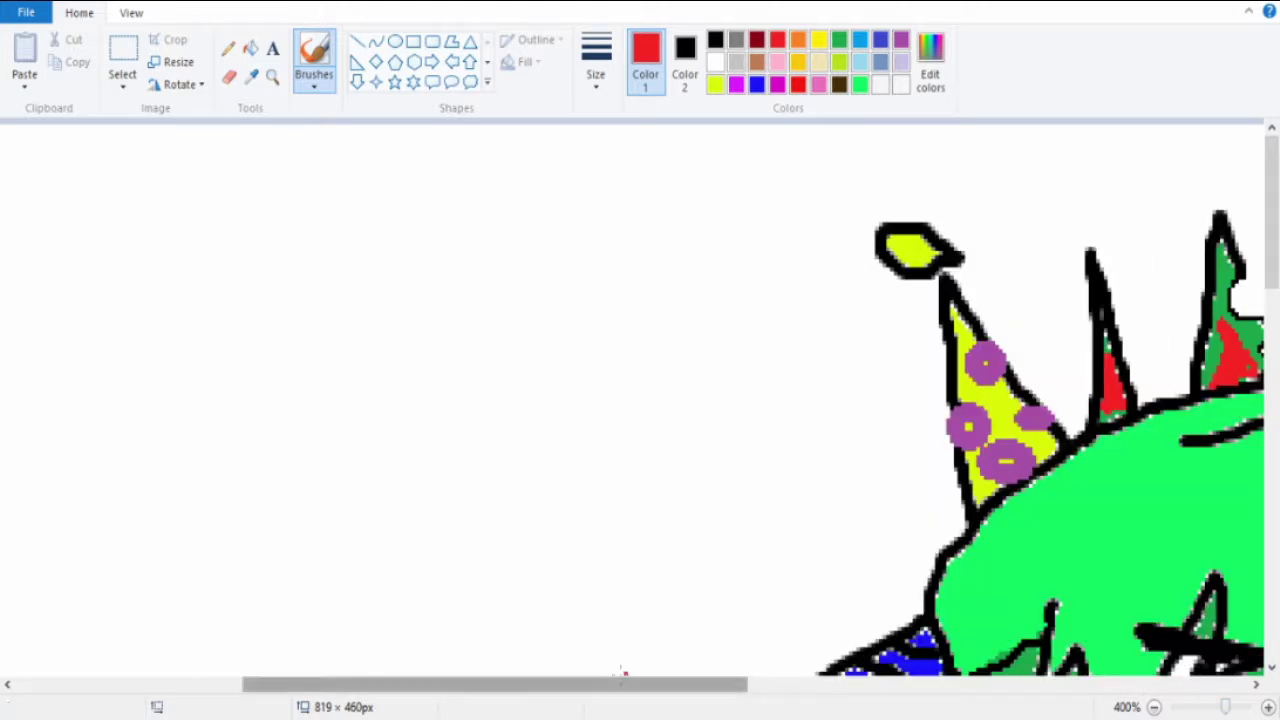
drag(420, 686, 614, 686)
scroll(640, 400, down, 3)
mouse_move(465, 338)
mouse_down()
mouse_move(460, 400)
mouse_move(495, 375)
mouse_move(512, 465)
mouse_move(610, 320)
mouse_move(640, 300)
mouse_move(638, 358)
mouse_move(692, 350)
mouse_move(722, 250)
mouse_up()
mouse_move(722, 250)
mouse_down()
mouse_move(798, 375)
mouse_move(772, 235)
mouse_up()
drag(772, 235, 918, 290)
scroll(805, 245, up, 3)
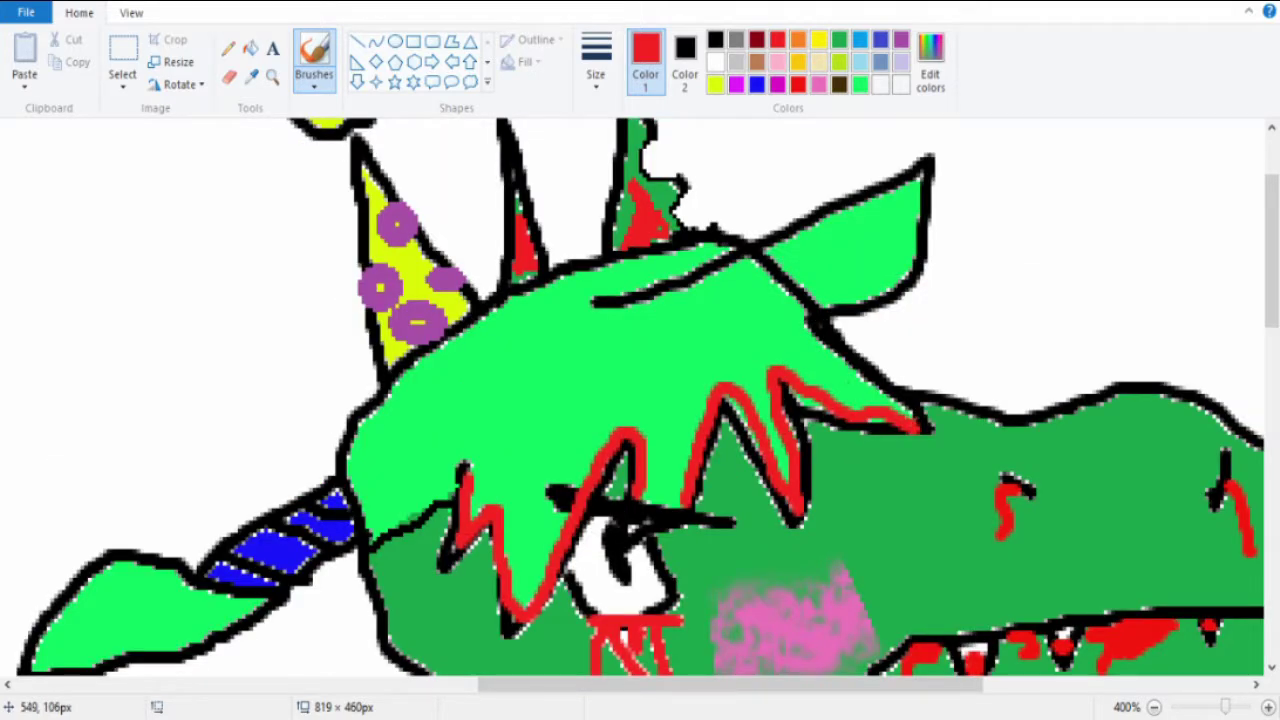
Add red zigzags across the upper hair, undoing the ones on top.
drag(1225, 707, 1228, 707)
drag(350, 684, 620, 684)
scroll(305, 523, down, 3)
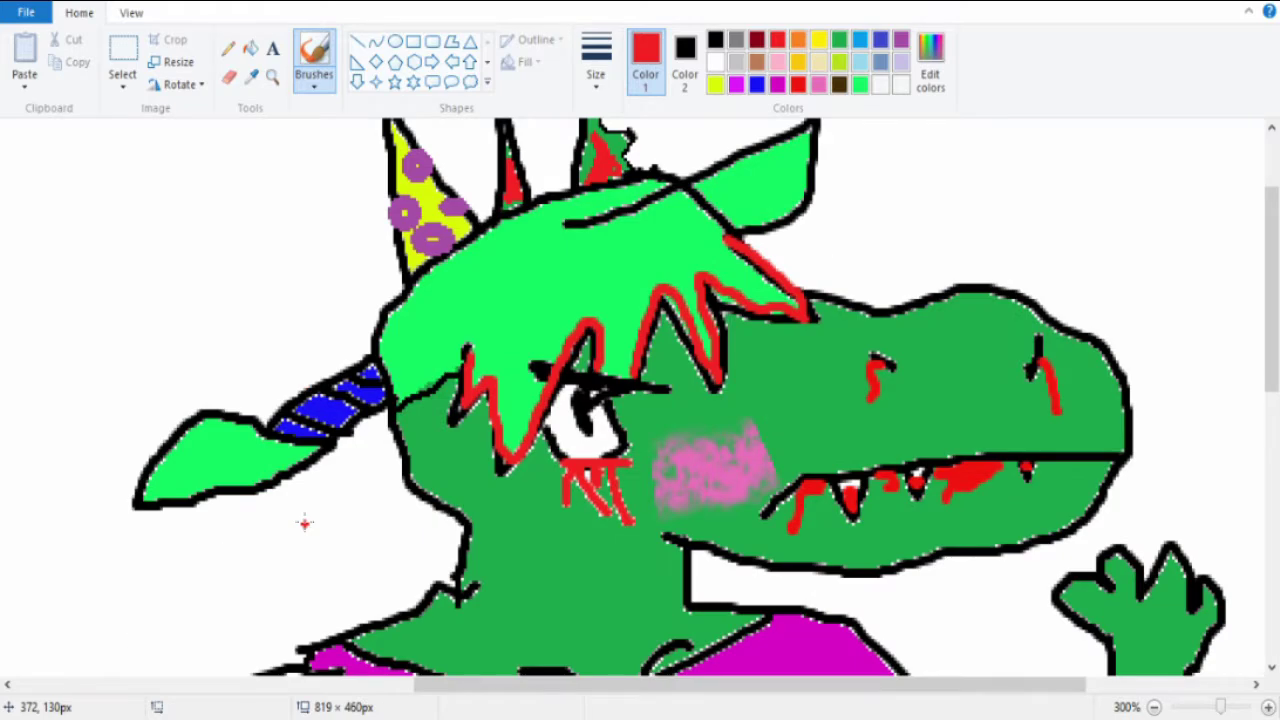
drag(456, 283, 720, 238)
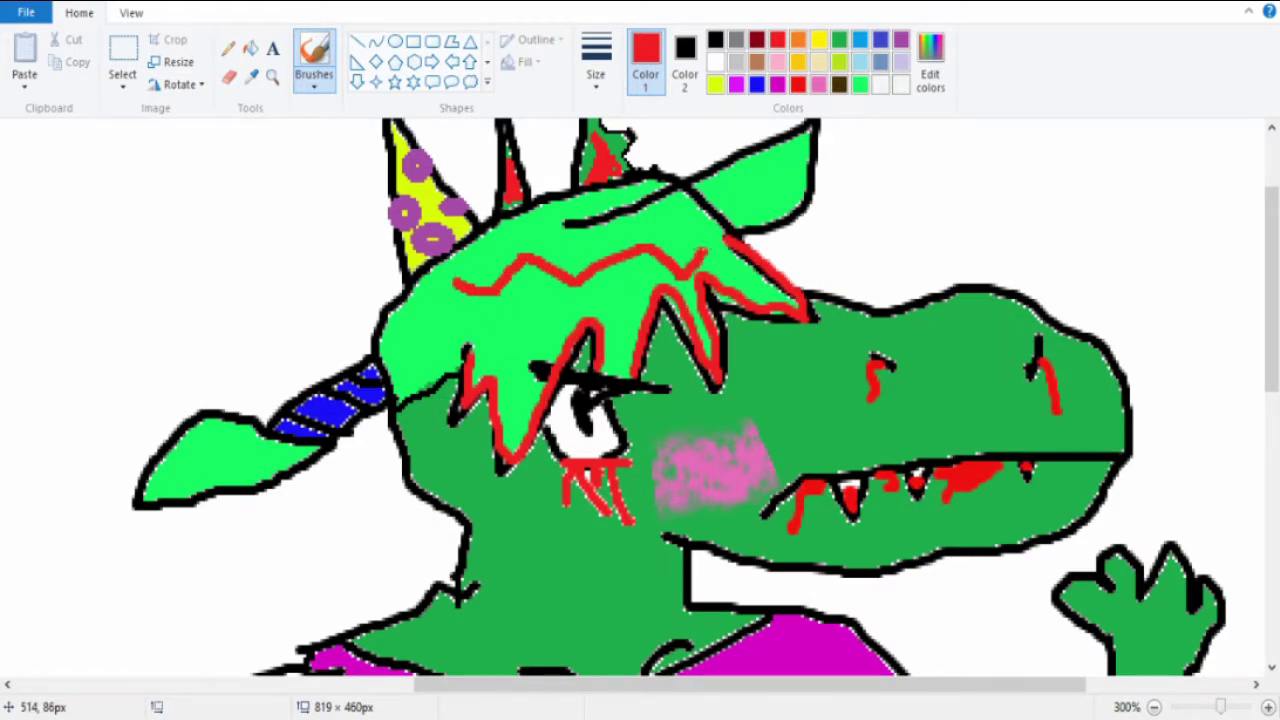
drag(440, 318, 595, 285)
drag(455, 247, 610, 250)
drag(408, 355, 580, 295)
click(1155, 707)
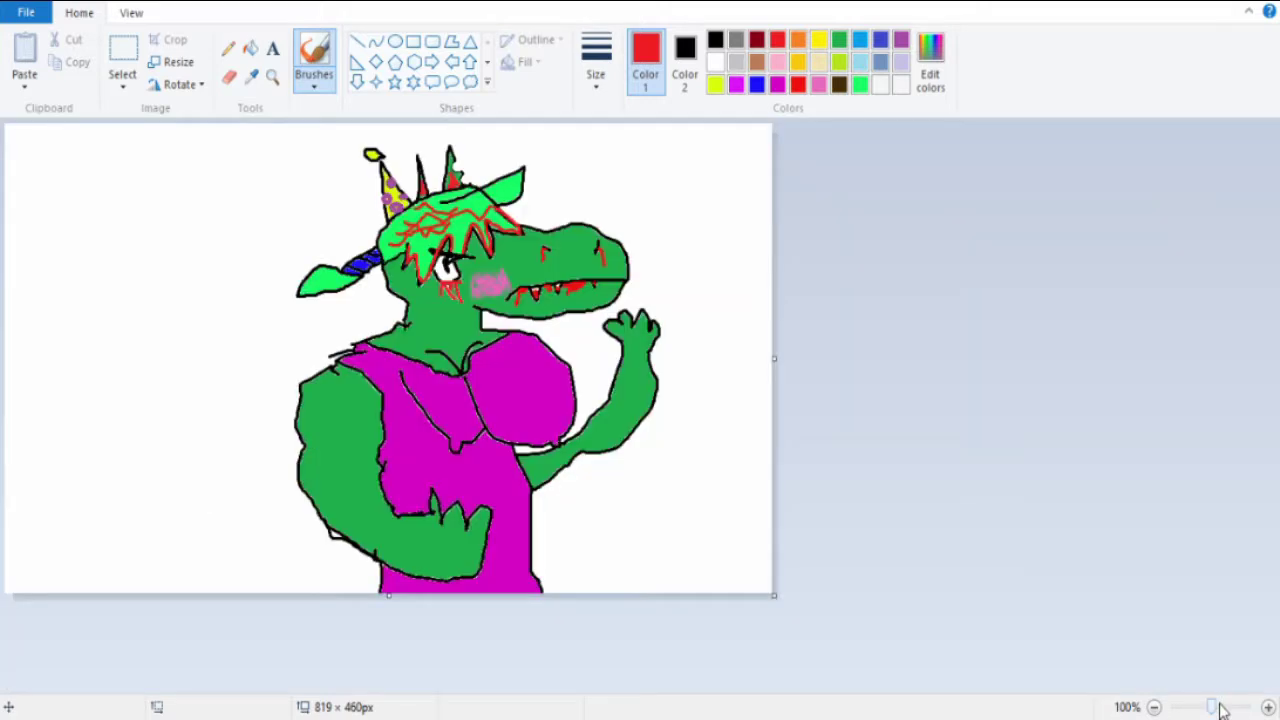
click(1222, 708)
key(ctrl+z)
key(ctrl+z)
key(ctrl+z)
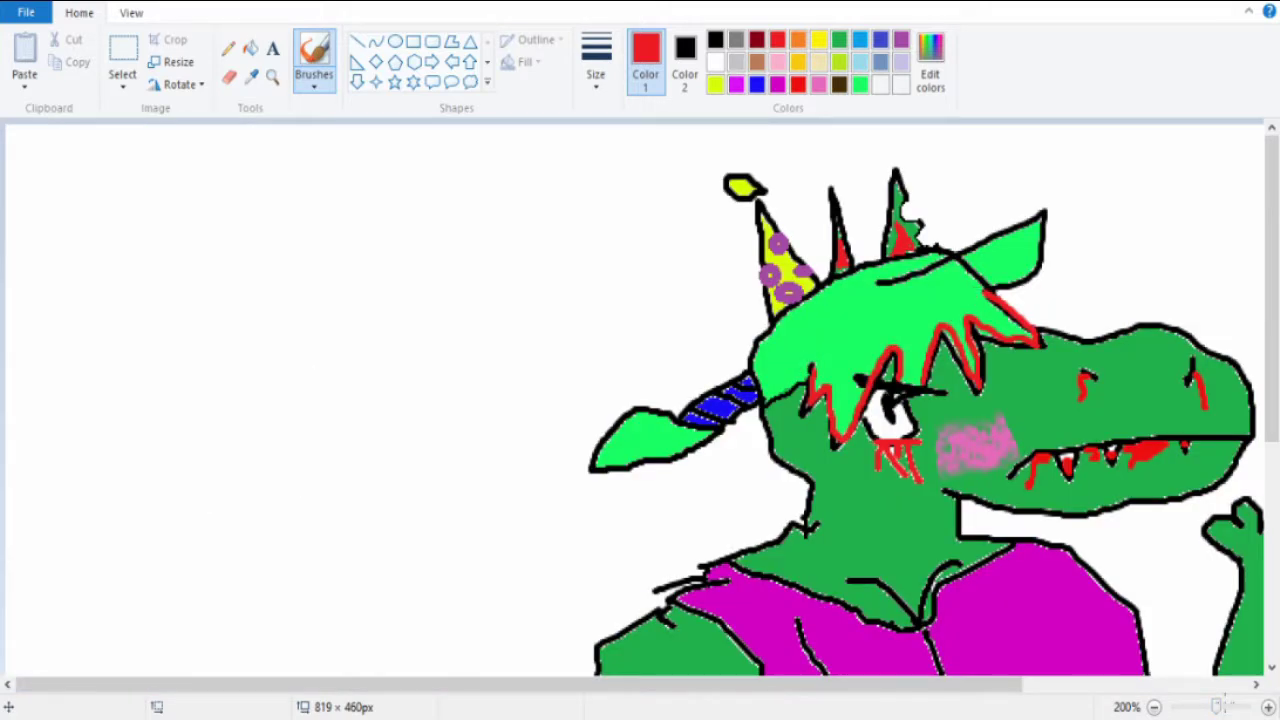
click(1155, 707)
click(1268, 707)
drag(500, 684, 700, 684)
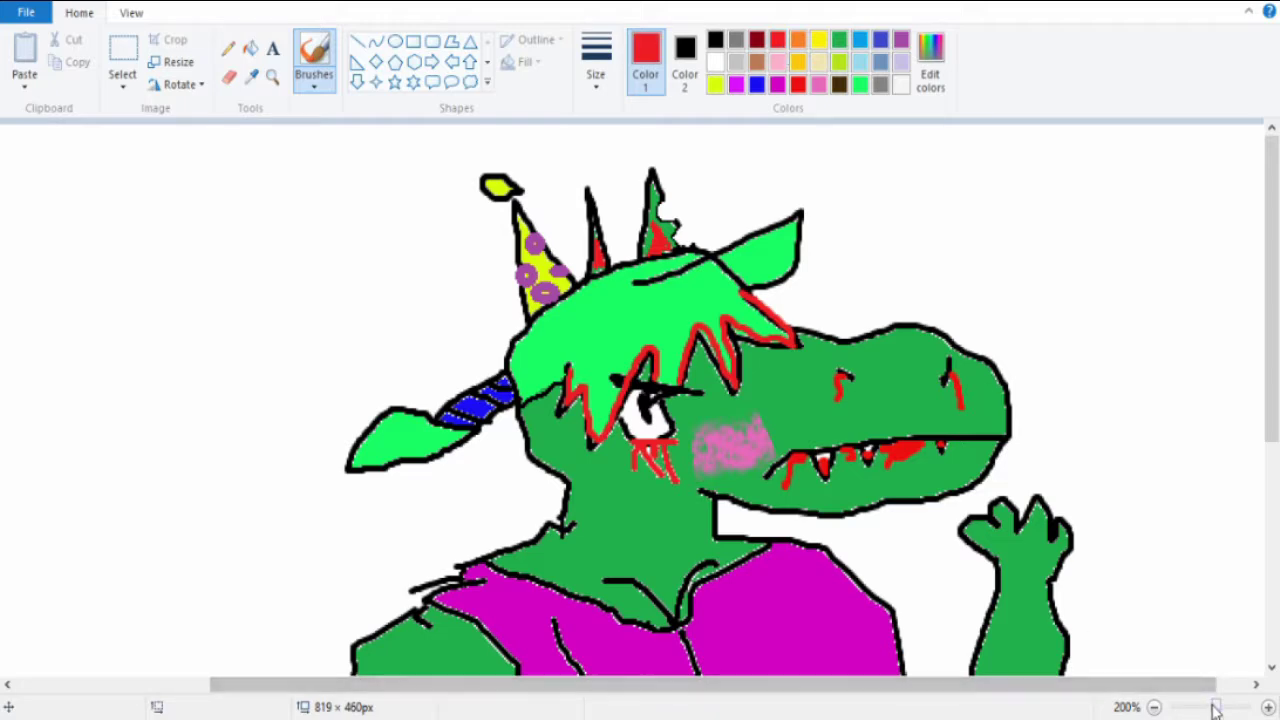
Fill the eye's iris lime green.
click(1268, 707)
drag(460, 684, 750, 684)
scroll(560, 400, down, 3)
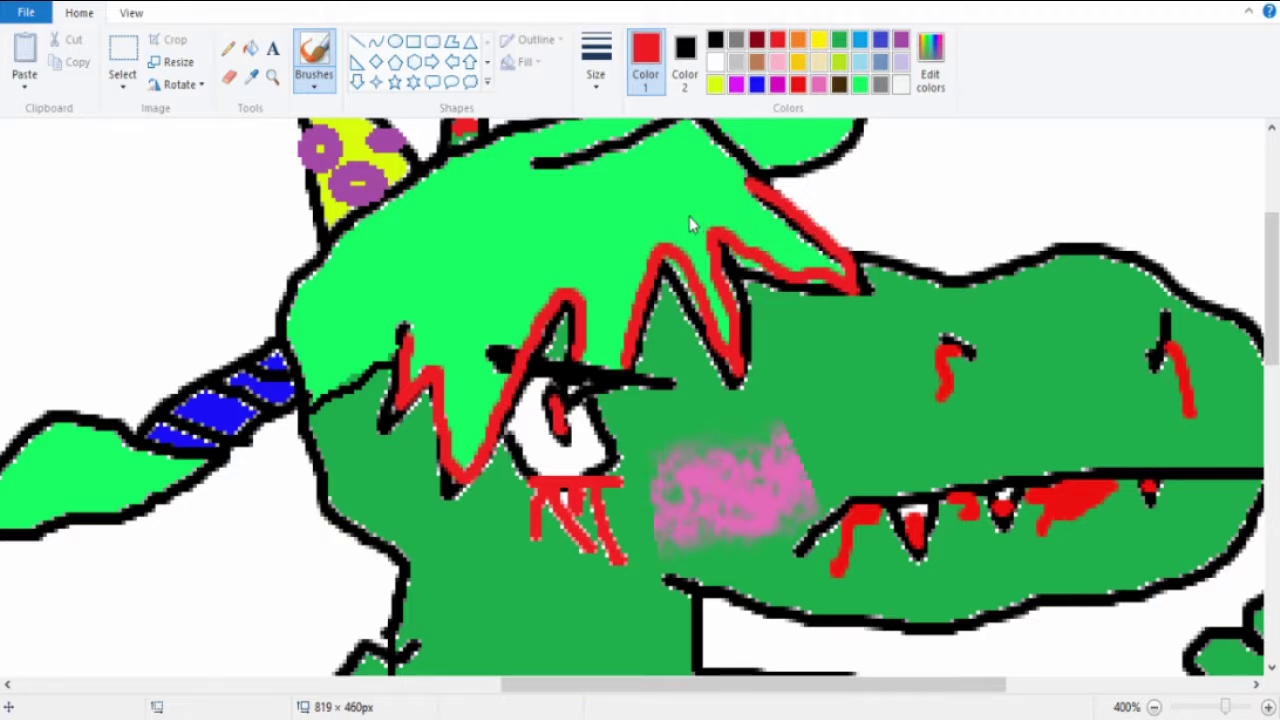
click(490, 495)
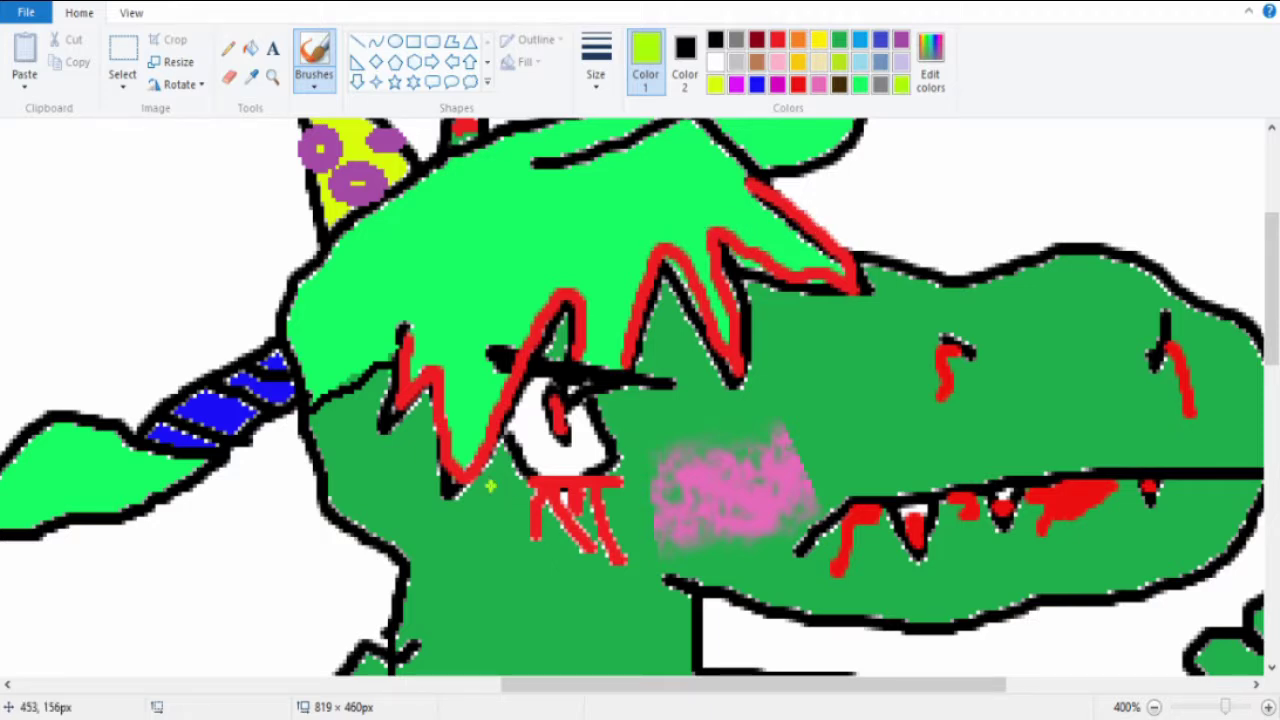
click(565, 410)
click(1216, 707)
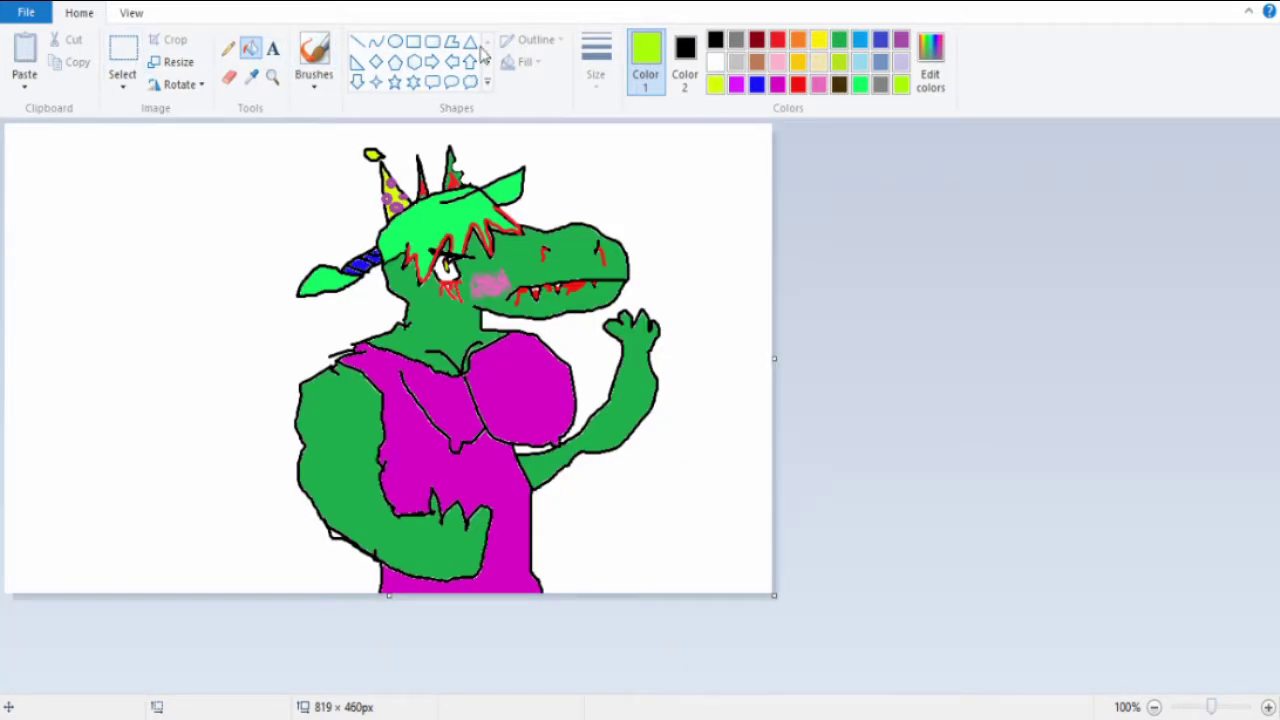
click(229, 47)
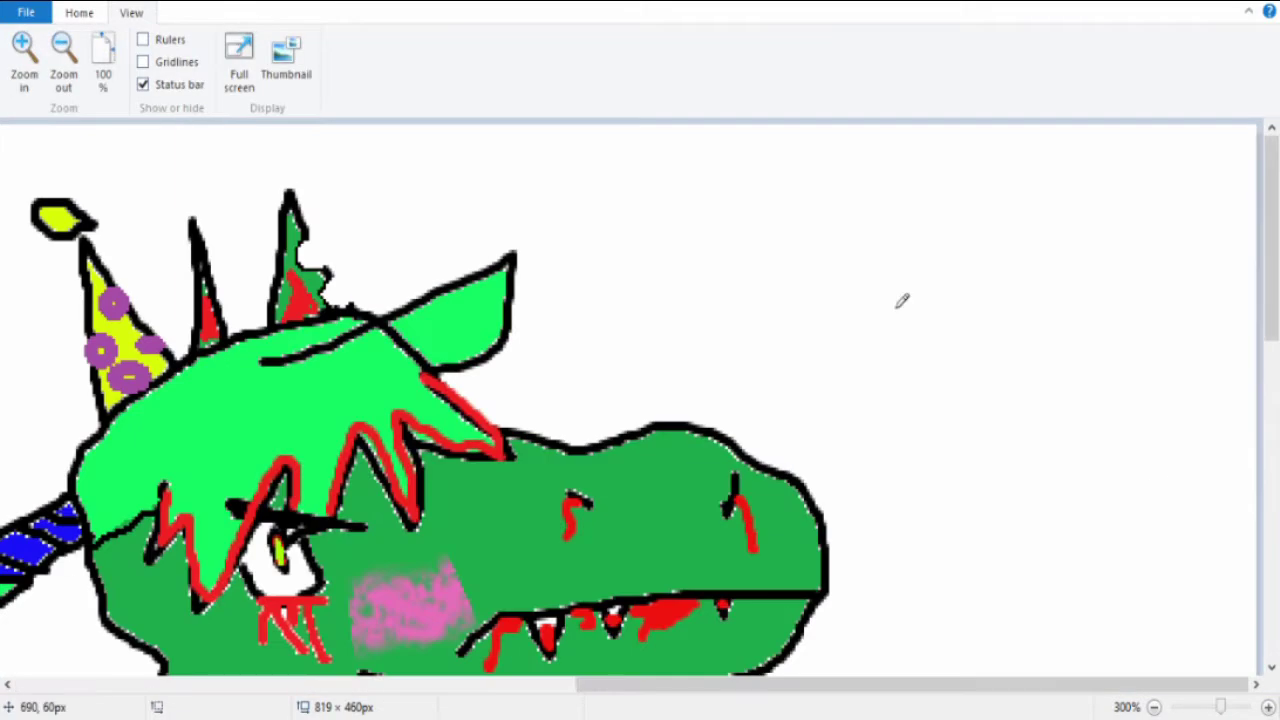
scroll(930, 318, down, 1)
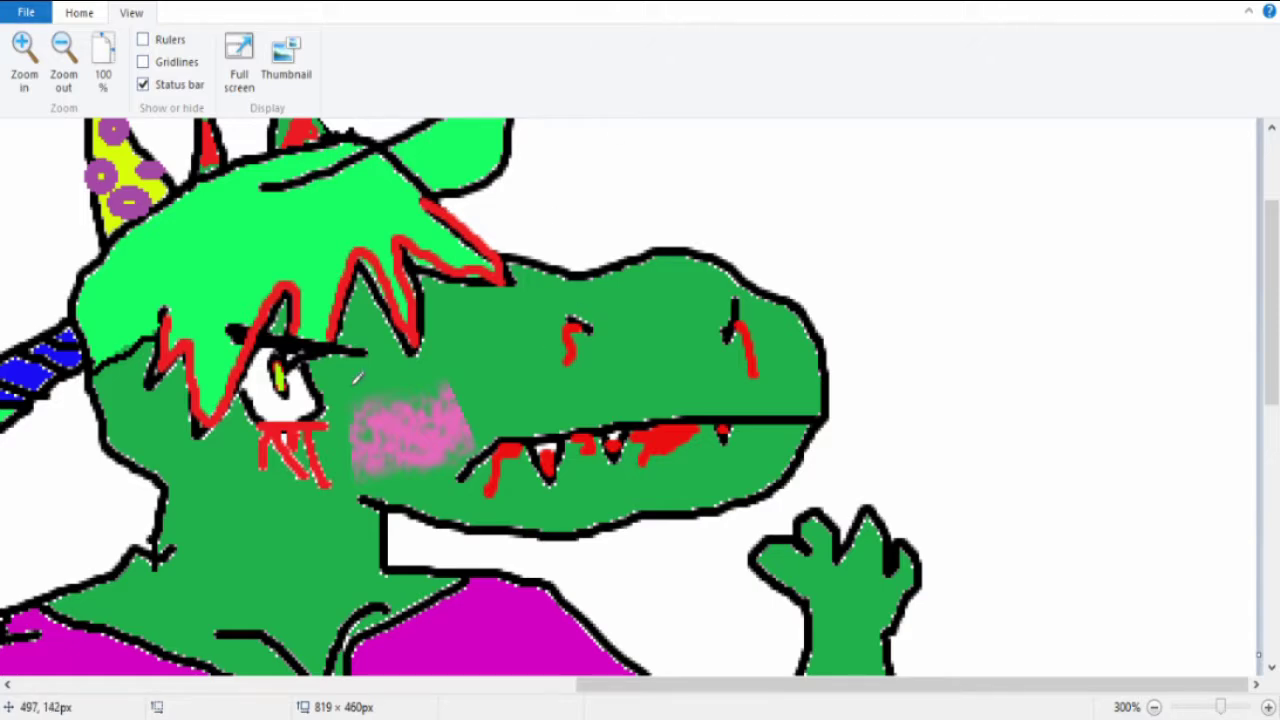
scroll(358, 378, up, 1)
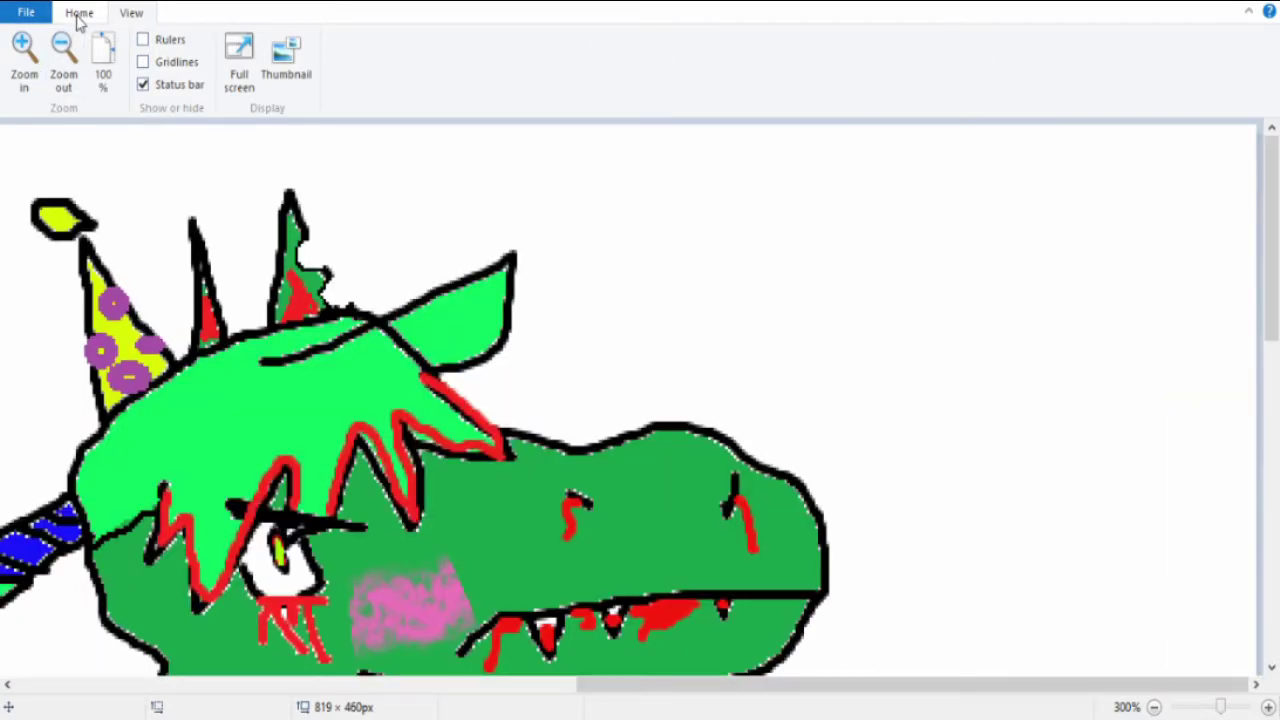
click(79, 12)
Draw the outer flame outline and an orange zigzag inner flame outline.
mouse_move(918, 486)
mouse_down()
mouse_move(1196, 370)
mouse_move(1035, 672)
mouse_up()
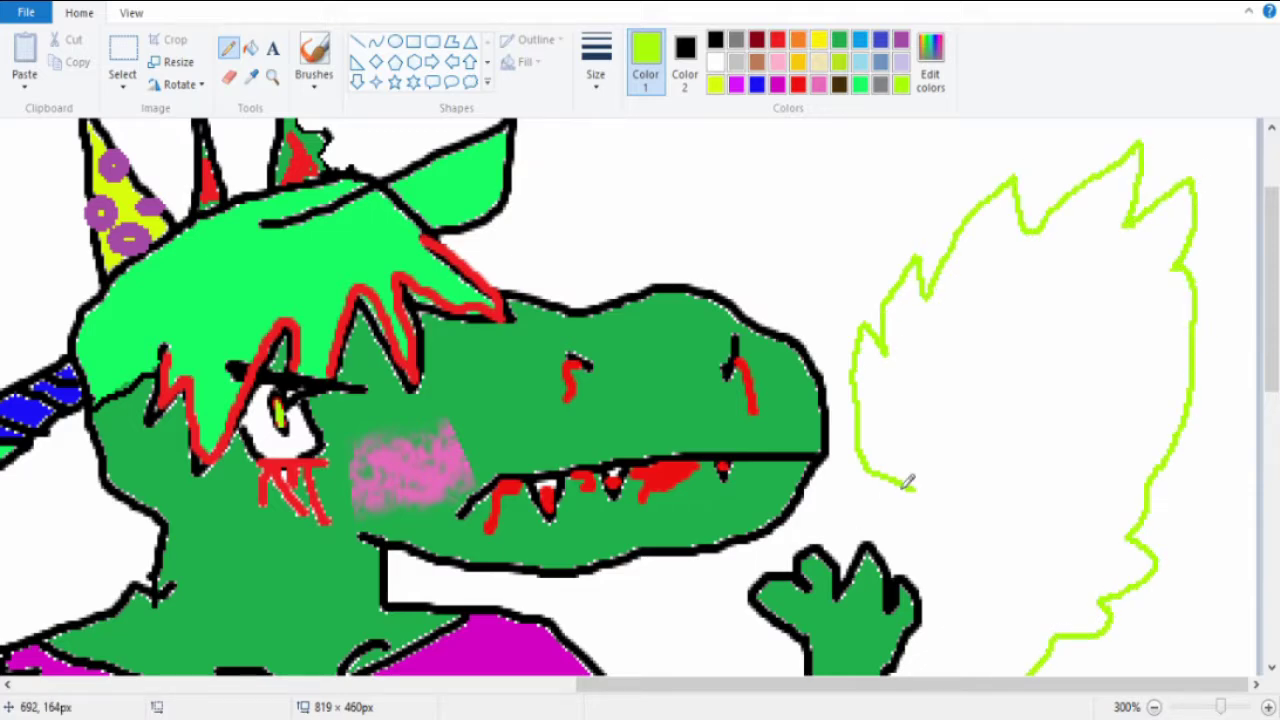
drag(908, 482, 762, 585)
scroll(762, 585, down, 2)
scroll(762, 585, up, 1)
scroll(762, 585, down, 2)
drag(1000, 412, 912, 428)
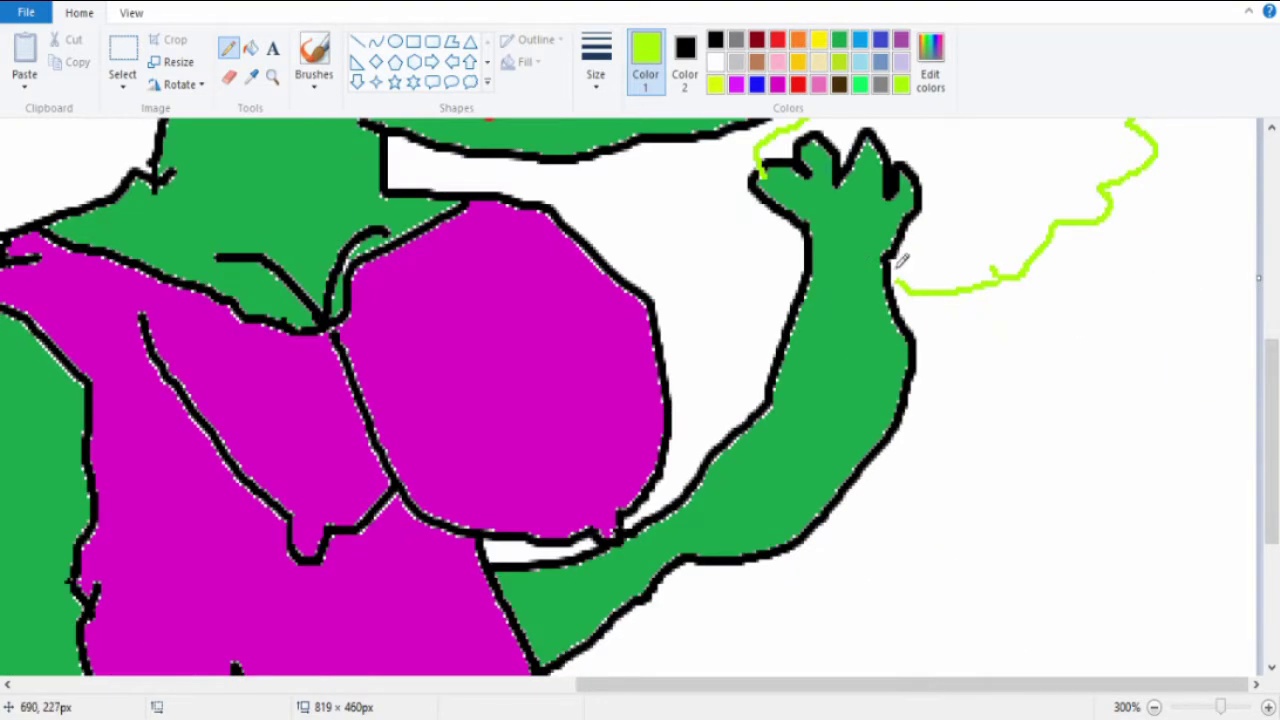
scroll(900, 262, up, 3)
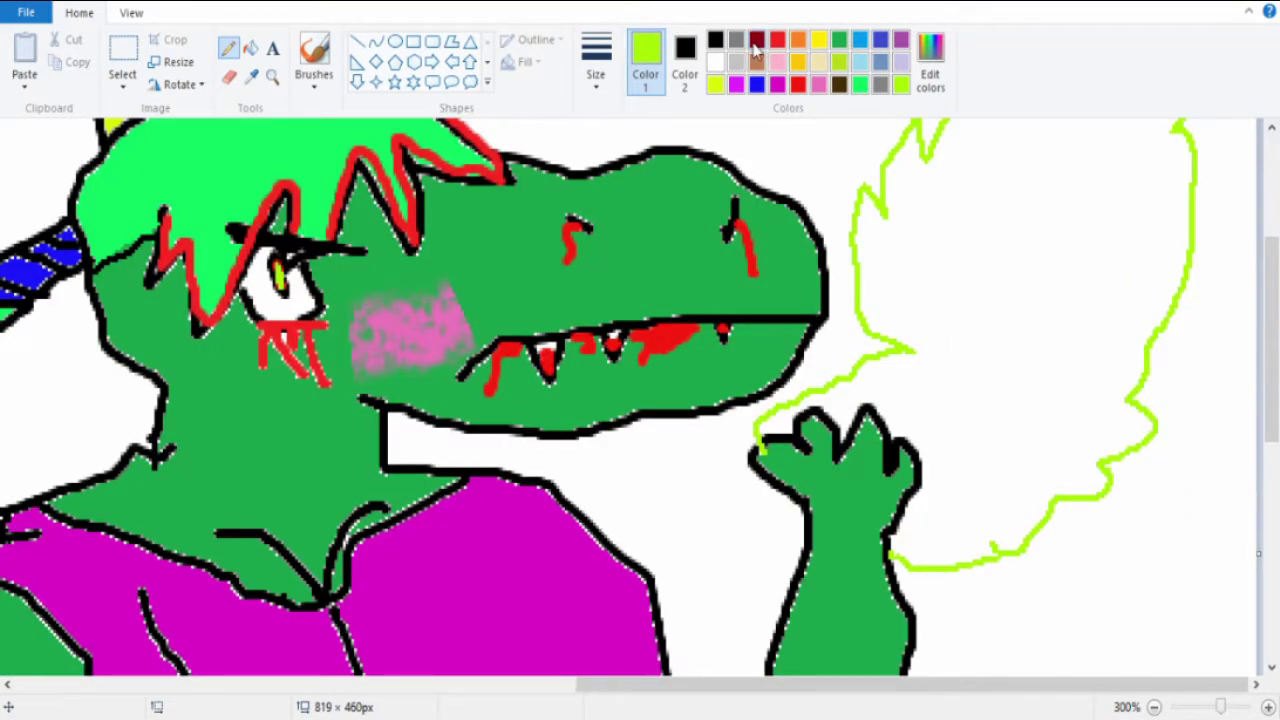
click(797, 42)
mouse_move(948, 360)
mouse_down()
mouse_move(1130, 285)
mouse_move(965, 345)
mouse_up()
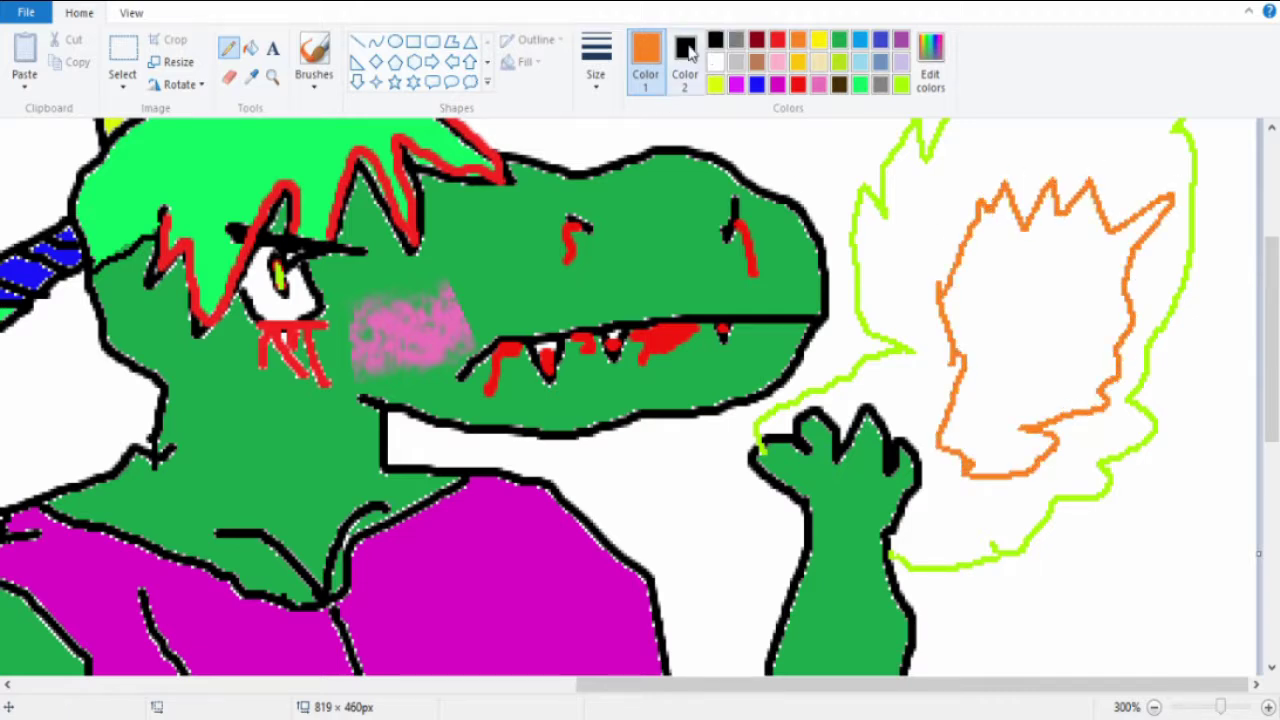
Fill the outer flame orange and the inner flame core lime green.
click(898, 85)
click(250, 47)
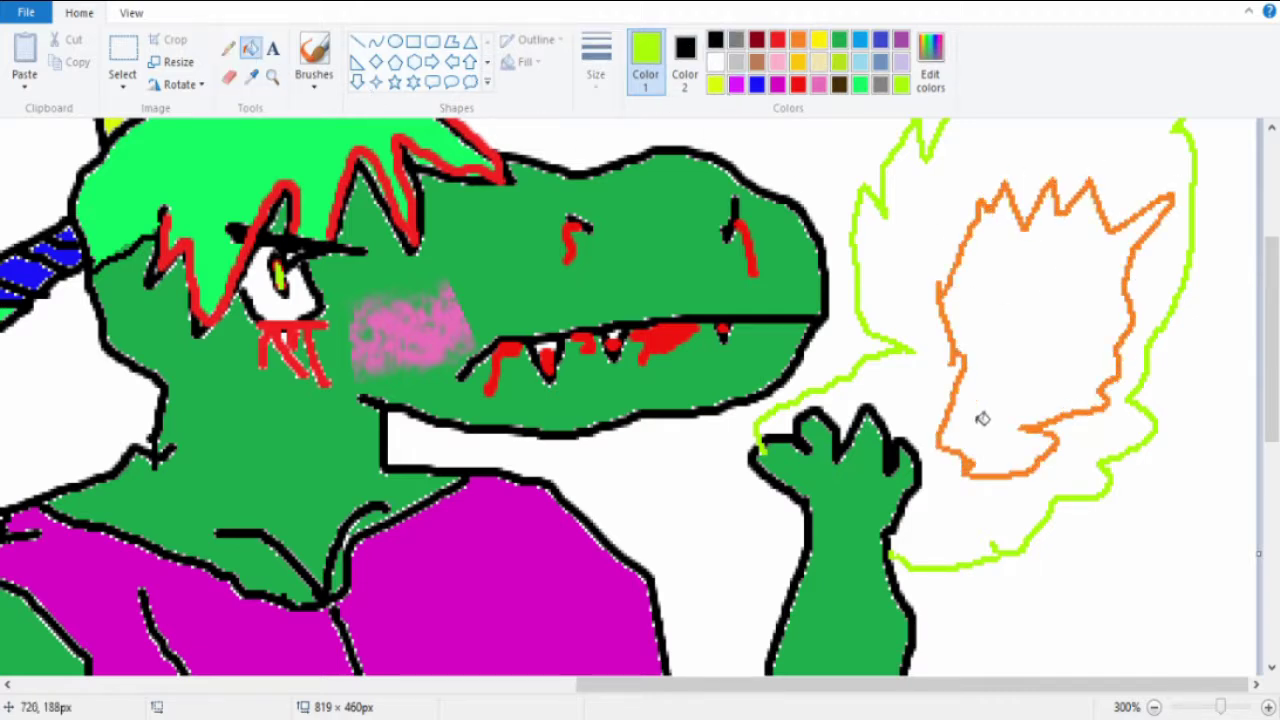
click(980, 453)
click(797, 42)
click(1050, 273)
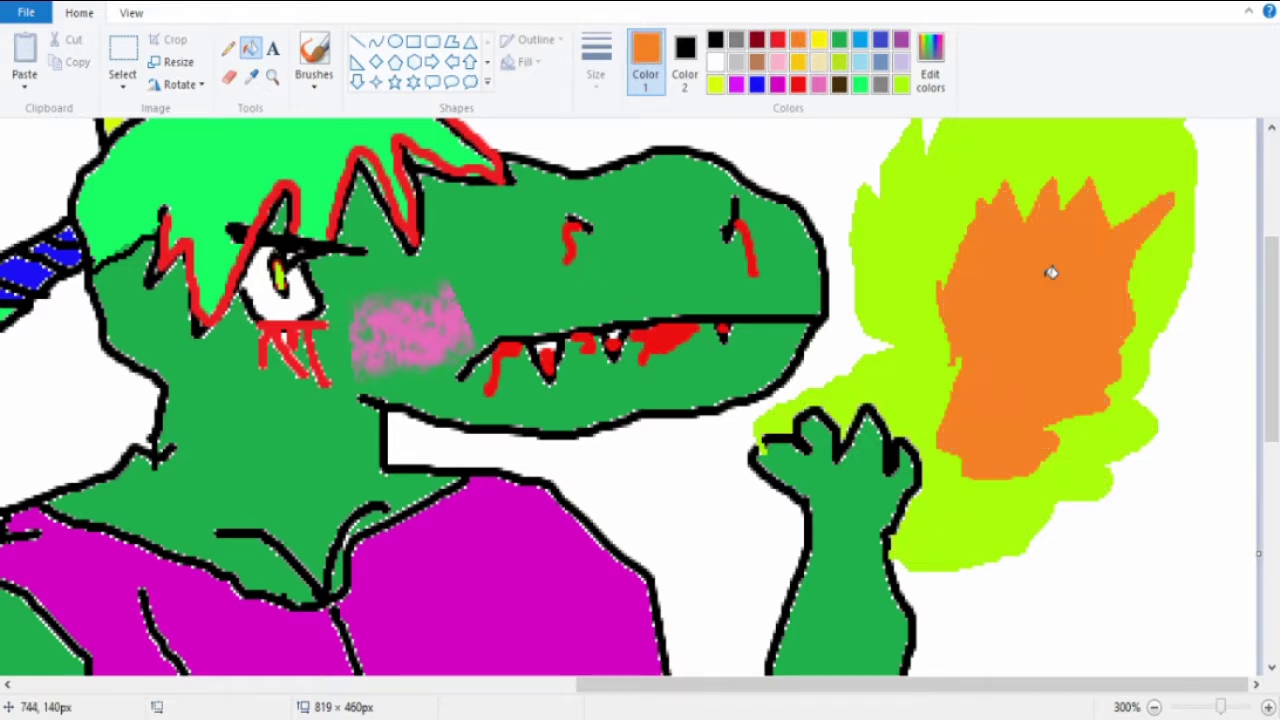
key(ctrl+z)
key(ctrl+z)
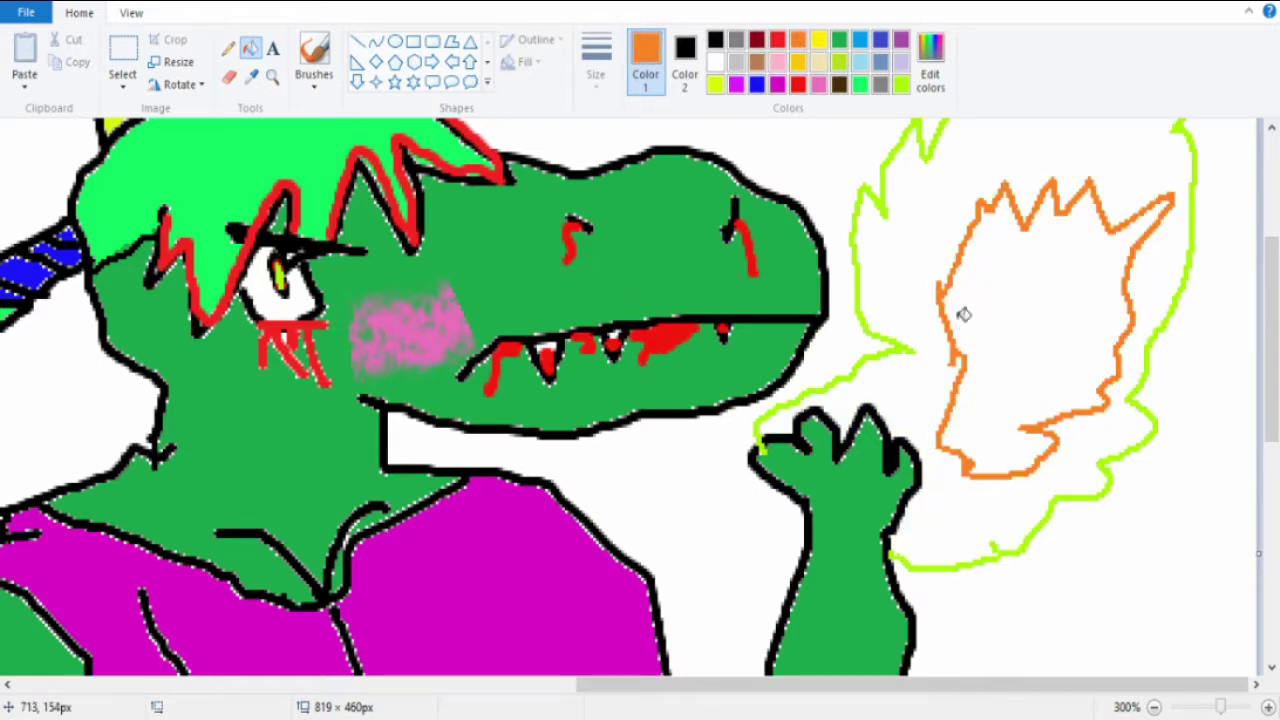
click(898, 85)
click(965, 315)
click(797, 42)
click(940, 174)
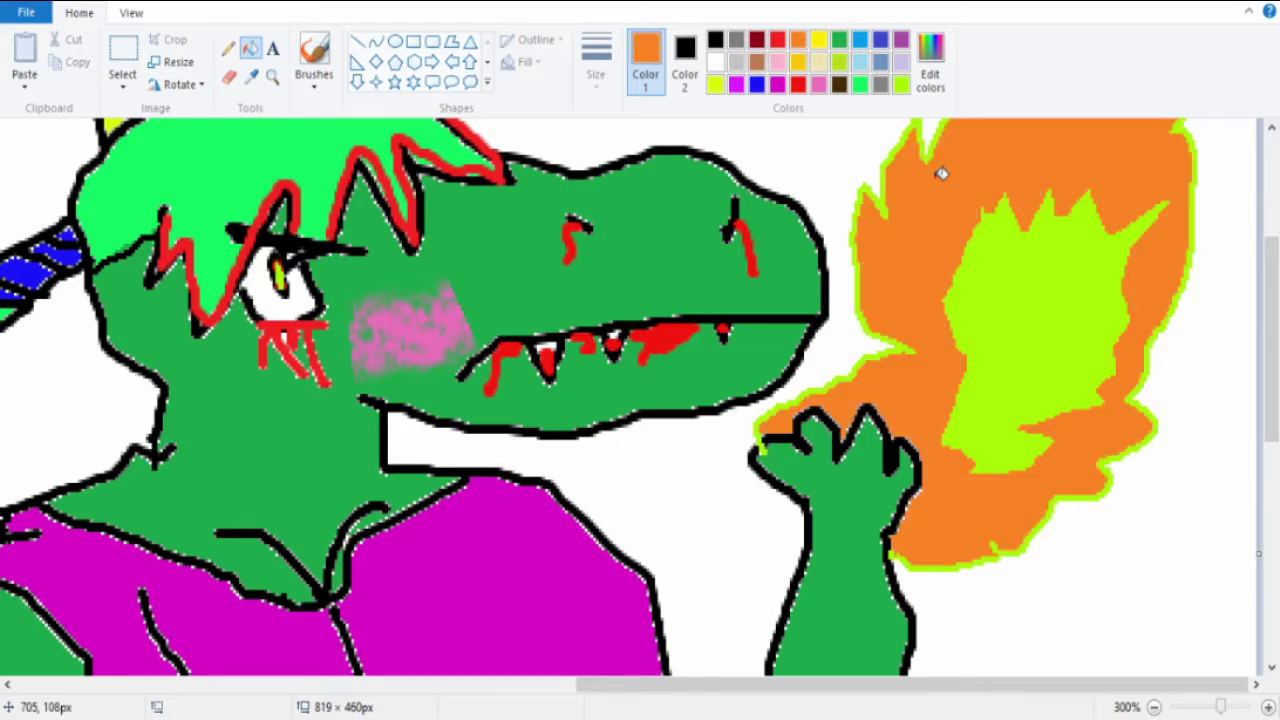
scroll(981, 224, up, 3)
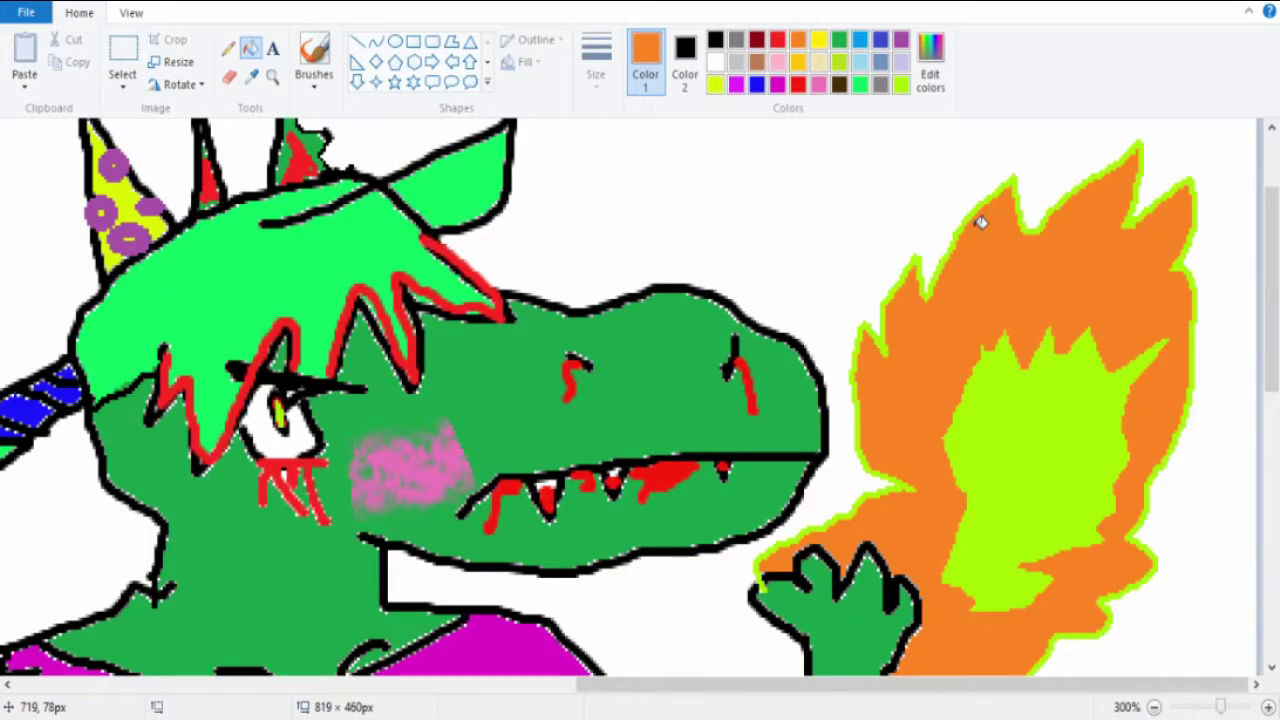
scroll(1003, 280, down, 3)
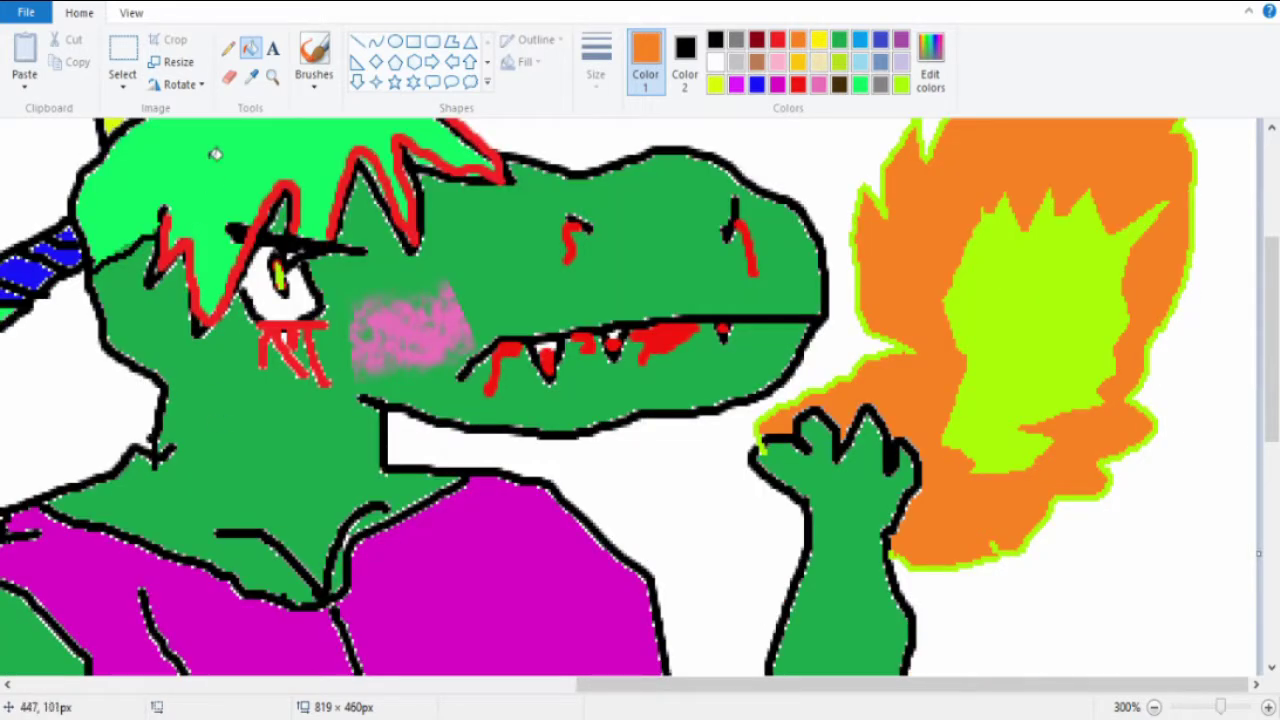
Paint a blue brush streak from the eye up past the hat, retrying several times.
click(866, 52)
click(280, 285)
drag(280, 285, 120, 135)
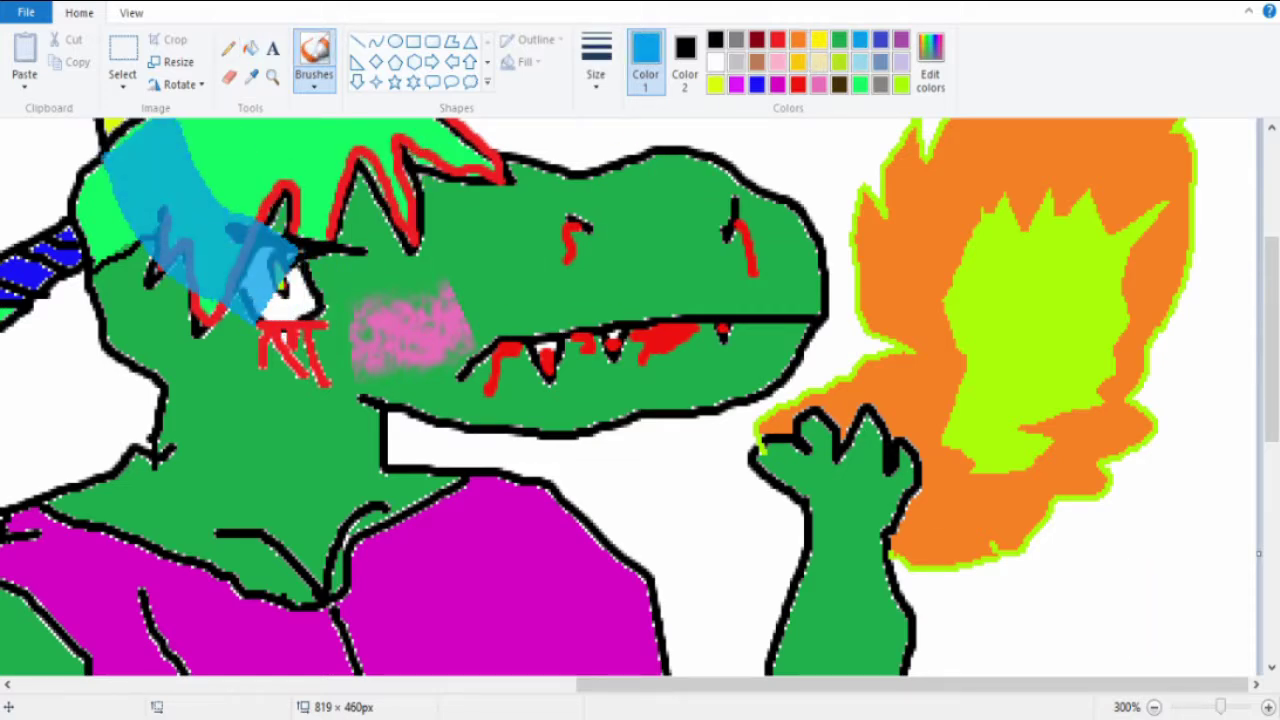
scroll(940, 478, down, 1)
scroll(895, 505, up, 1)
ctrl+scroll(895, 505, down, 1)
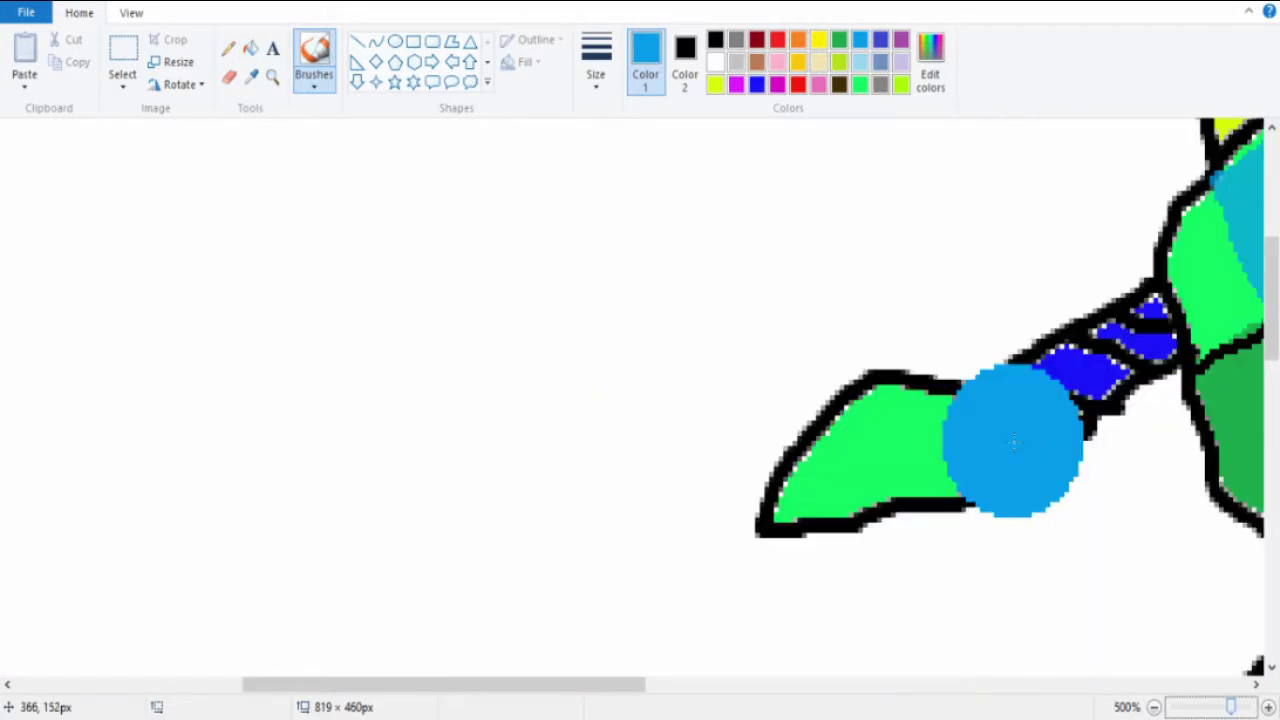
scroll(895, 505, up, 1)
scroll(900, 400, up, 3)
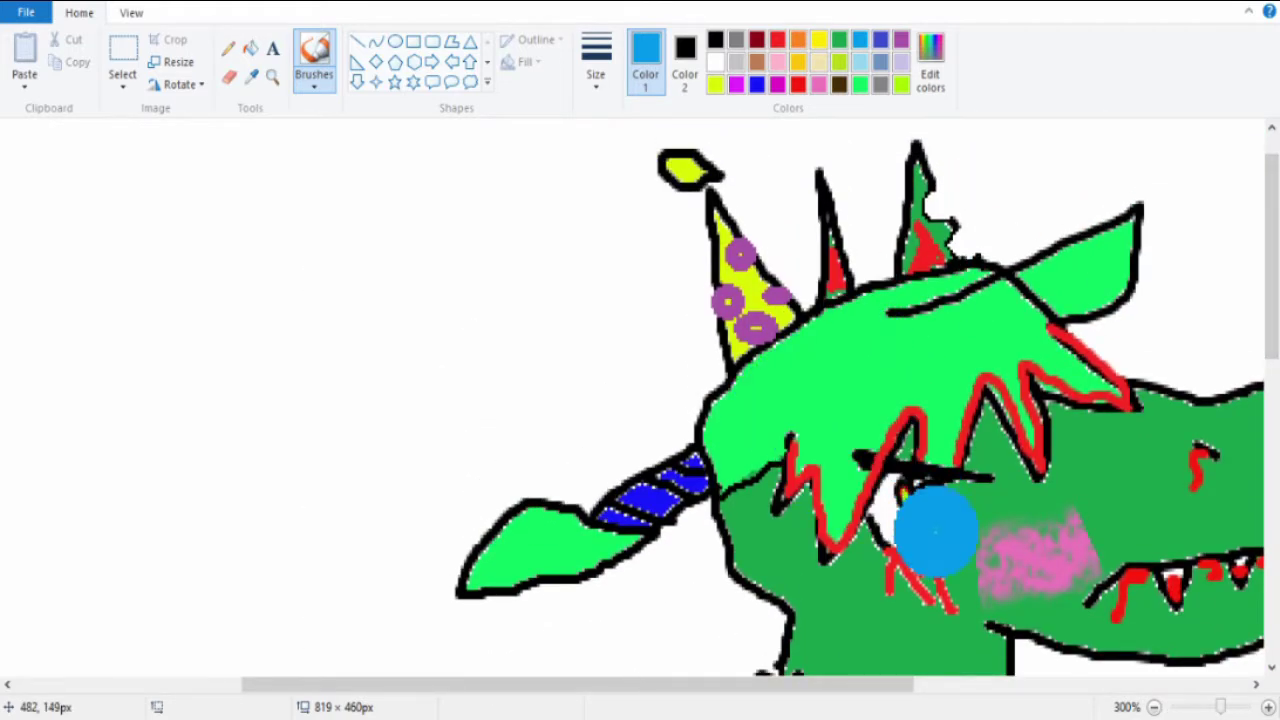
drag(920, 530, 600, 140)
key(ctrl+z)
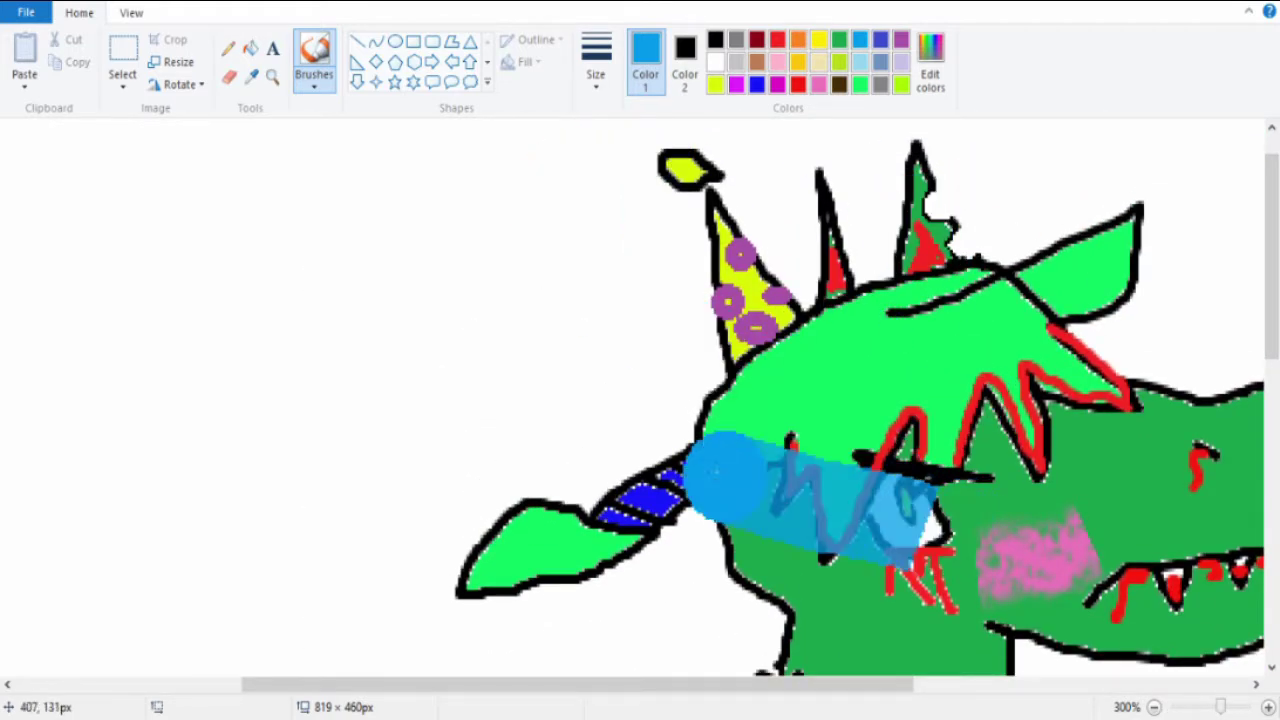
drag(920, 530, 300, 160)
key(ctrl+z)
drag(915, 540, 440, 230)
key(ctrl+z)
drag(915, 510, 630, 140)
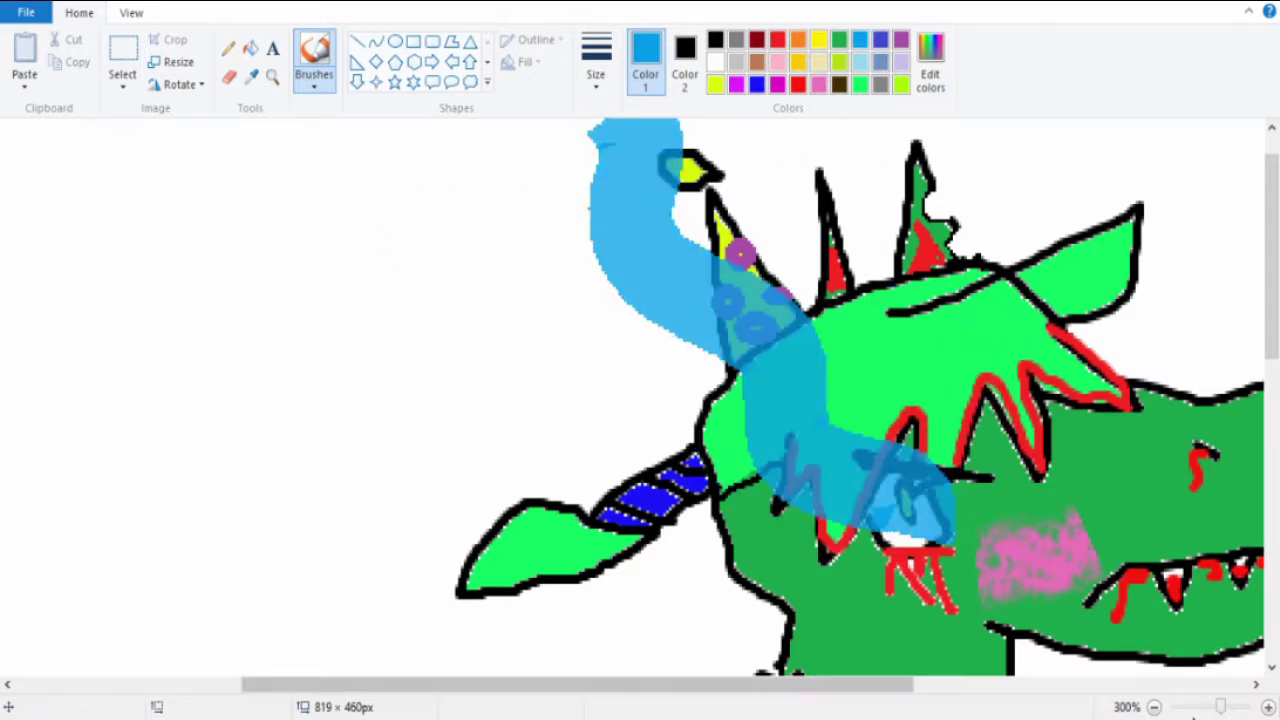
Extend the blue streak off the top edge and add blue dabs near the mouth and hat.
mouse_move(1252, 708)
mouse_down()
mouse_move(1220, 708)
mouse_move(1232, 708)
mouse_up()
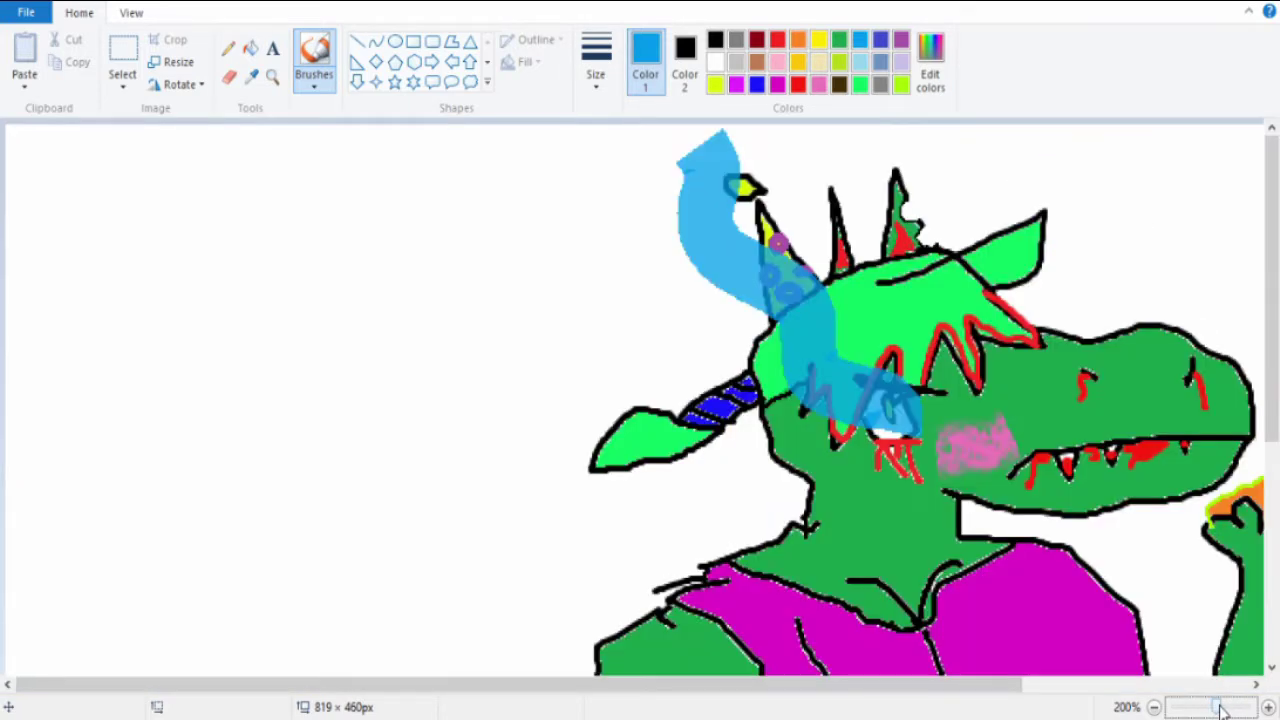
drag(1080, 684, 600, 684)
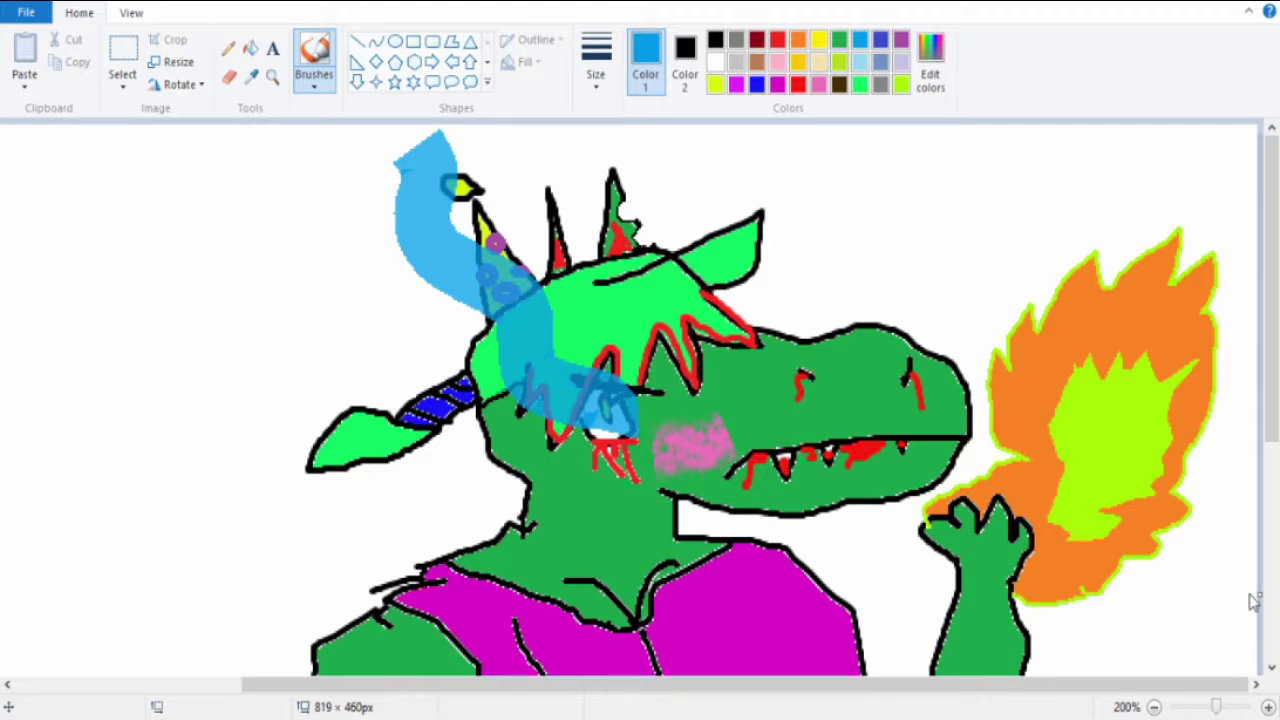
click(742, 446)
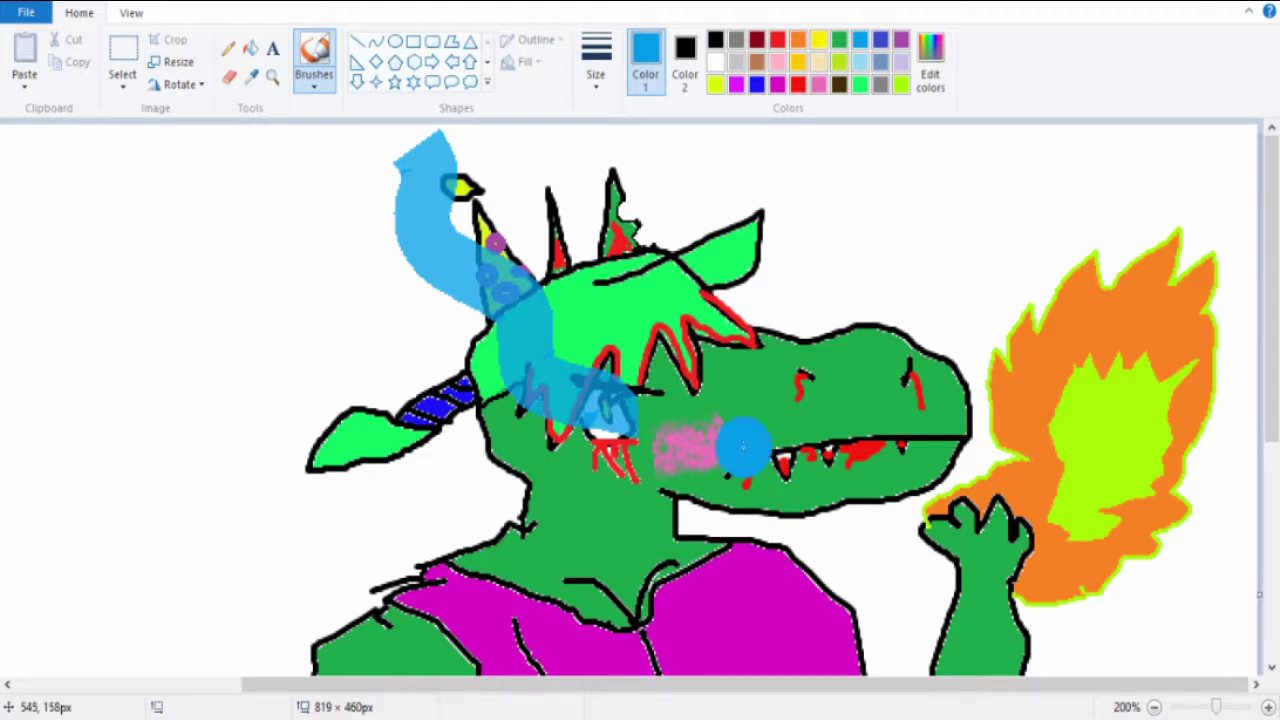
drag(417, 165, 345, 125)
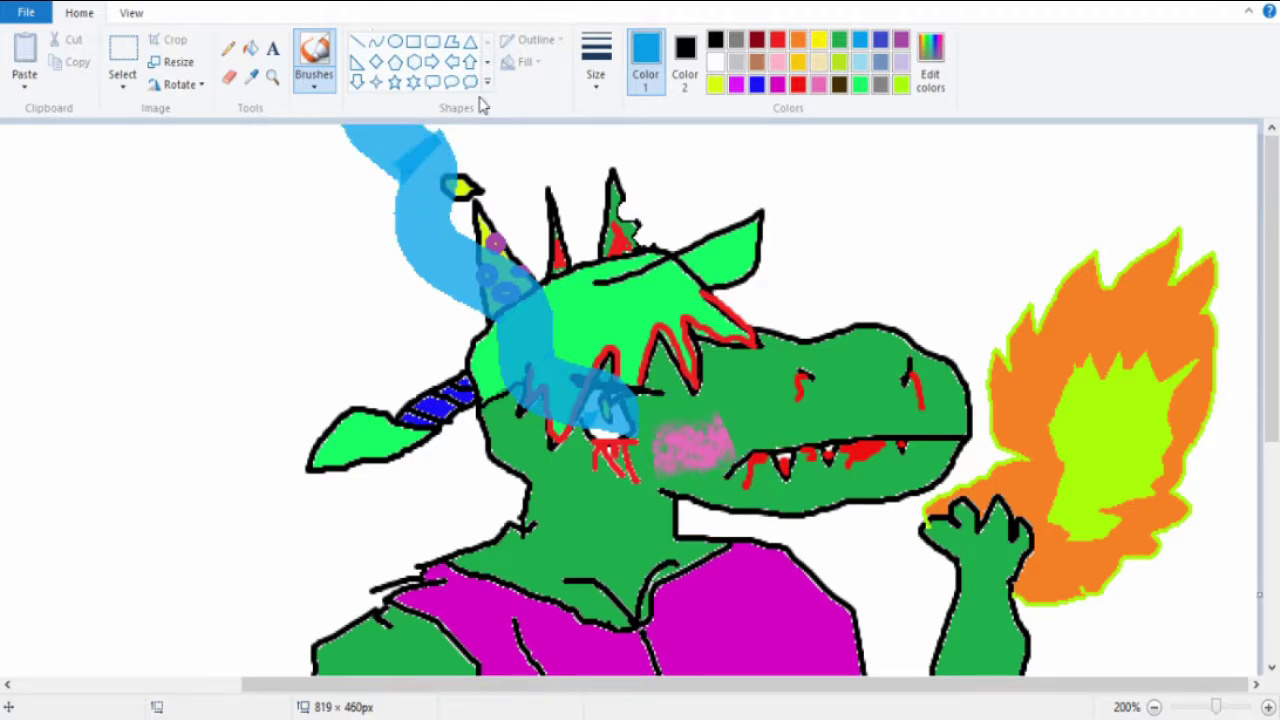
drag(1215, 707, 1236, 708)
click(1236, 708)
drag(700, 650, 770, 560)
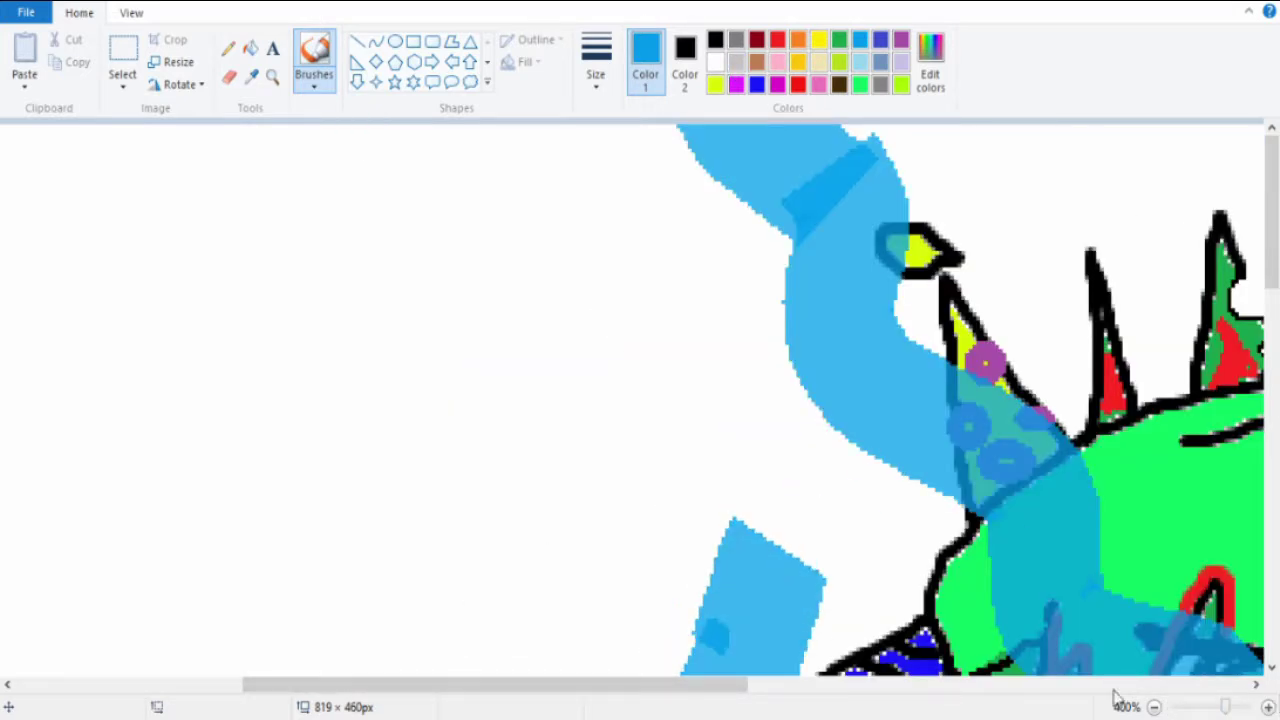
drag(500, 685, 780, 685)
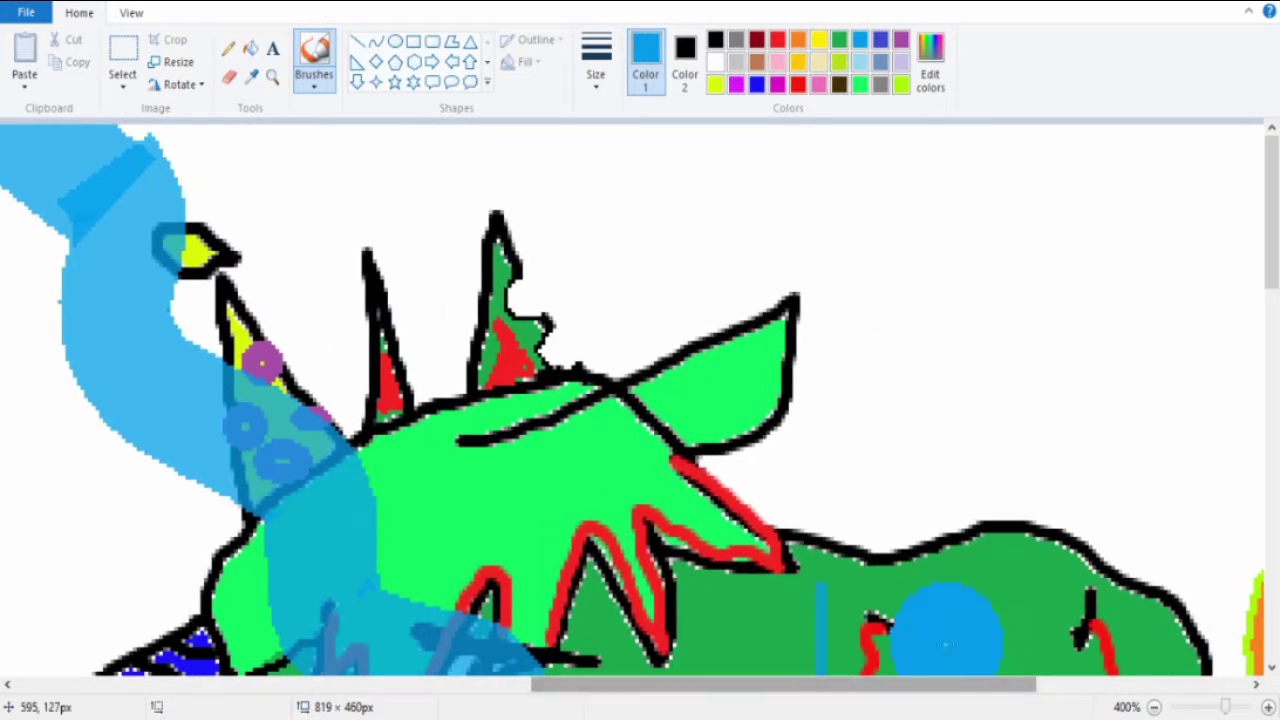
drag(800, 520, 830, 560)
scroll(820, 545, down, 3)
scroll(760, 530, down, 3)
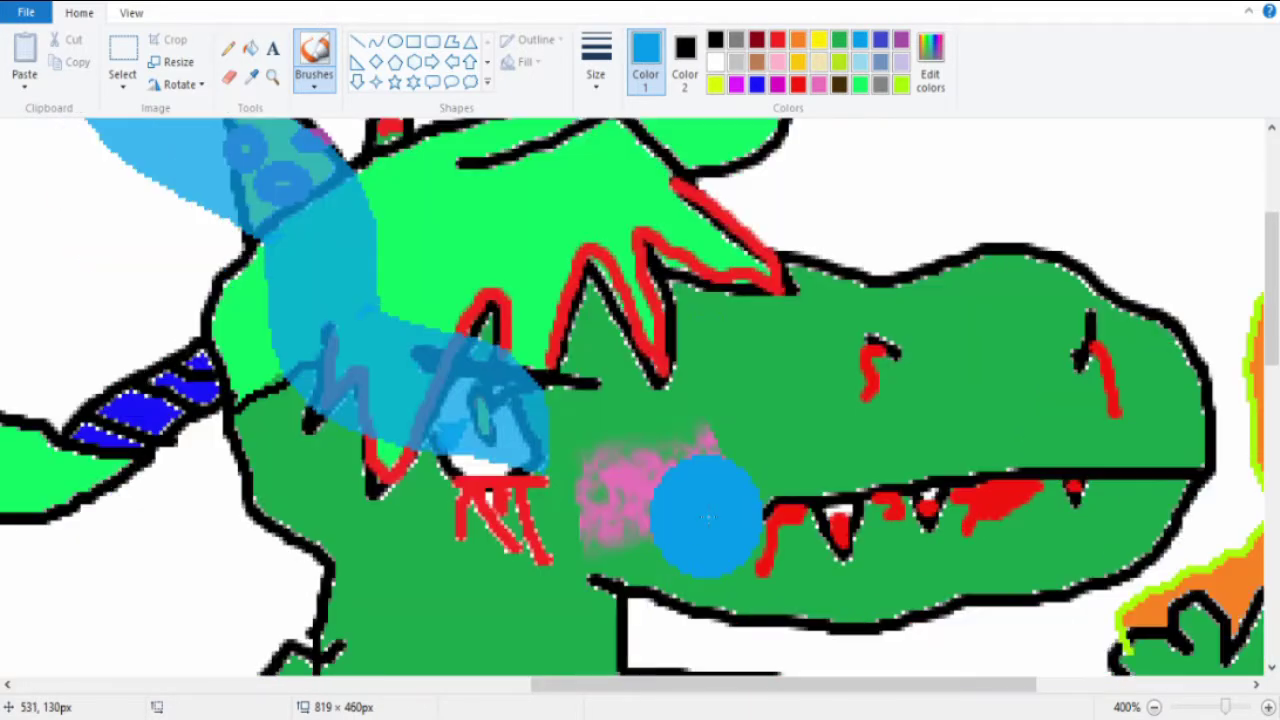
scroll(710, 520, down, 3)
scroll(710, 515, down, 5)
scroll(710, 515, up, 1)
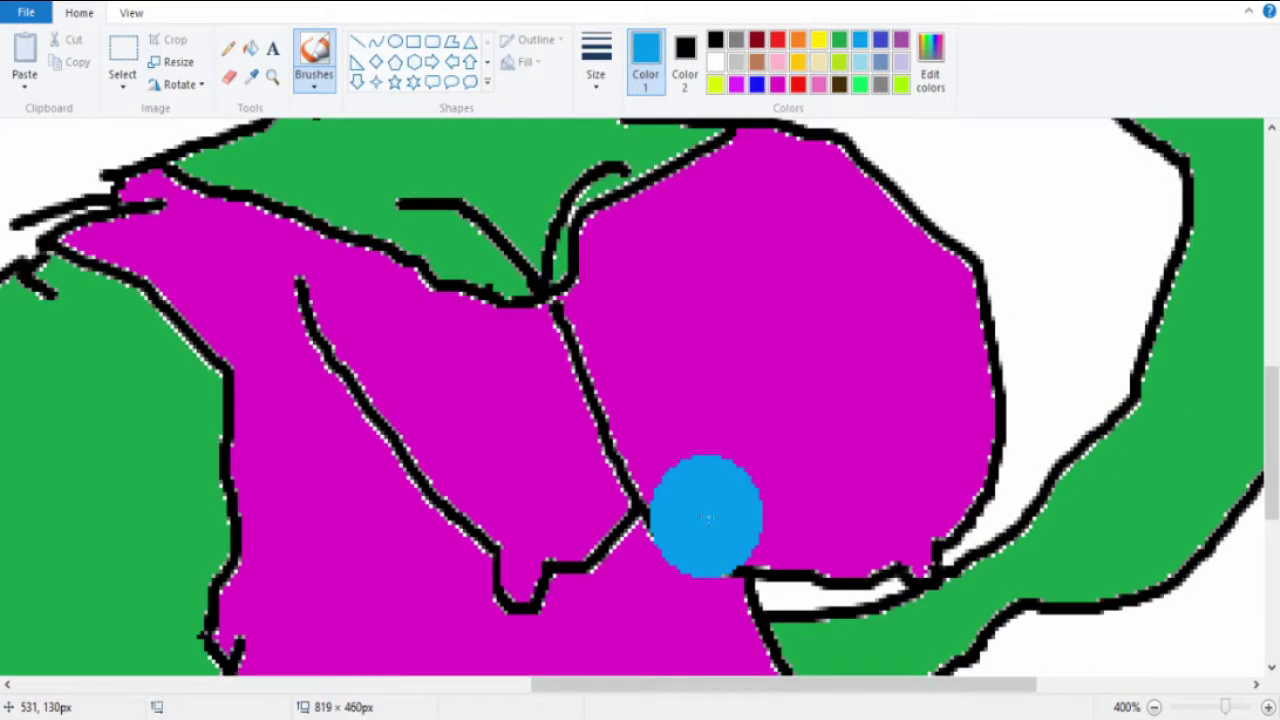
scroll(510, 358, up, 3)
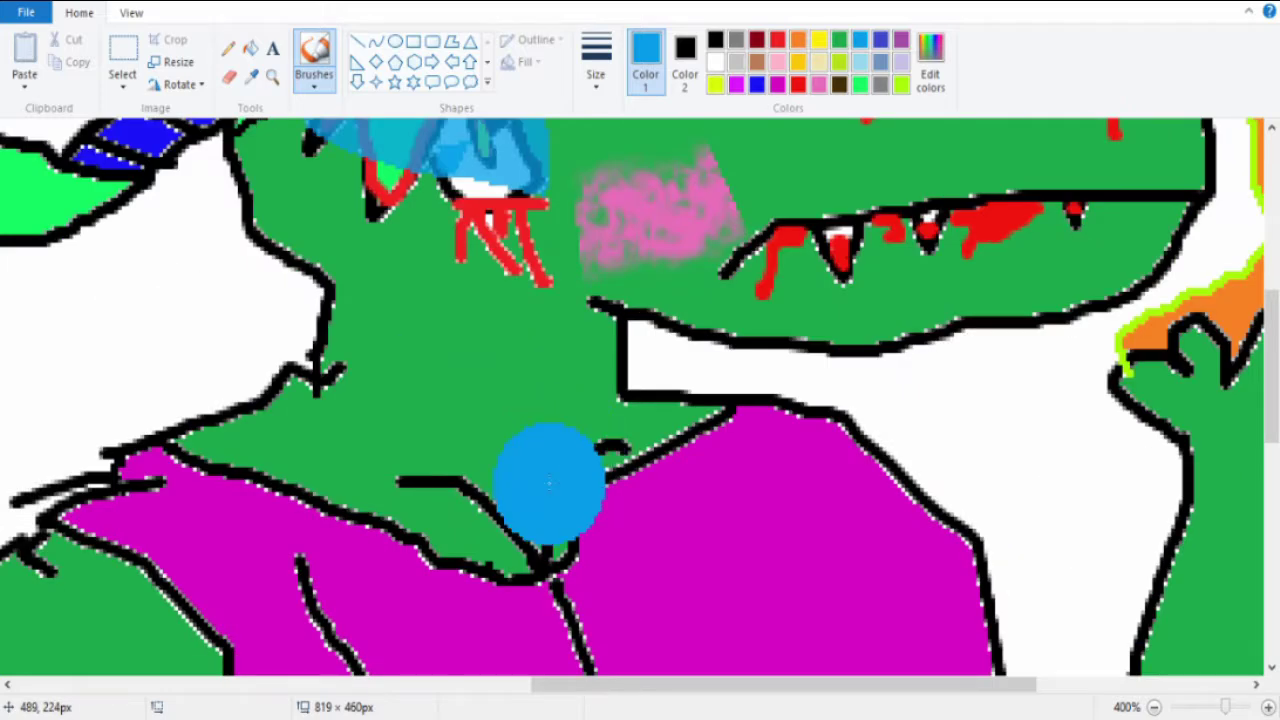
Pencil black top and bottom collar edges across the neck.
click(229, 47)
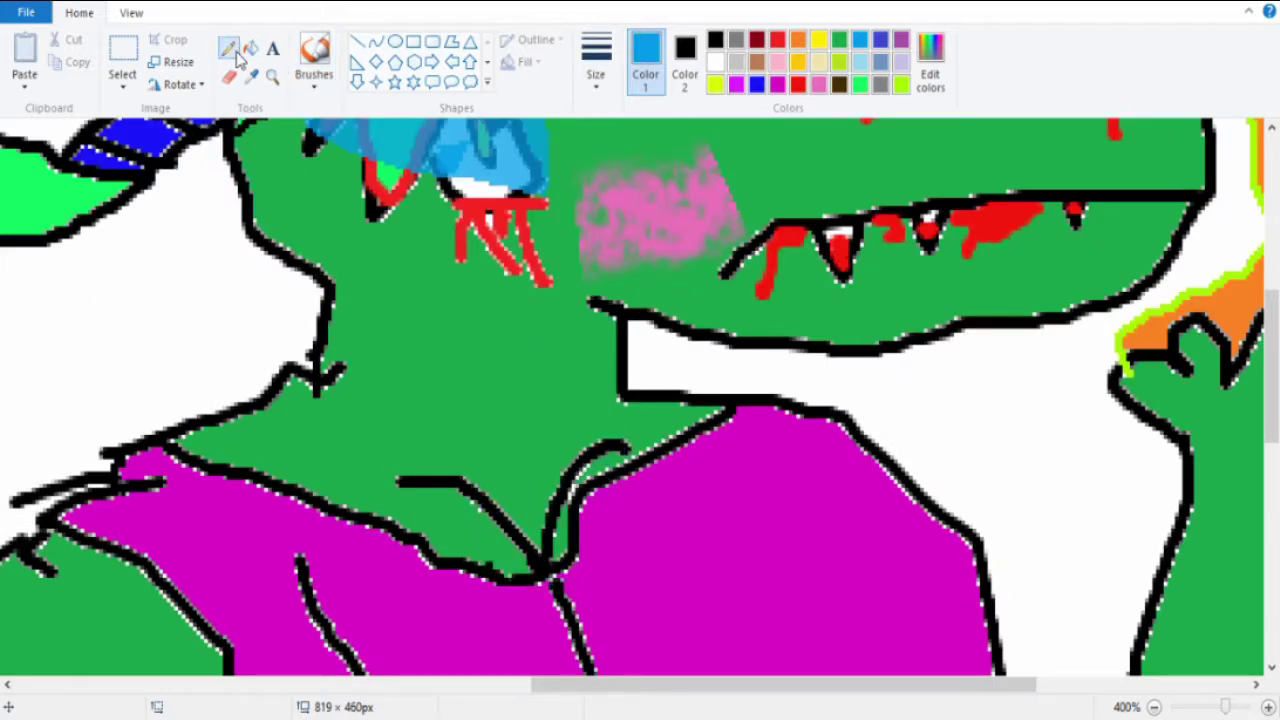
click(715, 84)
click(715, 41)
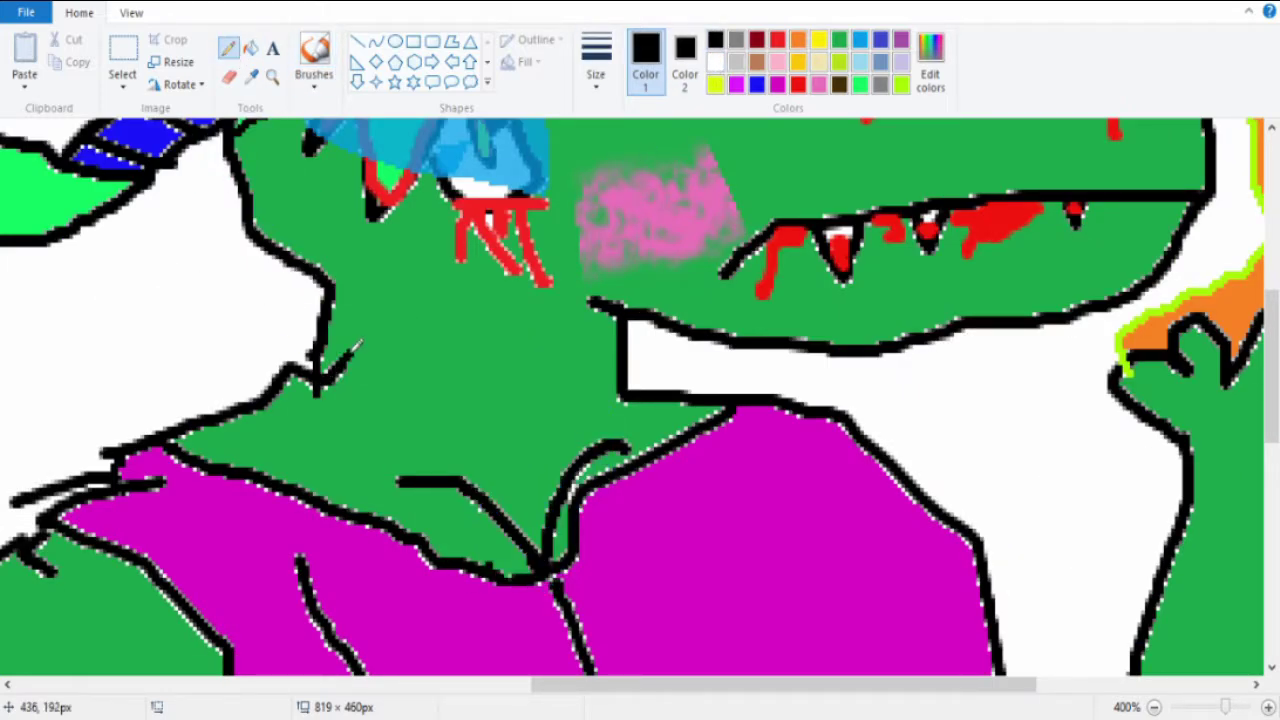
drag(335, 370, 520, 350)
key(ctrl+z)
key(ctrl+z)
key(ctrl+z)
key(ctrl+z)
drag(325, 348, 630, 320)
drag(325, 402, 655, 378)
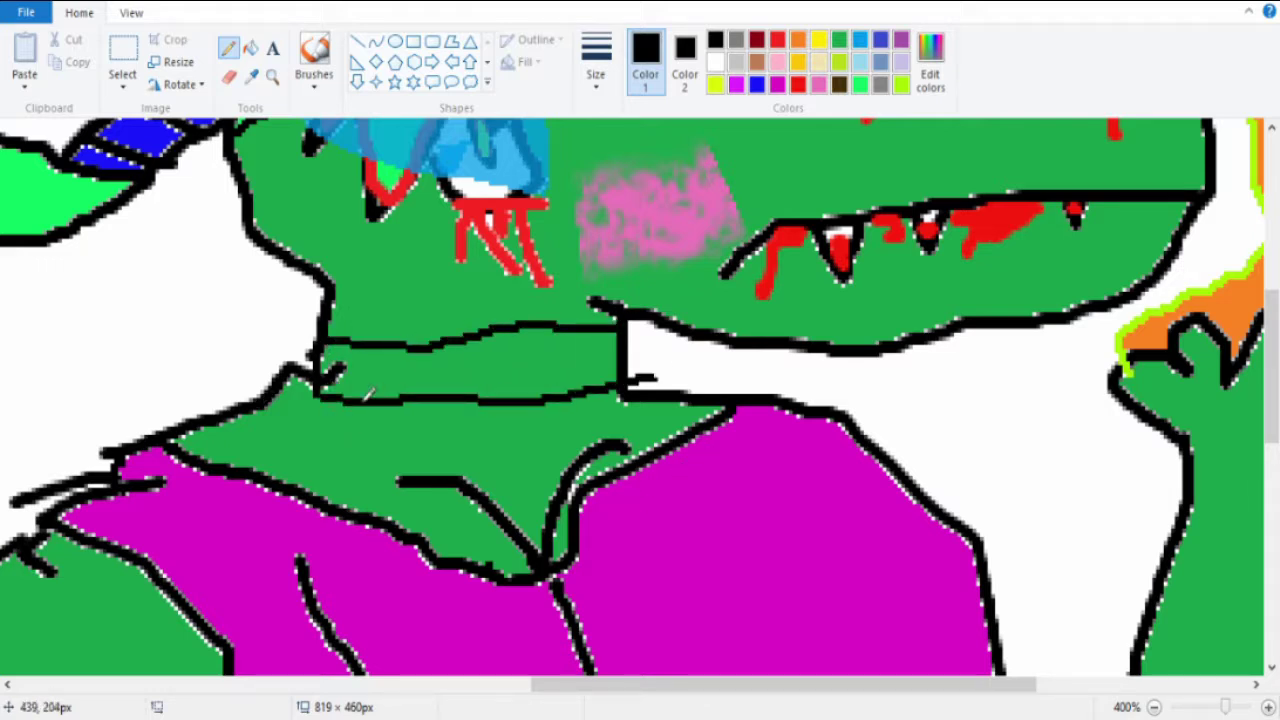
Fill the collar band black and draw two white ellipse spots on it.
click(250, 48)
click(480, 370)
click(229, 48)
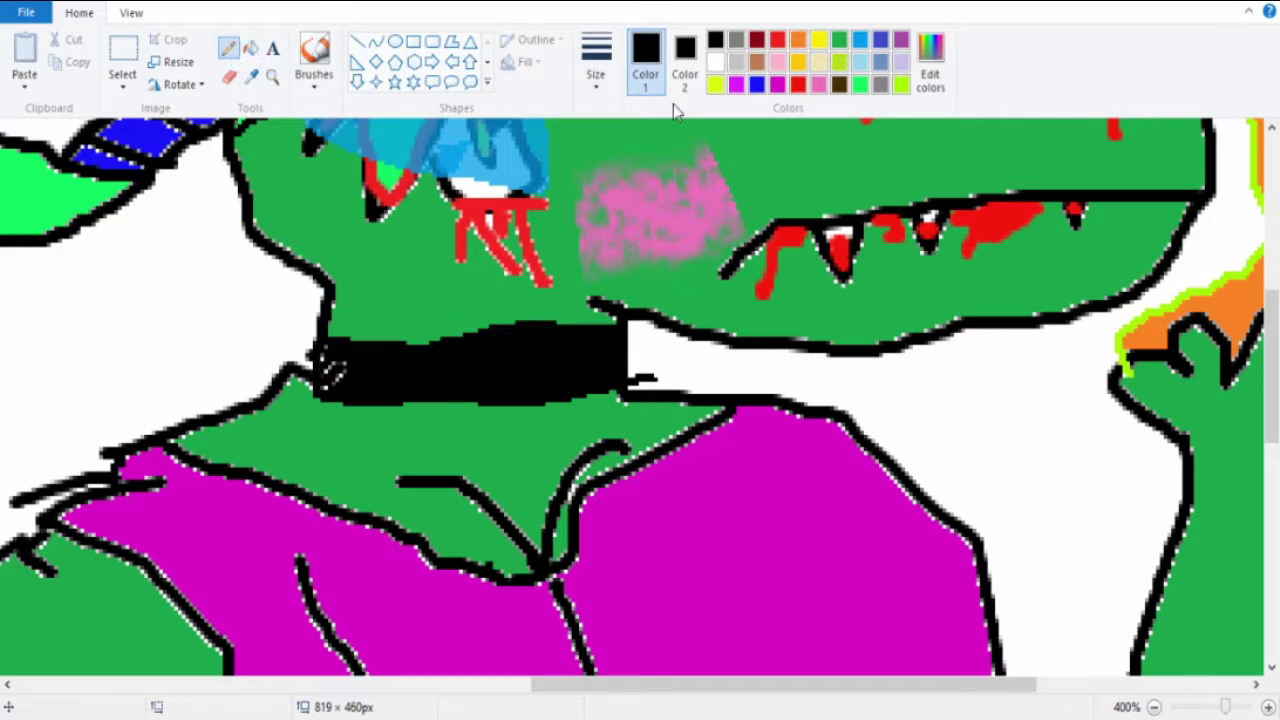
click(716, 62)
click(396, 42)
mouse_move(348, 360)
mouse_down()
mouse_move(384, 392)
mouse_move(486, 386)
mouse_up()
mouse_move(516, 346)
mouse_down()
mouse_move(550, 374)
mouse_move(610, 362)
mouse_up()
Pencil black spikes on both collar ends and a tooth above the mouth.
click(229, 47)
click(716, 42)
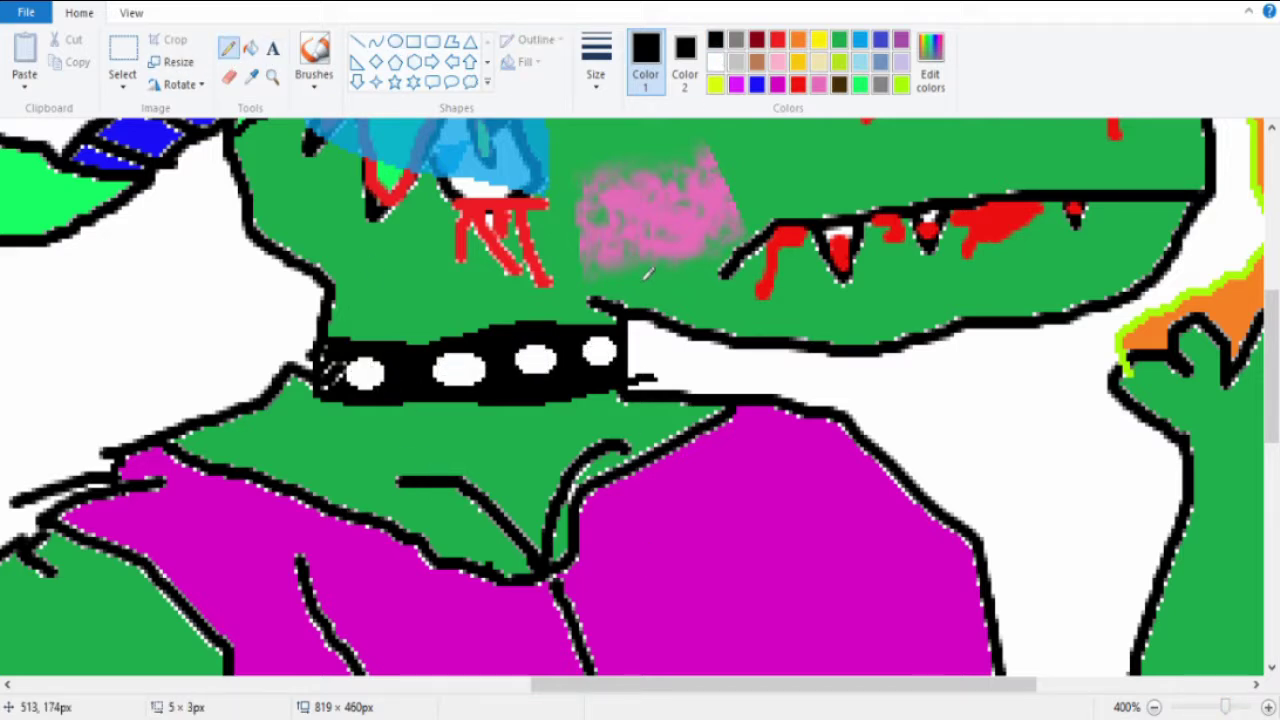
drag(640, 300, 665, 358)
drag(315, 350, 252, 324)
drag(252, 324, 305, 360)
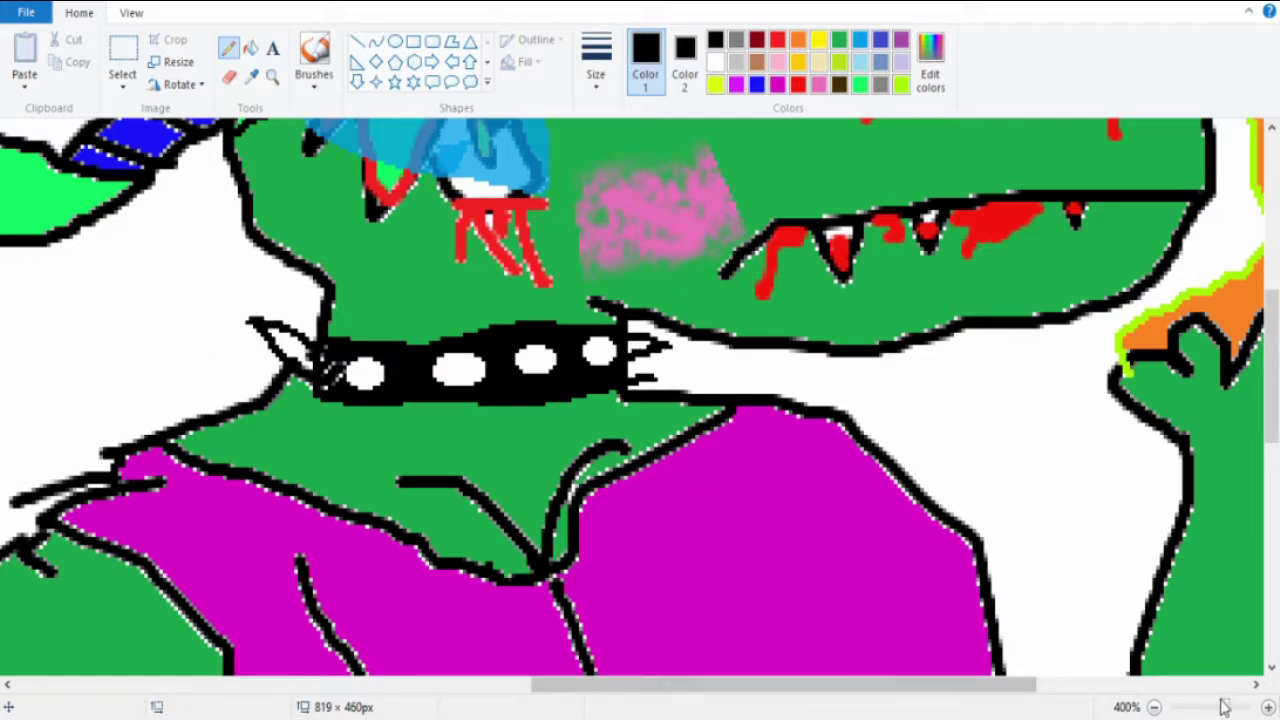
scroll(640, 400, up, 3)
mouse_move(1108, 462)
mouse_down()
mouse_move(1140, 412)
mouse_move(1170, 462)
mouse_up()
Outline three more teeth above the mouth line and fill all the teeth white.
mouse_move(995, 468)
mouse_down()
mouse_move(1035, 420)
mouse_move(1045, 466)
mouse_up()
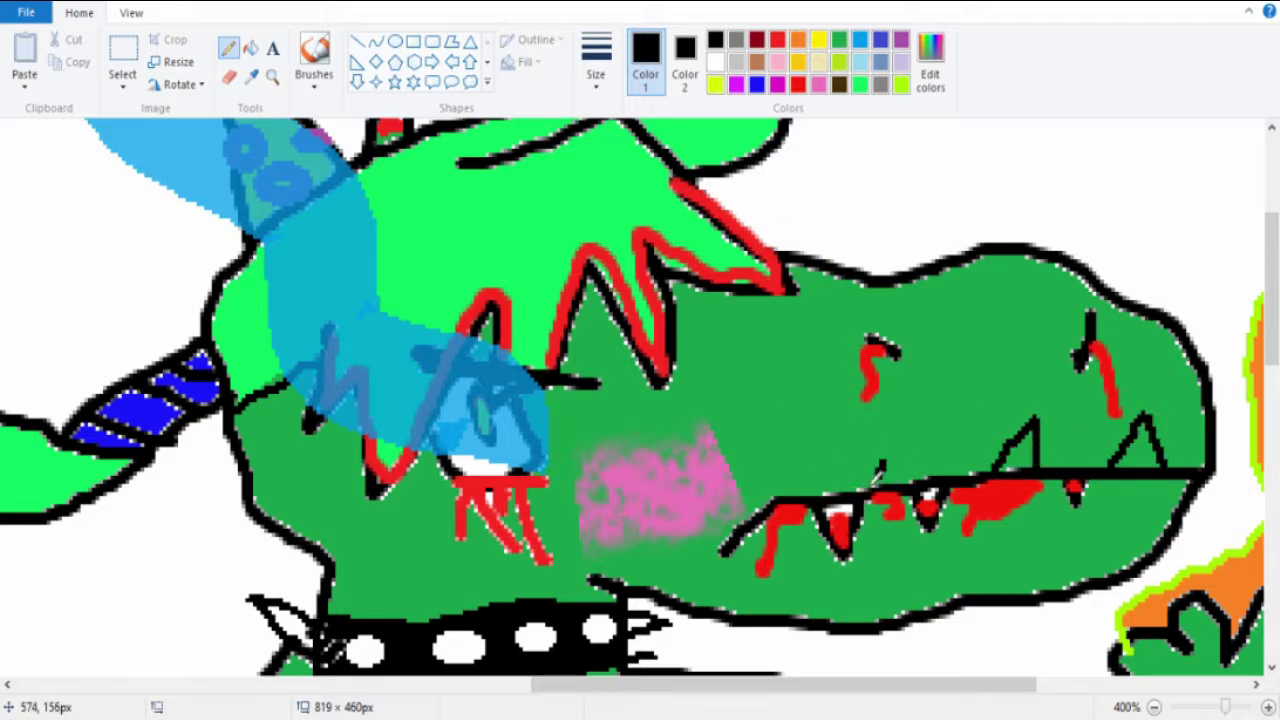
drag(875, 486, 900, 448)
drag(900, 448, 915, 484)
drag(786, 498, 798, 440)
drag(798, 440, 824, 494)
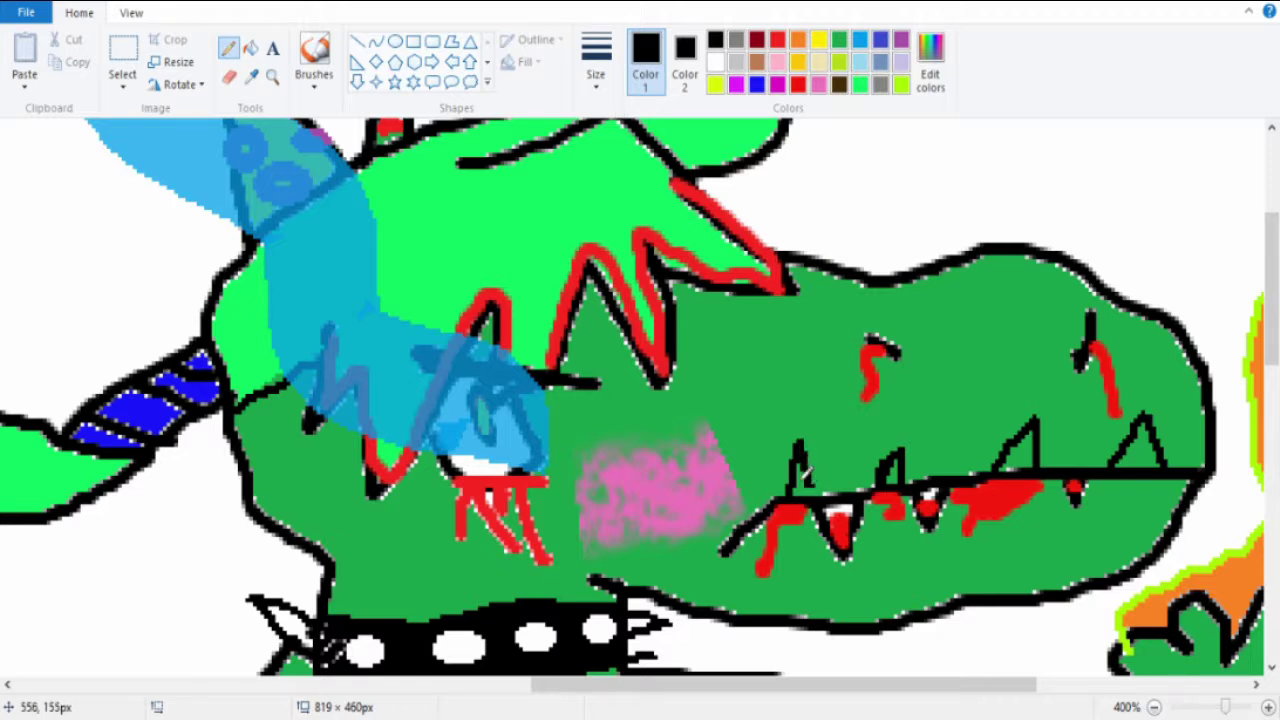
click(252, 47)
click(715, 62)
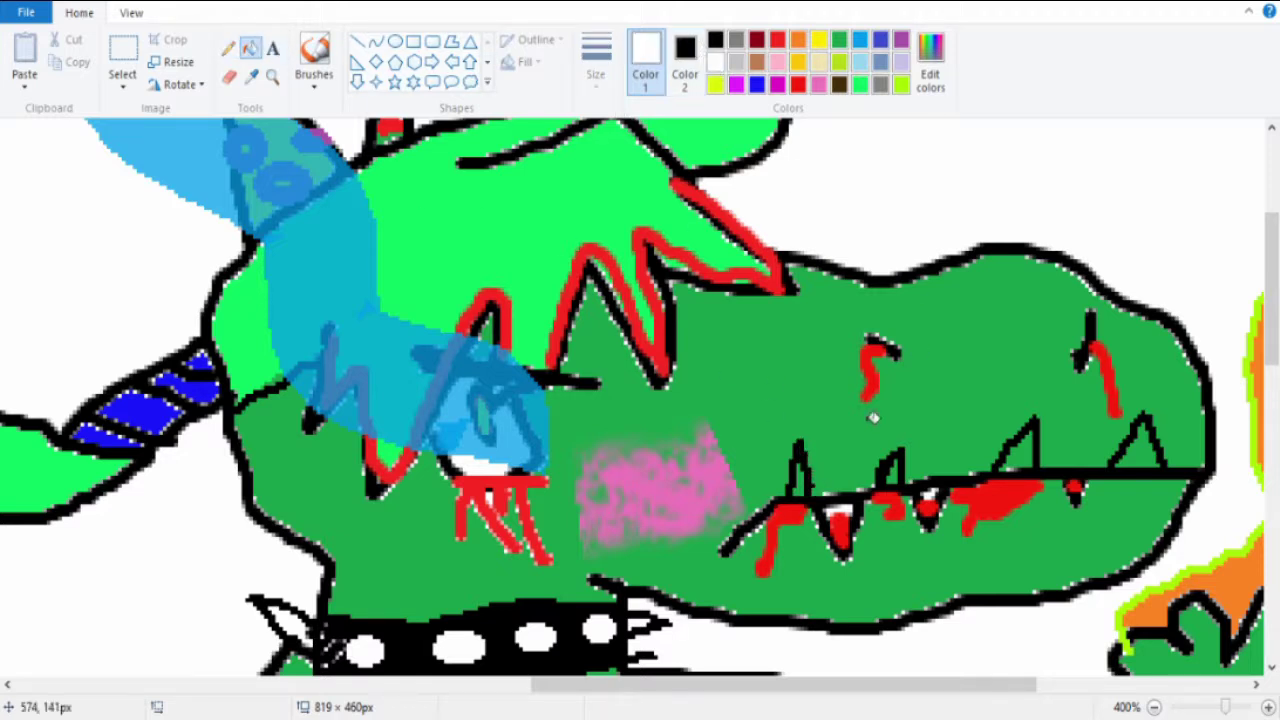
click(800, 480)
click(895, 472)
click(1030, 452)
click(1150, 447)
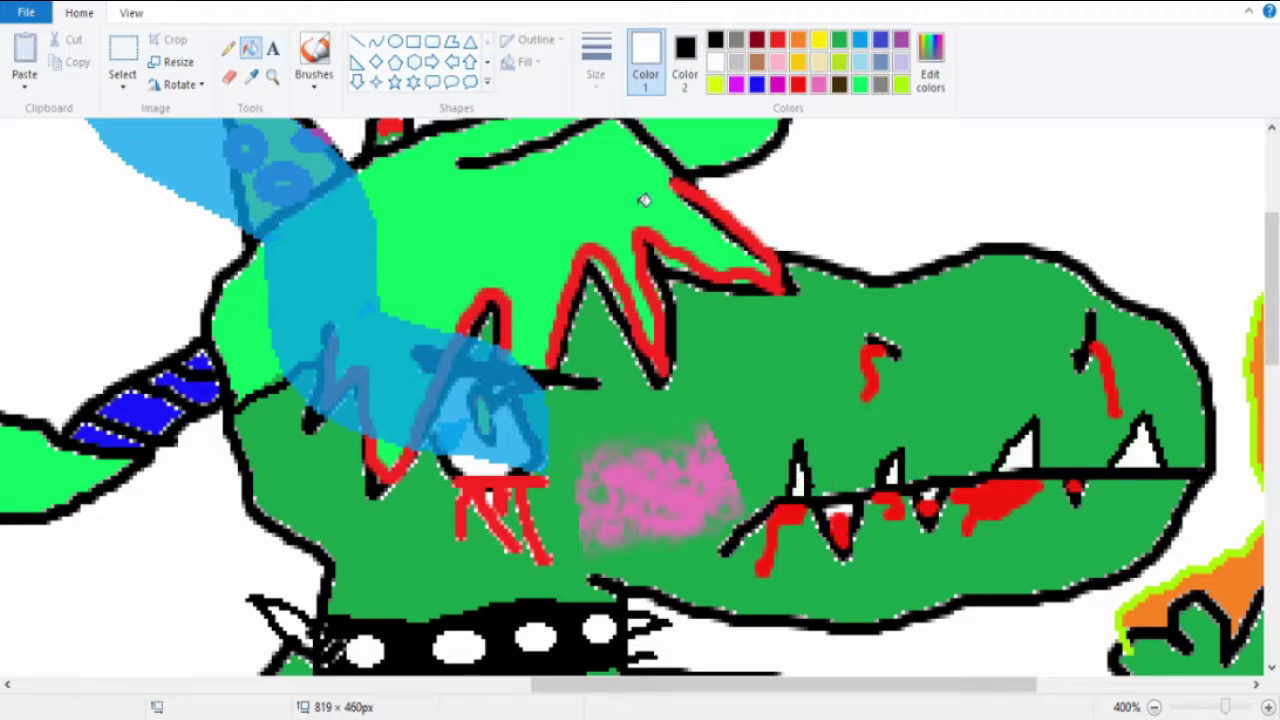
Paint dark red tips on two teeth, undoing a stray mark.
click(800, 85)
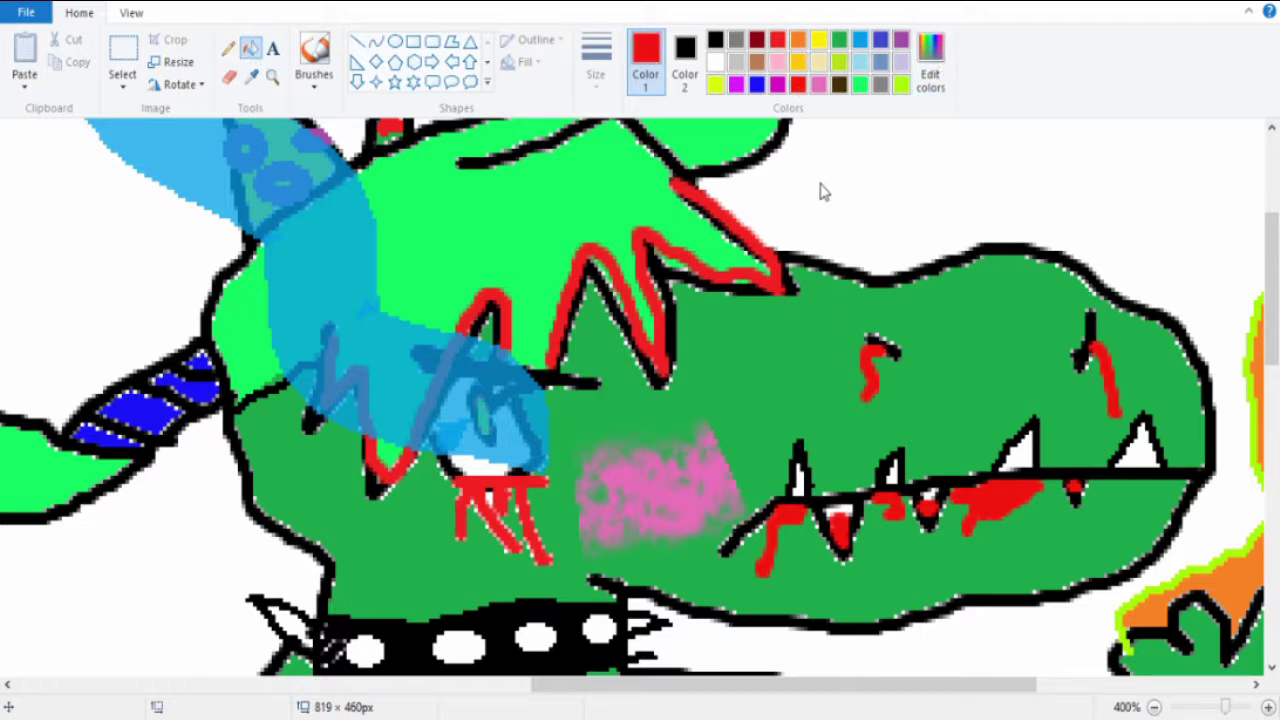
click(778, 85)
click(314, 60)
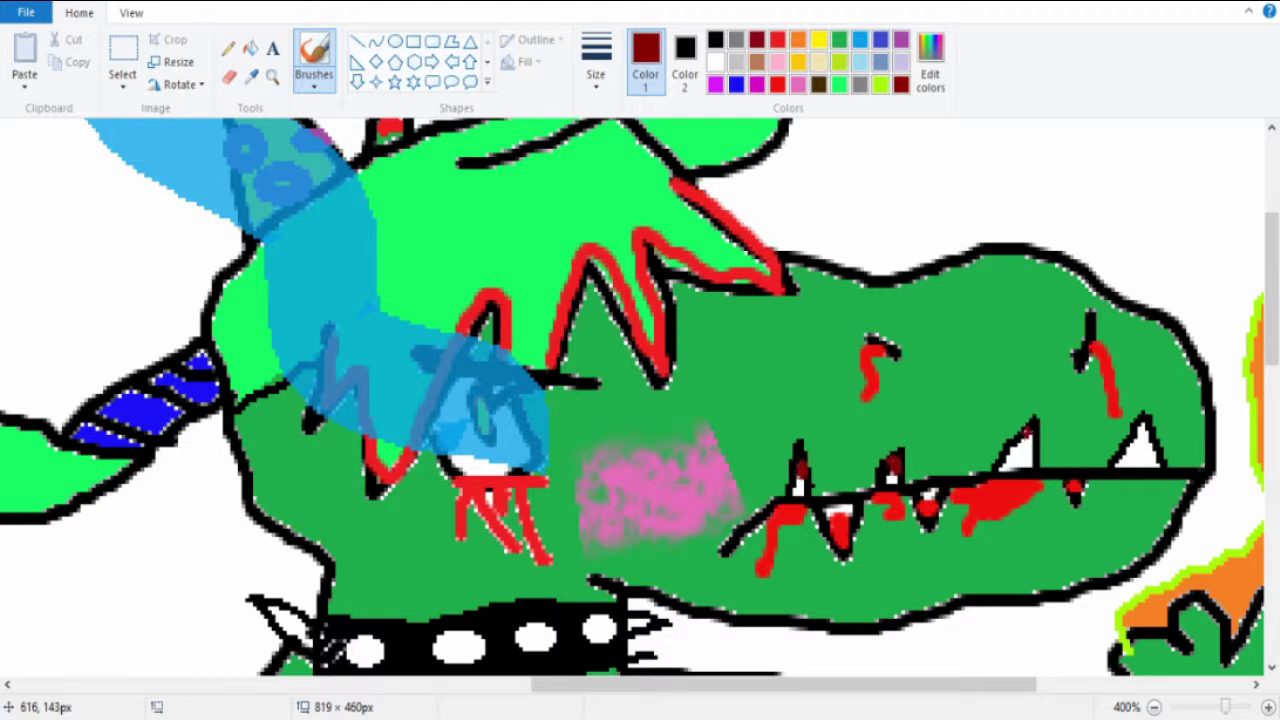
drag(1030, 432, 1022, 452)
drag(1146, 428, 1148, 455)
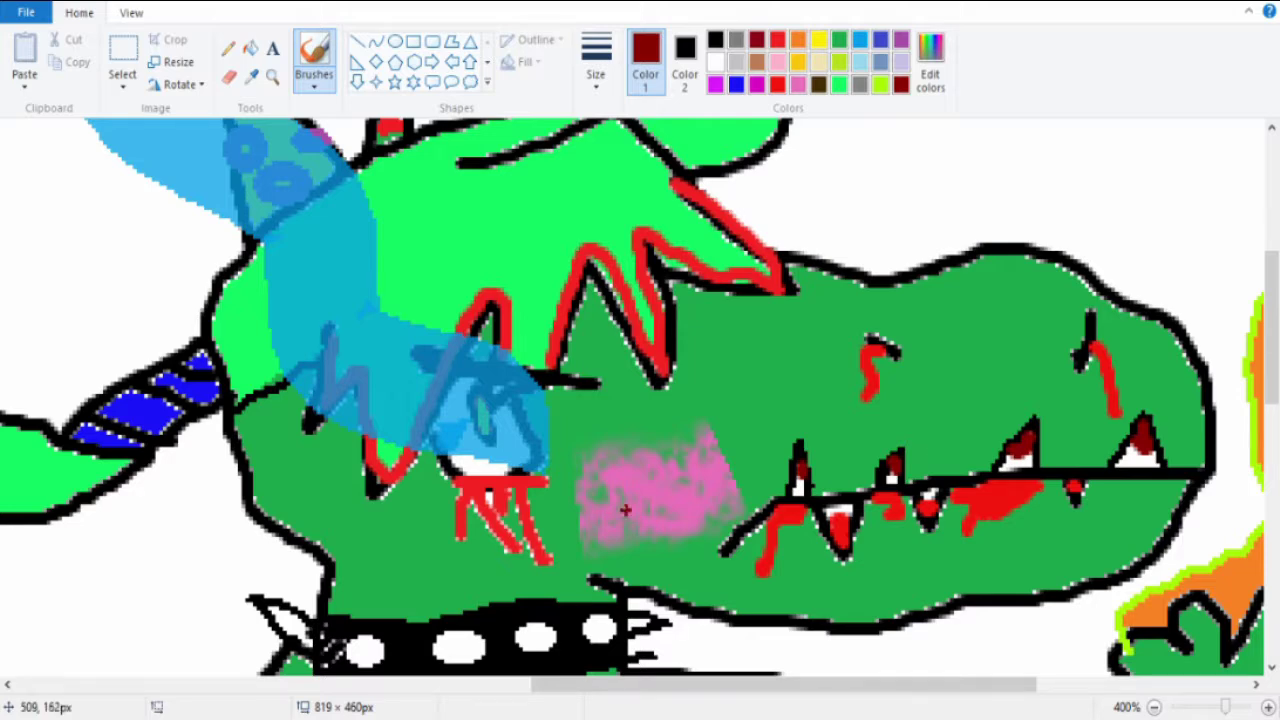
scroll(928, 450, down, 5)
scroll(625, 510, down, 5)
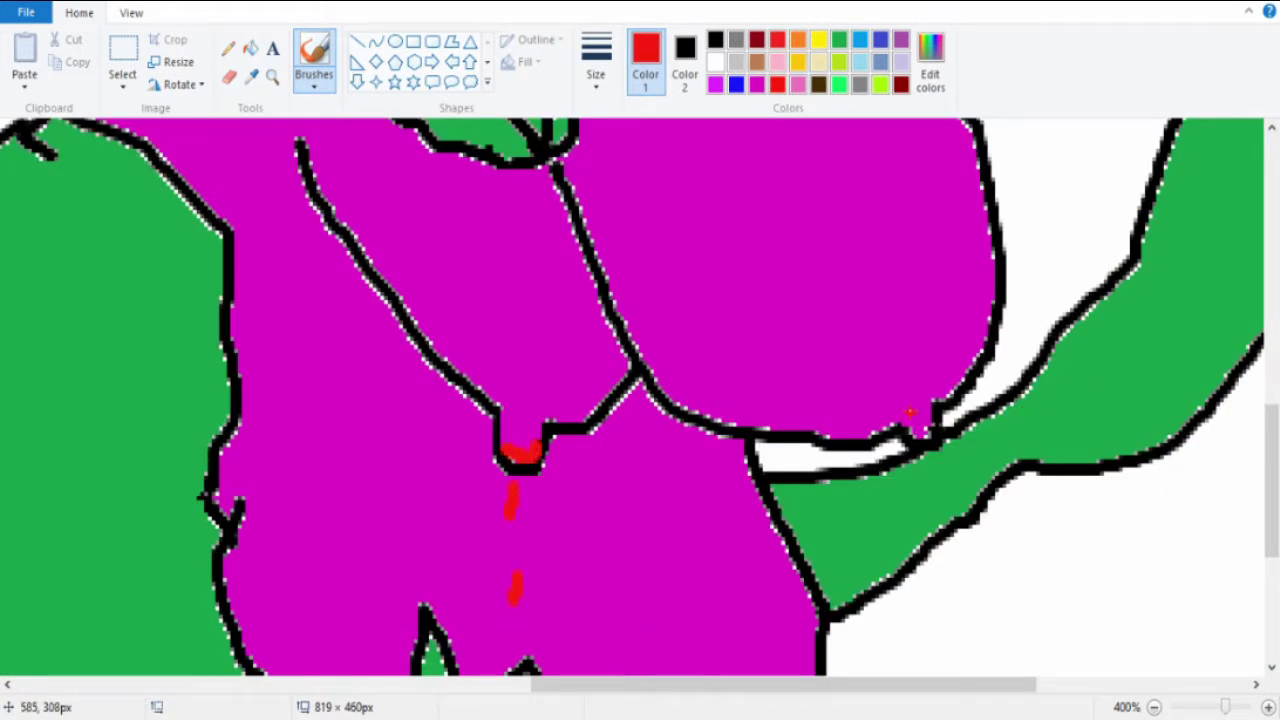
key(ctrl+z)
Add red blood drips down the body and red spots on the claw.
click(940, 476)
click(922, 580)
click(950, 625)
scroll(950, 625, down, 3)
click(938, 595)
scroll(960, 590, down, 3)
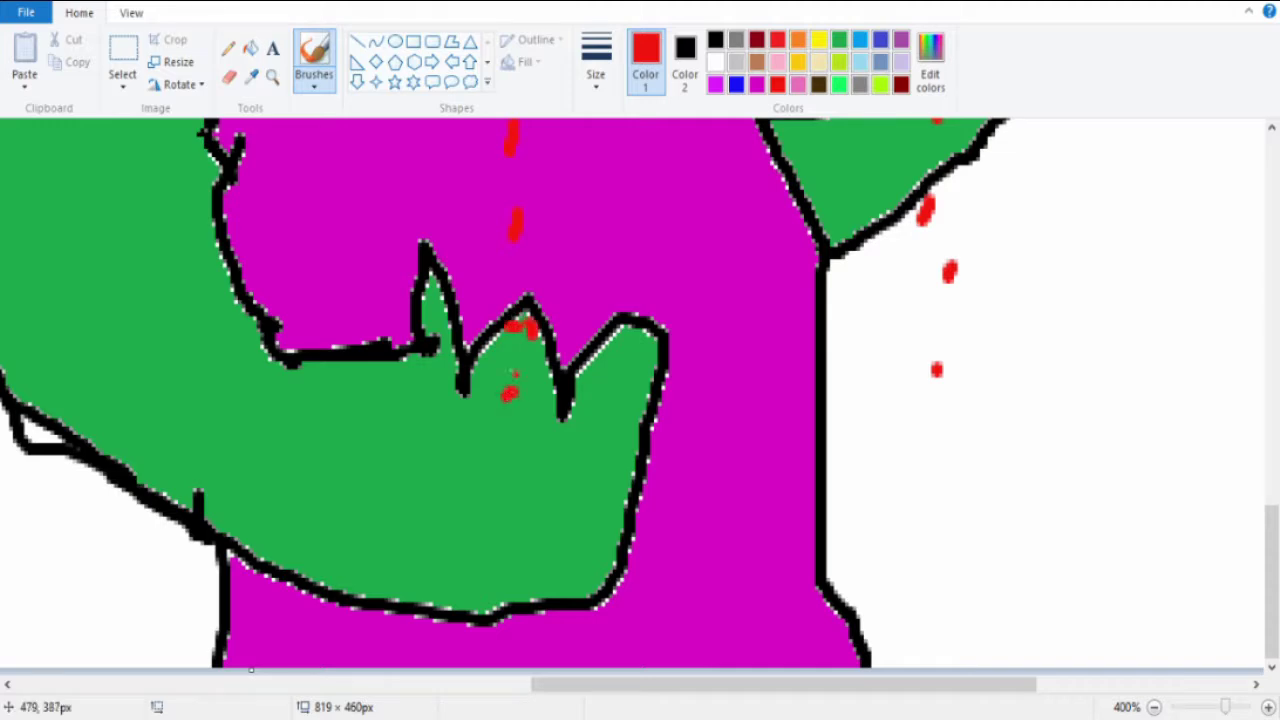
click(575, 392)
mouse_move(520, 348)
mouse_down()
mouse_move(510, 385)
mouse_move(548, 365)
mouse_up()
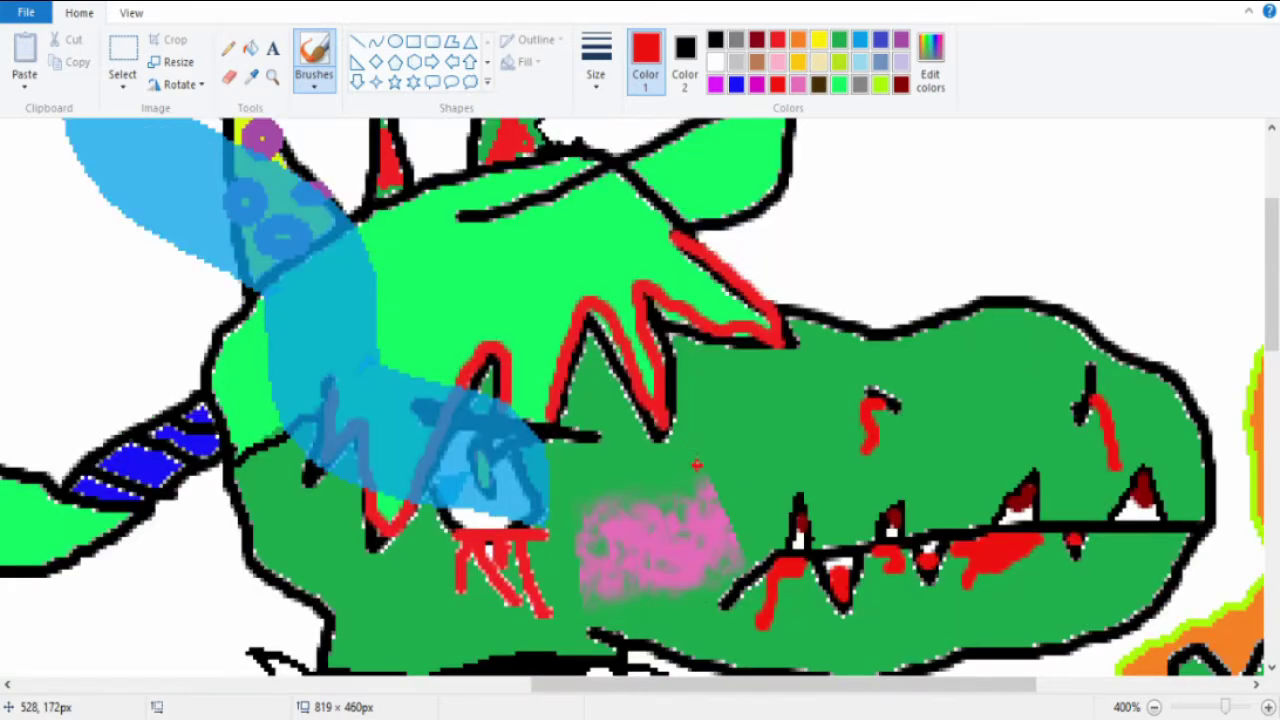
scroll(698, 461, up, 6)
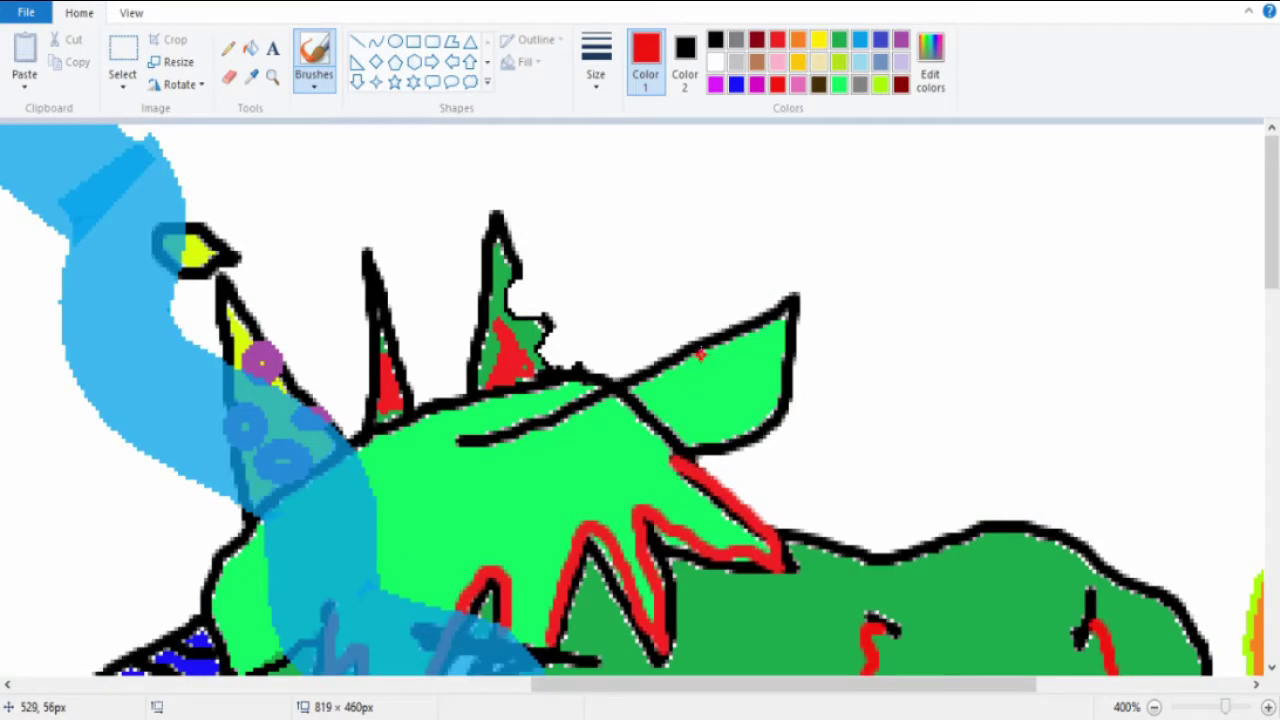
scroll(700, 355, down, 5)
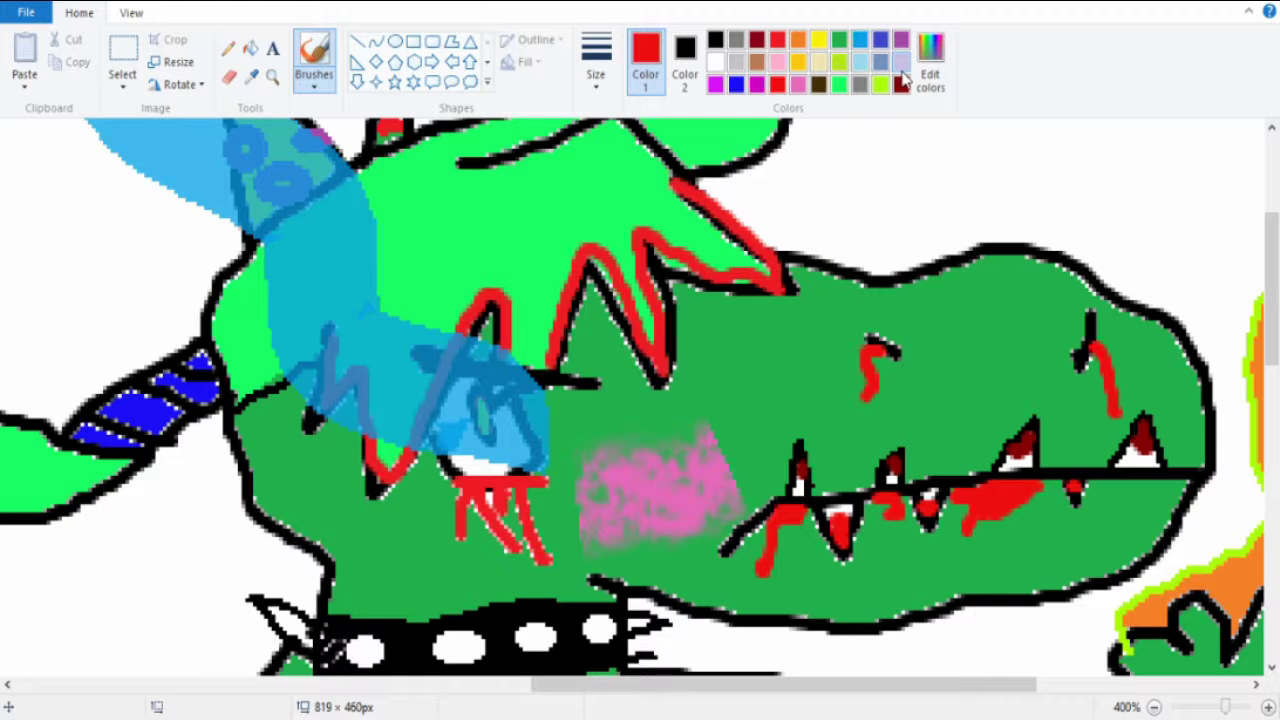
Try a wider brush with test strokes on the head, undoing both.
click(314, 60)
drag(430, 190, 690, 237)
key(ctrl+z)
key(ctrl+z)
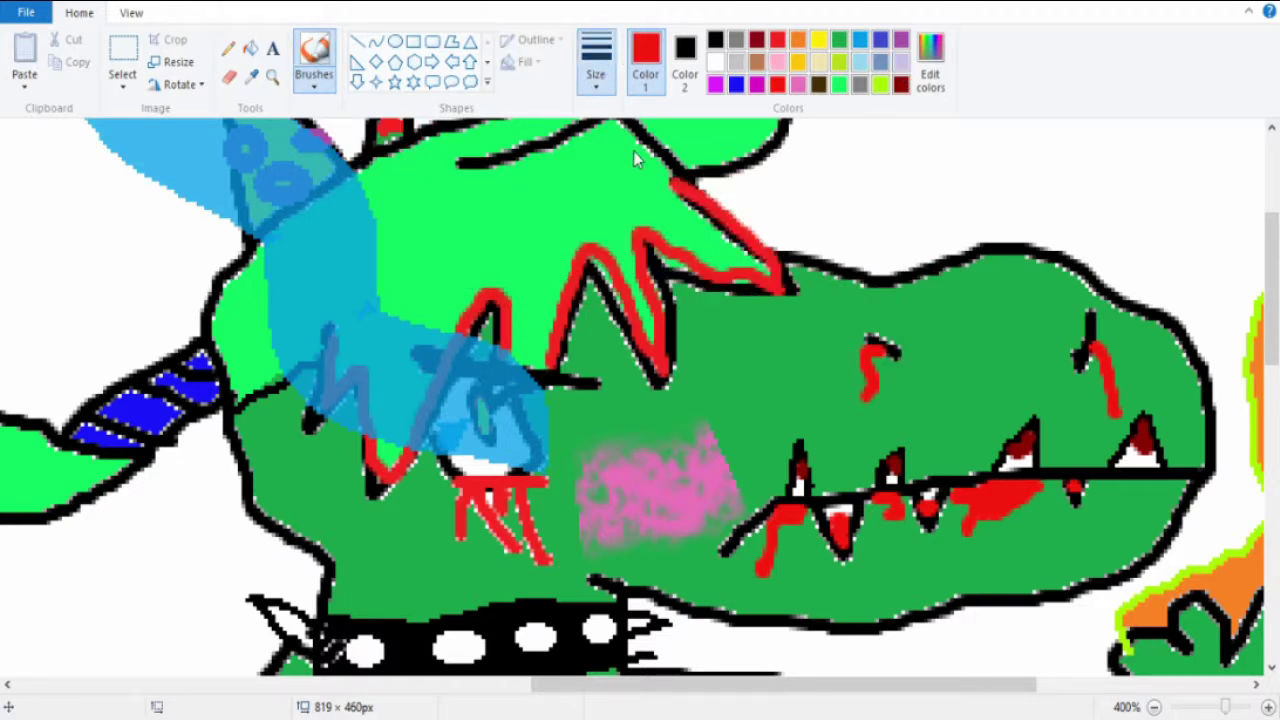
drag(375, 278, 500, 255)
key(ctrl+z)
Paint a white shine streak across the dragon's head, redoing it after undos.
click(715, 84)
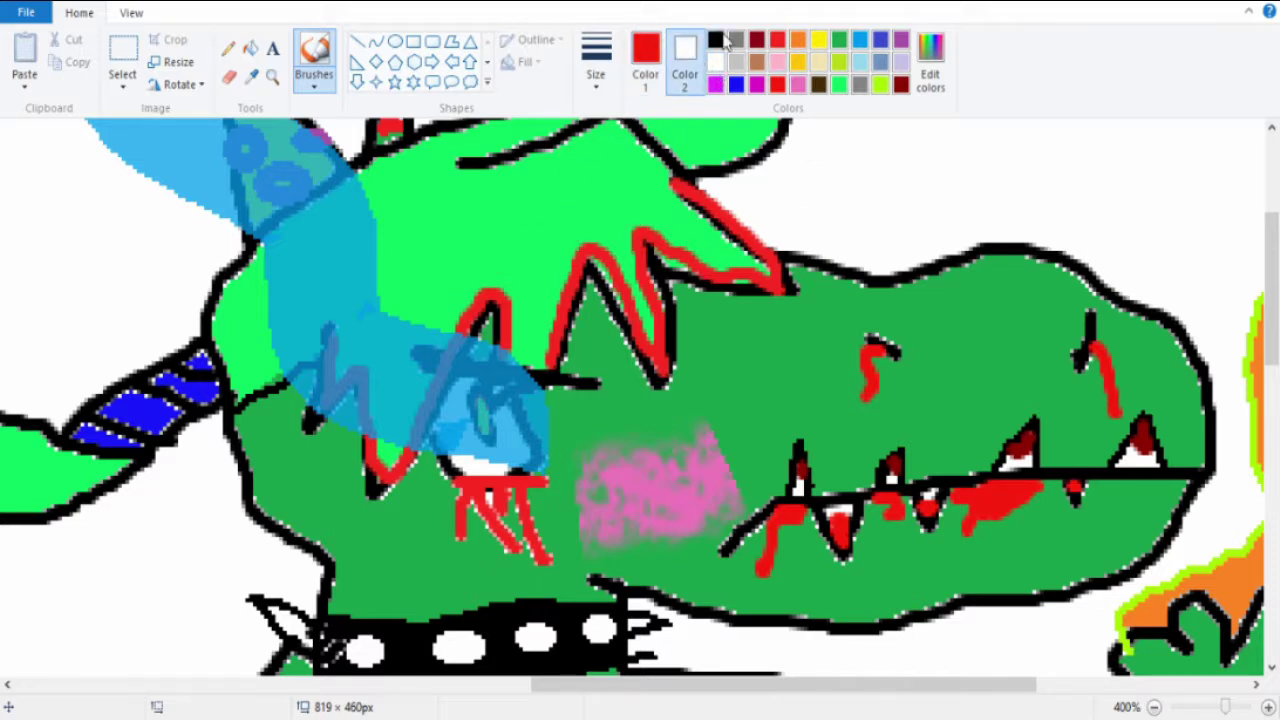
drag(225, 312, 680, 180)
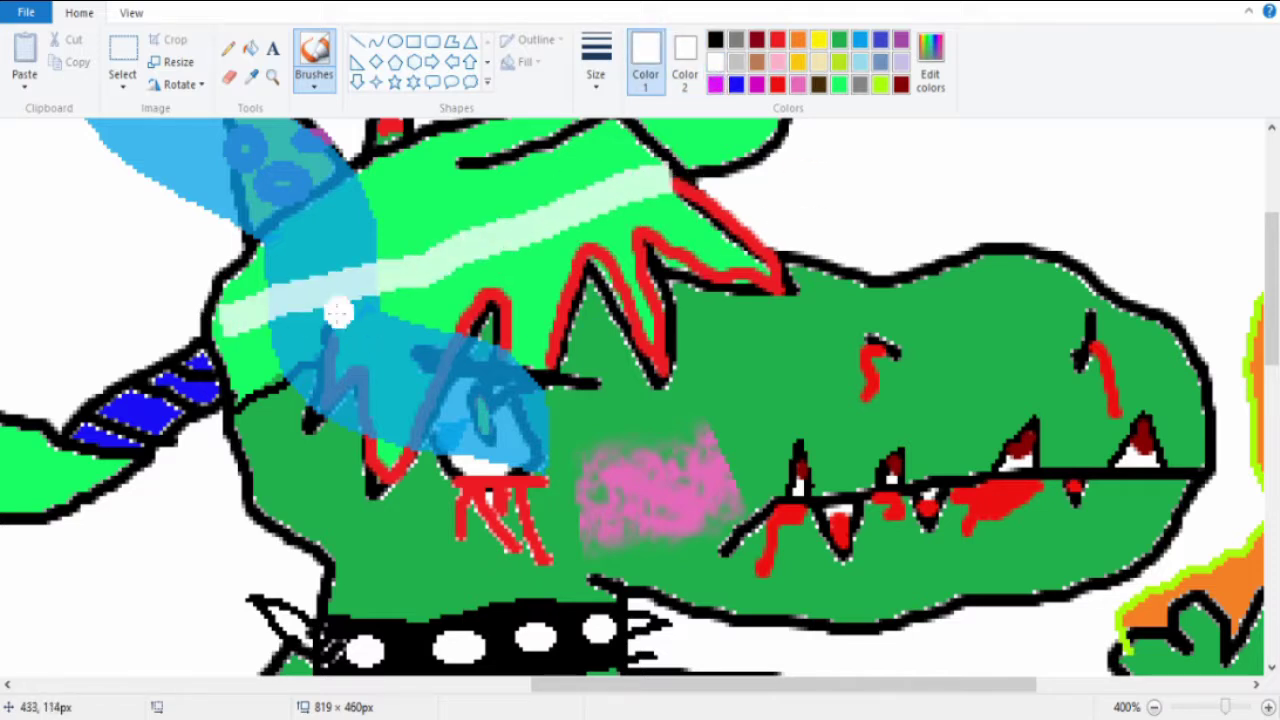
drag(480, 320, 650, 170)
key(ctrl+z)
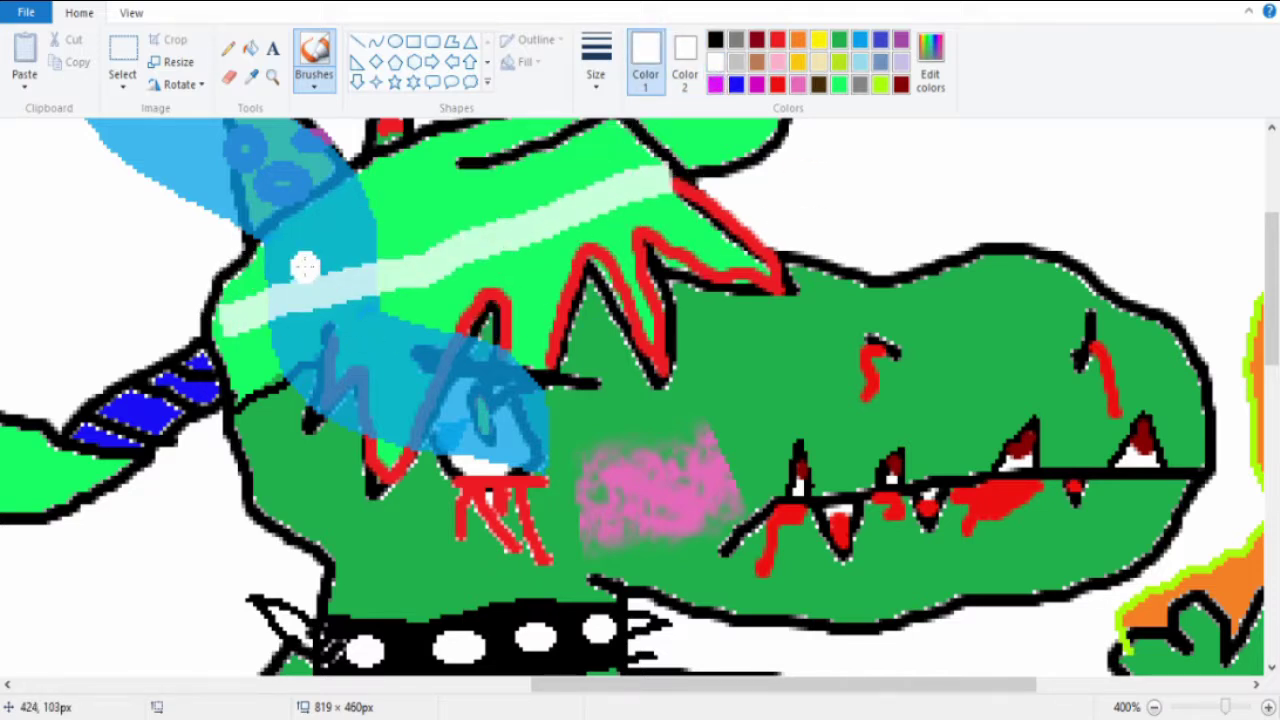
key(ctrl+z)
drag(240, 295, 580, 140)
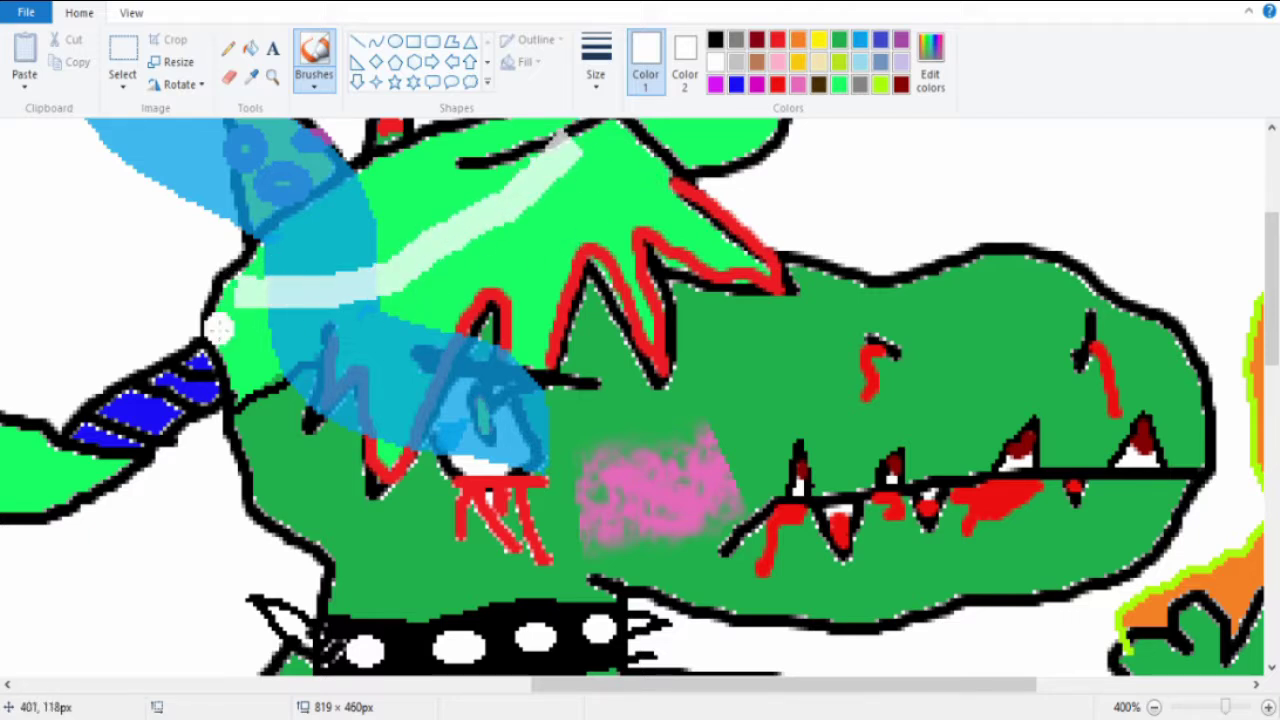
Dab blue onto a few spots on the dragon's head.
click(860, 62)
mouse_move(324, 282)
mouse_down()
mouse_move(275, 290)
mouse_move(330, 270)
mouse_move(375, 290)
mouse_up()
click(445, 405)
click(528, 430)
scroll(600, 400, up, 3)
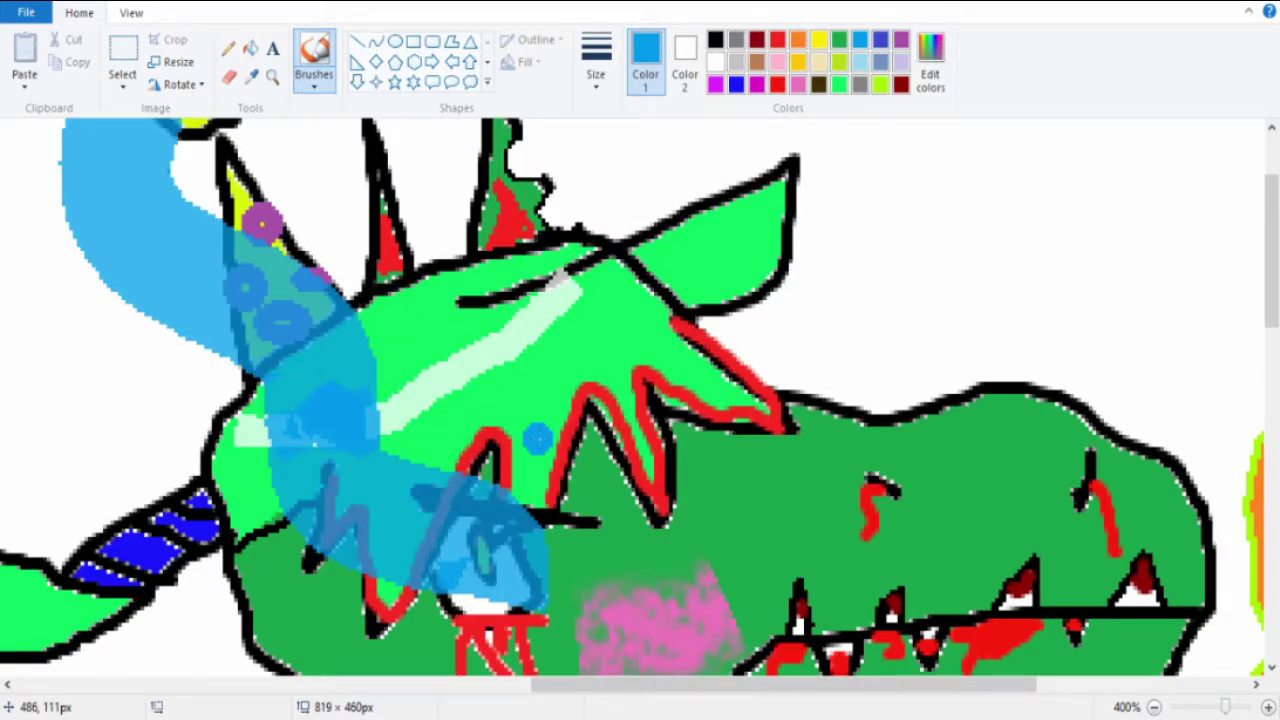
Add white highlight strokes on the head and along the red face spikes.
click(686, 45)
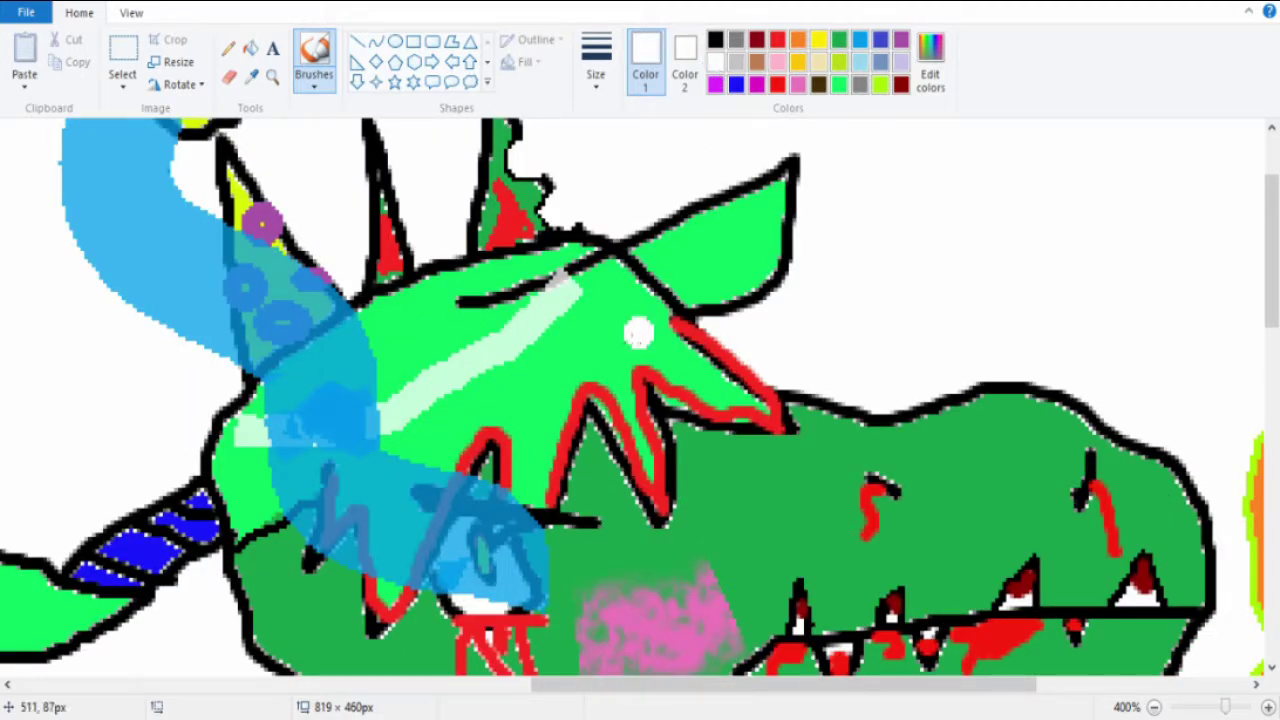
drag(445, 470, 395, 580)
drag(590, 400, 530, 500)
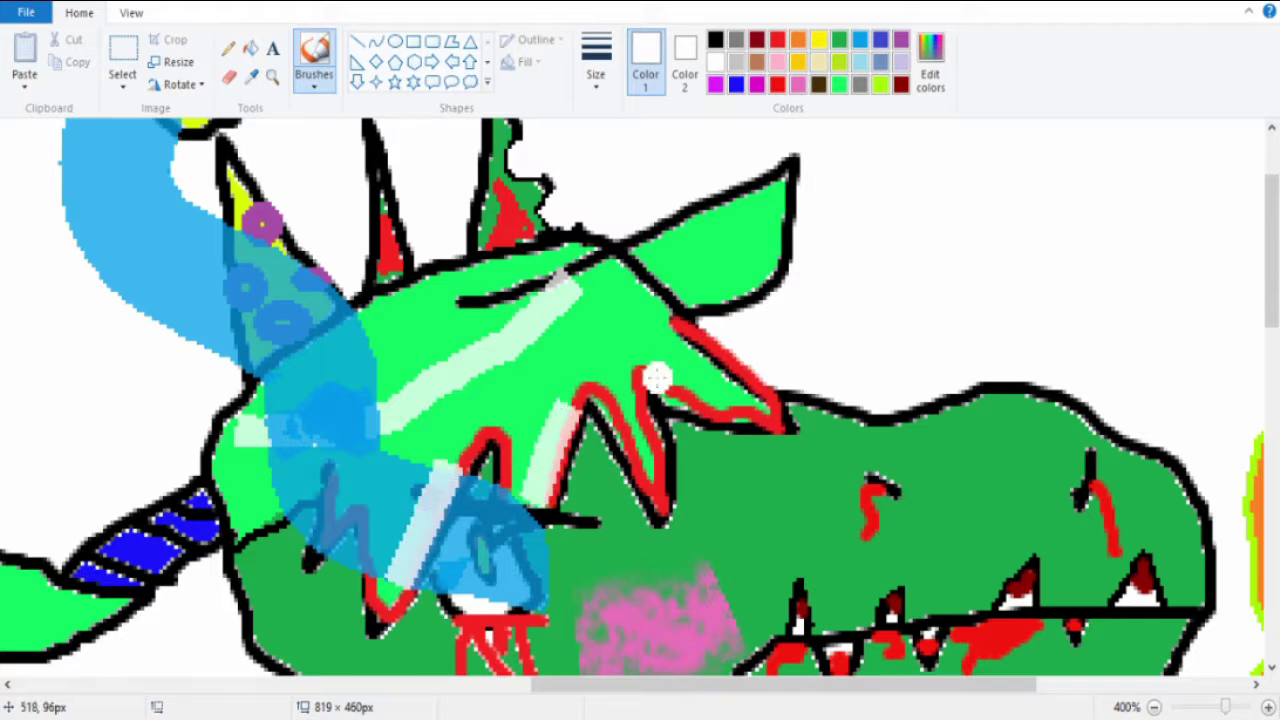
drag(652, 380, 648, 490)
drag(702, 355, 735, 380)
scroll(735, 375, down, 3)
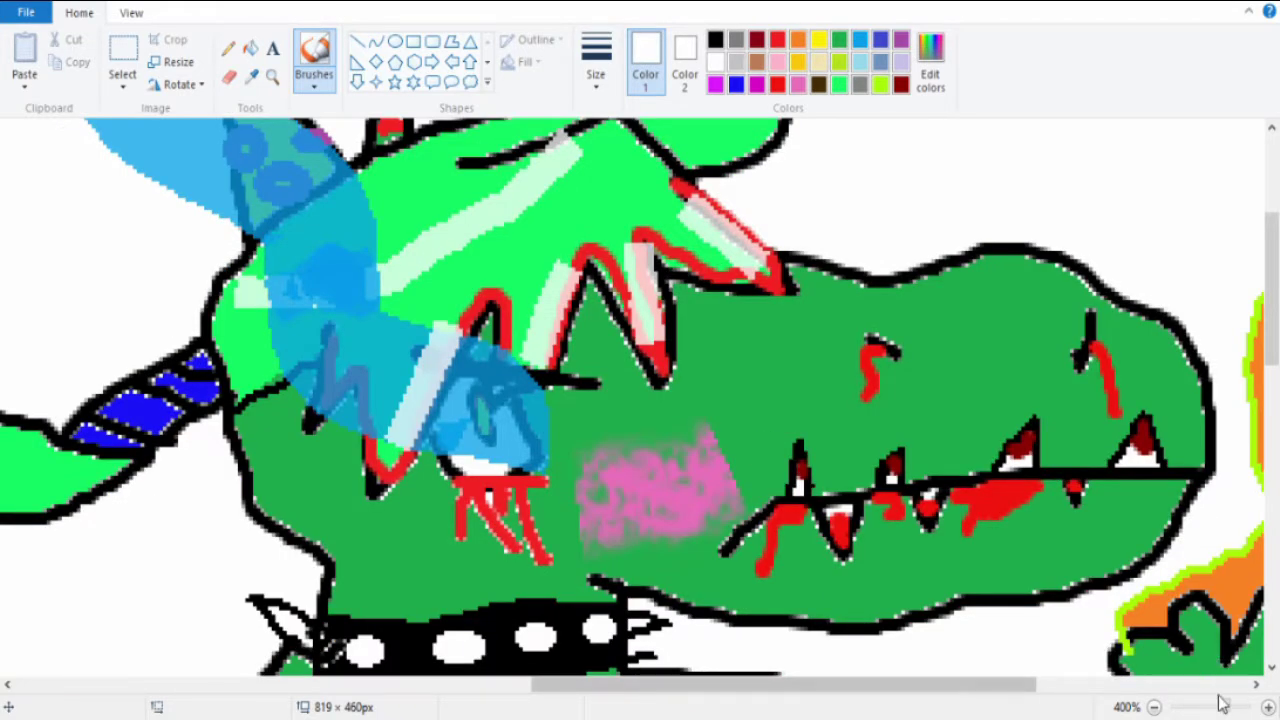
key(ctrl+Page_Down)
mouse_move(780, 684)
mouse_down()
mouse_move(707, 684)
mouse_move(780, 684)
mouse_up()
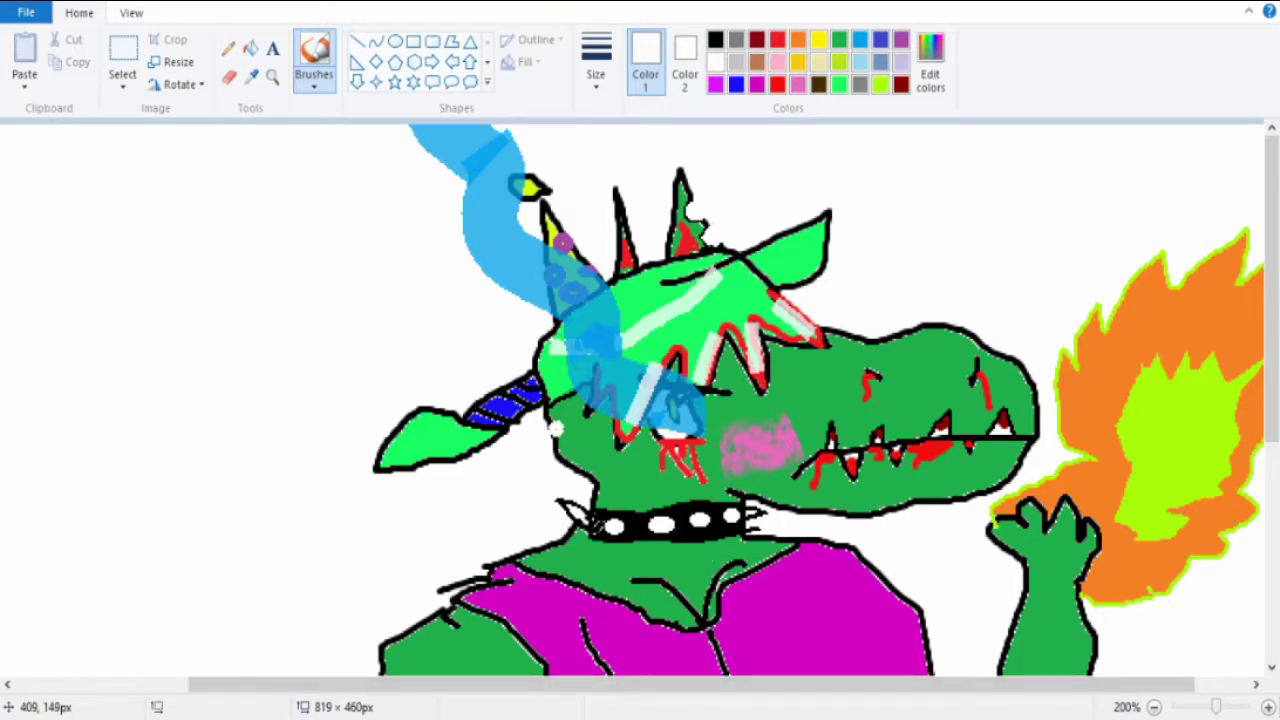
scroll(720, 433, down, 3)
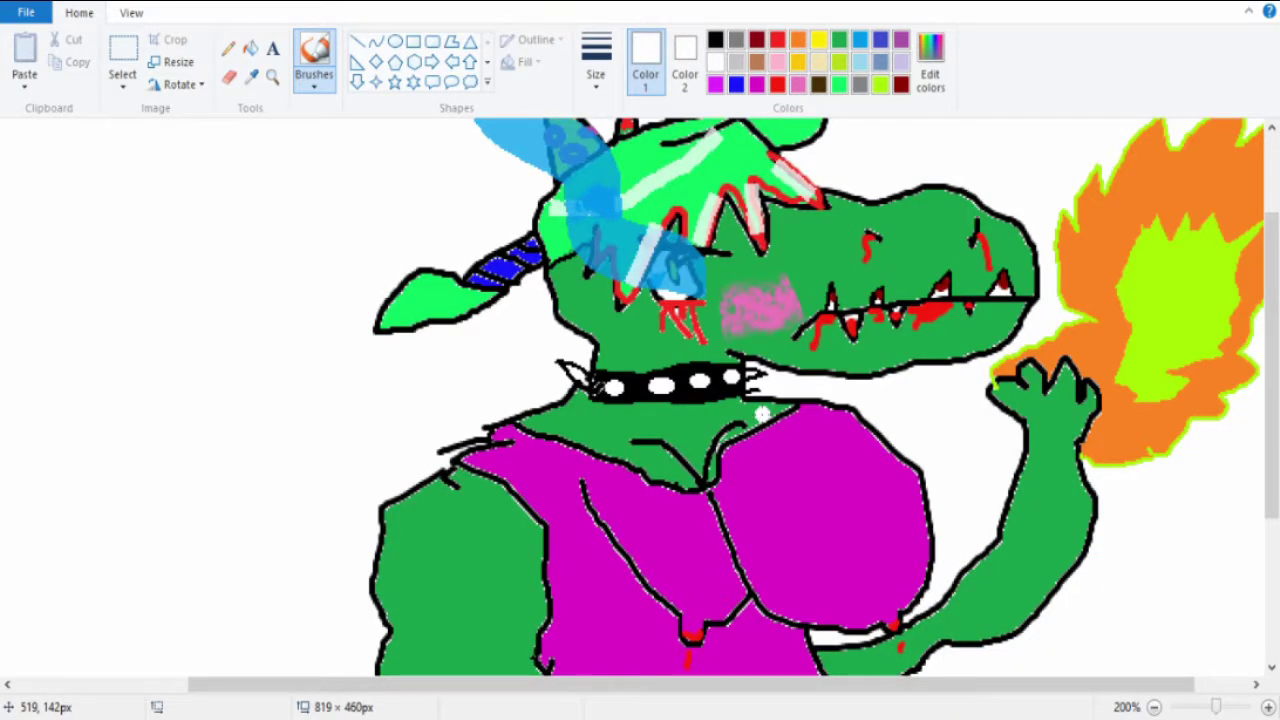
scroll(765, 415, down, 3)
scroll(765, 415, up, 6)
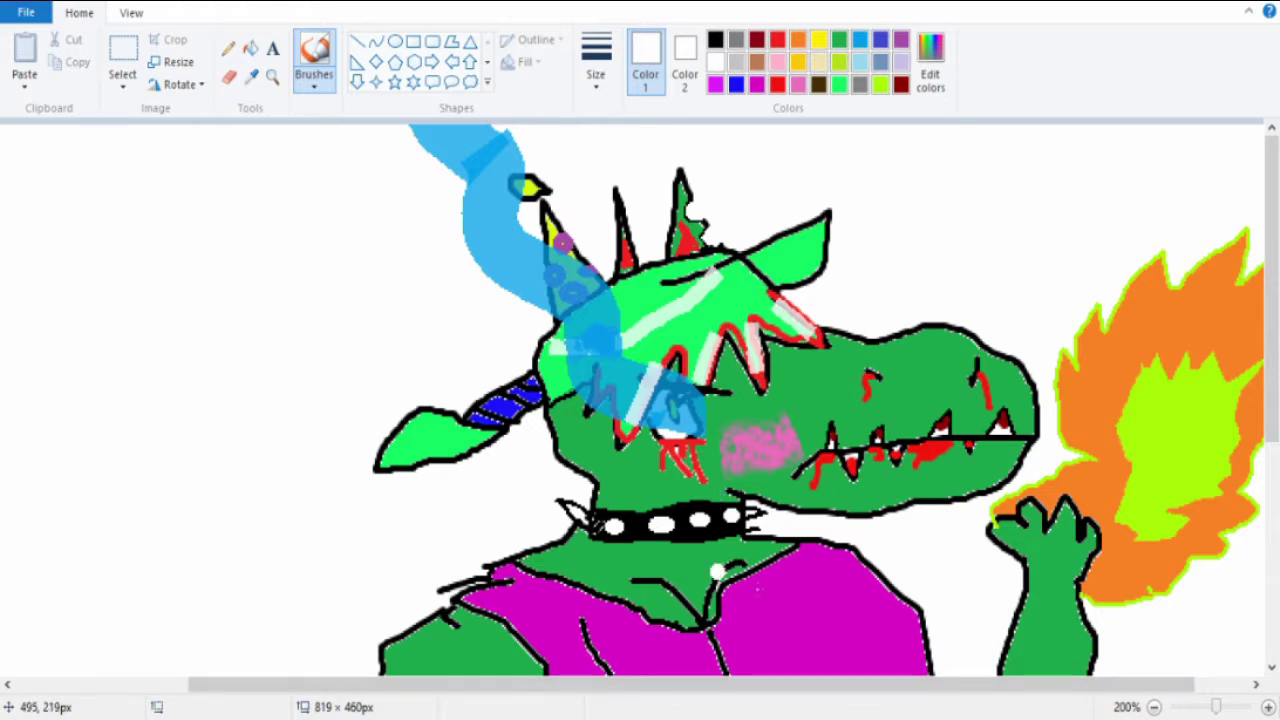
drag(955, 686, 543, 700)
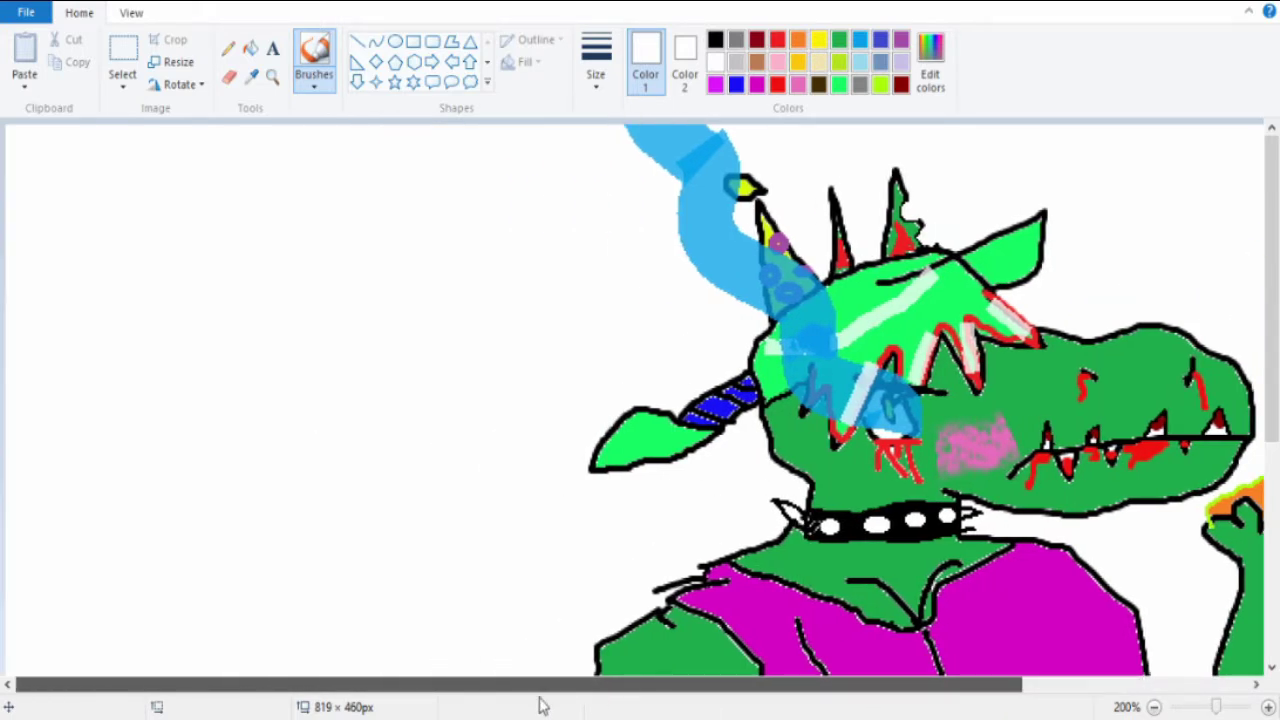
Switch to the Pencil tool.
click(251, 48)
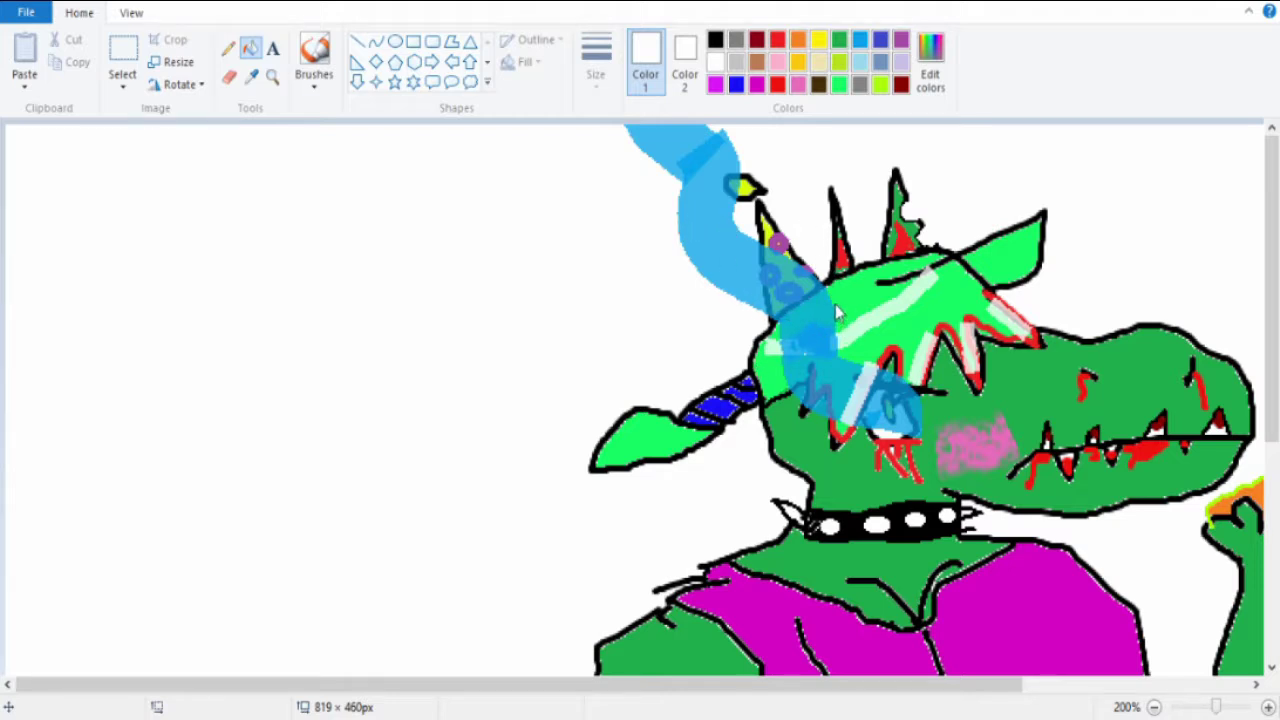
Fill the background olive green and place a magenta text box at top left.
click(895, 84)
click(490, 490)
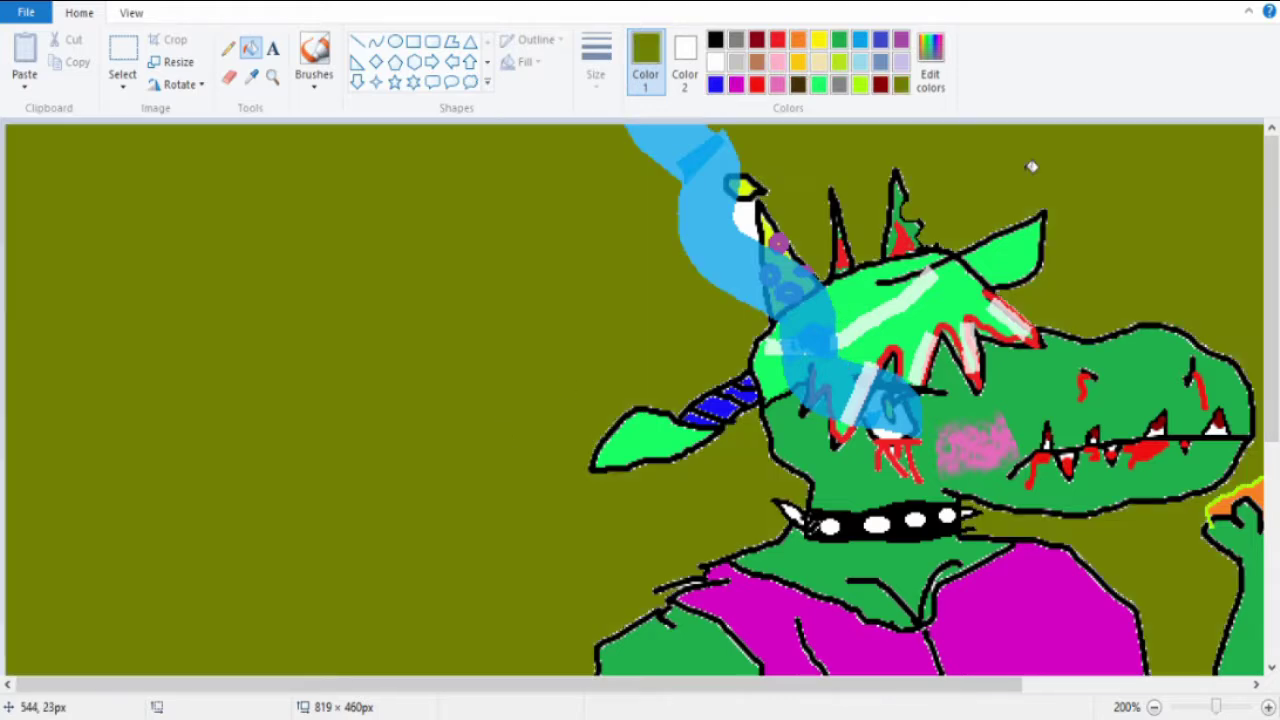
scroll(843, 300, down, 5)
scroll(1168, 456, up, 5)
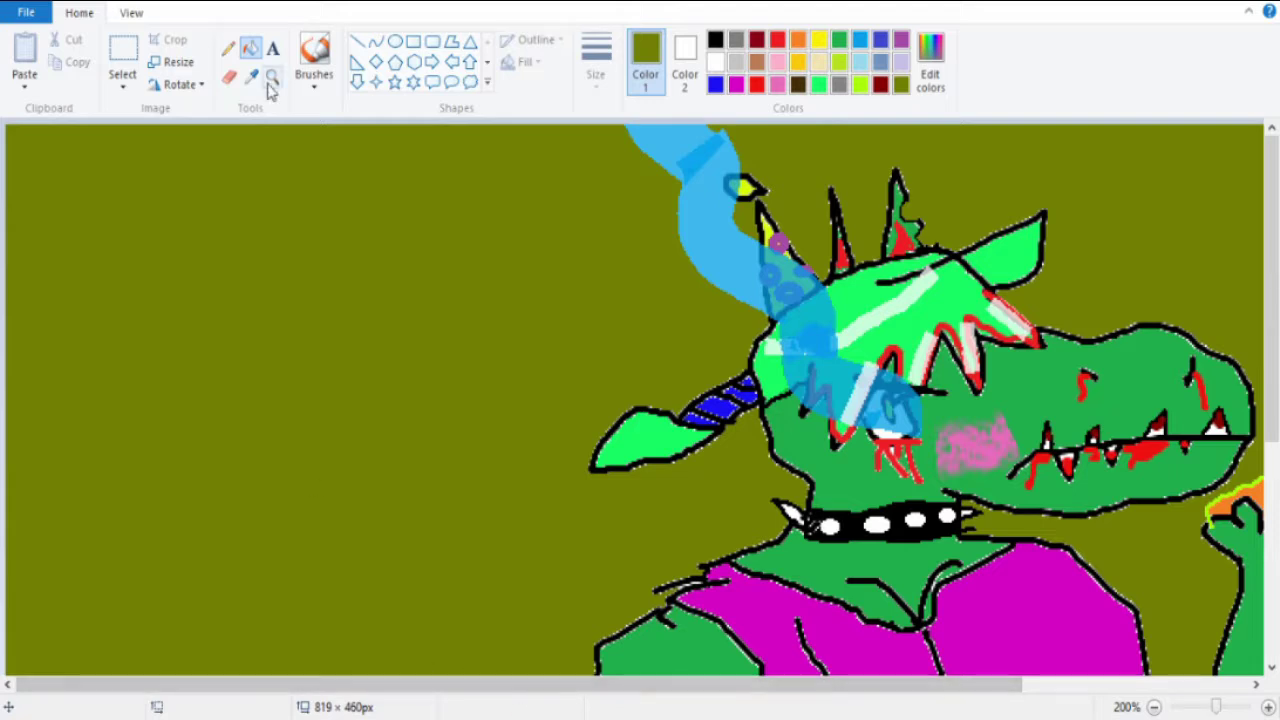
click(273, 48)
click(715, 40)
click(778, 84)
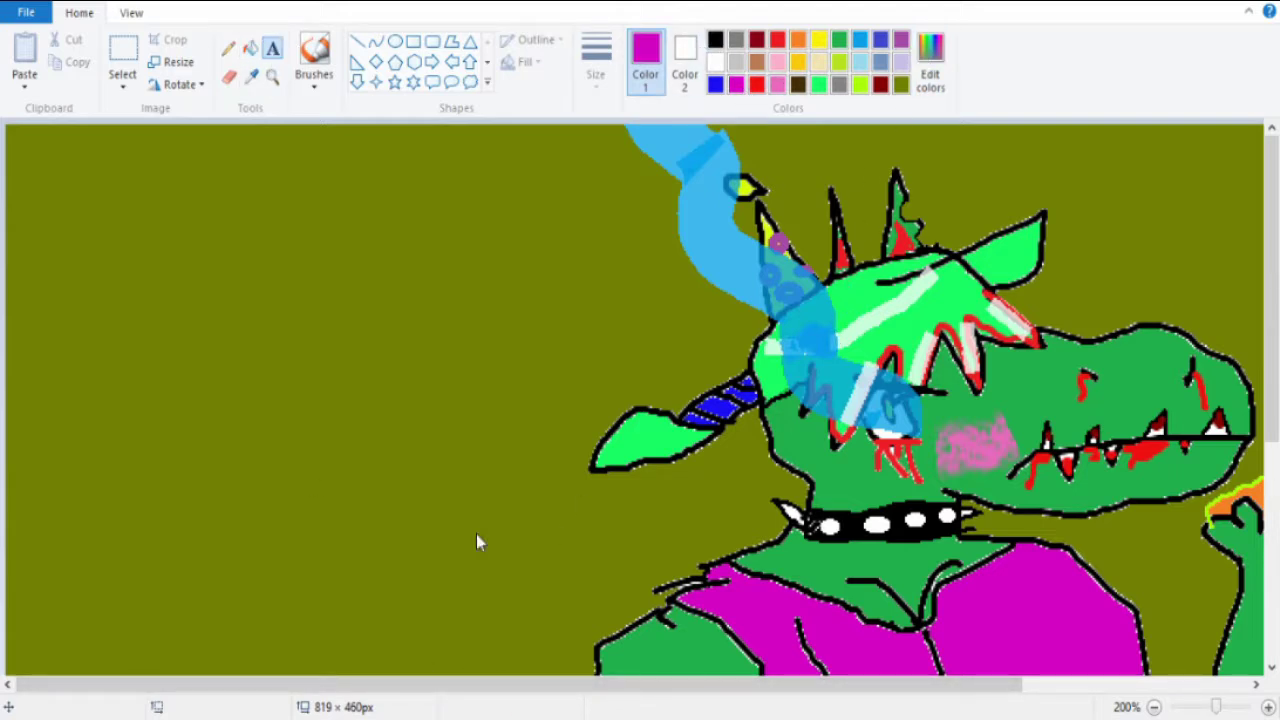
click(45, 185)
text(FYC)
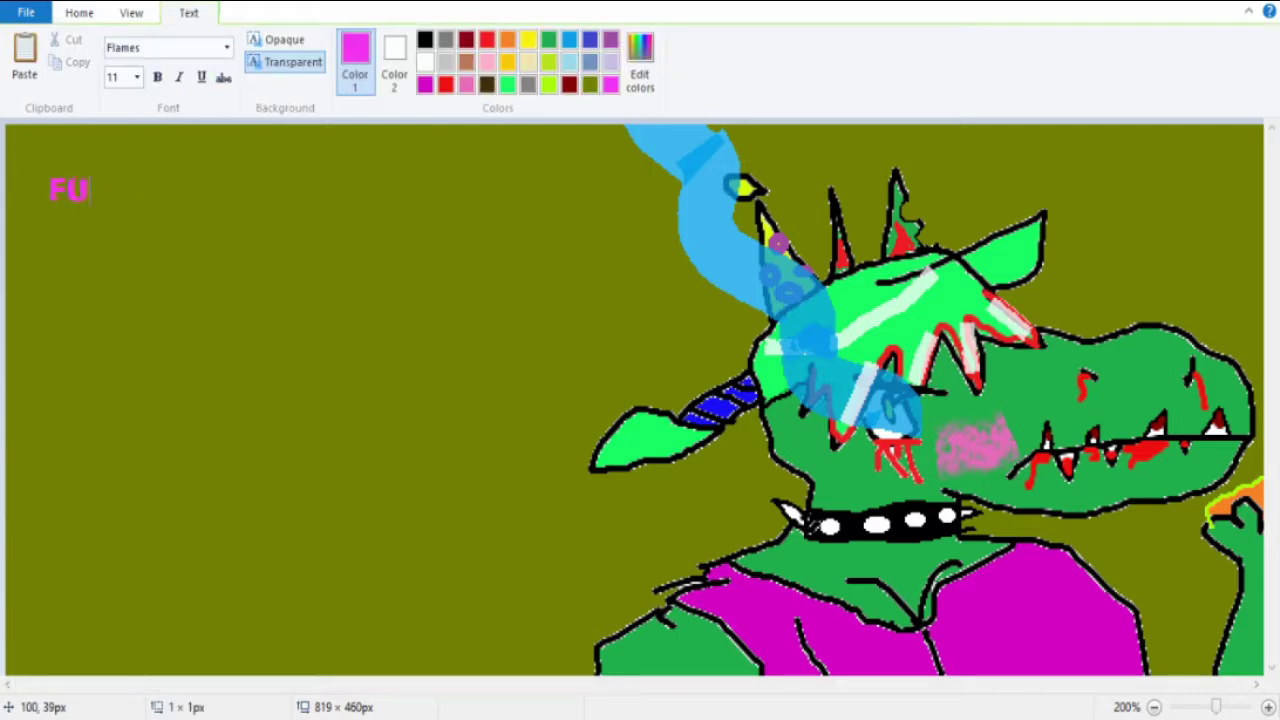
text(CK YEAH!)
Enlarge the caption to size 22, change YEAH! to YOU!, and widen its text area.
key(ctrl+a)
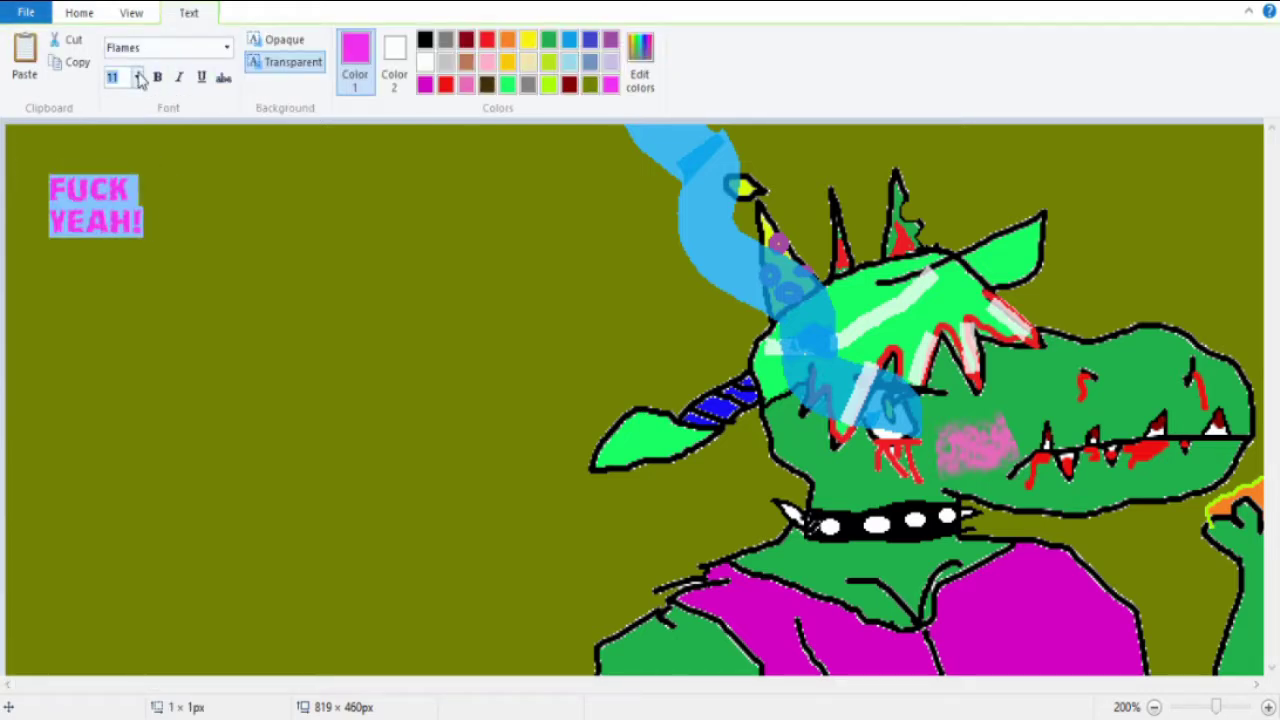
text(22)
key(Return)
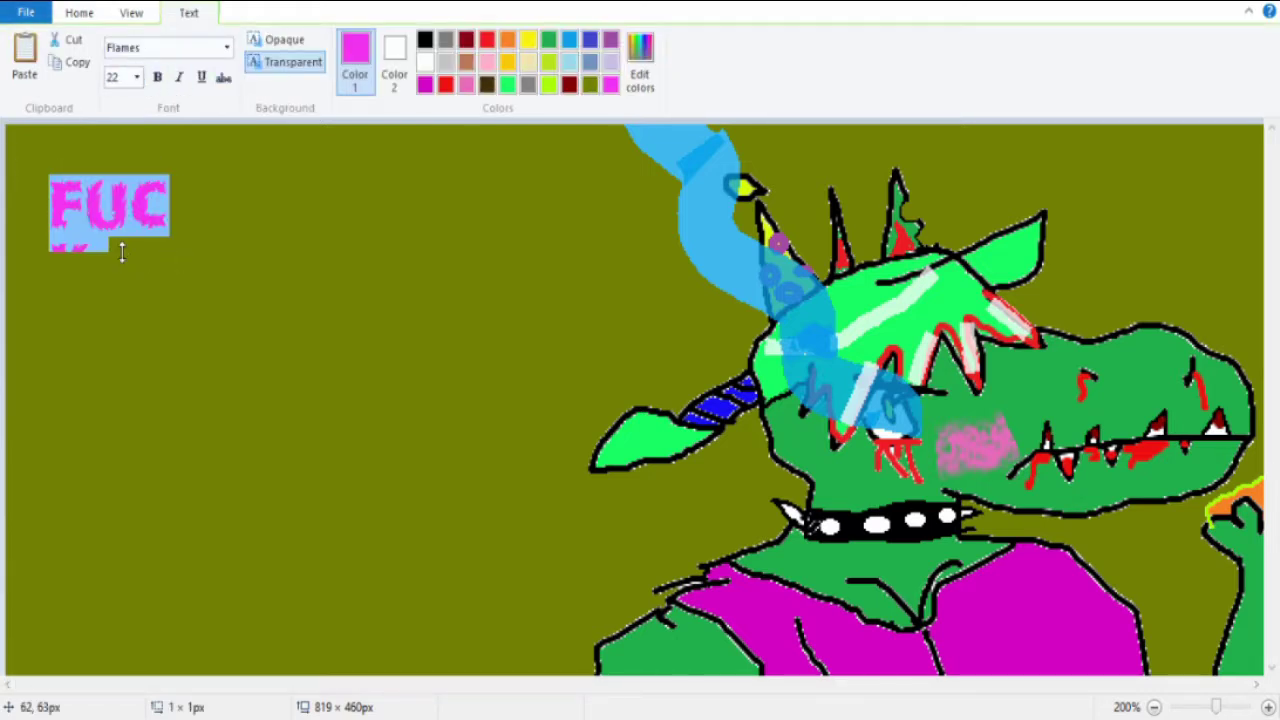
key(ctrl+x)
key(ctrl+v)
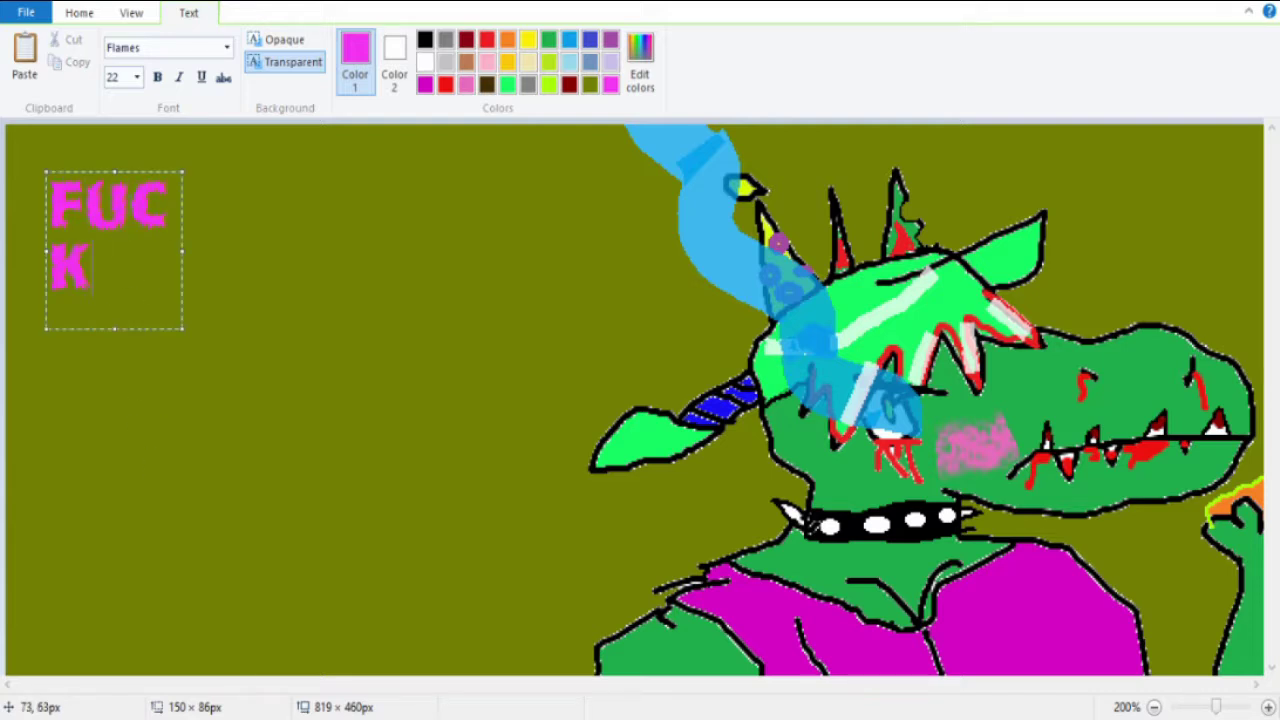
text( YOU!)
drag(184, 300, 555, 296)
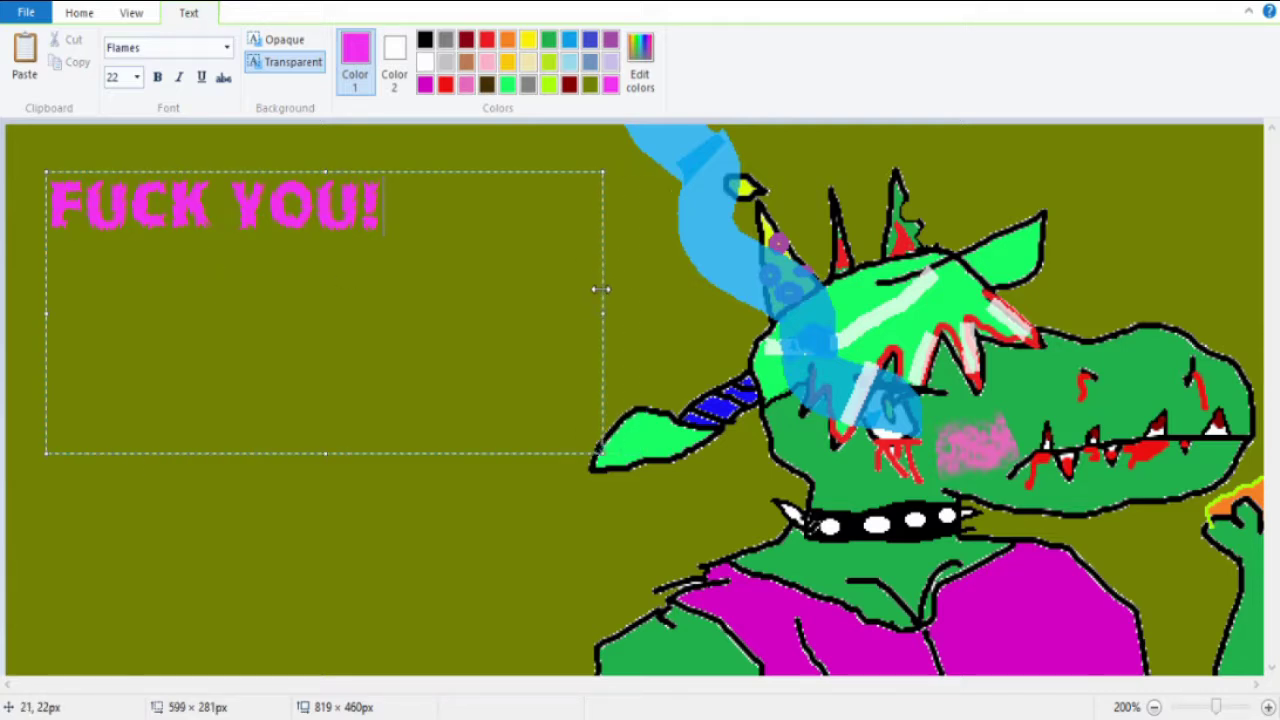
drag(307, 452, 335, 672)
Make the caption's text area taller and wider and set its font size to 10.
click(1153, 707)
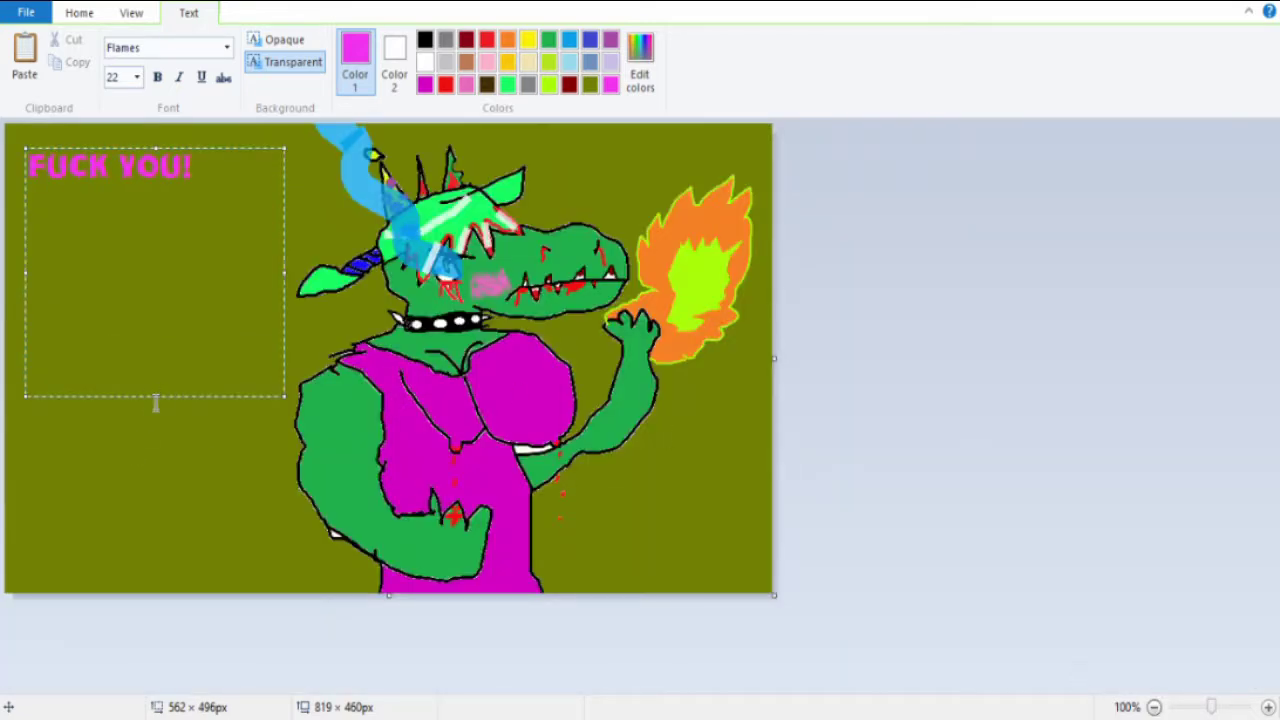
drag(152, 397, 160, 572)
drag(25, 365, 14, 365)
key(ctrl+a)
click(115, 77)
text(10)
key(Return)
Turn the caption text red, then delete all of it.
click(1237, 707)
key(ctrl+a)
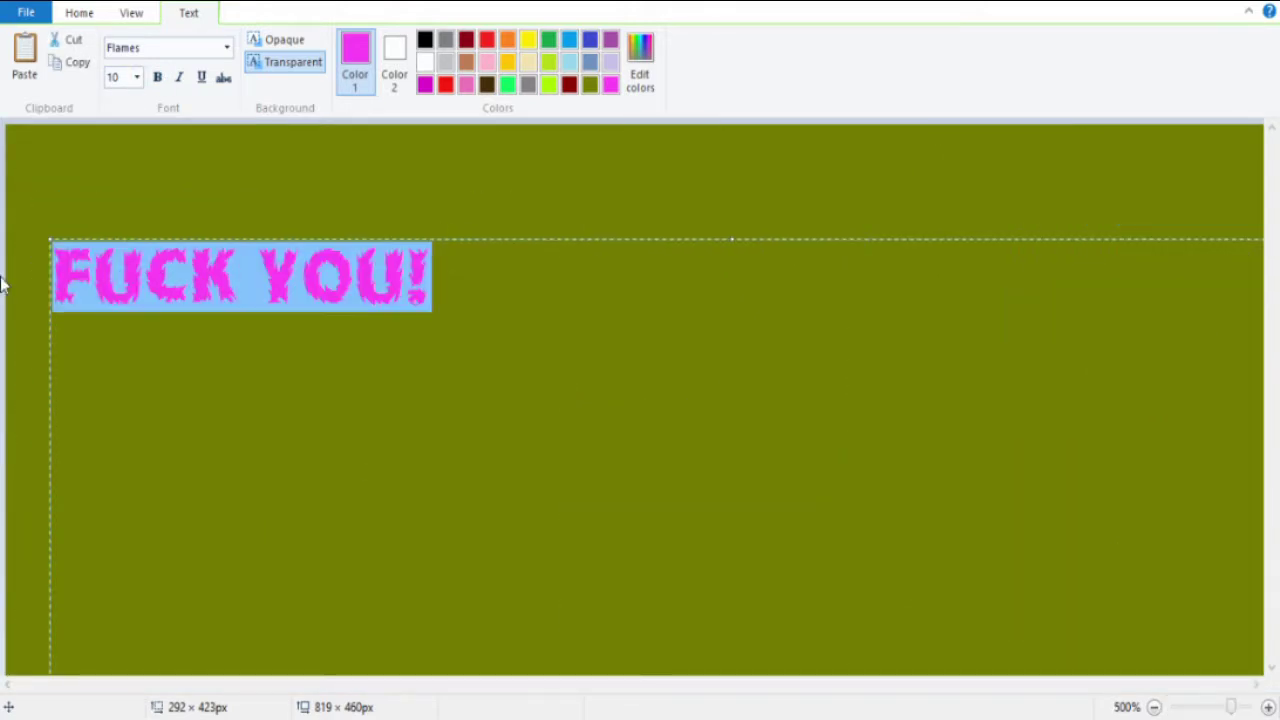
click(445, 84)
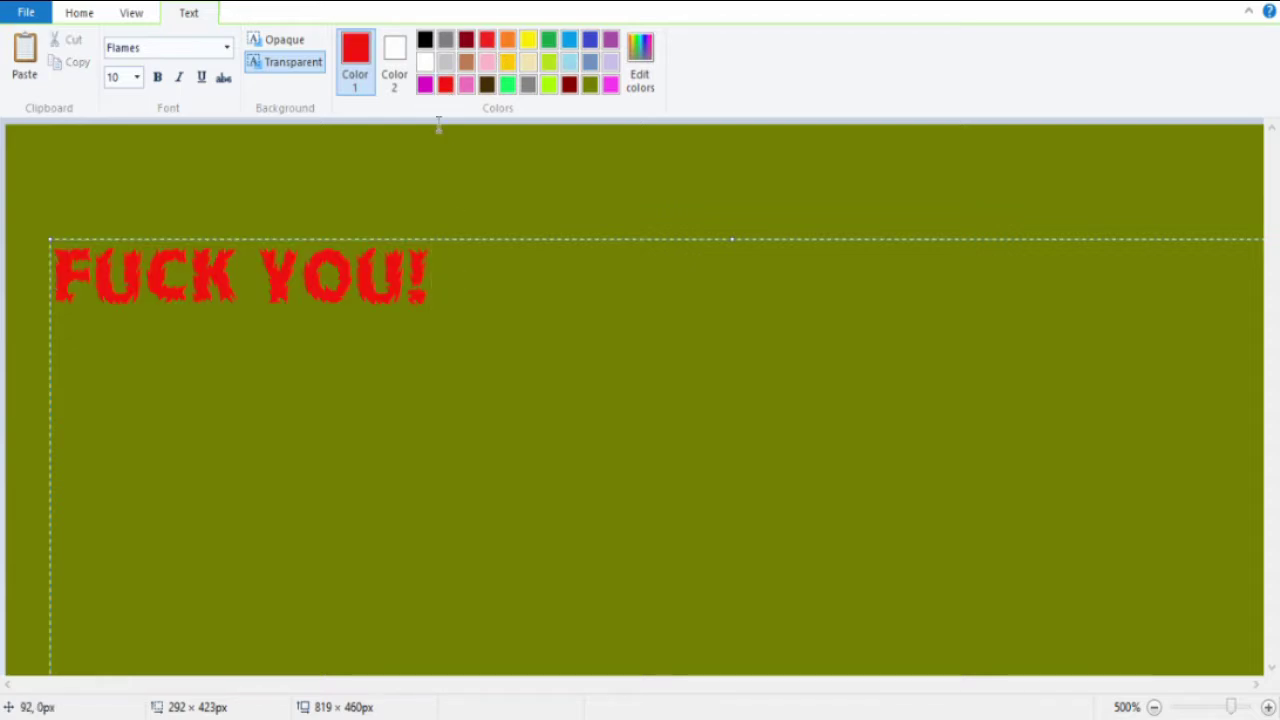
key(BackSpace)
key(BackSpace)
key(BackSpace)
key(BackSpace)
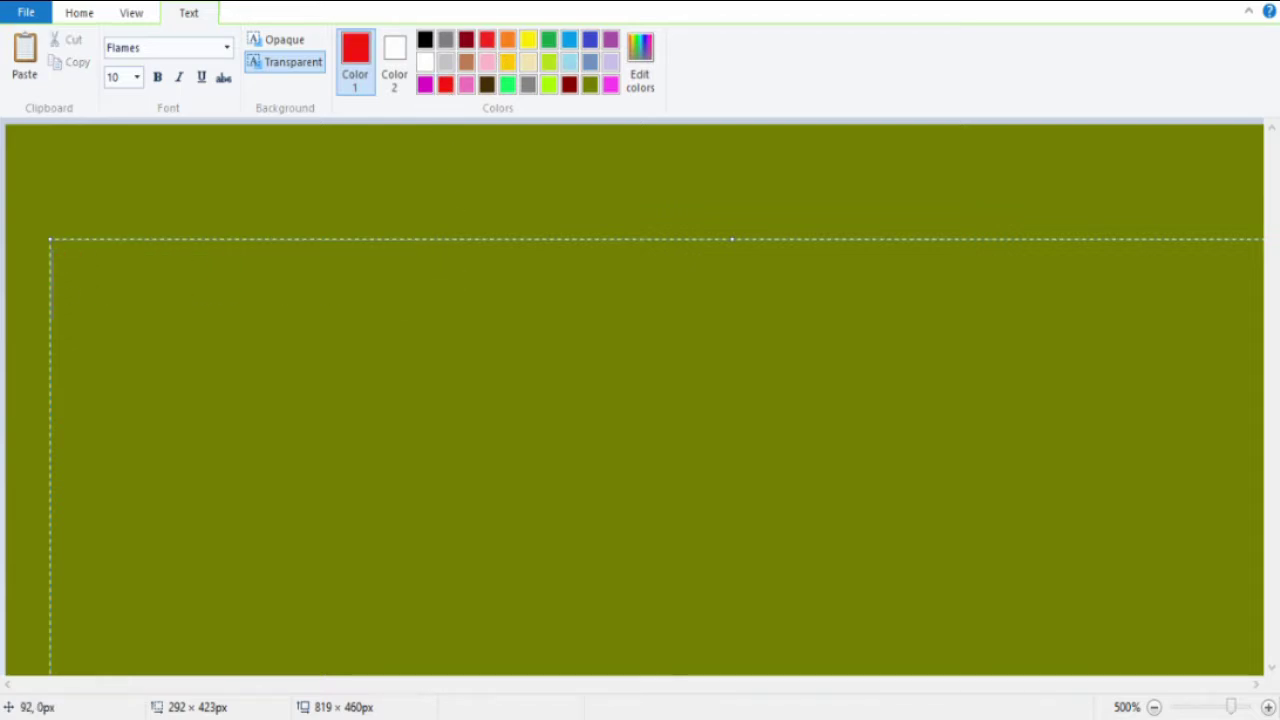
text(H)
key(BackSpace)
text(NA)
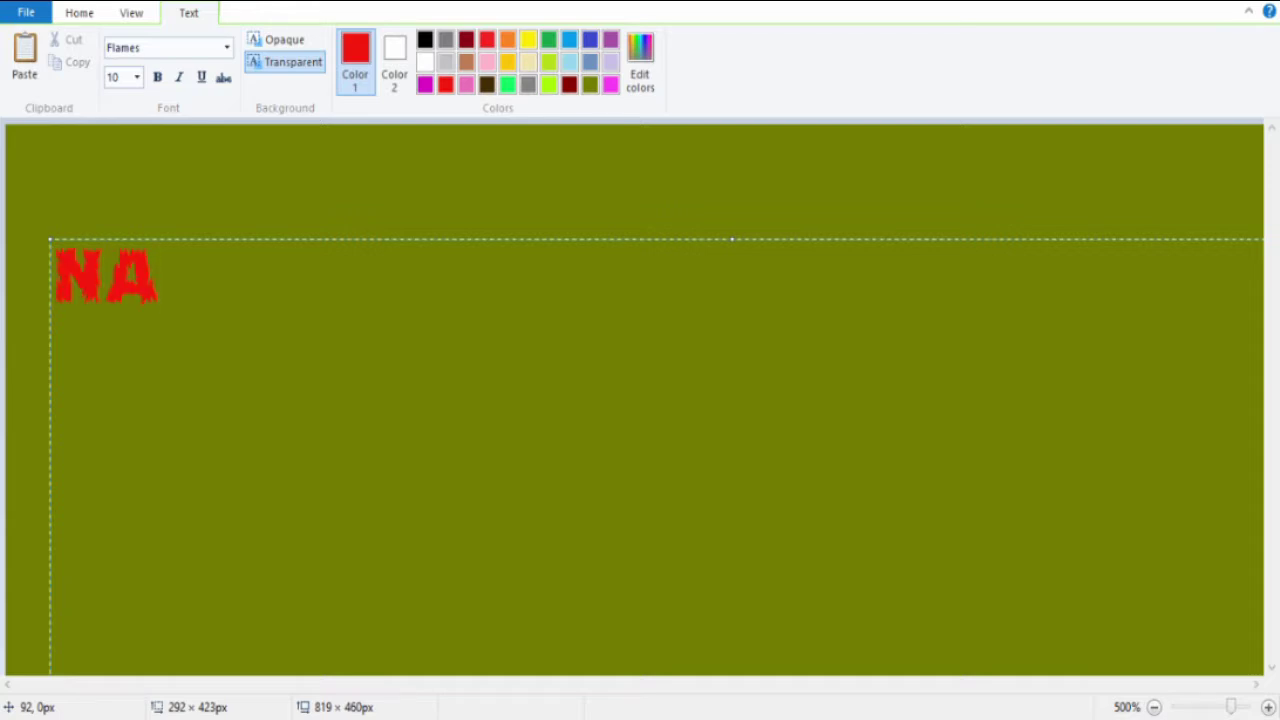
text(EM: )
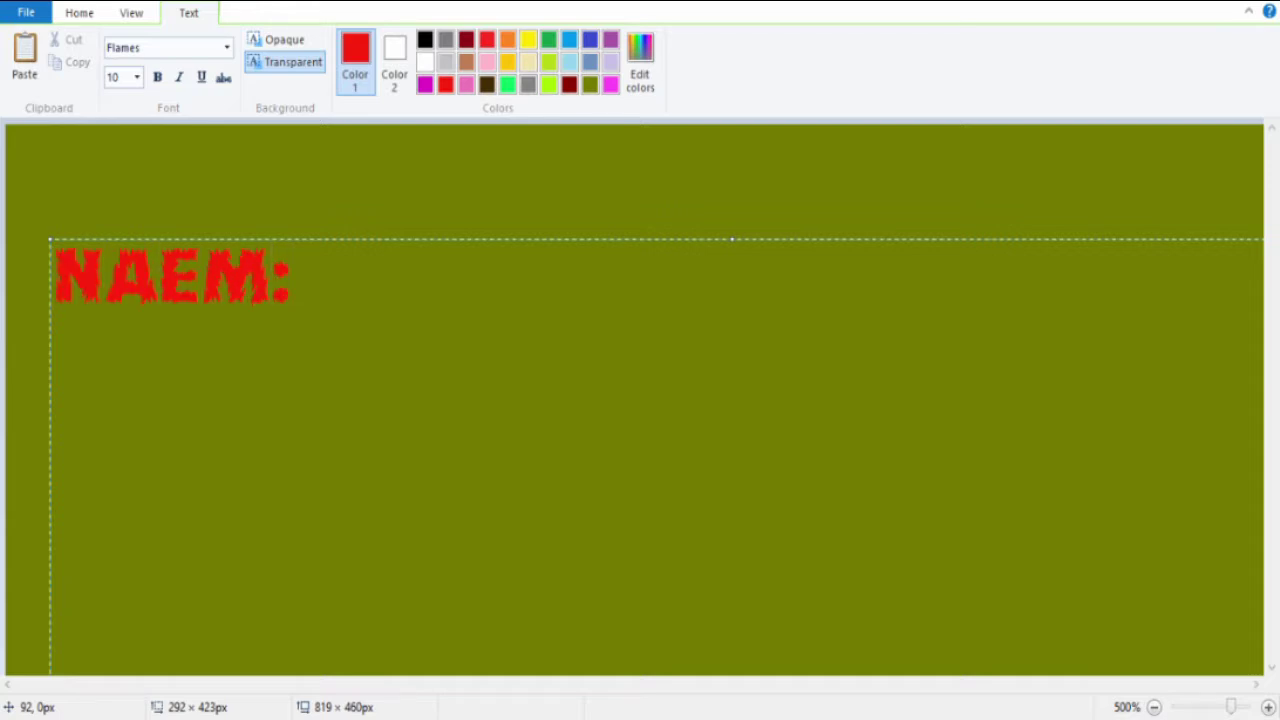
text(SOL)
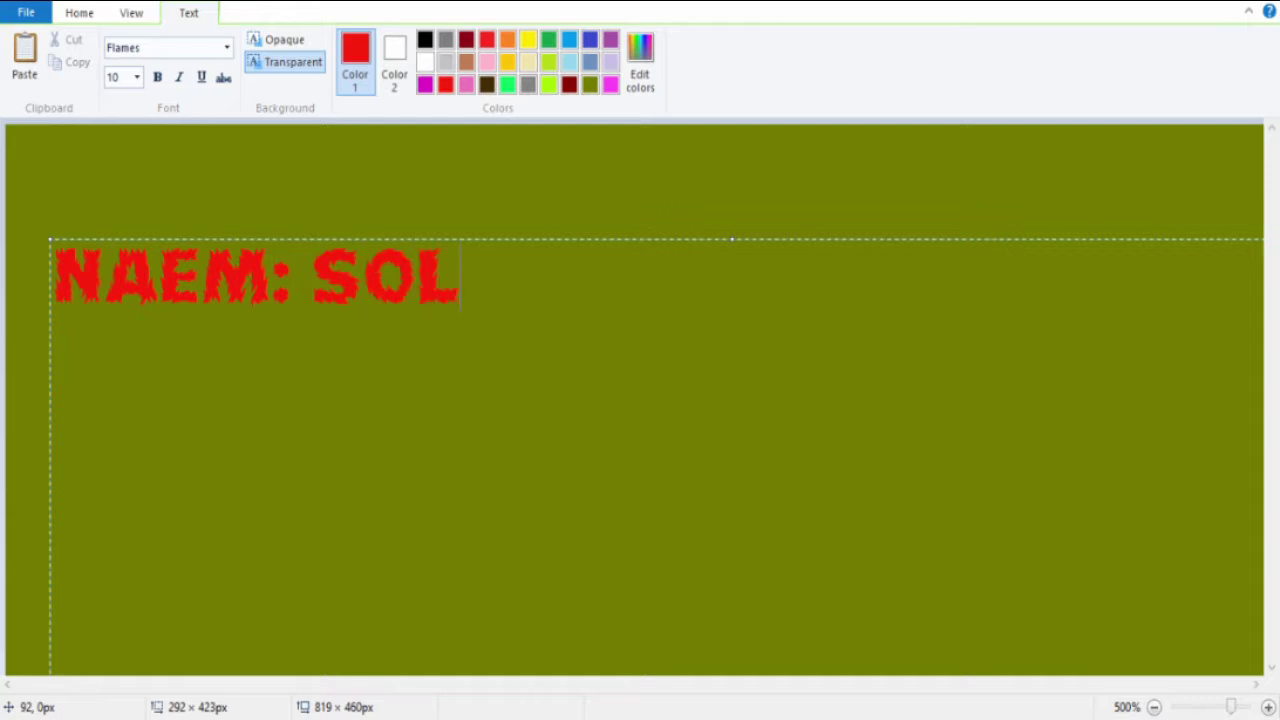
Type the bio's second line with the species entry, correcting typos.
key(Return)
text(SPE)
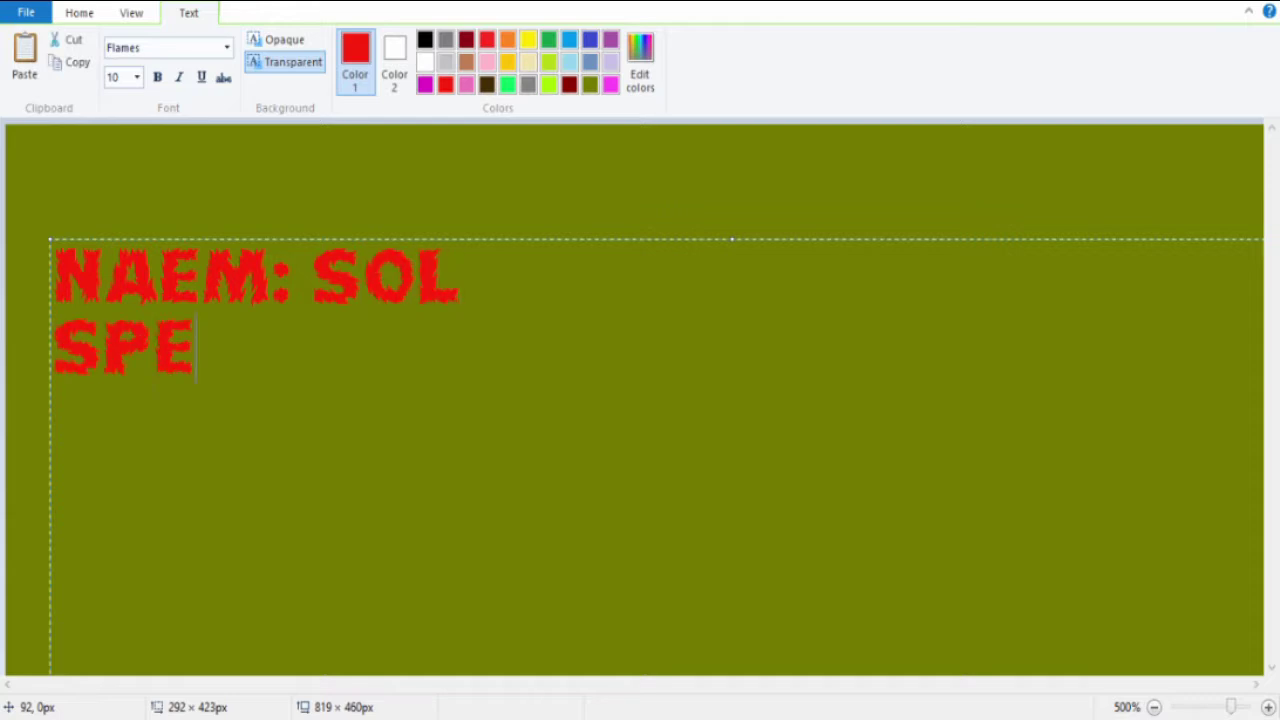
text(ICES)
key(BackSpace)
key(BackSpace)
key(BackSpace)
key(BackSpace)
key(BackSpace)
text(EAS)
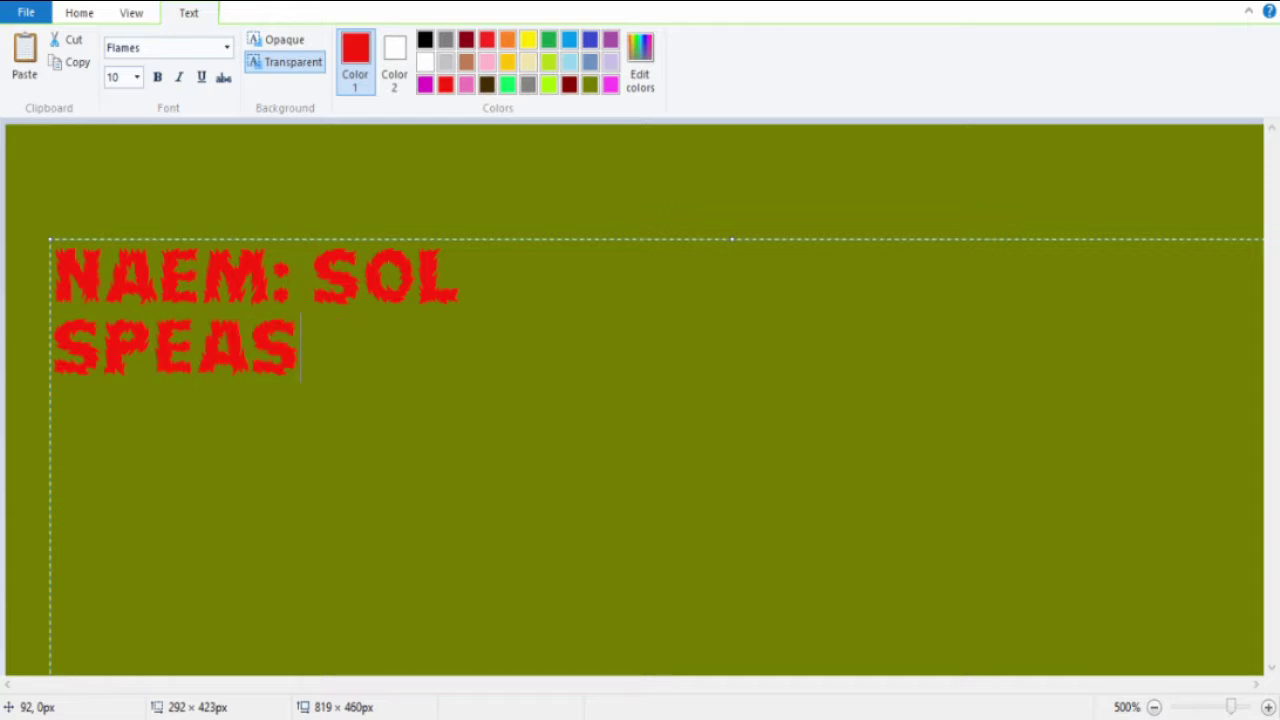
text(IES: F)
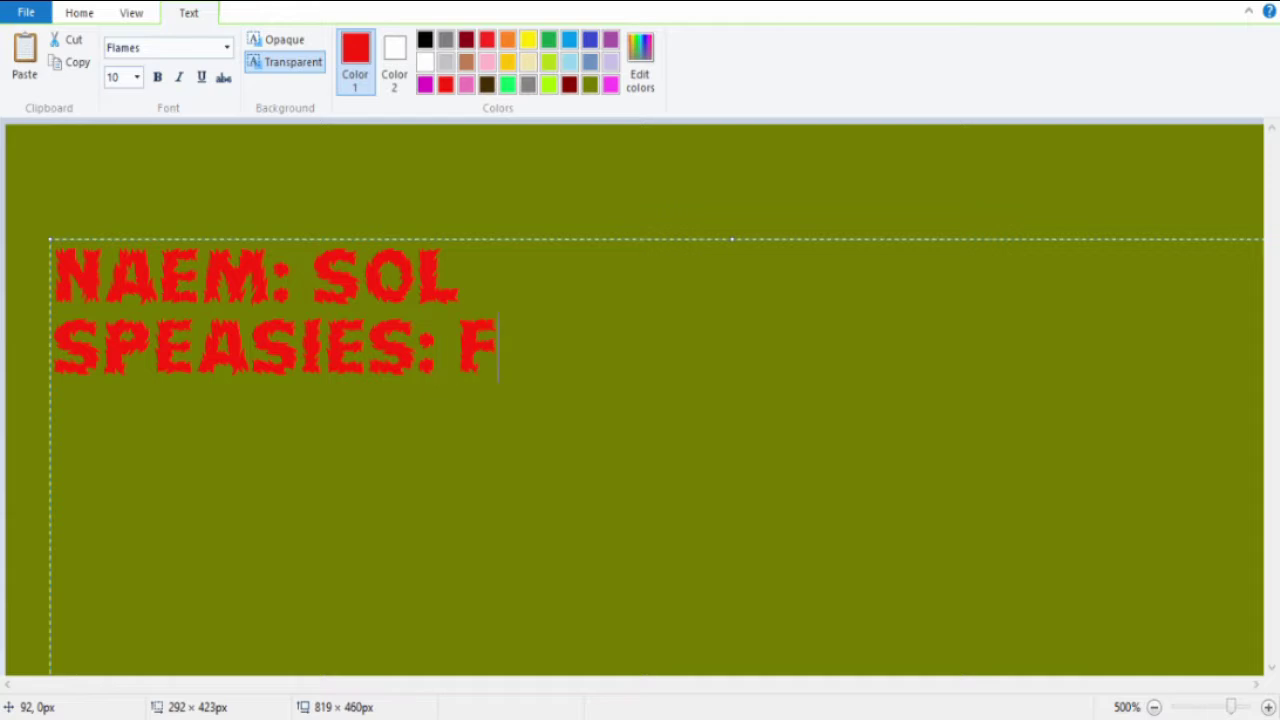
text(UX CRACO)
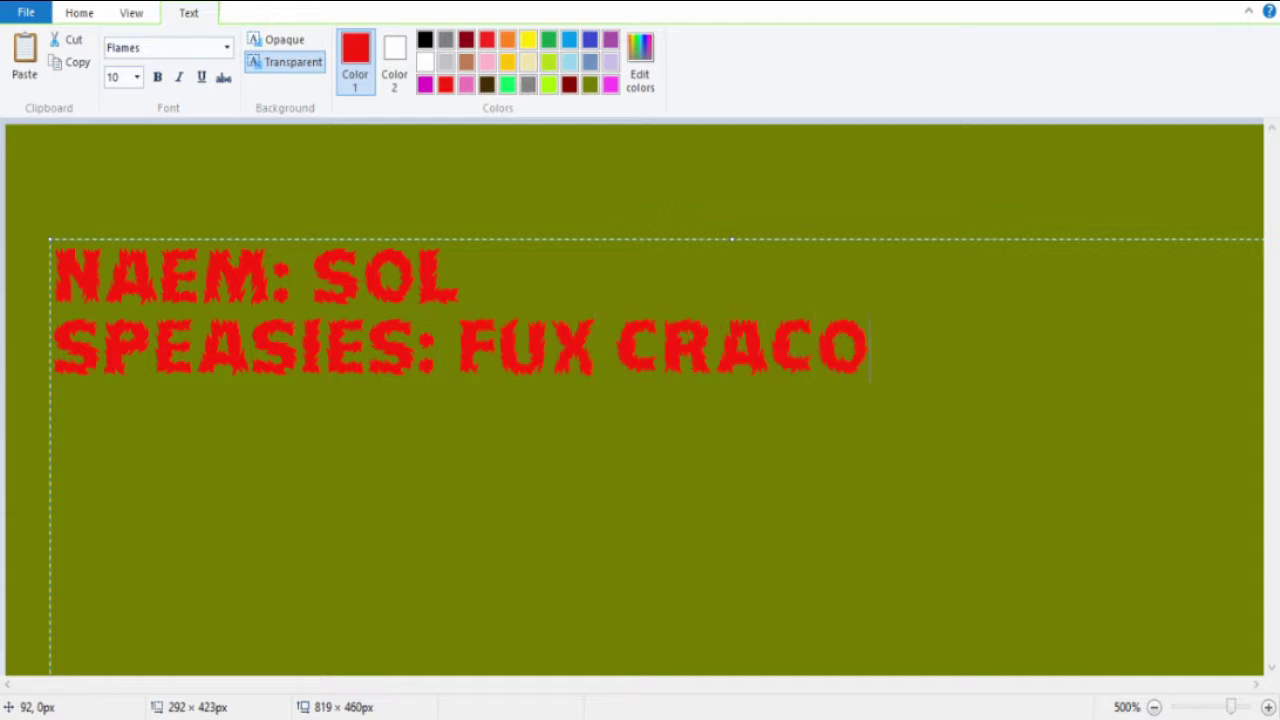
text(DILE)
key(BackSpace)
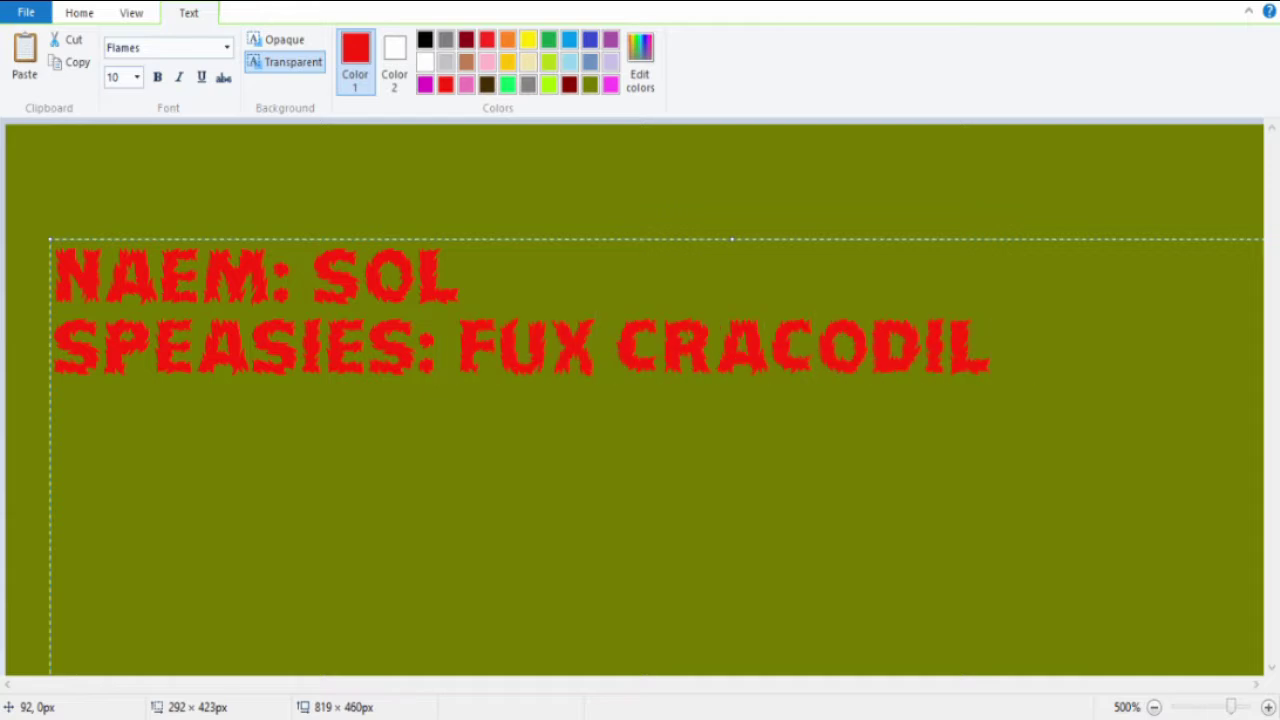
text(Y WA)
key(BackSpace)
text(ITC)
key(BackSpace)
key(BackSpace)
key(BackSpace)
text(HICH)
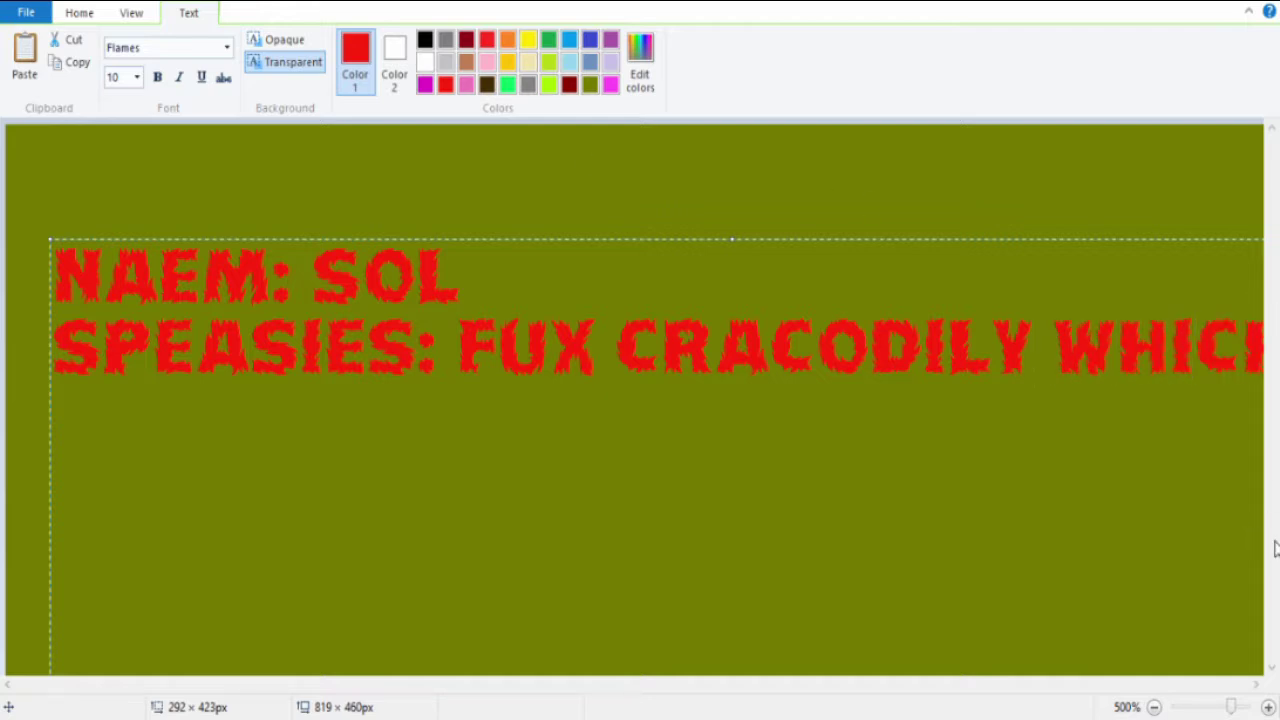
drag(1232, 706, 1224, 706)
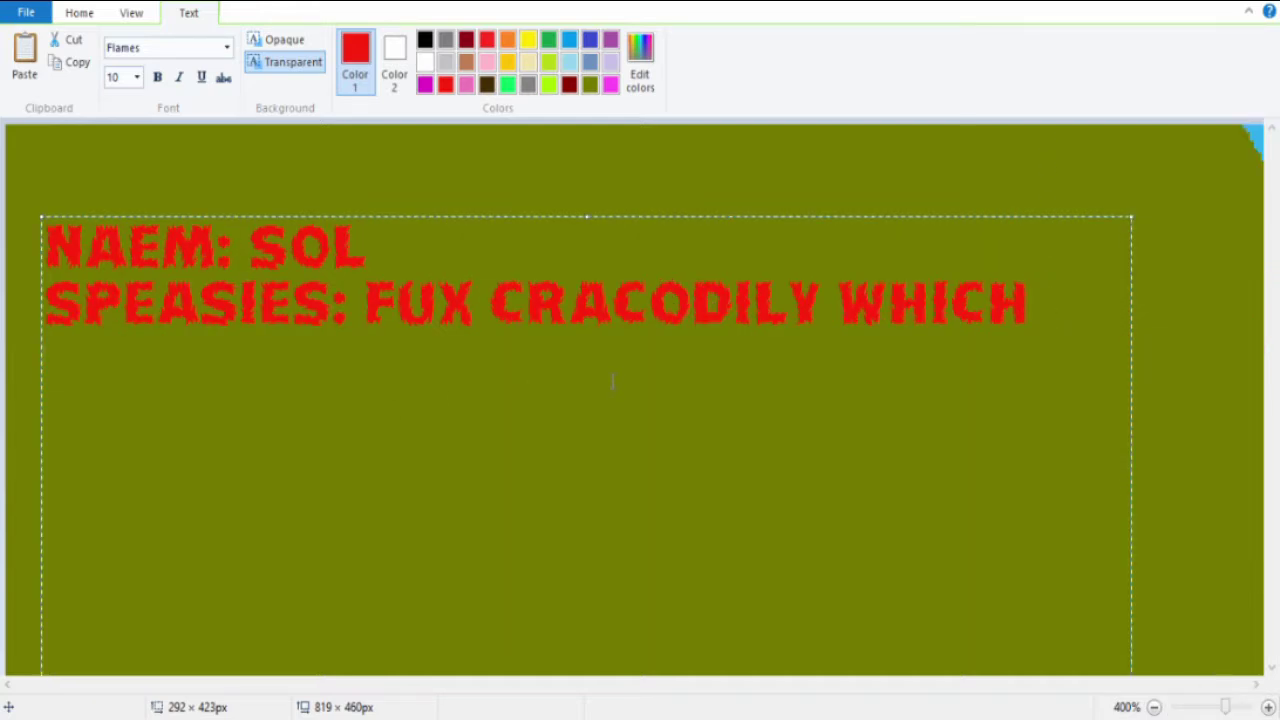
Add the gender and likes lines, ending at BULIANG with the unfinished phrase erased.
key(Return)
text(GENDOR)
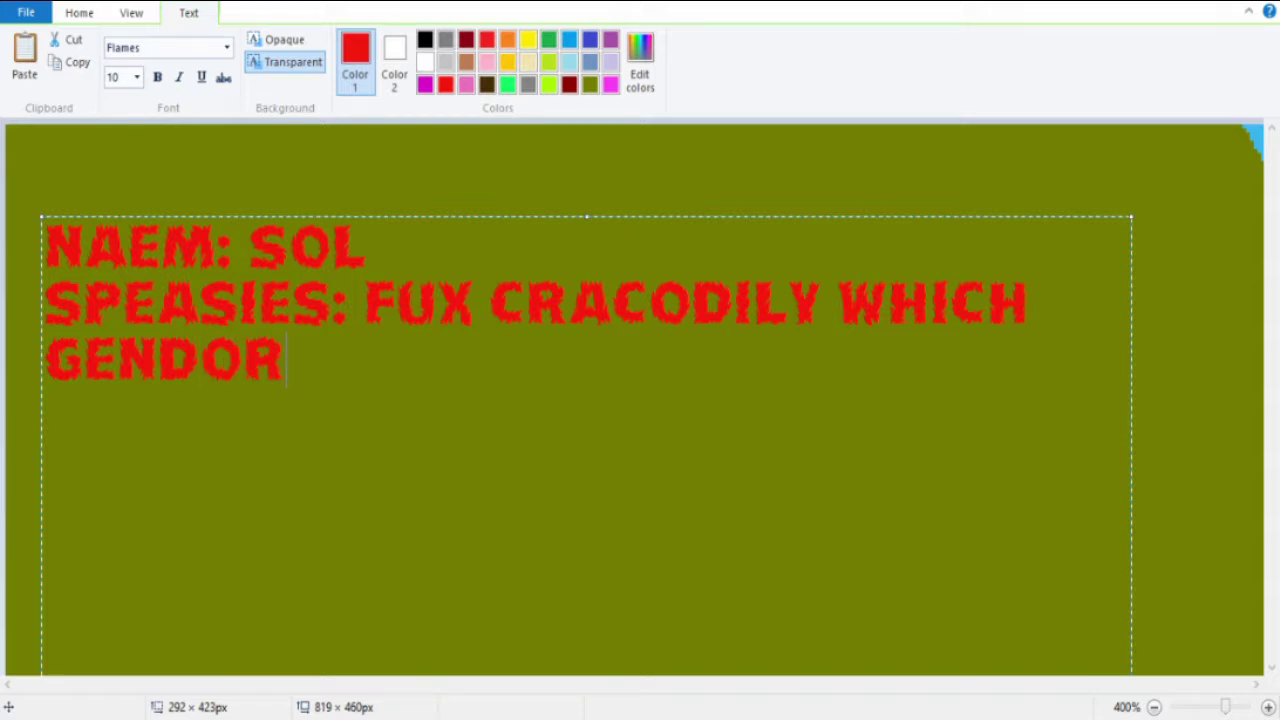
text(: FEMAIL)
key(Return)
text(LIEK)
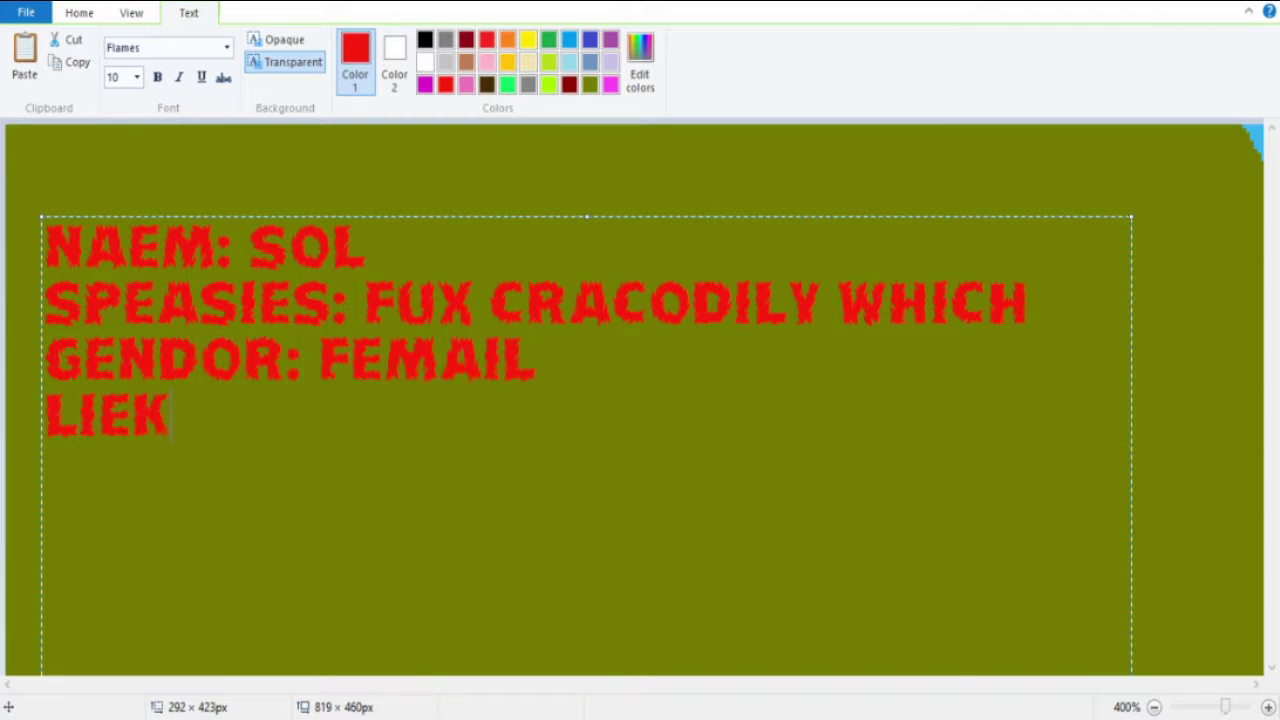
text(Z:)
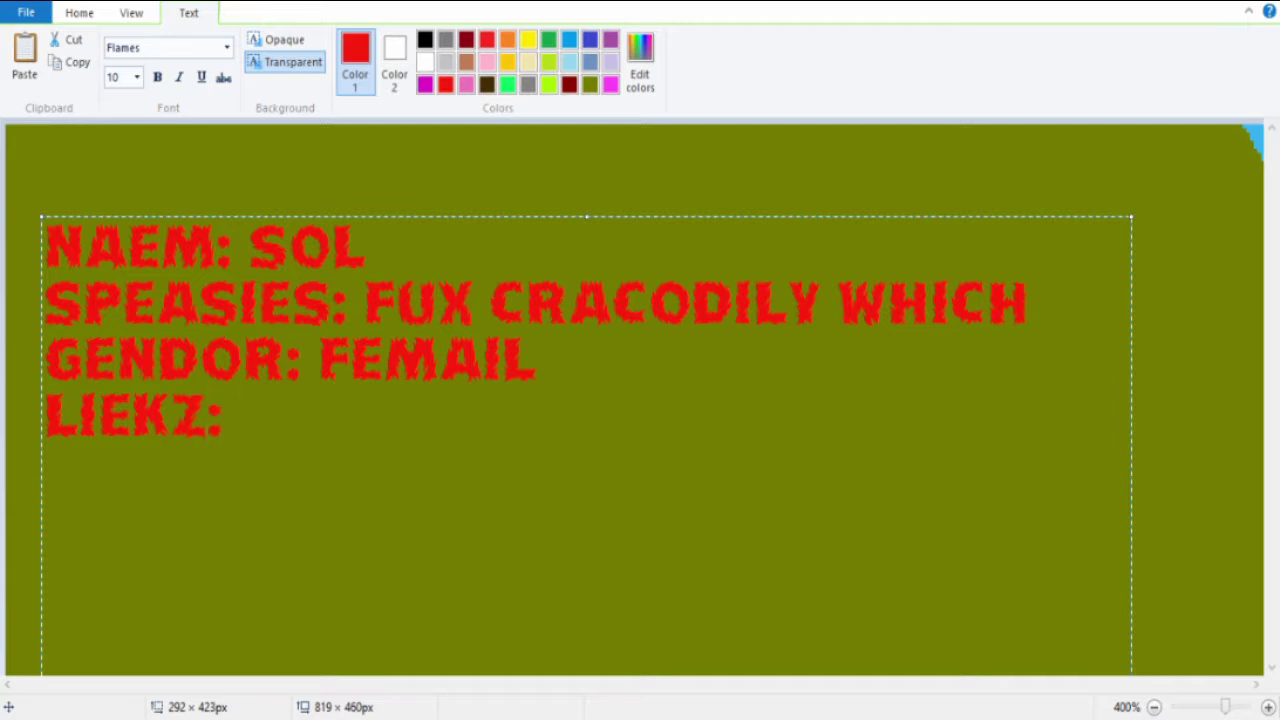
text( DEATC)
key(BackSpace)
text(H)
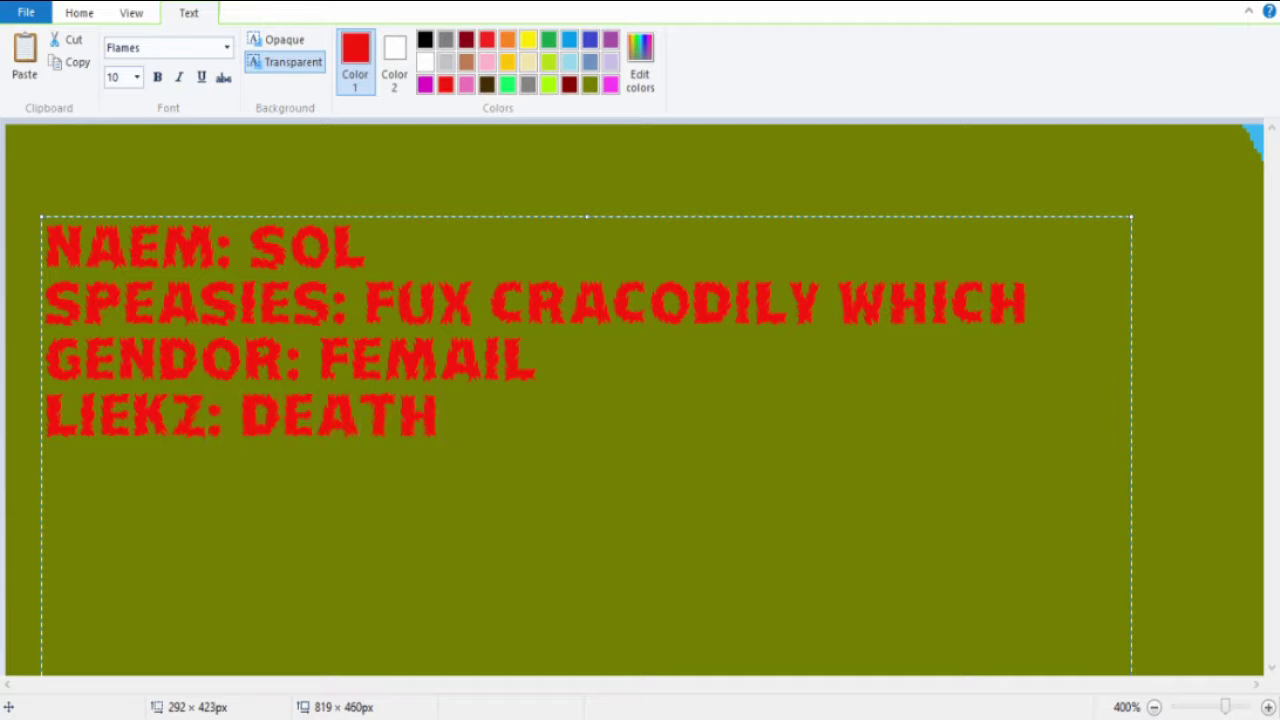
text(, DRUGZ)
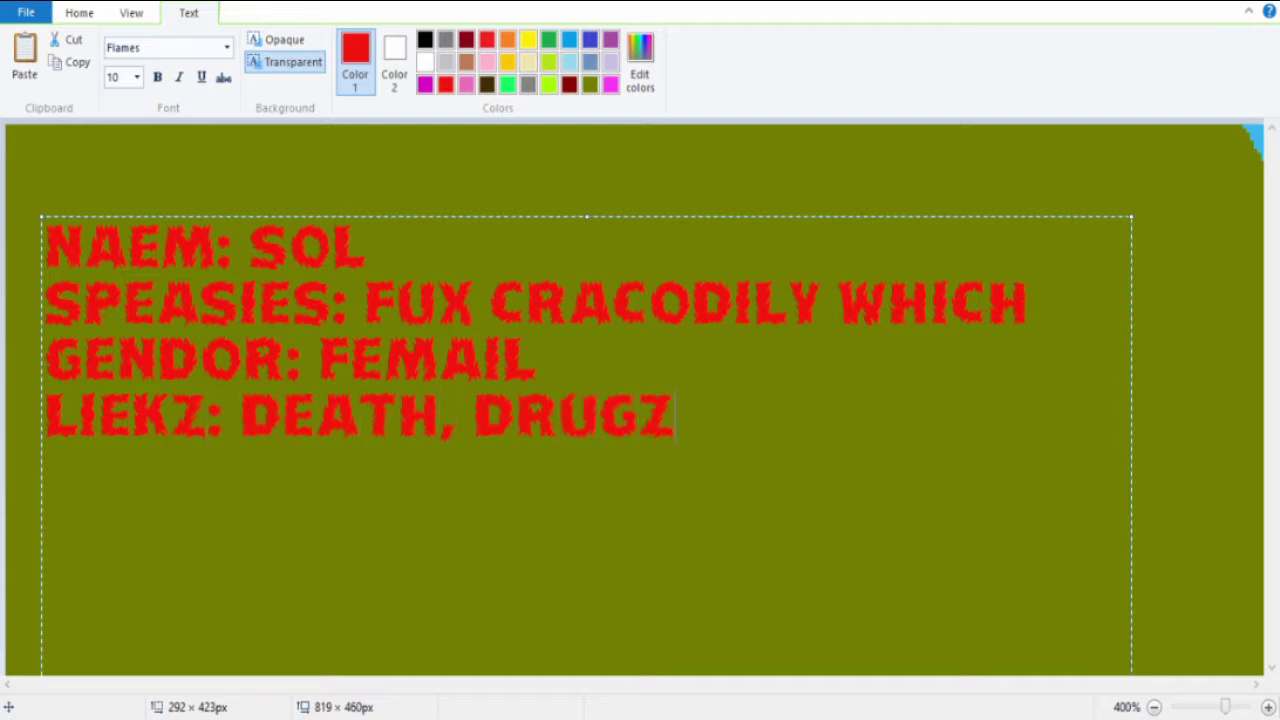
key(BackSpace)
key(BackSpace)
text((ESPUCIAL)
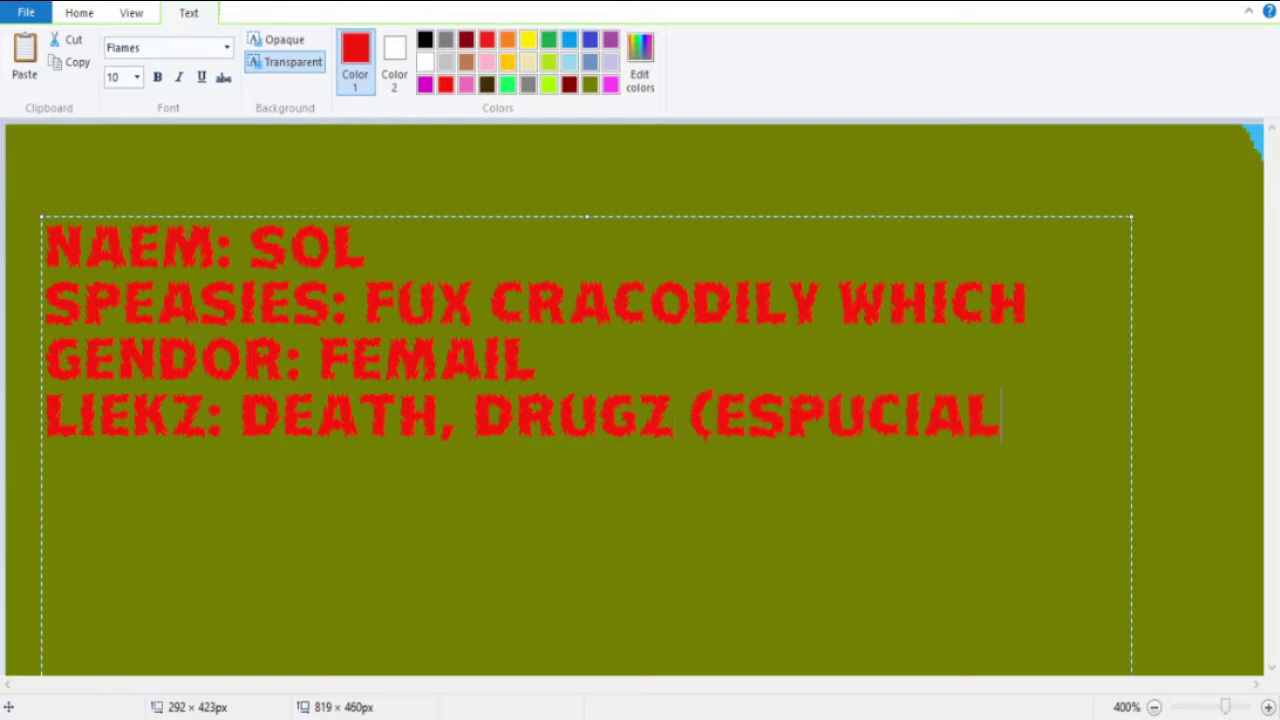
text(Y CWAK)
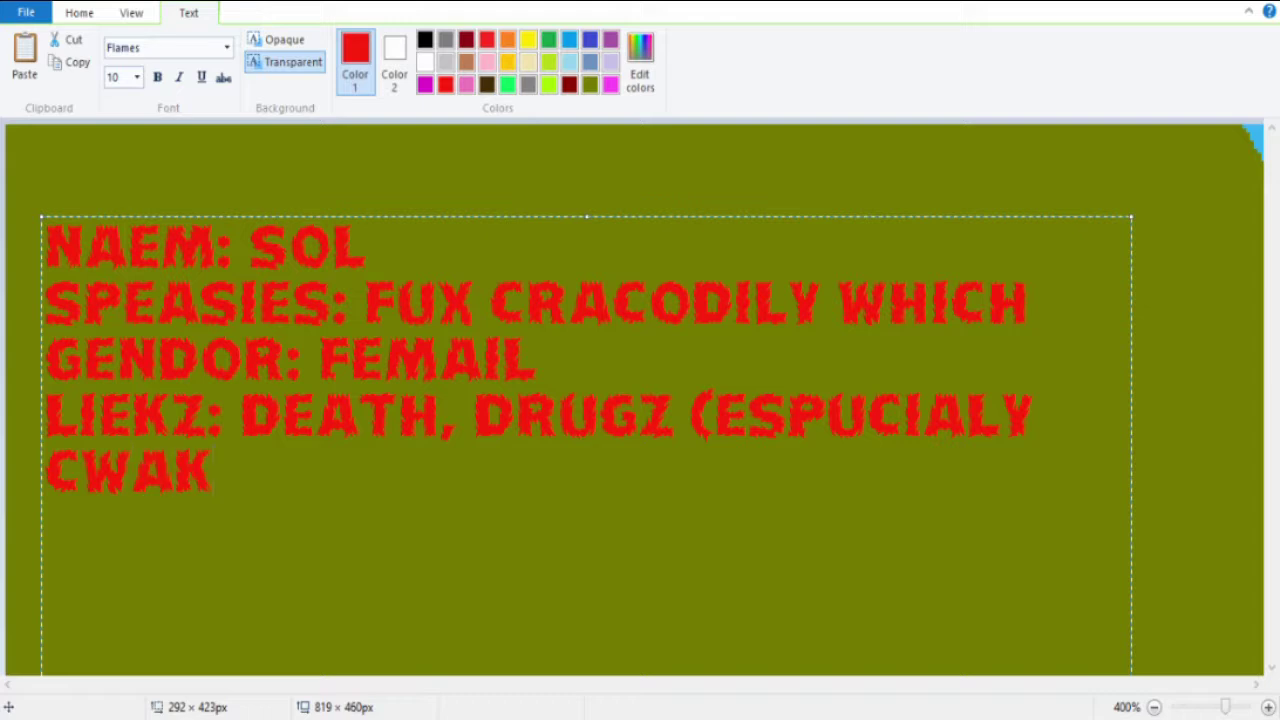
text())
text(GUNZ, BULIAN)
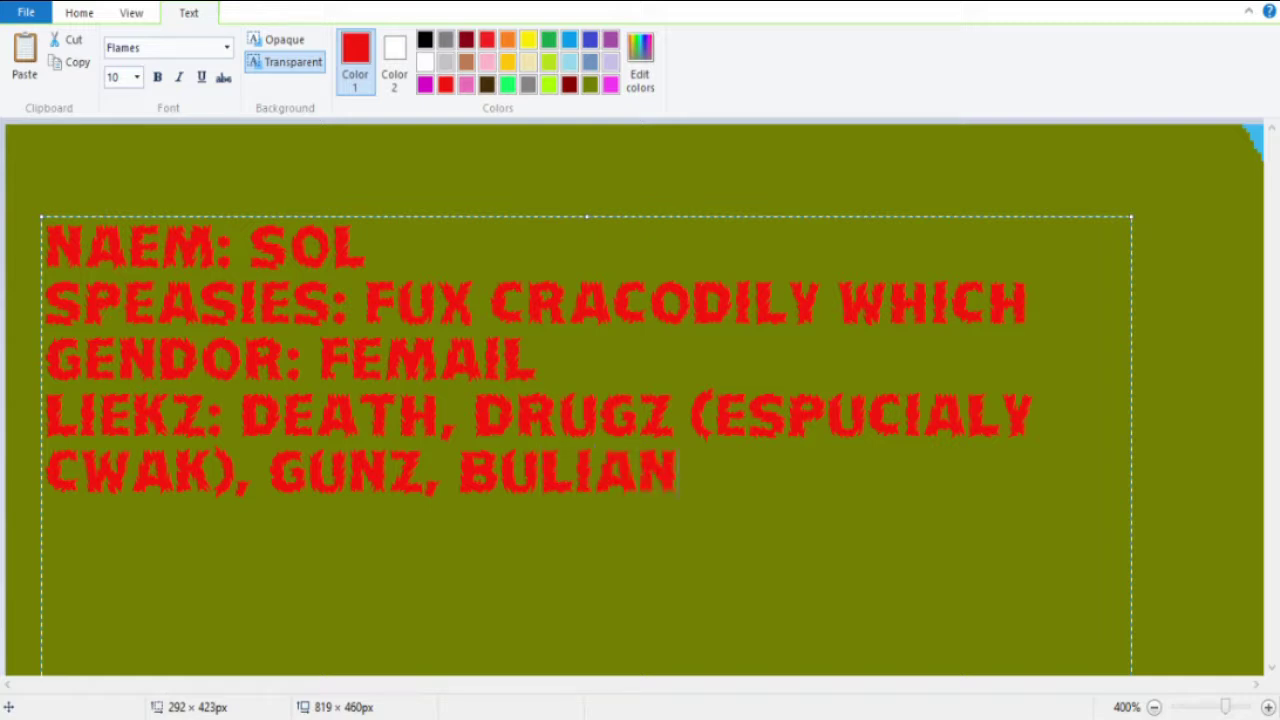
text(G, )
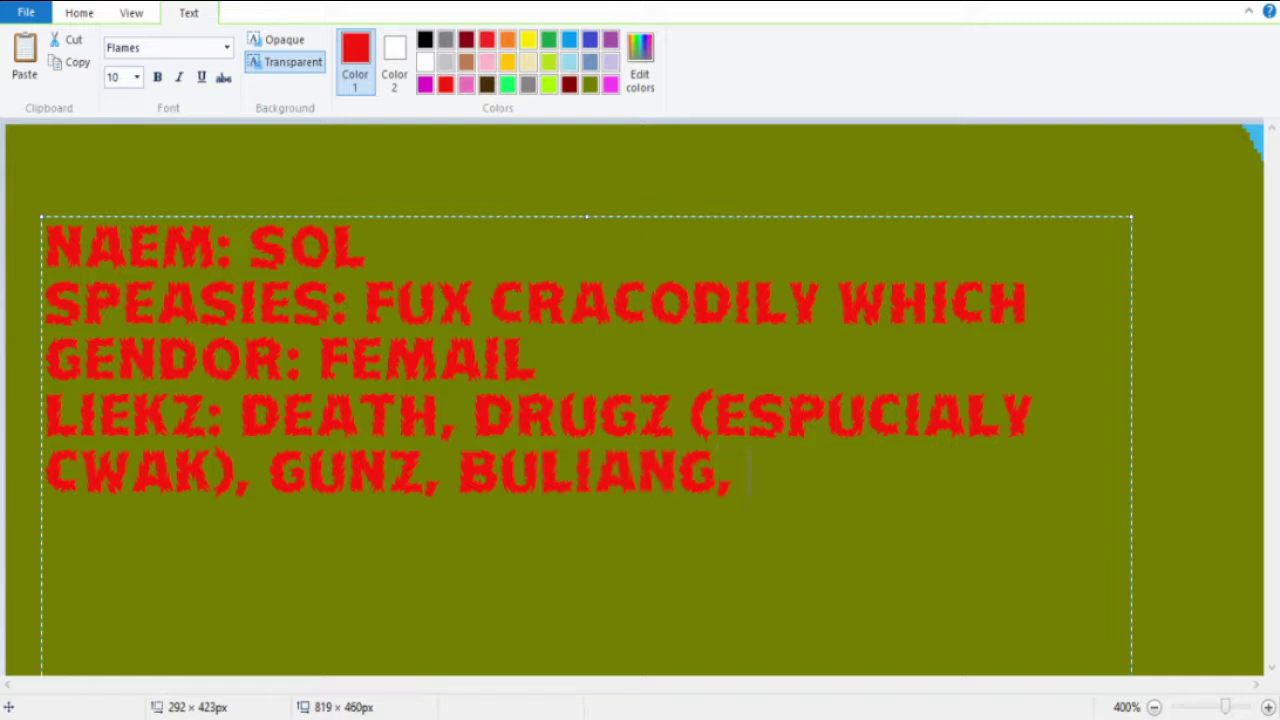
text(LONG WALKS ON THE )
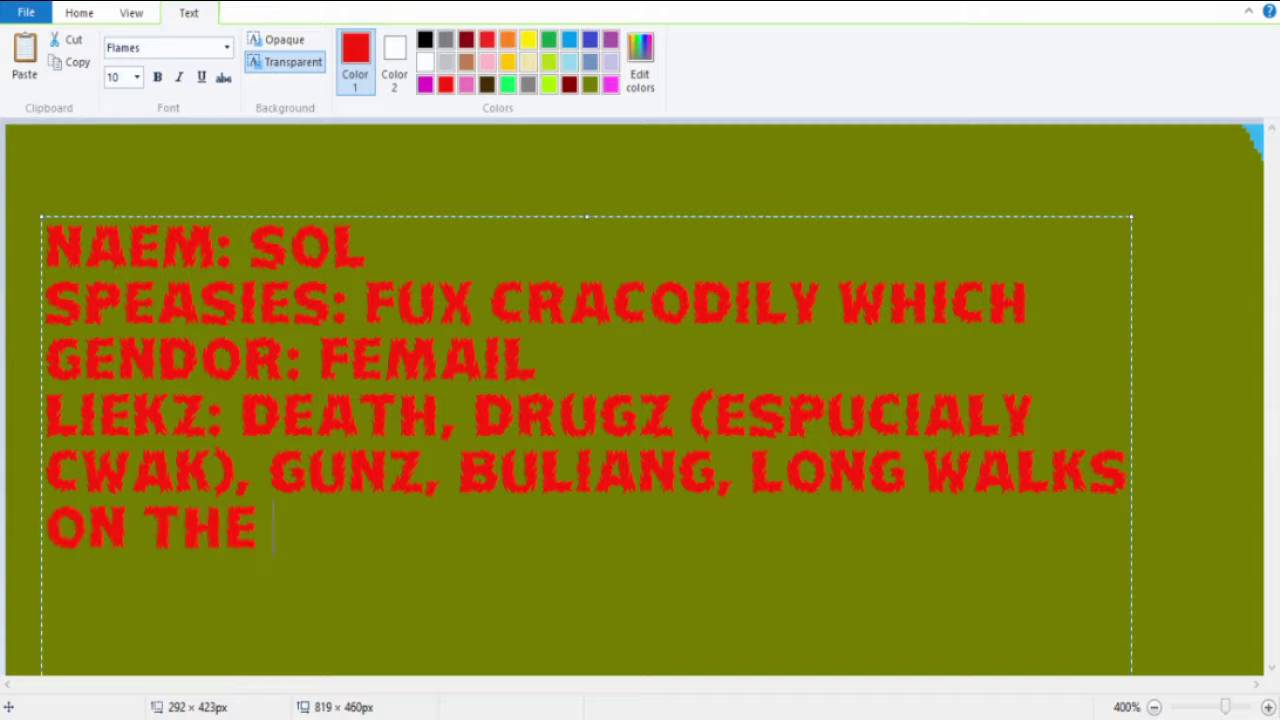
text(BE)
key(BackSpace)
key(BackSpace)
key(BackSpace)
key(BackSpace)
key(BackSpace)
key(BackSpace)
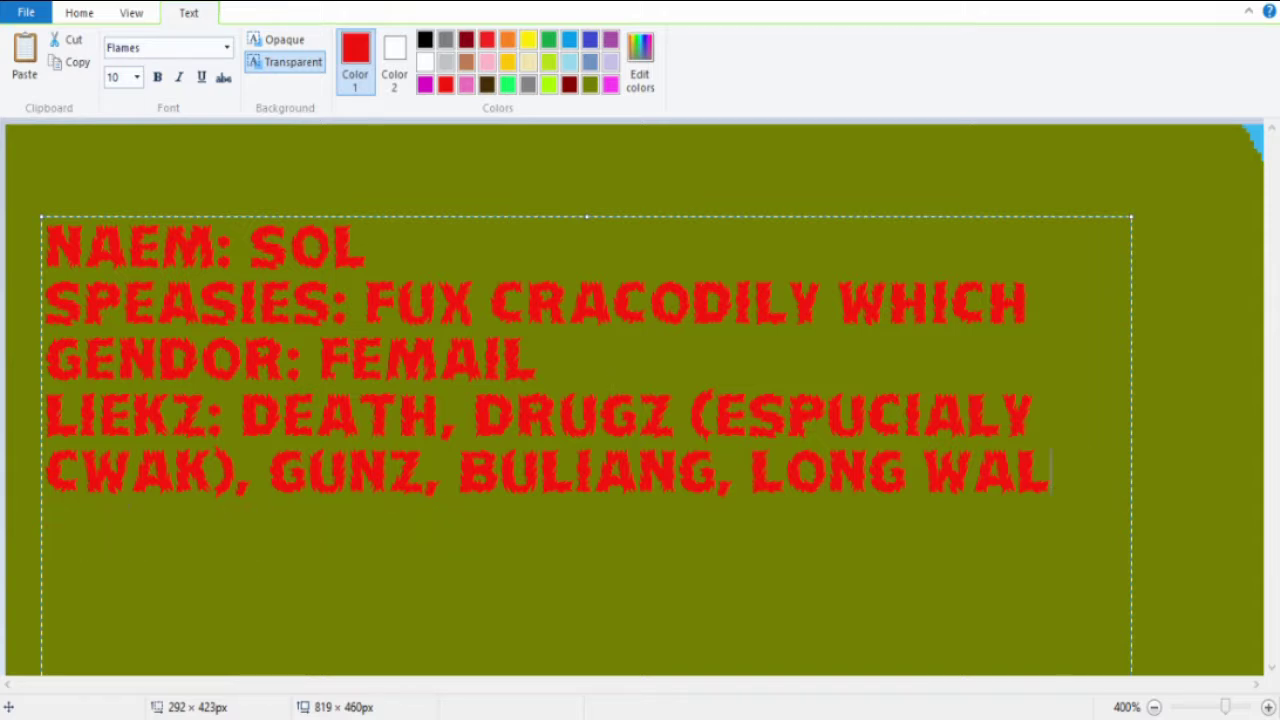
key(BackSpace)
key(BackSpace)
key(BackSpace)
key(BackSpace)
key(BackSpace)
key(BackSpace)
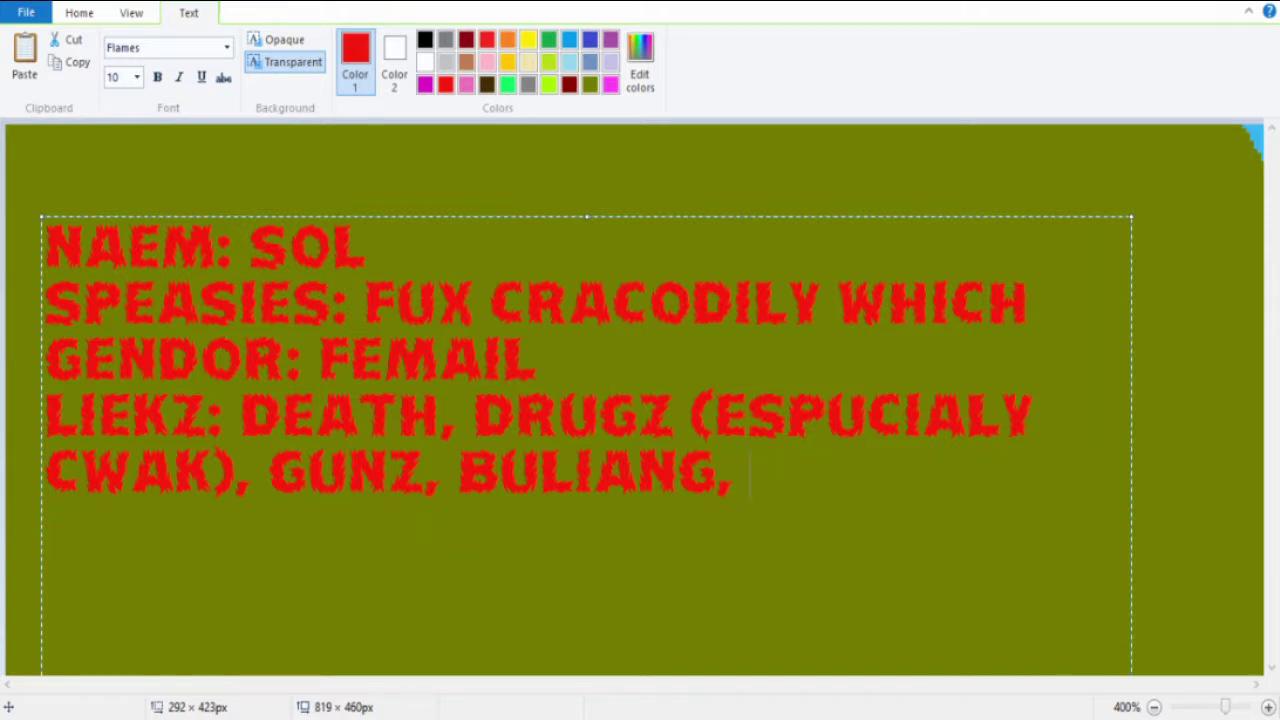
click(222, 47)
Try Gabriola and other handwriting fonts, settling on Segoe Script.
key(Down)
key(Return)
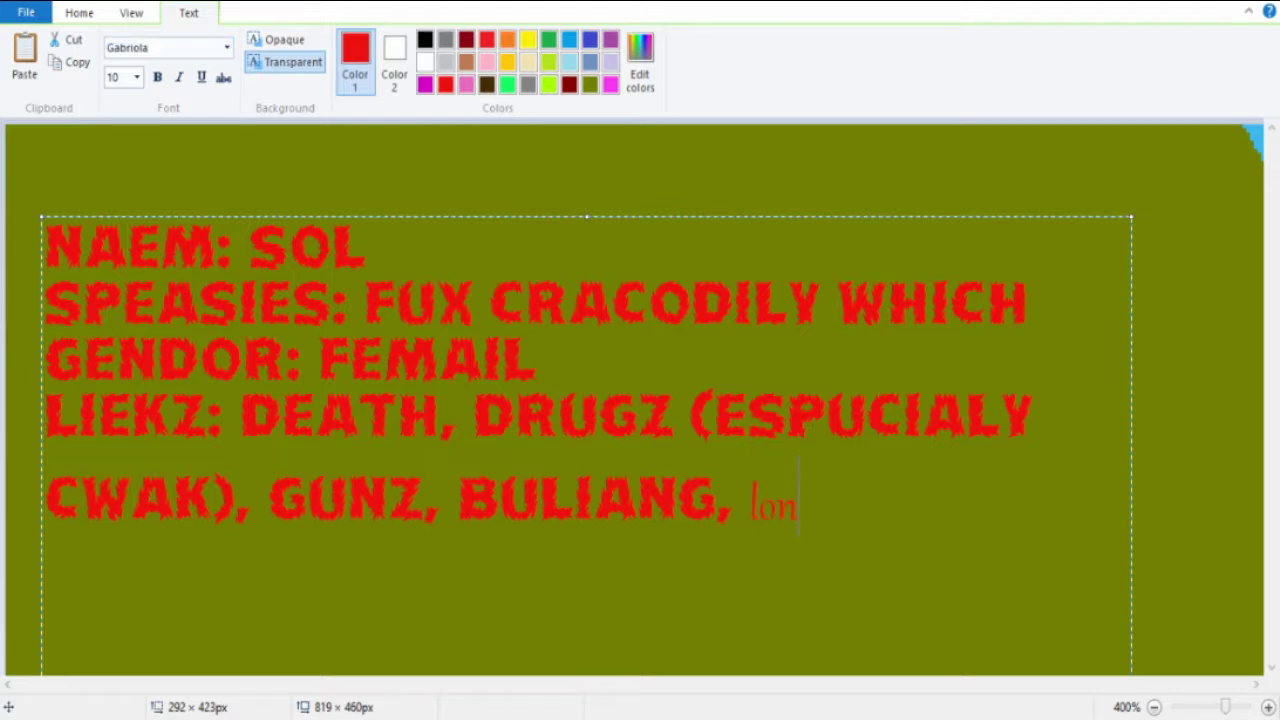
key(ctrl+z)
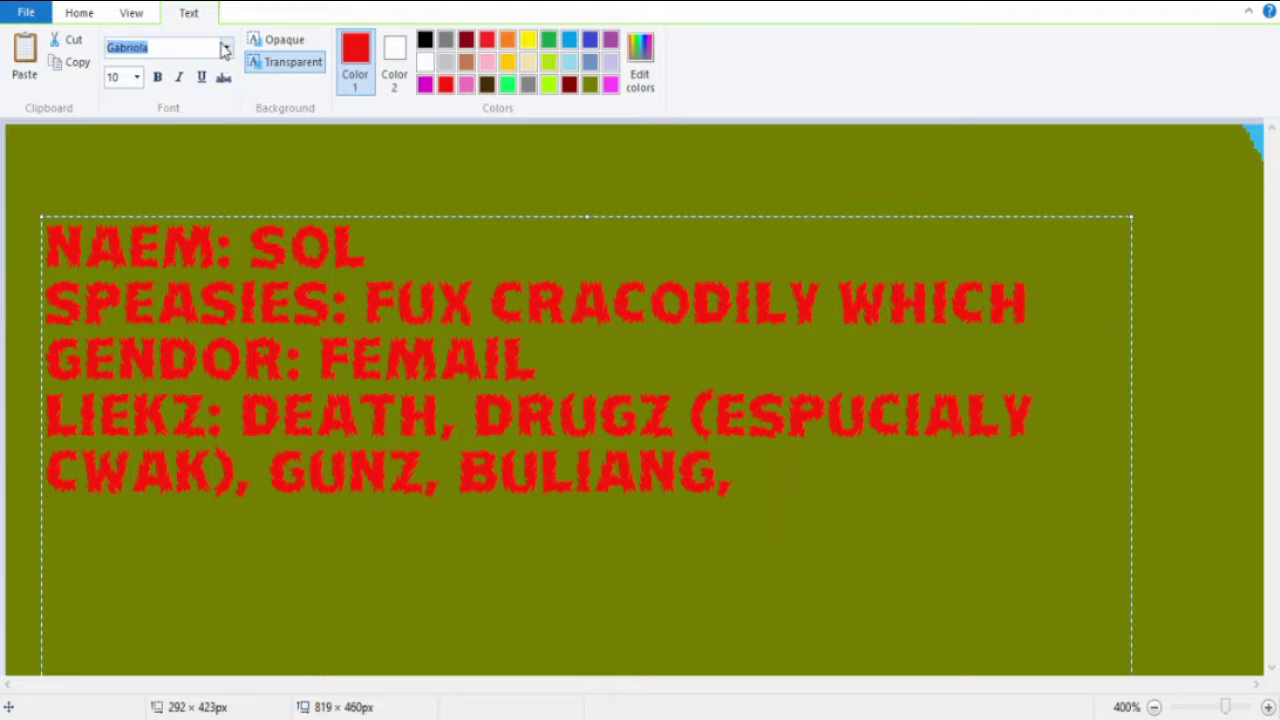
key(Down)
text(googd)
key(BackSpace)
key(BackSpace)
key(BackSpace)
key(BackSpace)
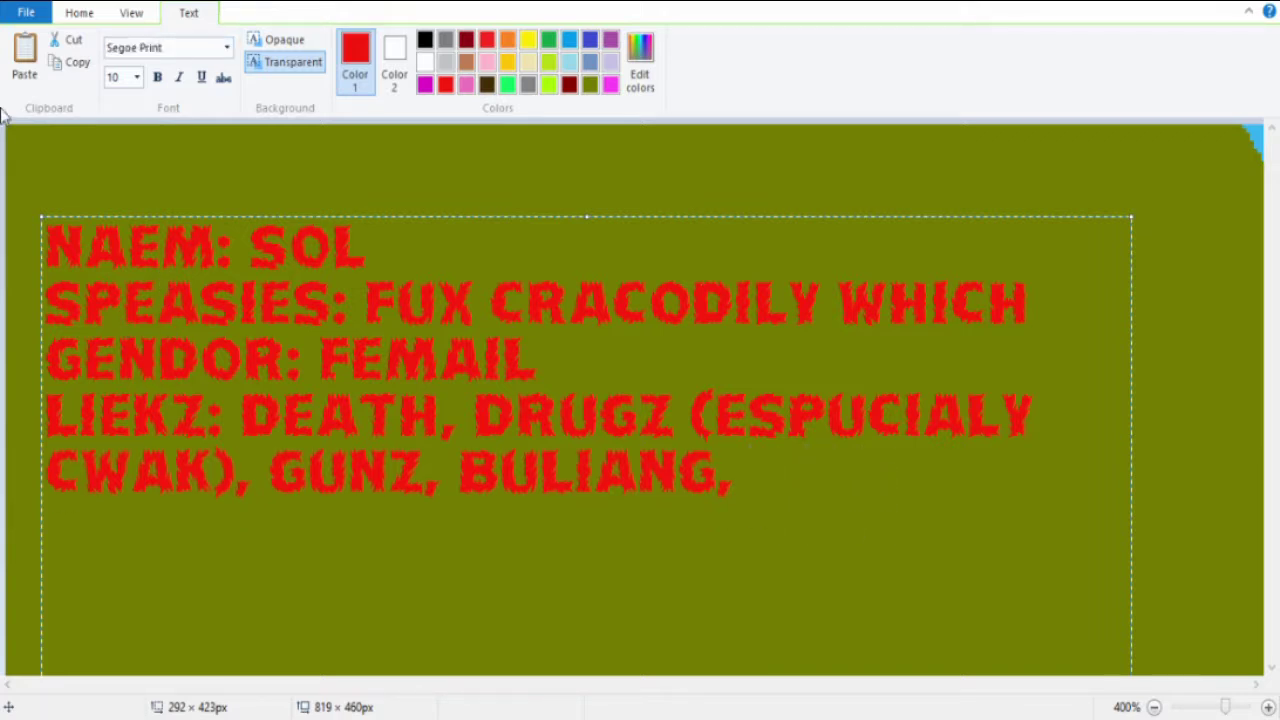
click(150, 47)
key(Down)
text(lol)
Write 'Long walks on the beach' in black size 8, then restore red size 10.
key(BackSpace)
key(BackSpace)
key(BackSpace)
click(425, 40)
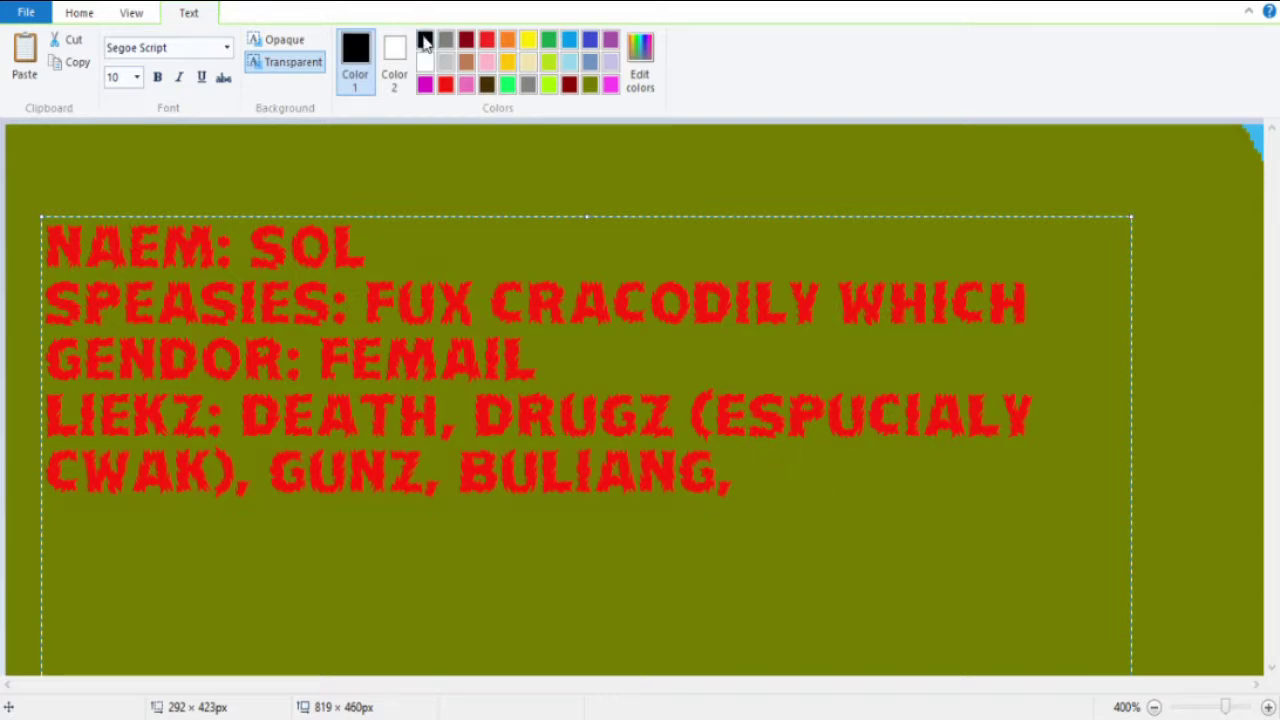
click(118, 77)
text(8)
key(Return)
text(Long walks on the beac)
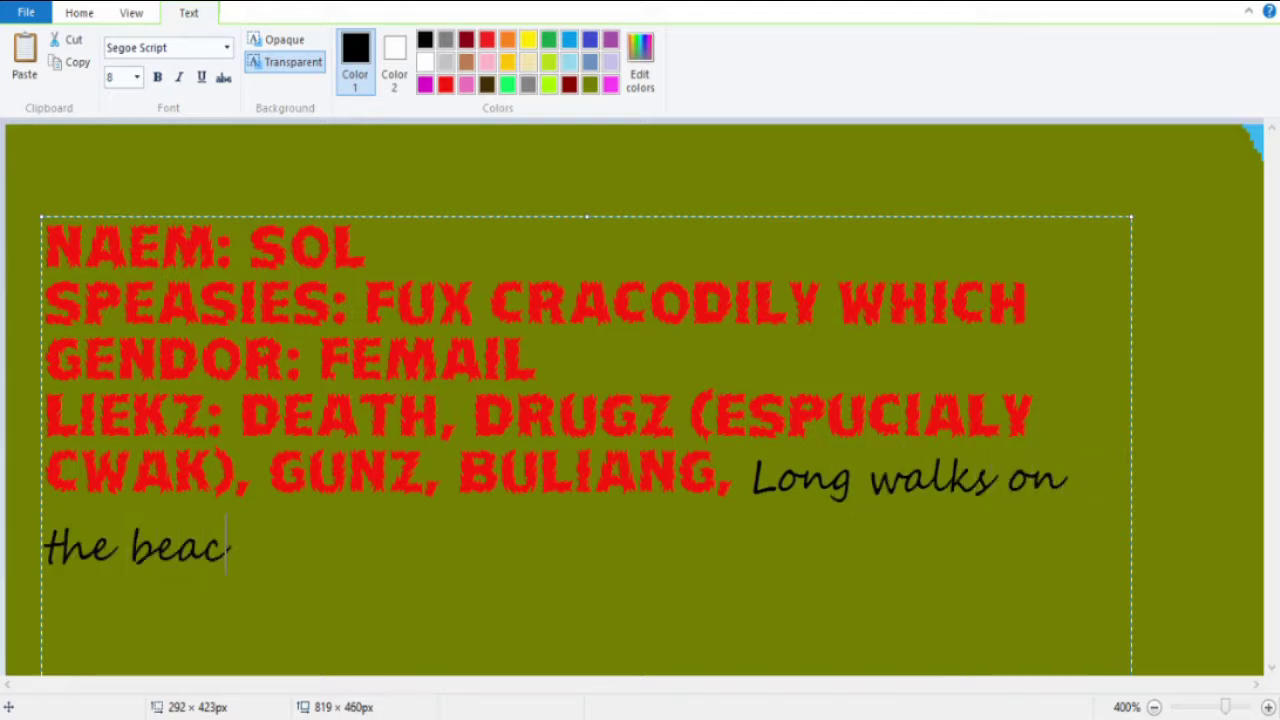
text(h)
click(115, 77)
text(10)
click(486, 40)
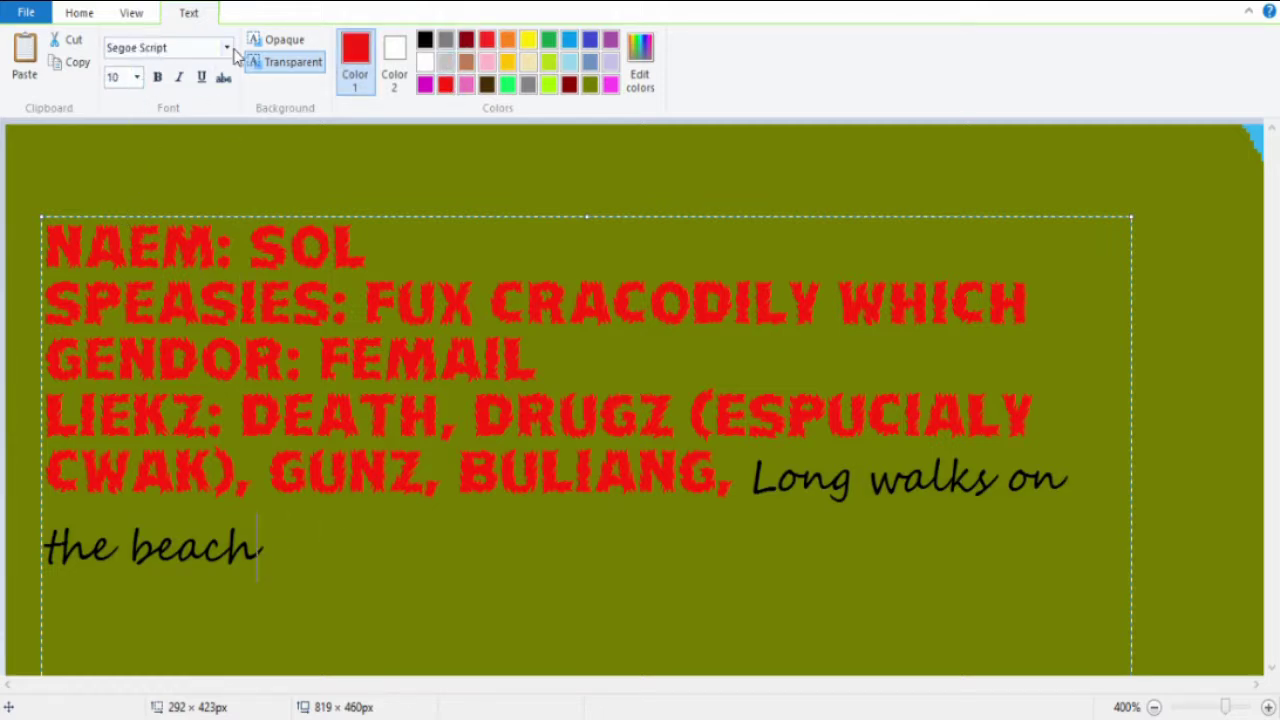
click(165, 47)
text(Flames)
text(, )
text(H)
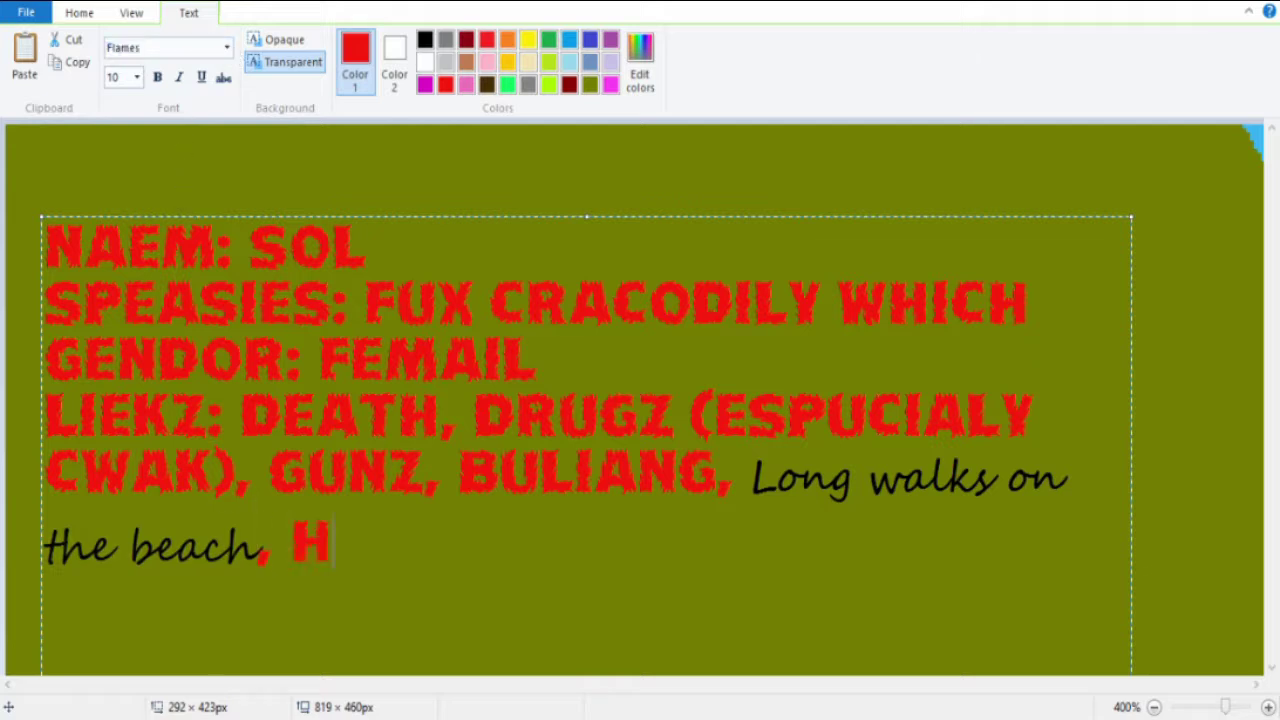
Type ', SUESIDE' and a new line 'NO LIEKZ: HAPINISS, LIFE, HRE PRENTZ', fixing typos.
key(BackSpace)
text(SUE)
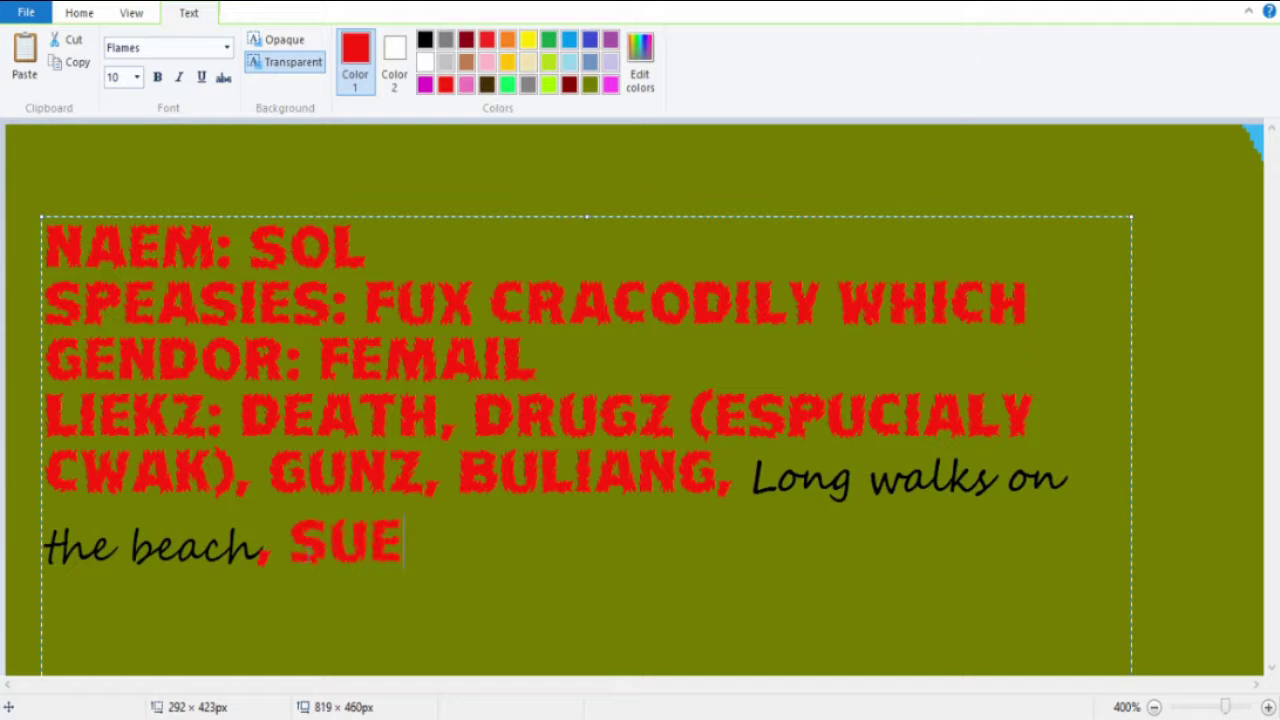
text(C)
key(BackSpace)
text(SIDE )
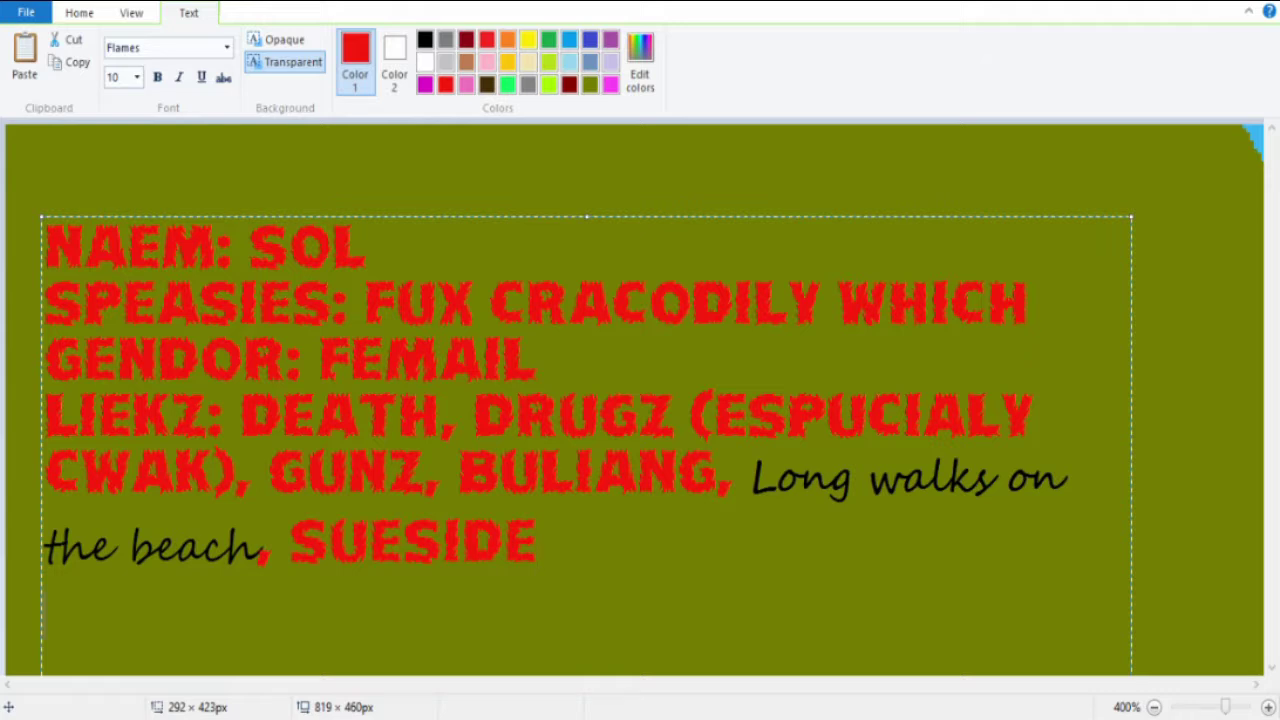
text(NO LIEK)
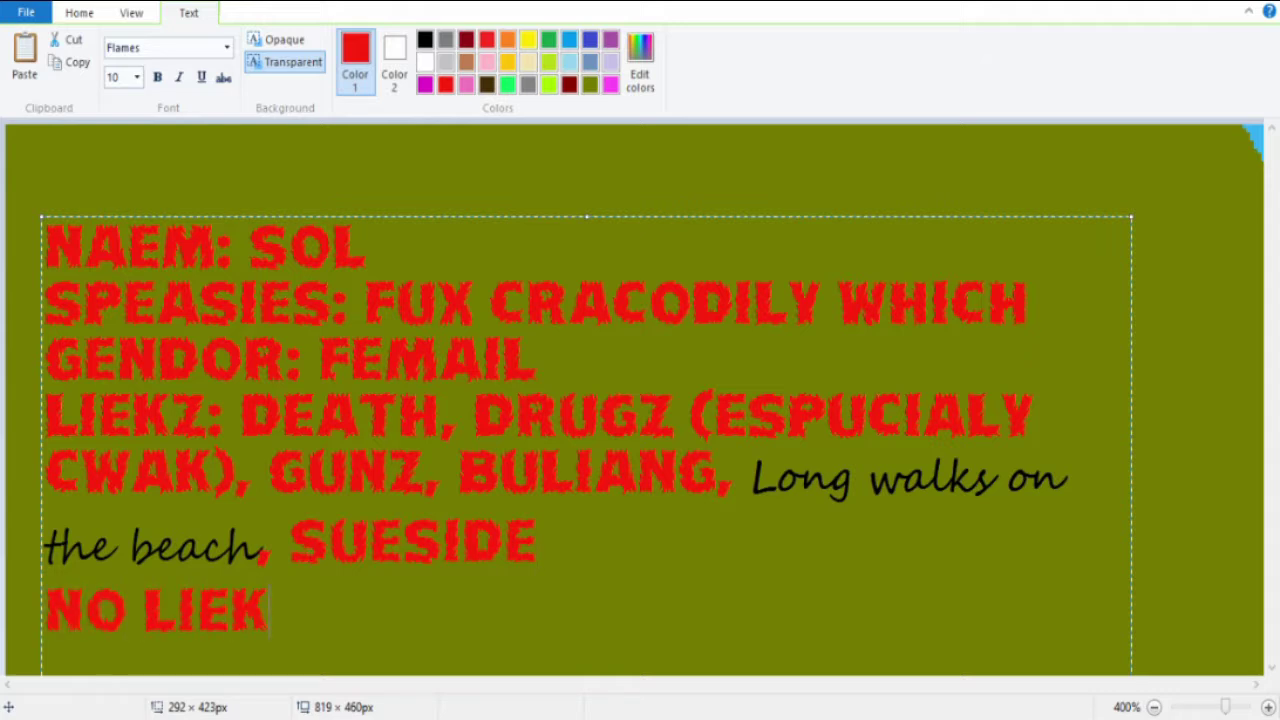
text(Z: H)
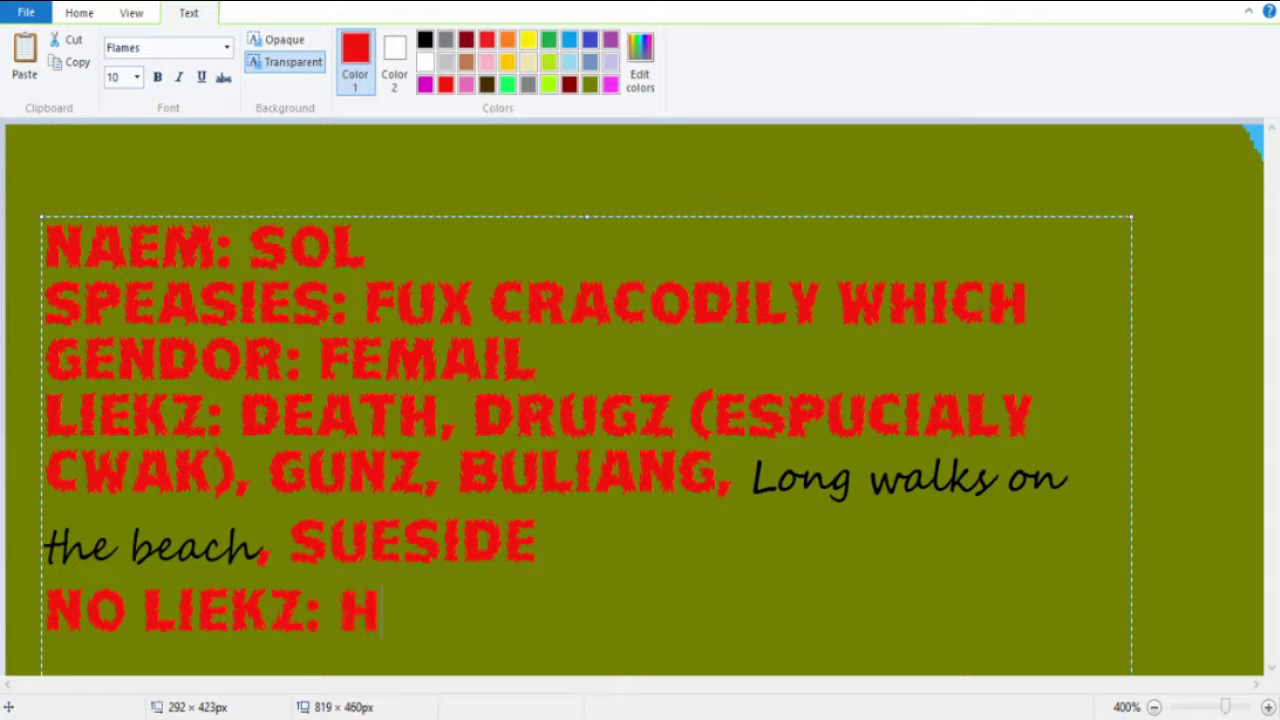
text(APINISS)
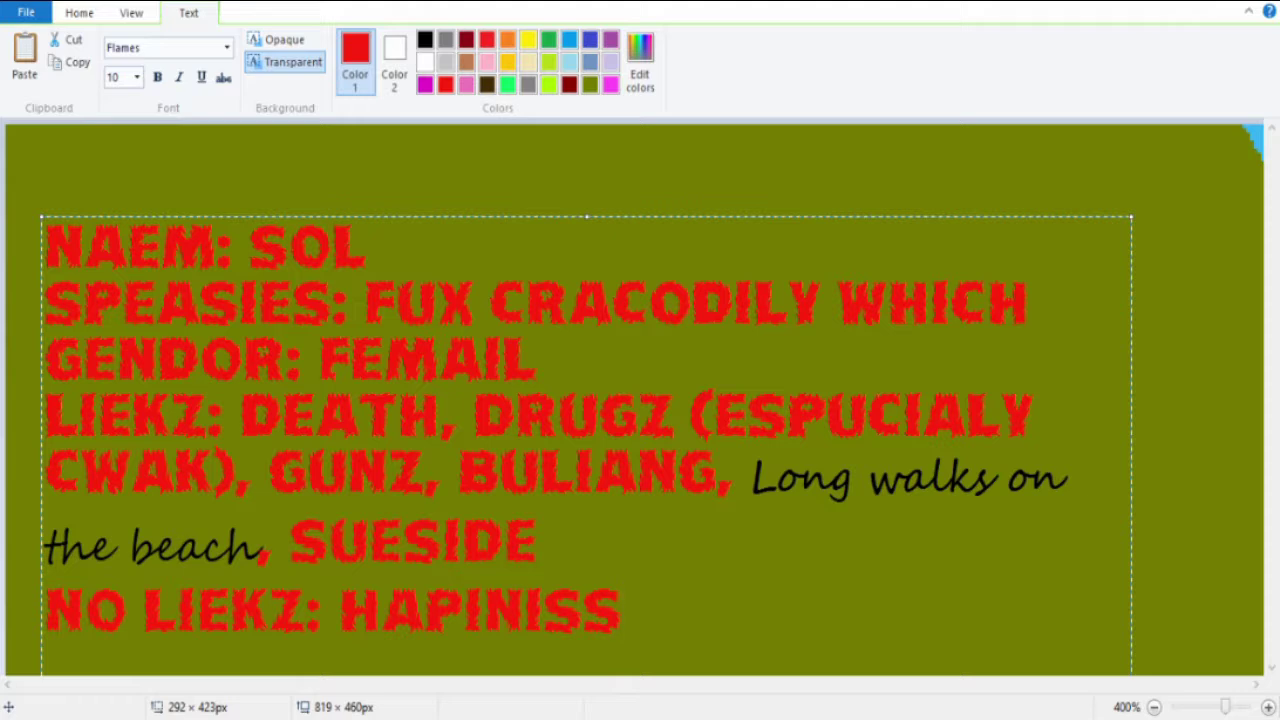
text(,)
text( LIEVIN)
key(BackSpace)
key(BackSpace)
key(BackSpace)
key(BackSpace)
text(IE)
key(BackSpace)
key(BackSpace)
text(URV)
key(BackSpace)
key(BackSpace)
key(BackSpace)
text(IVE)
key(BackSpace)
key(BackSpace)
text(FE,)
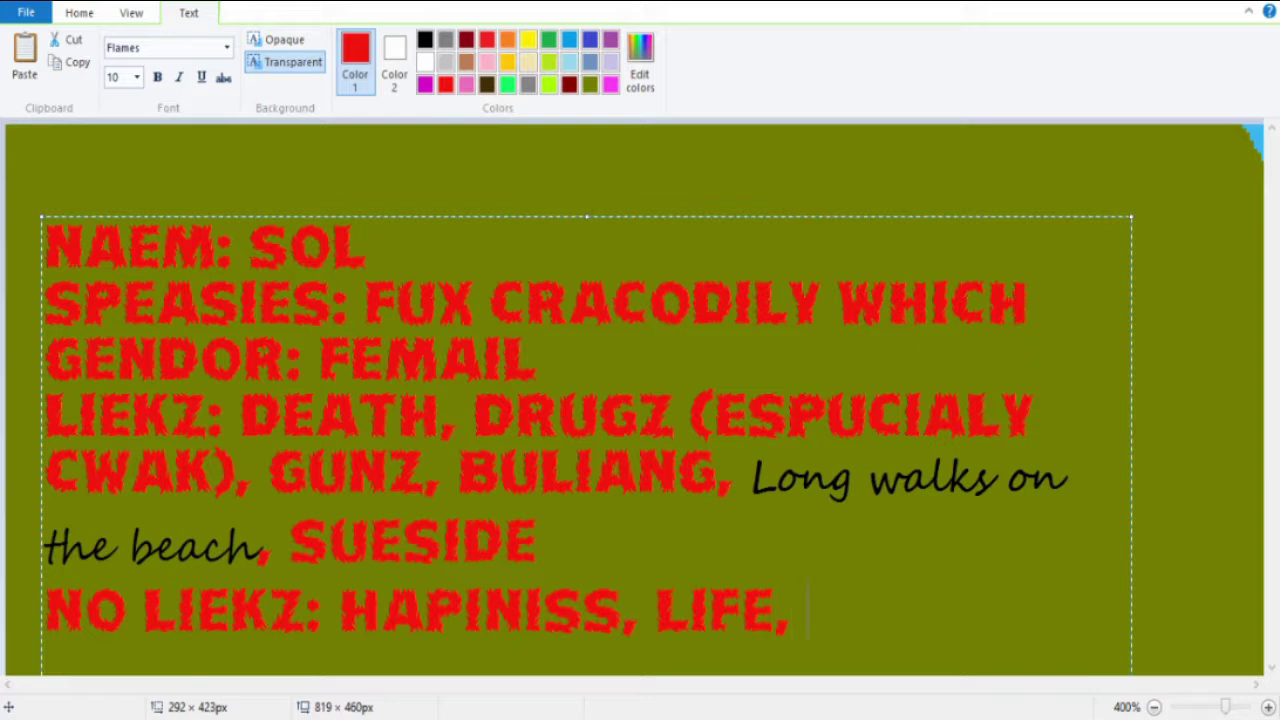
text( HER)
key(BackSpace)
key(BackSpace)
text(RE PRENTZ)
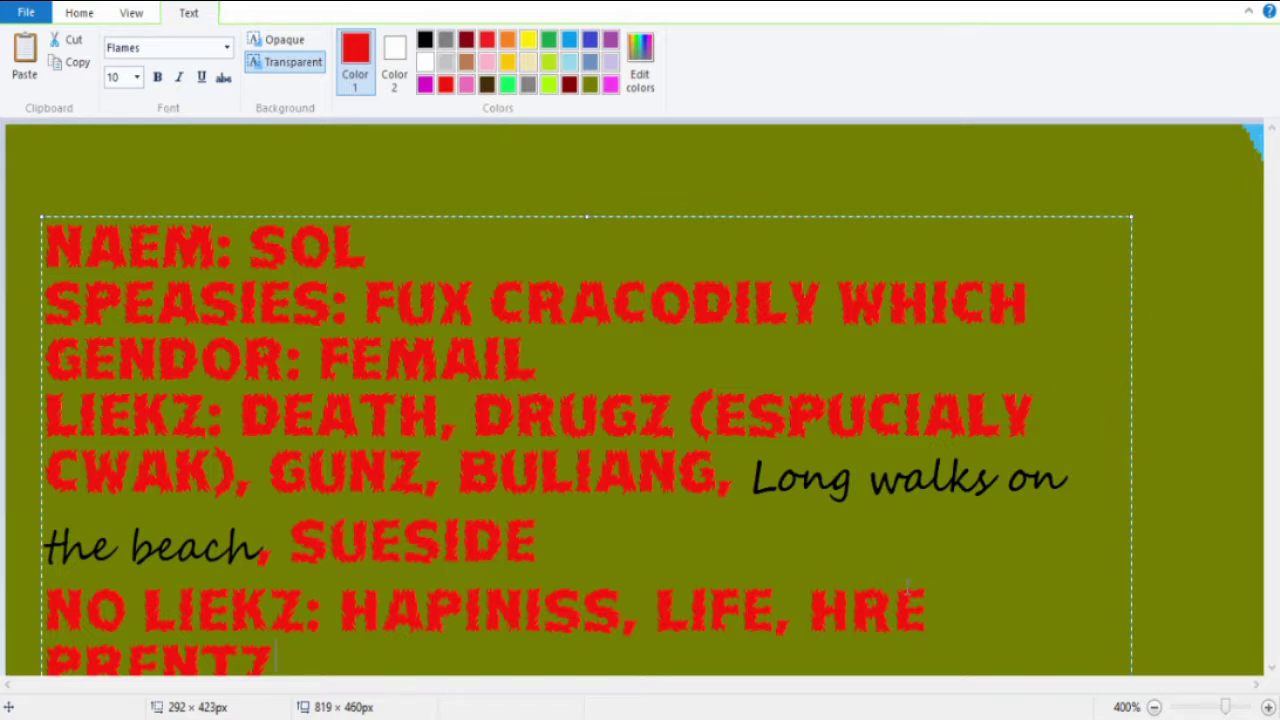
click(1152, 547)
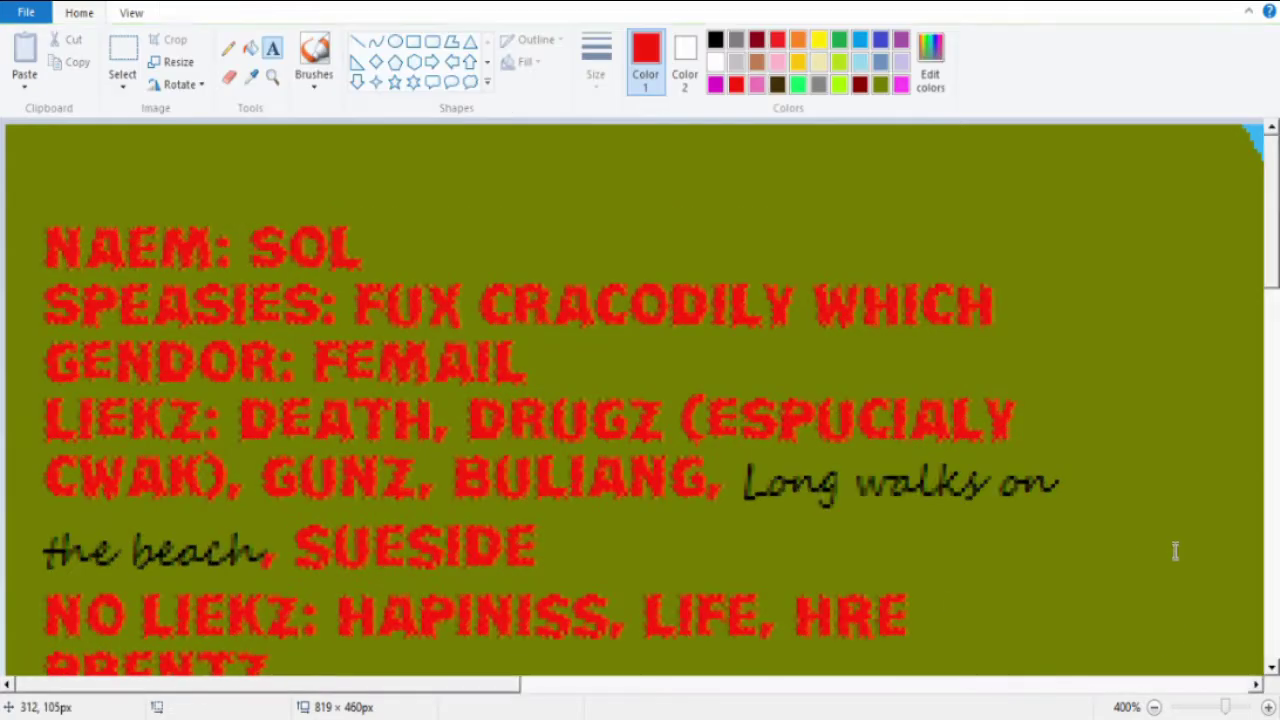
scroll(1268, 288, down, 3)
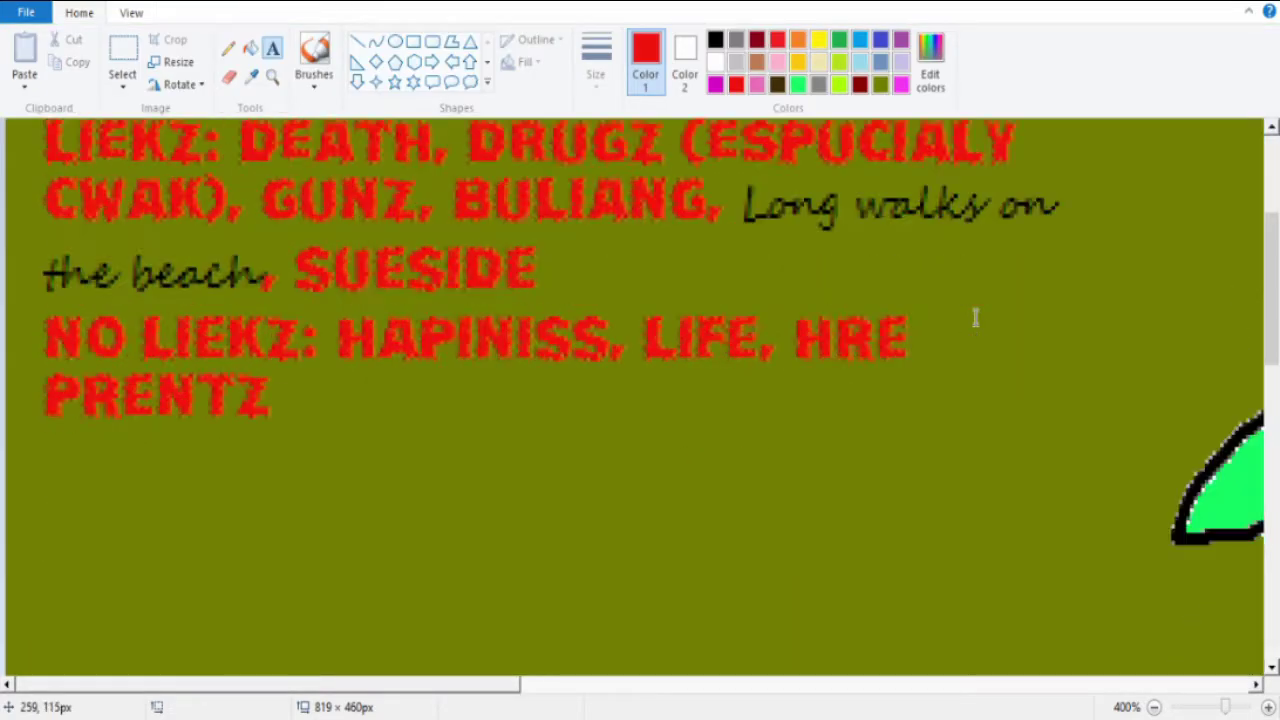
scroll(960, 320, up, 1)
click(280, 541)
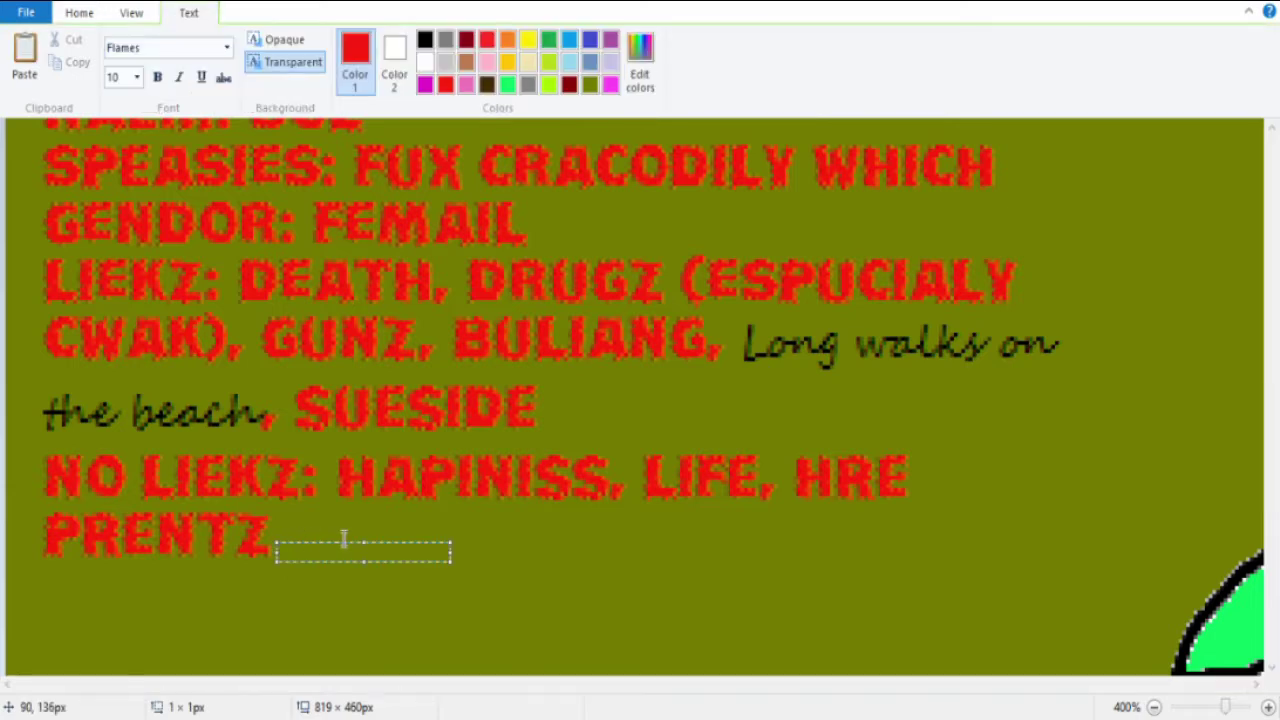
drag(363, 534, 363, 512)
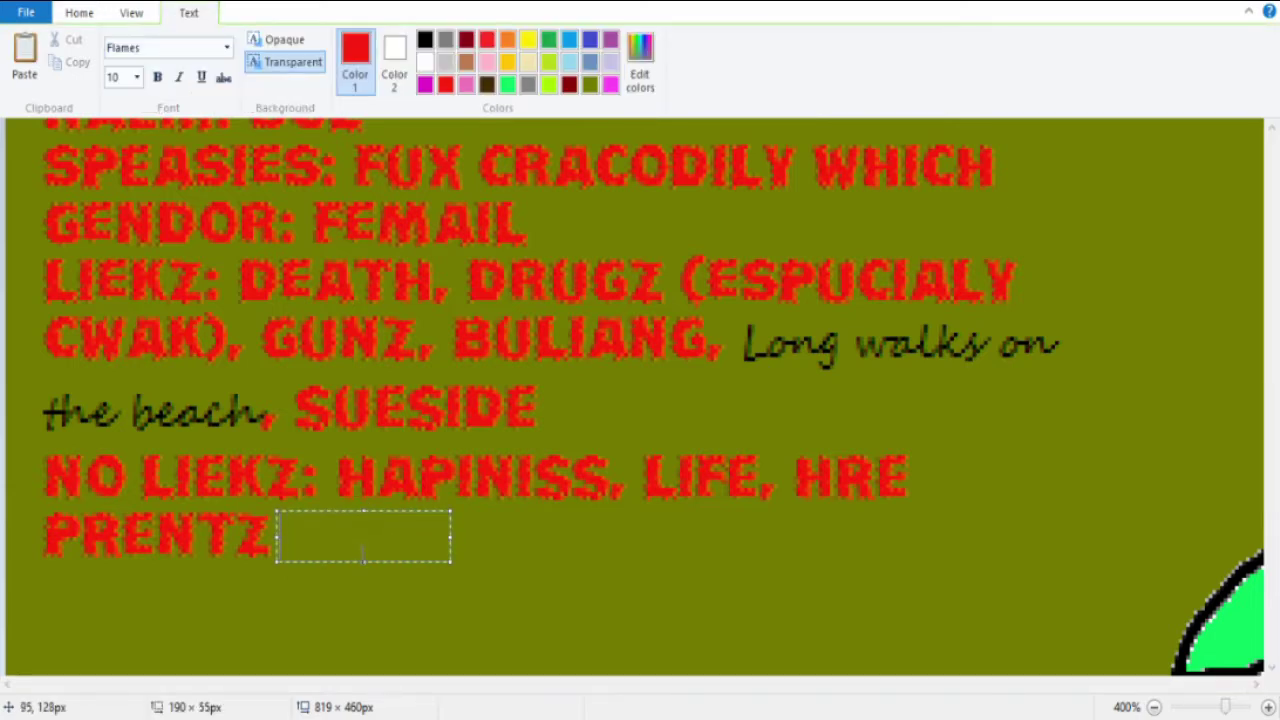
drag(448, 540, 732, 560)
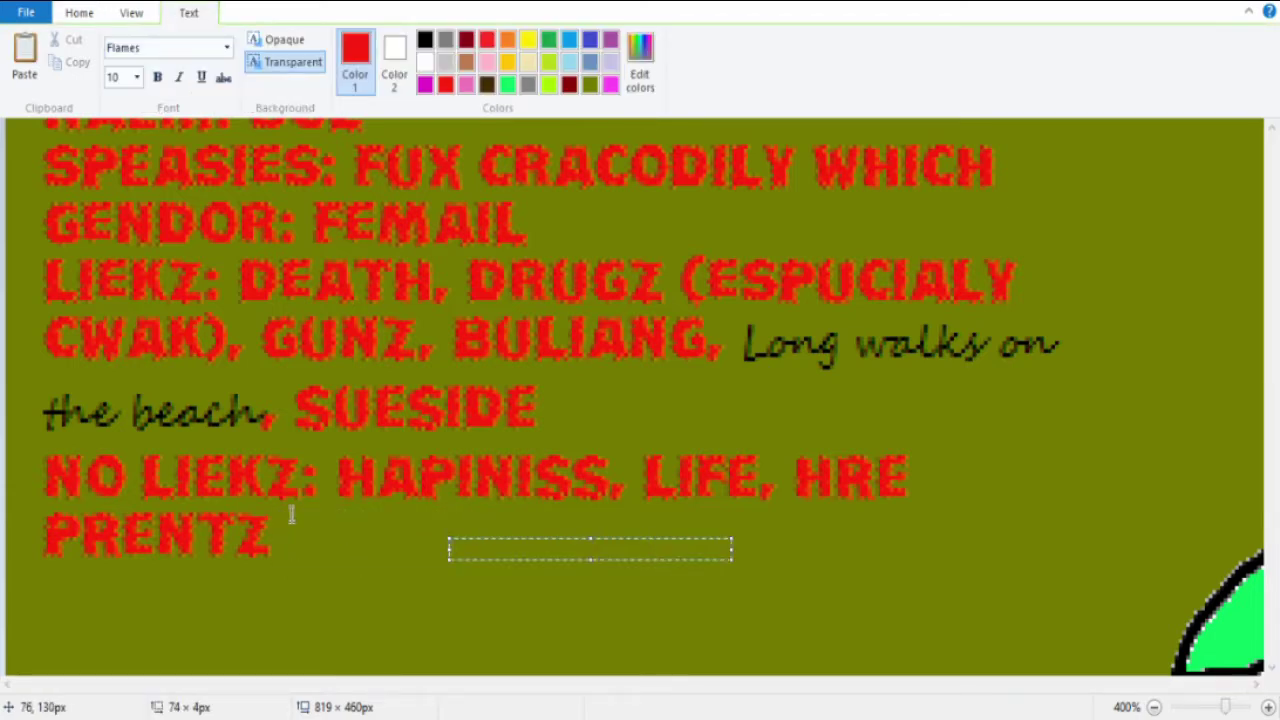
drag(289, 514, 930, 568)
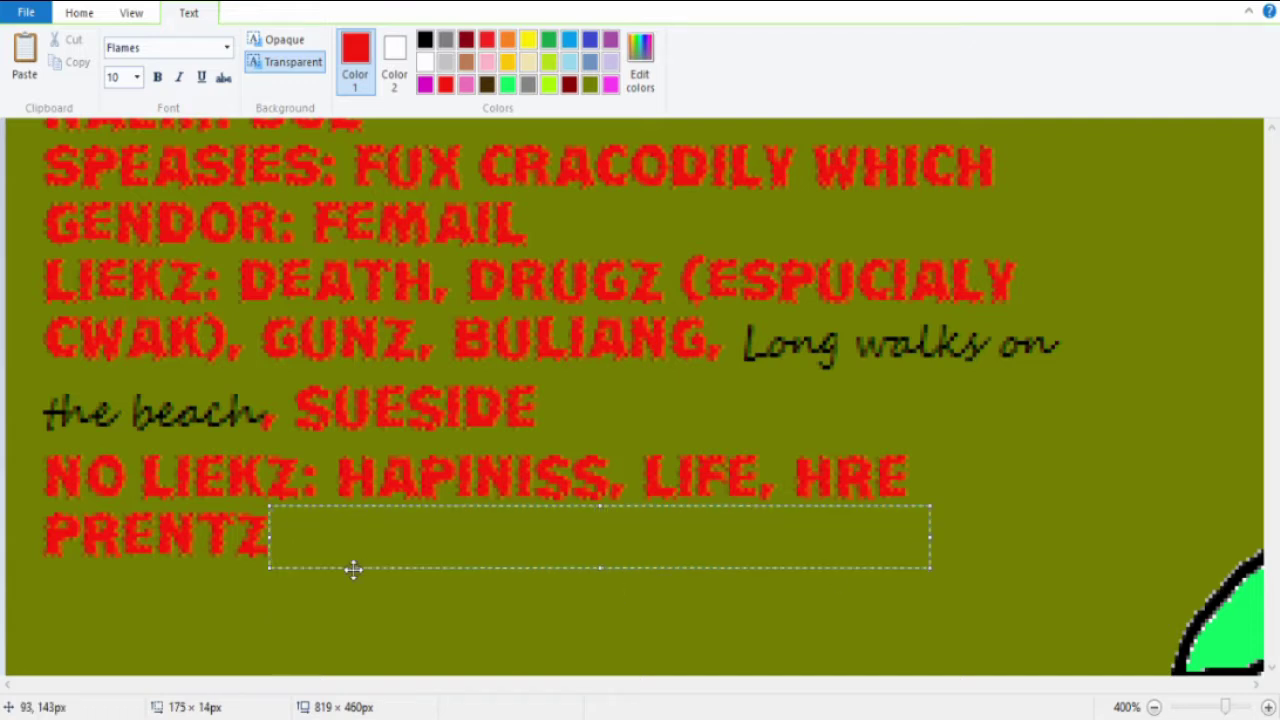
text(FS)
key(BackSpace)
key(BackSpace)
text(,)
text( PU)
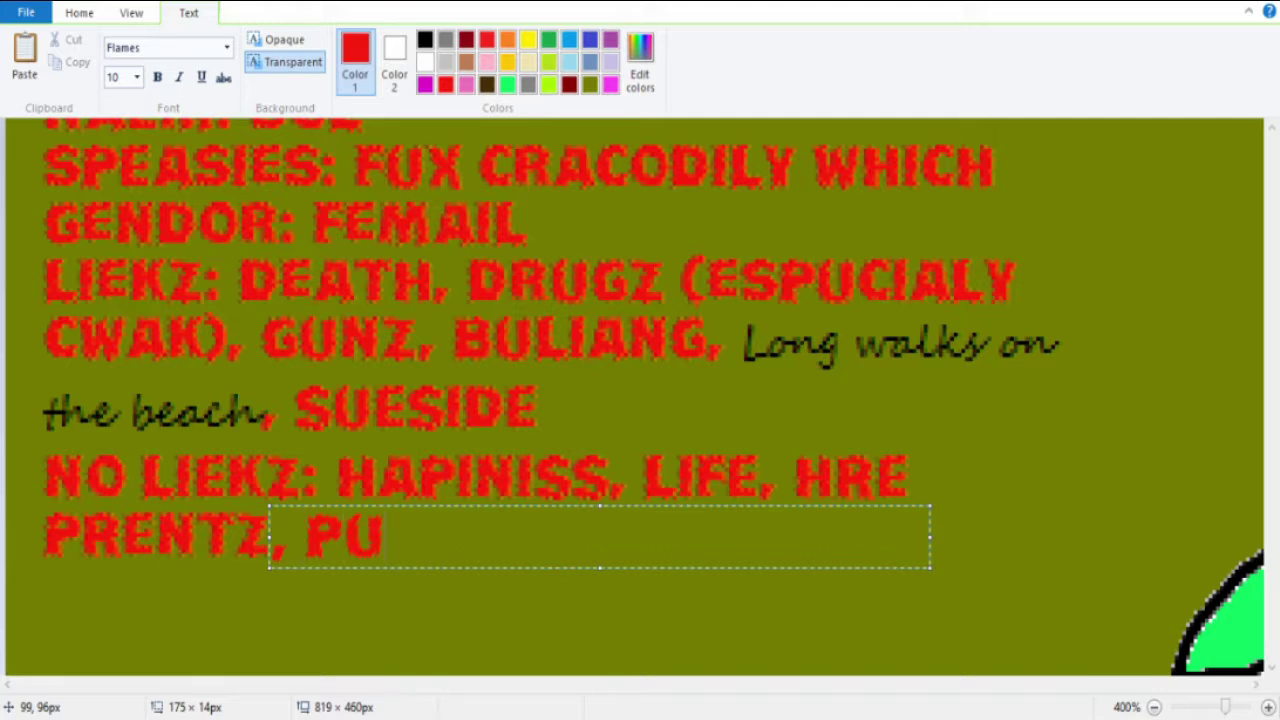
text(P)
text(YS)
key(BackSpace)
key(BackSpace)
text(PYZ)
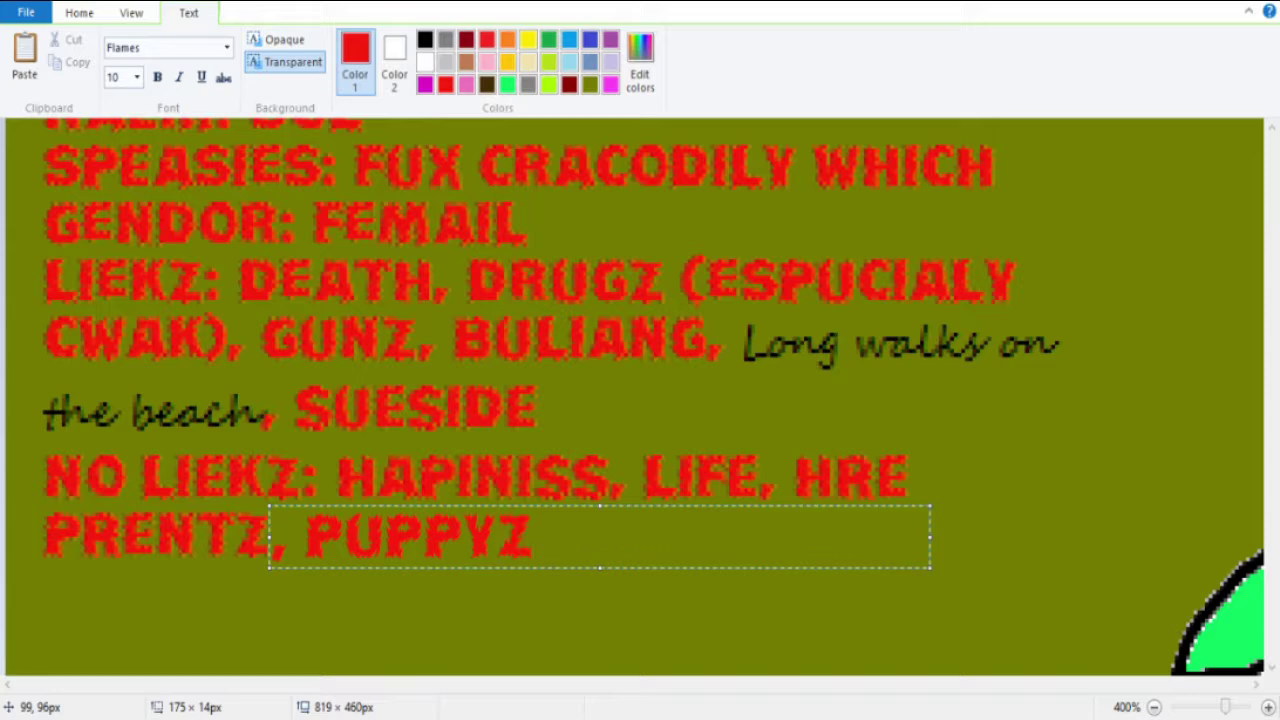
text(, U)
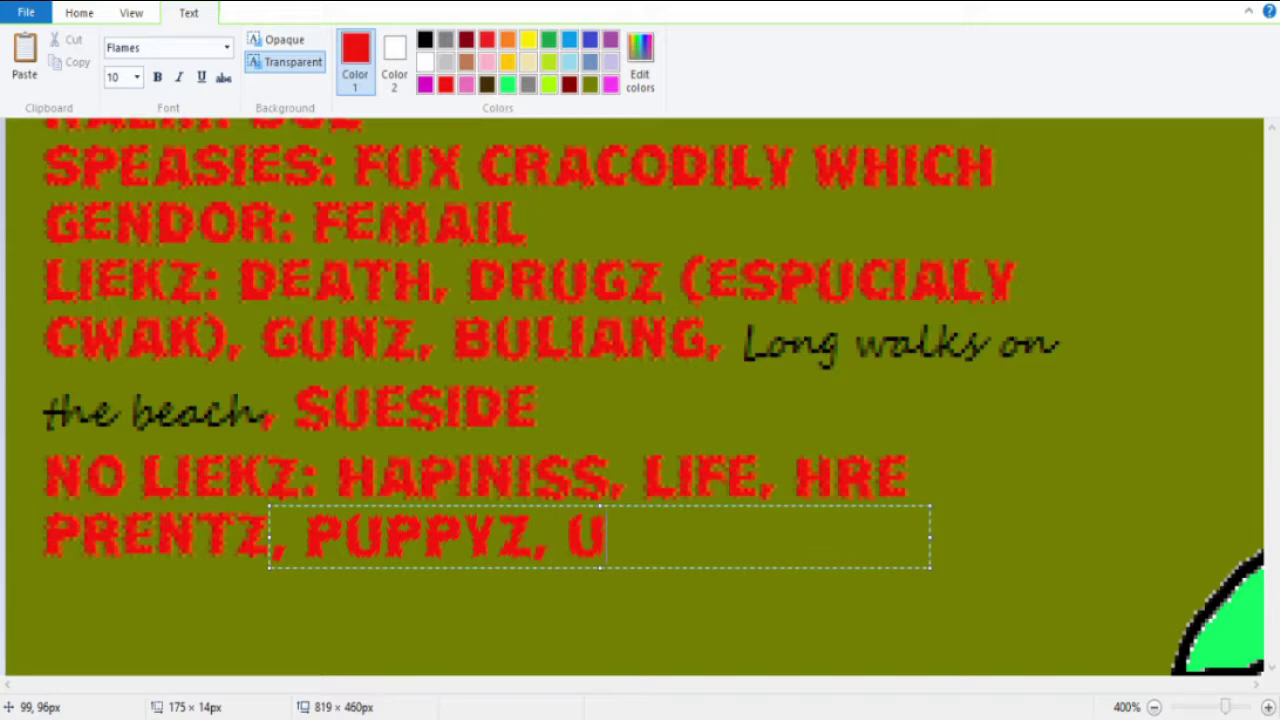
click(855, 597)
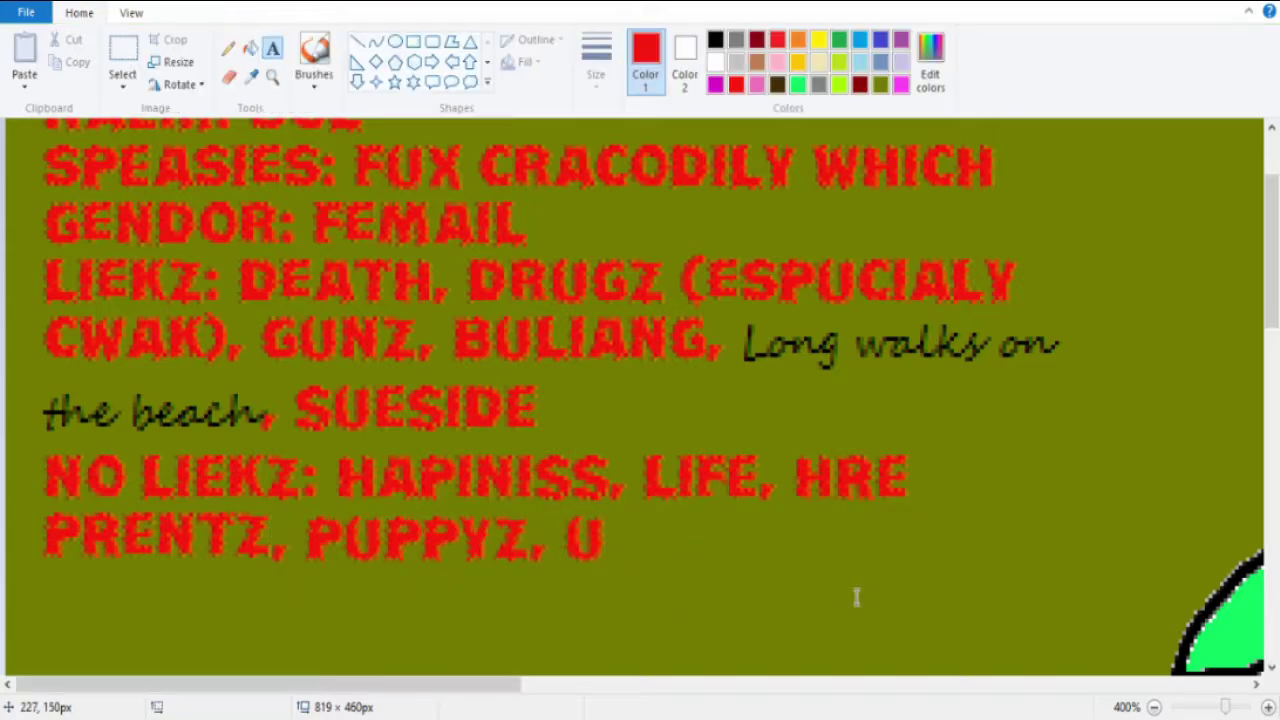
scroll(855, 597, down, 3)
click(36, 462)
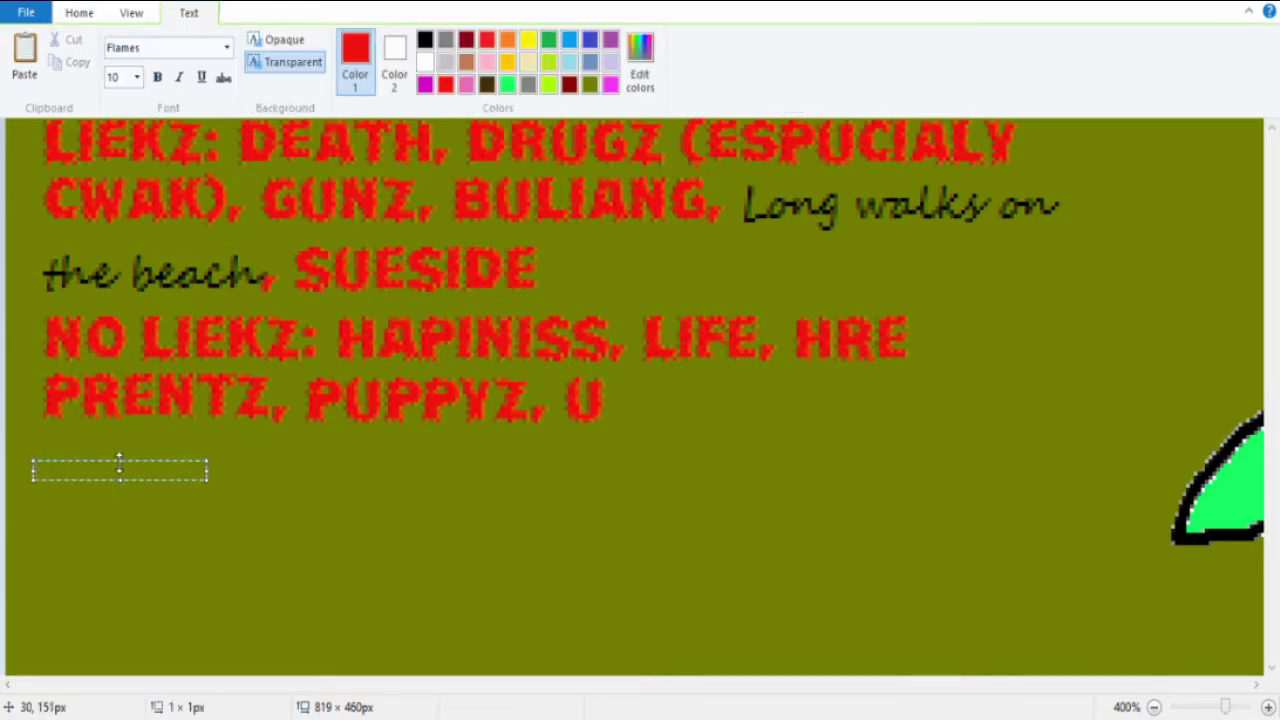
drag(122, 452, 122, 440)
drag(33, 460, 44, 460)
drag(208, 478, 998, 657)
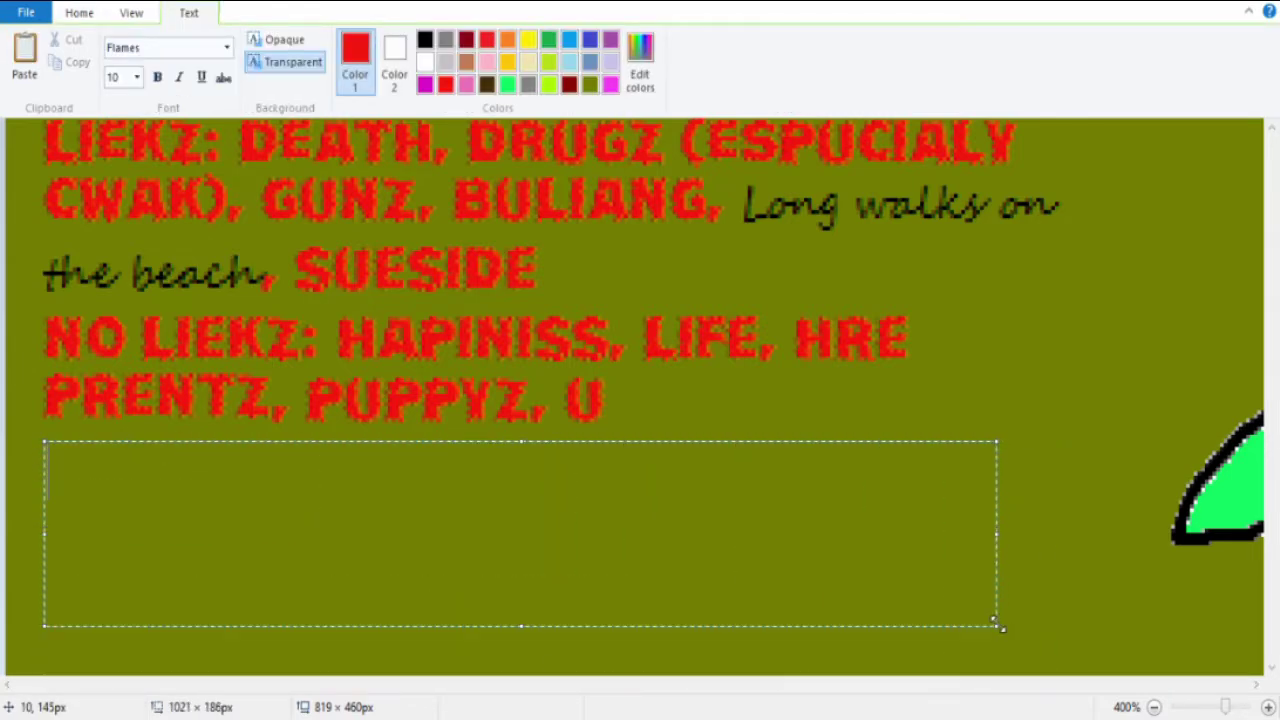
click(1071, 397)
click(1155, 708)
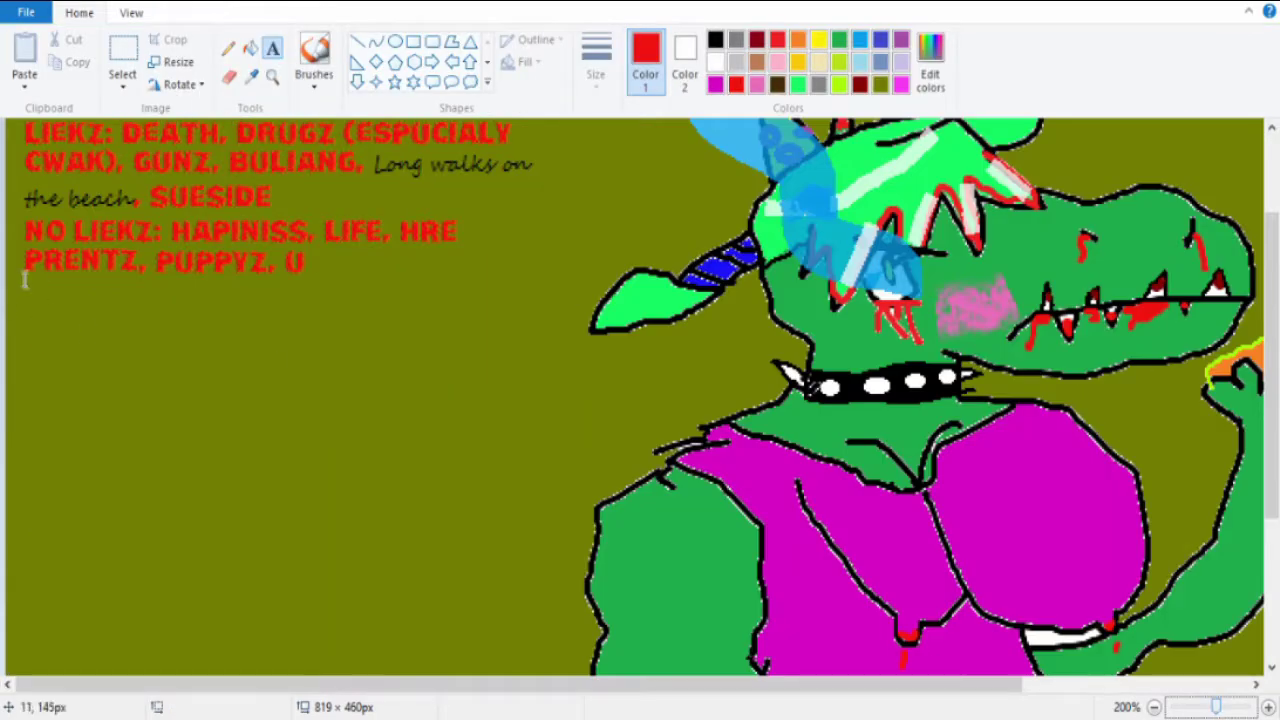
Draw a text box below the bio and type the red POWAZ line, fixing typos.
mouse_move(28, 285)
mouse_down()
mouse_move(385, 647)
mouse_move(463, 672)
mouse_up()
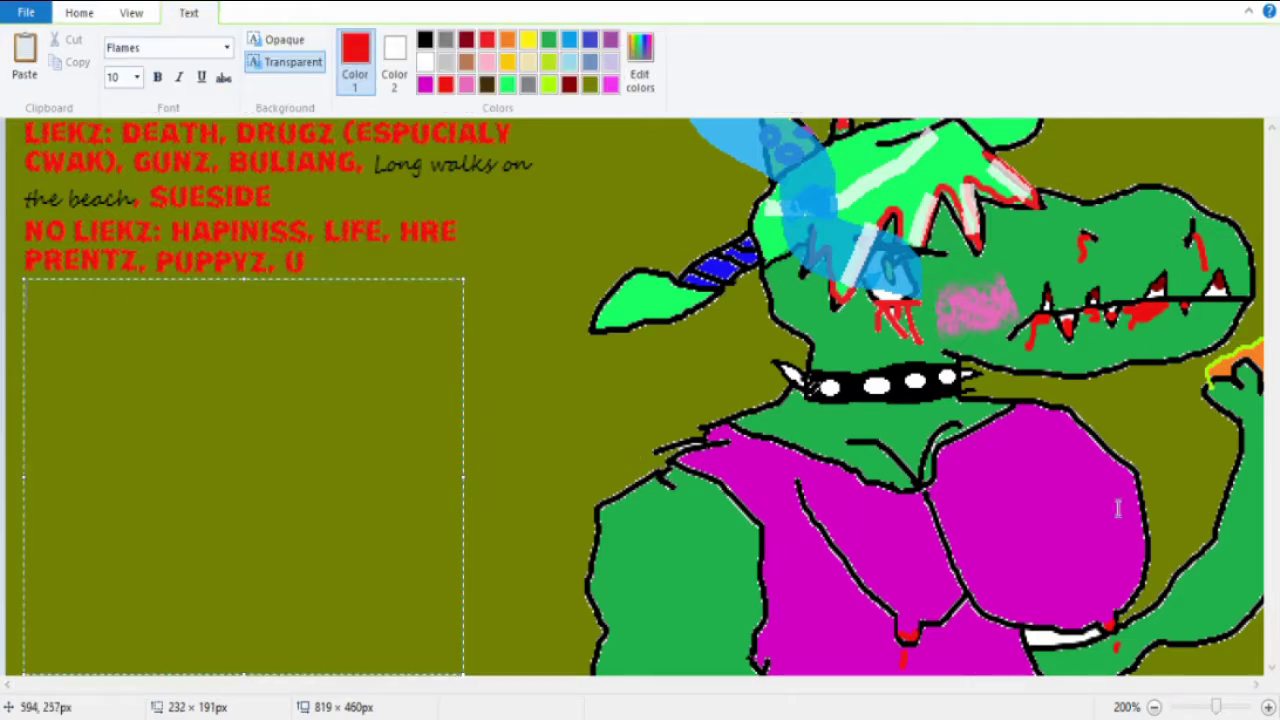
drag(1220, 708, 1210, 708)
scroll(735, 398, up, 1)
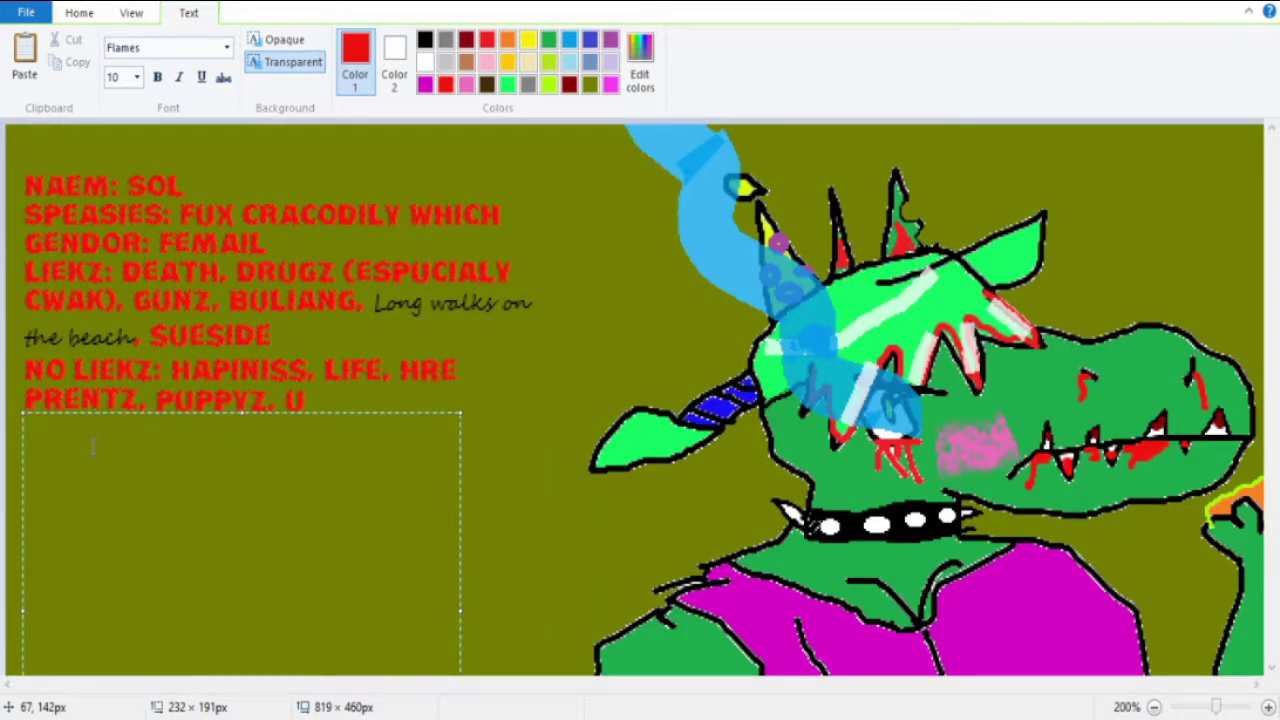
text(POWAS)
key(BackSpace)
key(BackSpace)
text(AZ:)
text(BLU)
text( GLOWING)
key(BackSpace)
key(BackSpace)
key(BackSpace)
key(BackSpace)
key(BackSpace)
text(BLU EYE MAG)
key(BackSpace)
text(JICK (LIEK SANDS))
key(BackSpace)
key(BackSpace)
key(BackSpace)
text(S))
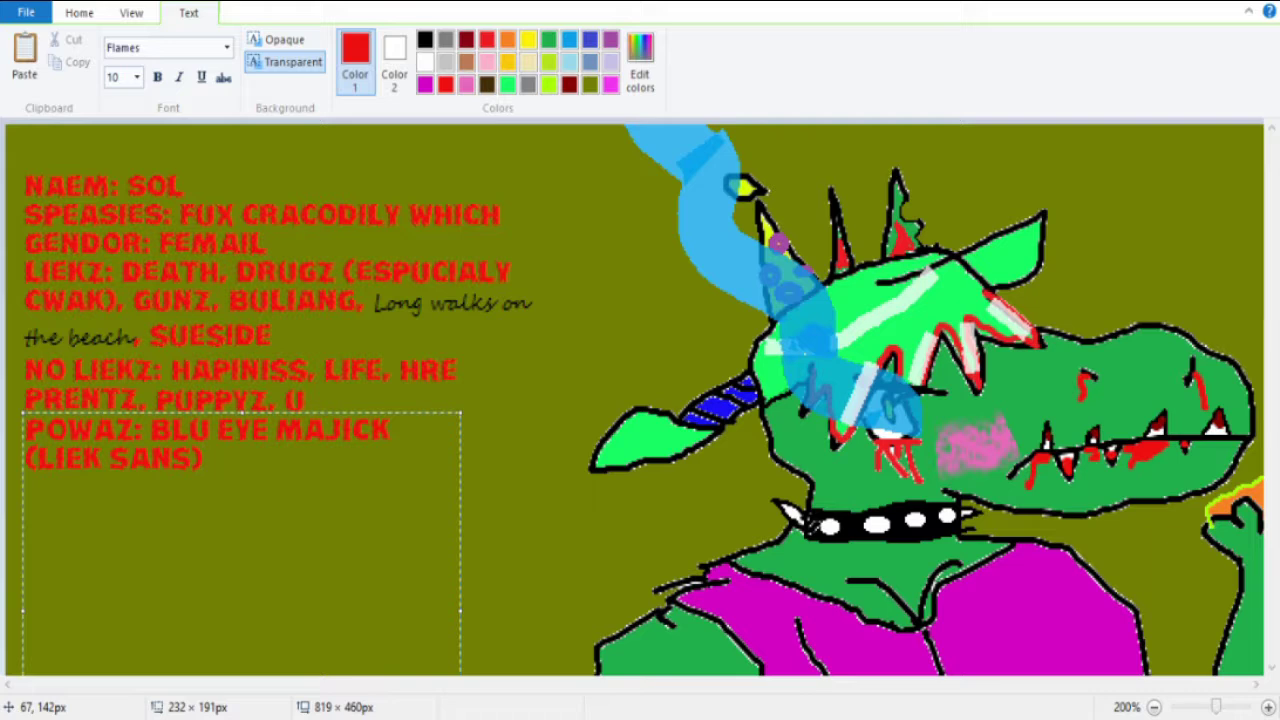
text(, SUPA FI)
key(BackSpace)
key(BackSpace)
text(UNIVERZ DEZTROY)
key(BackSpace)
text(ING FIAR,)
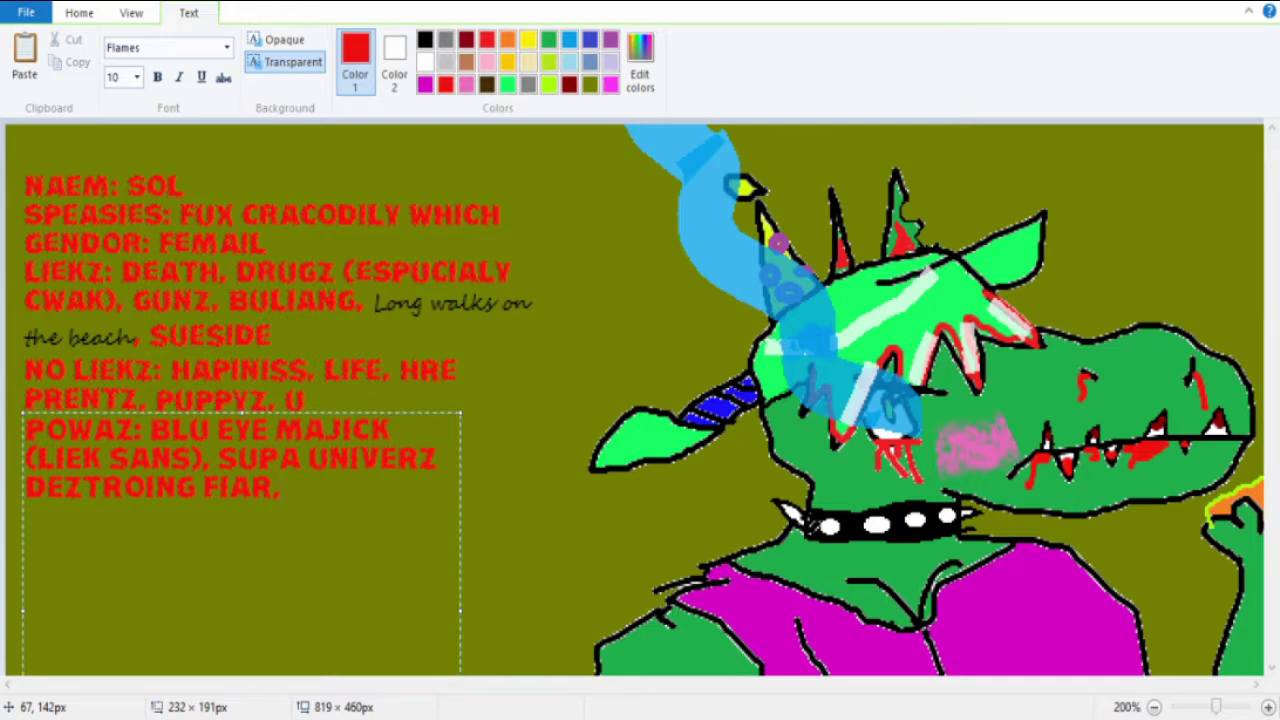
text(SUPOR BLOD LAZORZ, )
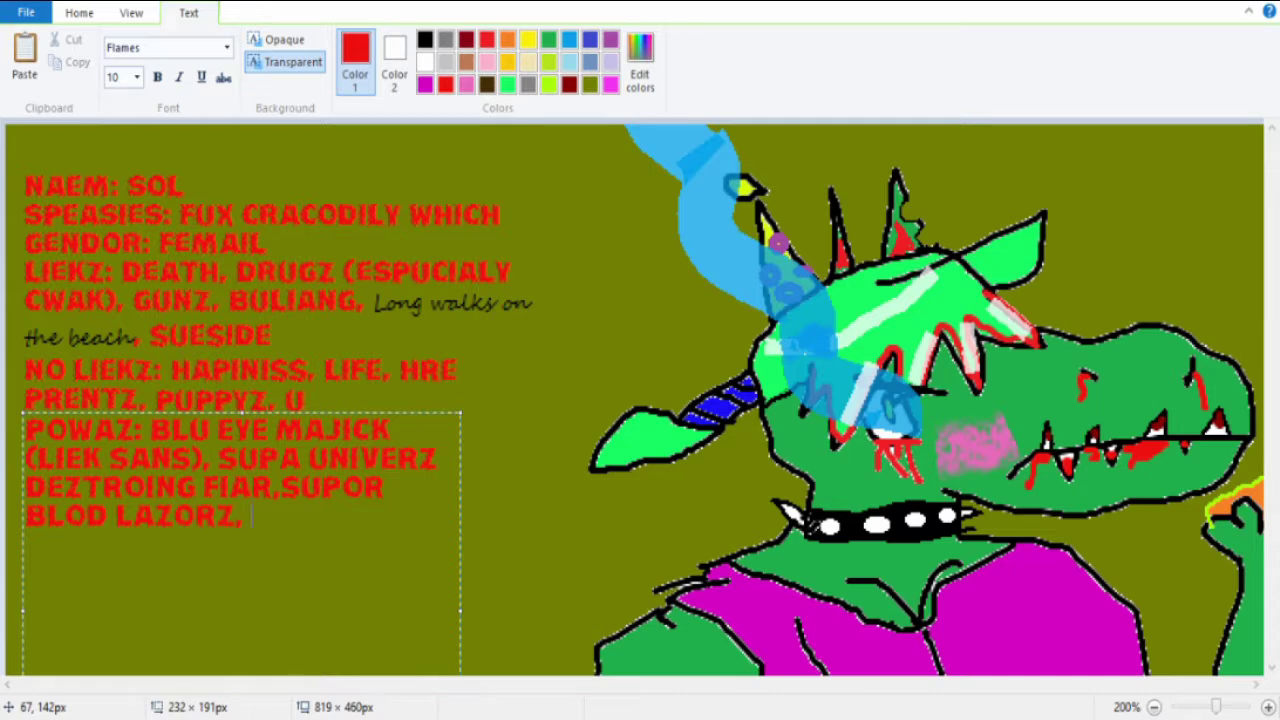
text(ALL DA POWA)
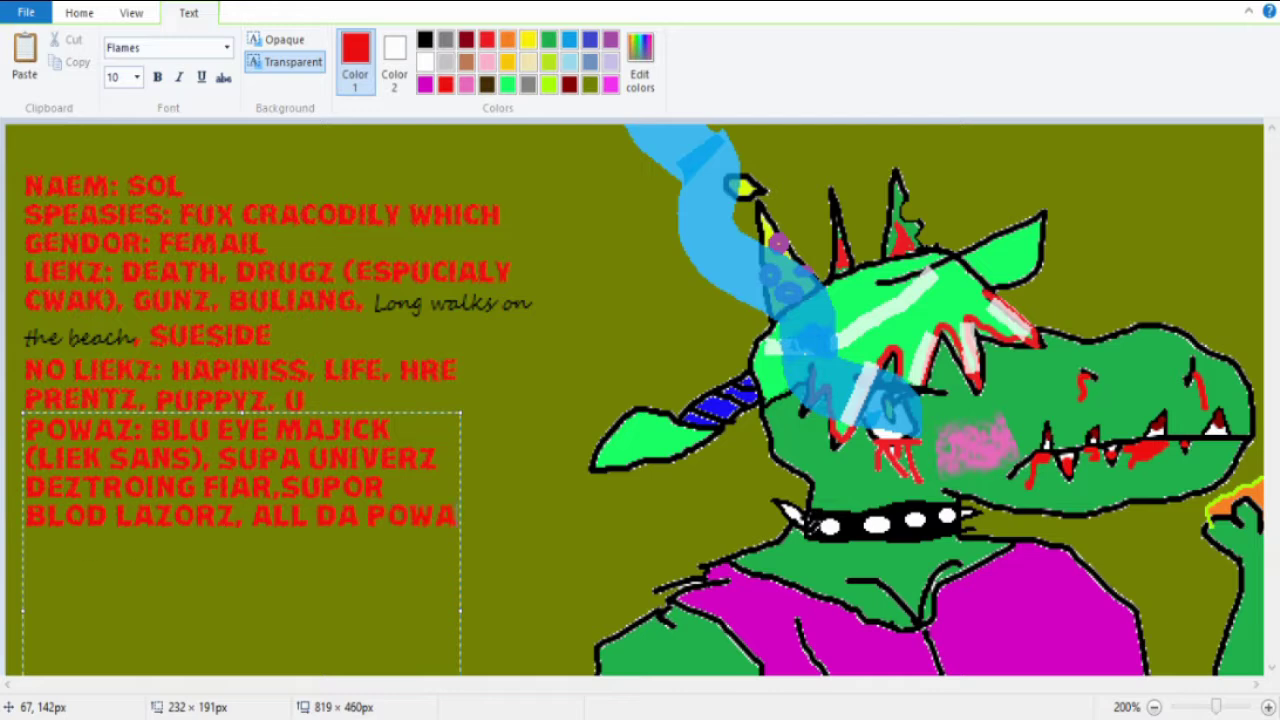
text(RZ!!!!!!1,)
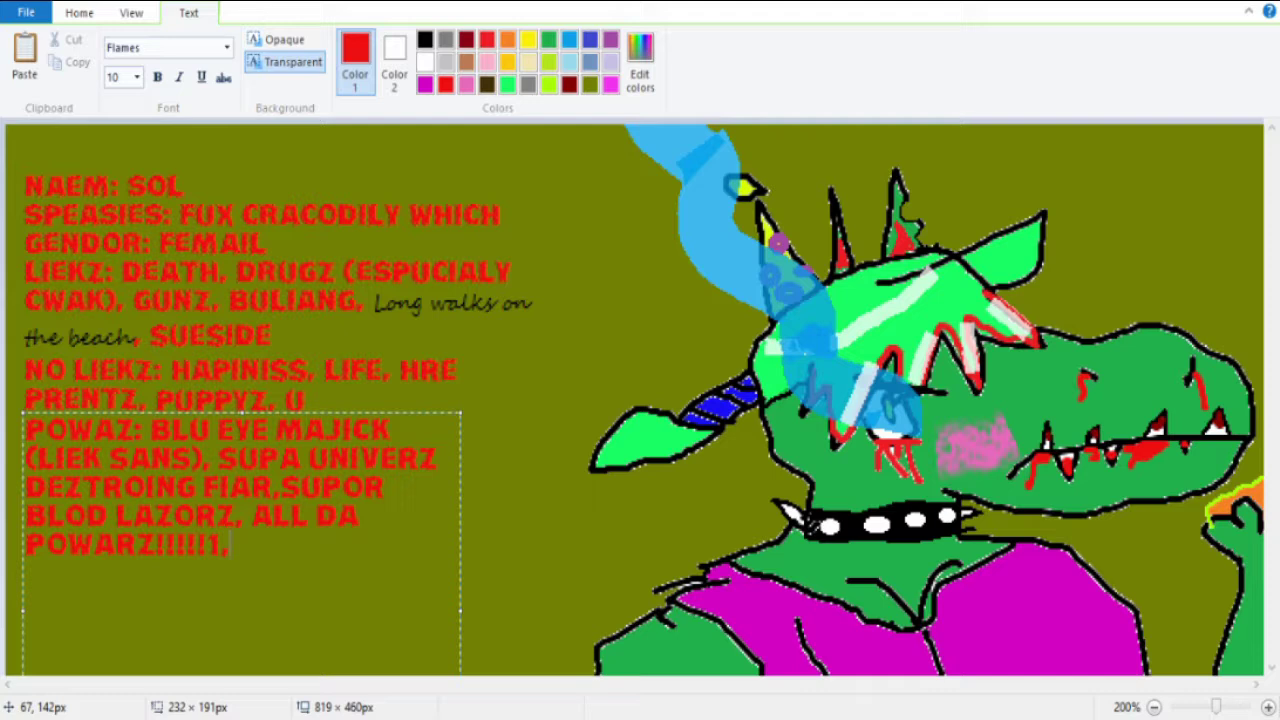
key(BackSpace)
key(BackSpace)
key(BackSpace)
key(BackSpace)
text(1!!!!!!!!!)
key(BackSpace)
key(BackSpace)
key(BackSpace)
key(BackSpace)
key(BackSpace)
key(BackSpace)
key(BackSpace)
text(ONE)
key(BackSpace)
key(BackSpace)
key(BackSpace)
text(1)
text(!!)
key(BackSpace)
key(BackSpace)
text(ONE)
key(BackSpace)
key(BackSpace)
key(BackSpace)
text(!!ONE!!!!!!!!!,)
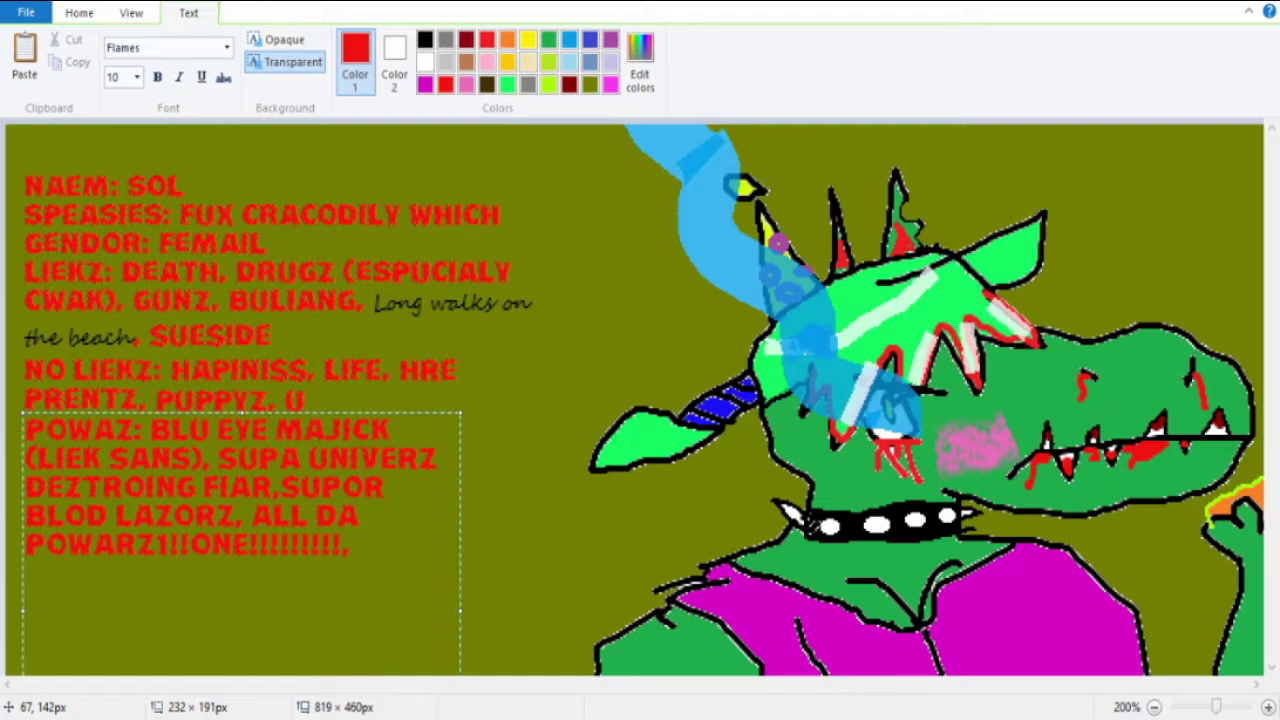
text( TITS)
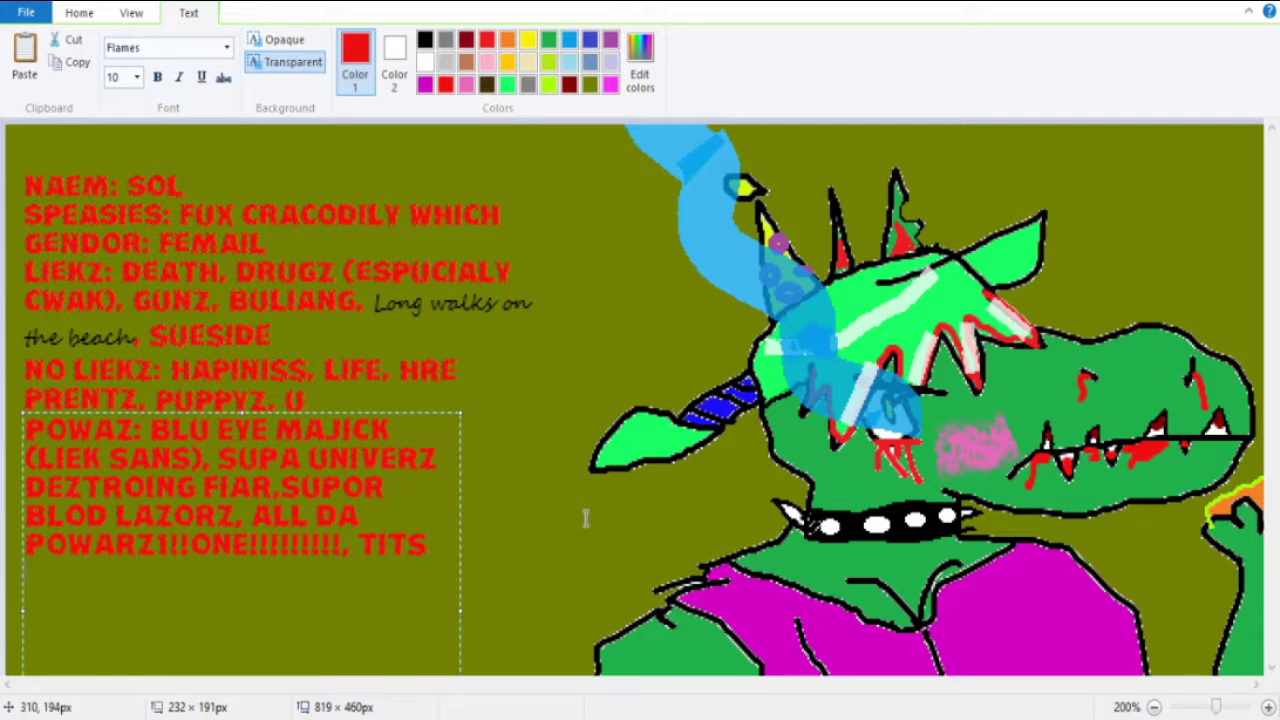
Start the REALATIONSHIPZ line with its entry about Sans.
key(Return)
text(REAL)
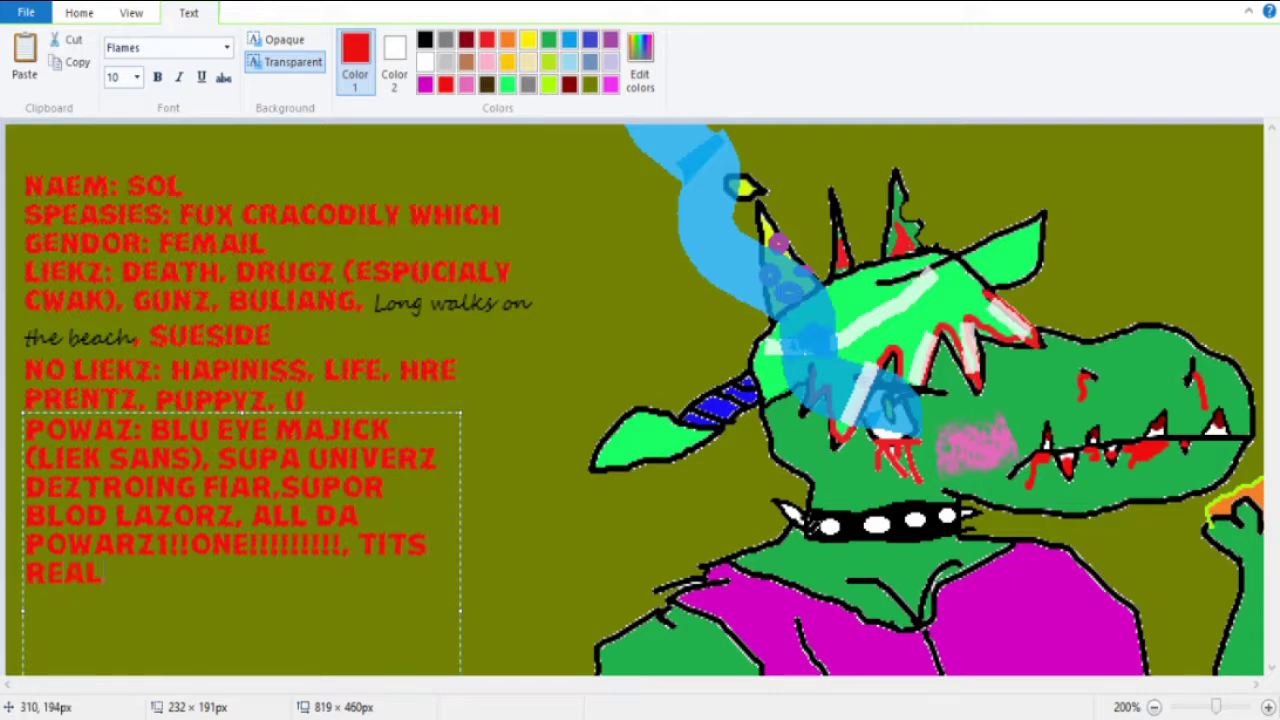
text(ATIONSHIZ)
key(BackSpace)
text(PZ:)
text( SANS)
text( IS CUTE)
key(BackSpace)
key(BackSpace)
key(BackSpace)
text(MY WIFE)
key(BackSpace)
key(BackSpace)
key(BackSpace)
key(BackSpace)
key(BackSpace)
key(BackSpace)
text(HER SECRT)
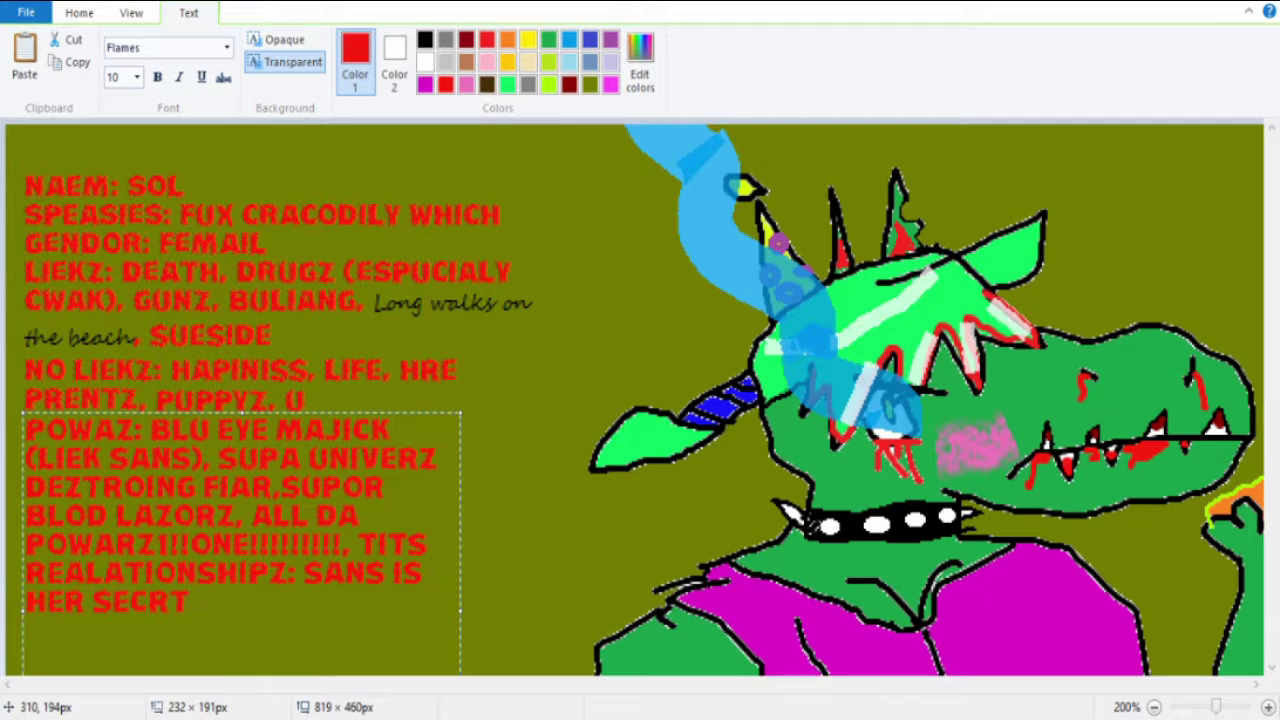
text( LOVE)
Continue the relationships with SECRT LOVR, PAPY, and 'SHI HATZ SONIC THE HENGEHORG'.
key(BackSpace)
text(R)
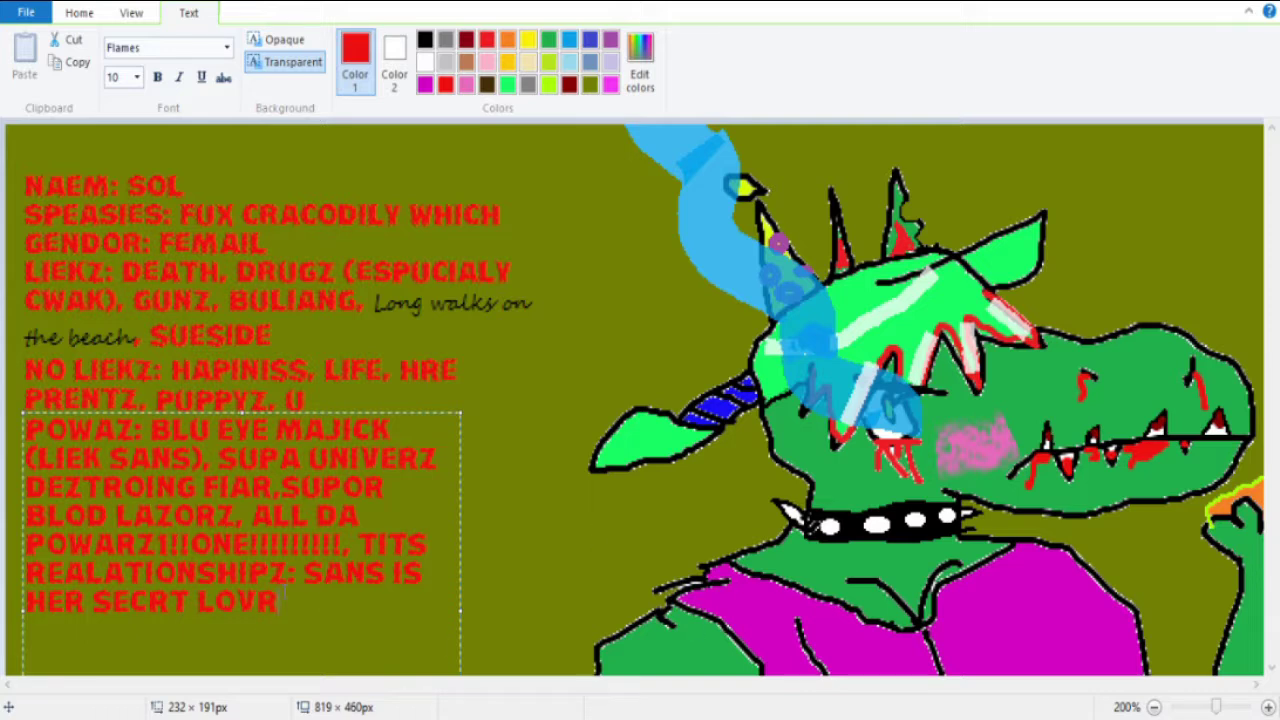
key(Left)
key(Left)
key(Left)
text(I)
key(End)
key(BackSpace)
key(BackSpace)
text(BE)
key(BackSpace)
key(BackSpace)
key(BackSpace)
text(UVR,)
text( SH)
key(BackSpace)
key(BackSpace)
text(HER REEL)
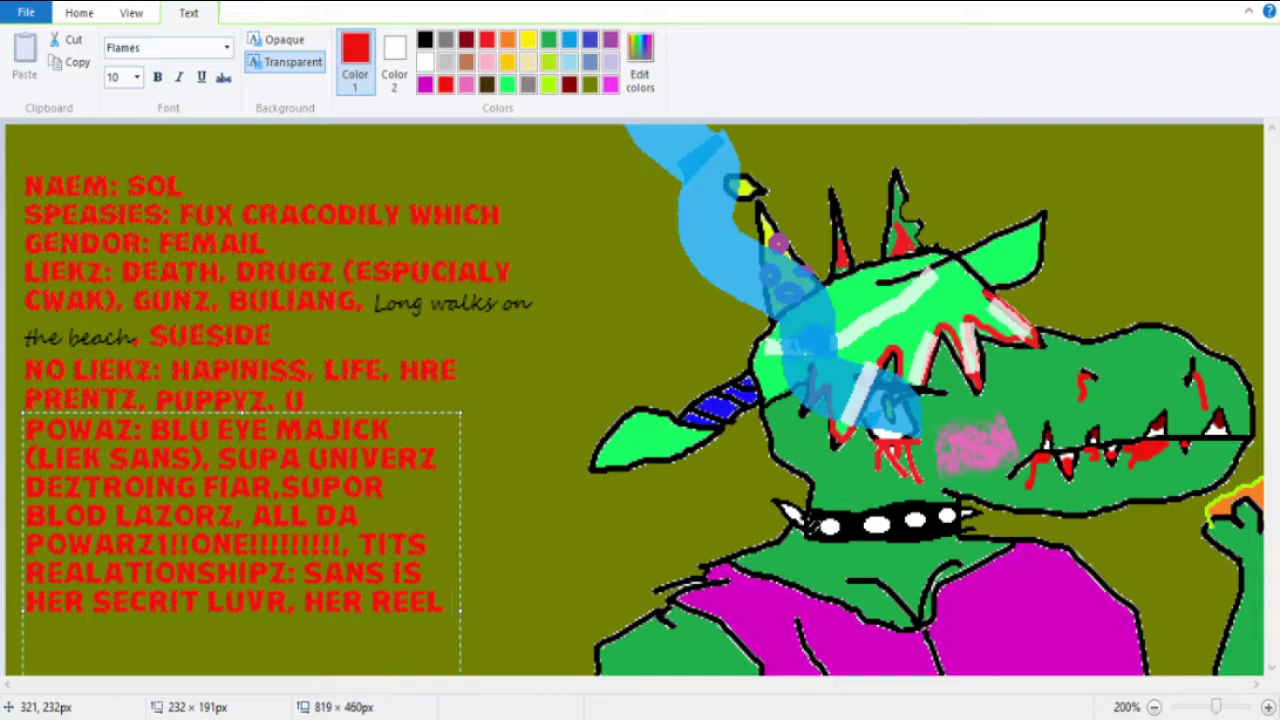
text( HUZBIND )
text(S PAPU)
key(BackSpace)
text(Y)
key(BackSpace)
text(AYA)
key(BackSpace)
key(BackSpace)
key(BackSpace)
text(PYRUZ)
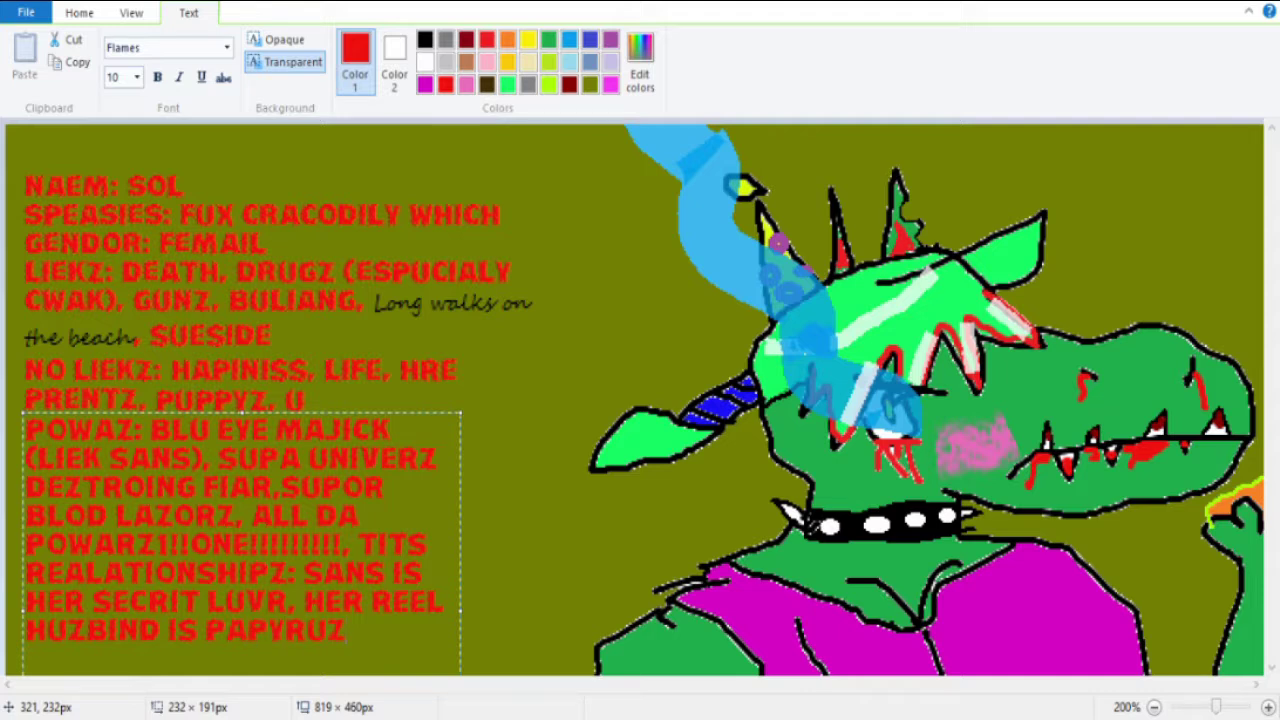
text( XD,)
text( SHE HATE)
key(BackSpace)
key(BackSpace)
key(BackSpace)
key(BackSpace)
key(BackSpace)
text(I HATZ SONIC THE)
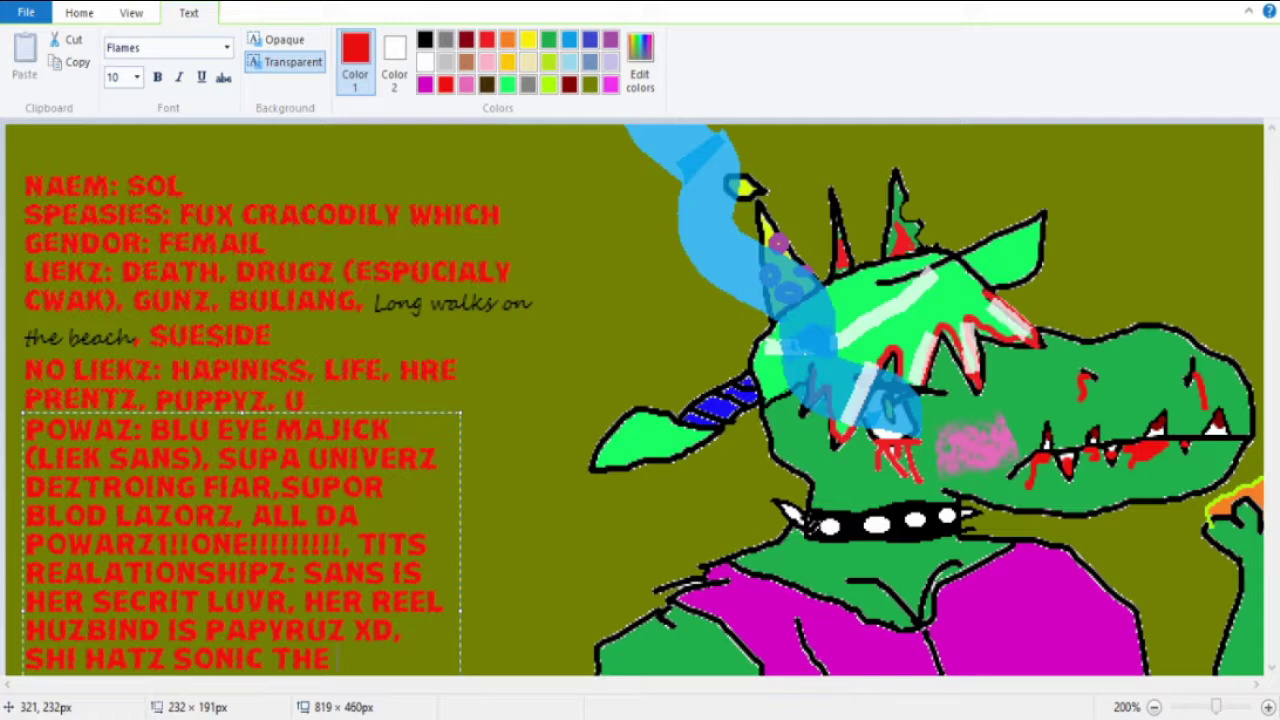
text( HEDG)
key(BackSpace)
key(BackSpace)
text(NGEHO)
text(NG)
key(ctrl+Next)
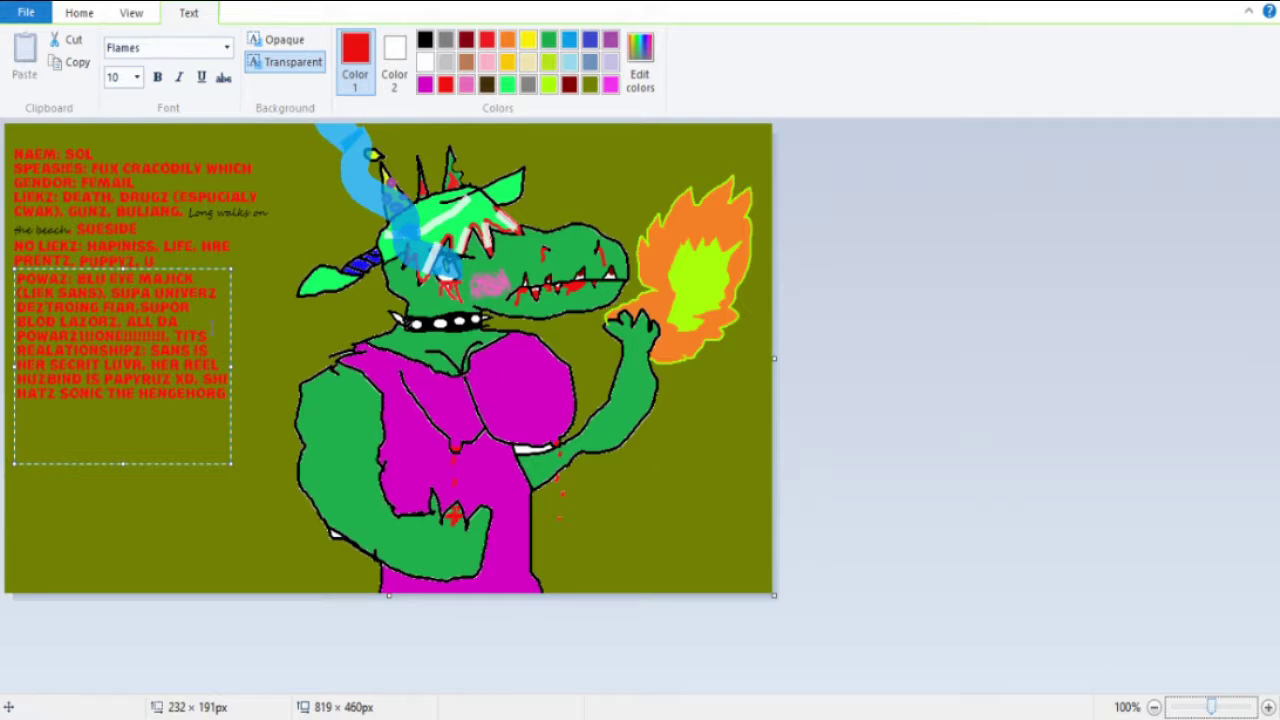
Type the next red lines about Shadow and her parents, ending 'GOT MAJIK POWURZ'.
key(Return)
text(BCOZ HE BROOKE)
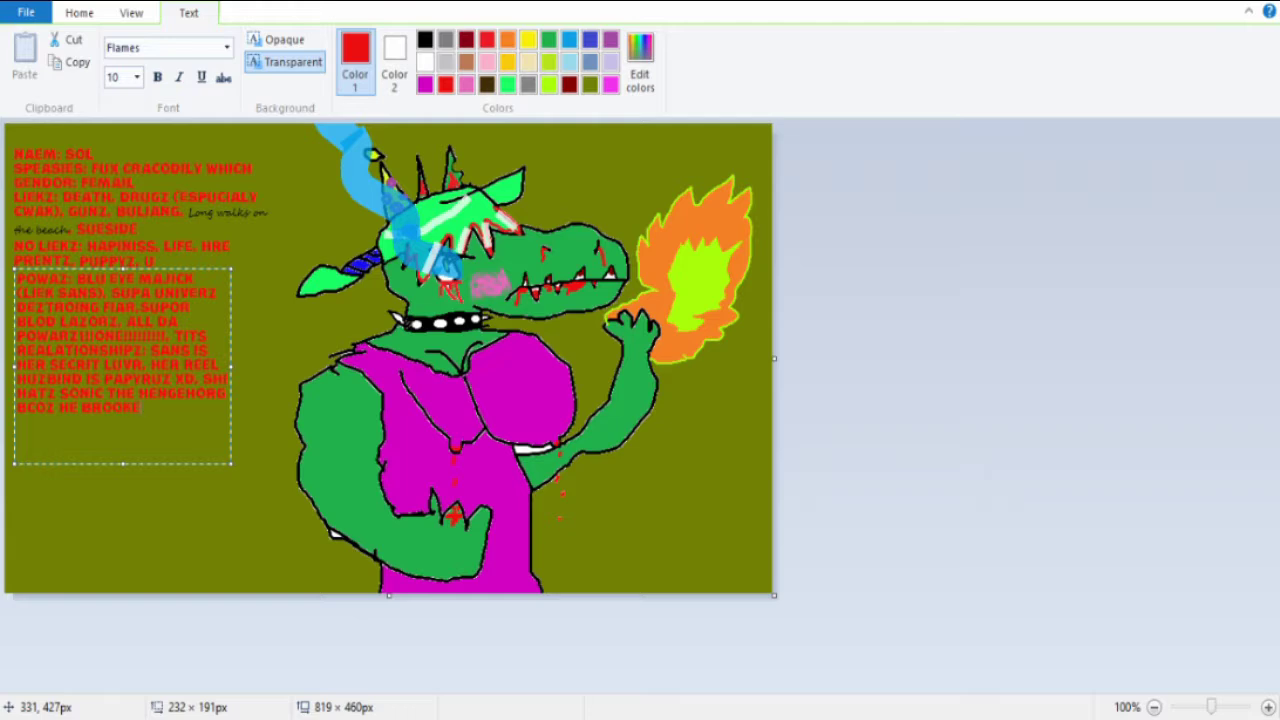
key(BackSpace)
key(BackSpace)
key(BackSpace)
text(ORRED HER HART. )
text(SHADOW IS COOL)
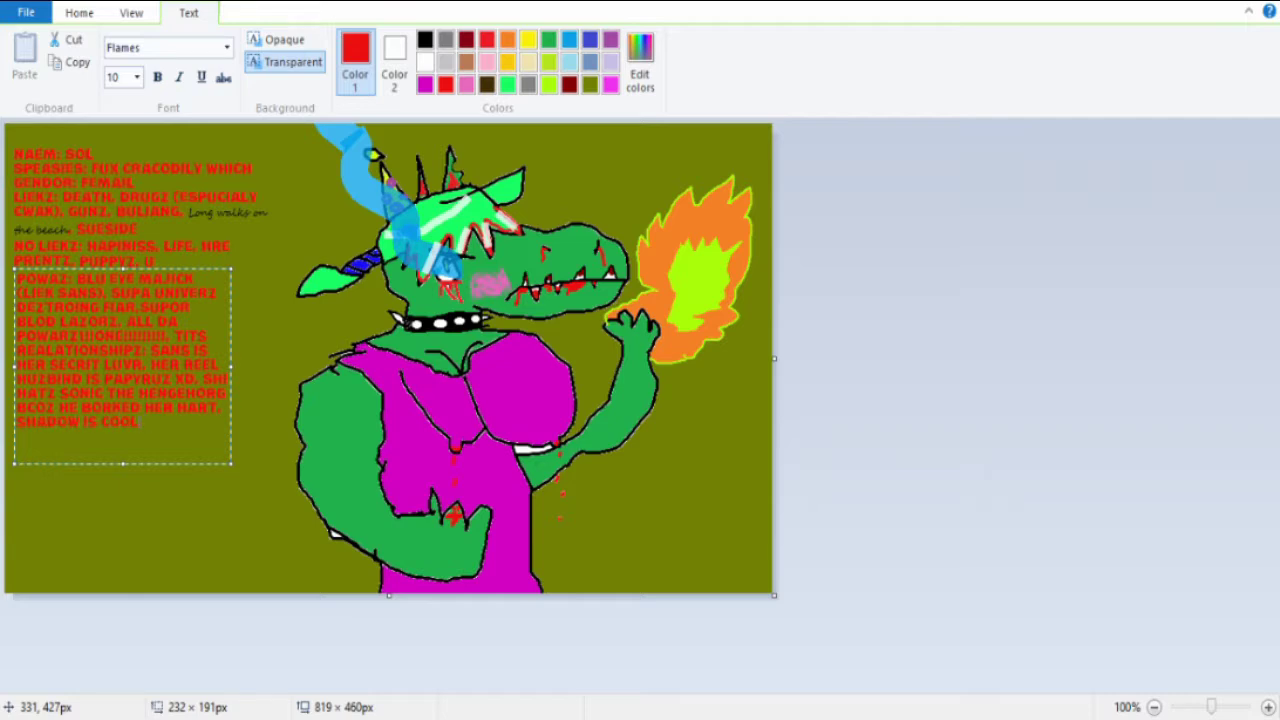
text(. SHE HATXZ HER PARNTZ)
text( CUZ TU)
key(BackSpace)
key(BackSpace)
key(BackSpace)
text(DA)
key(BackSpace)
text(EU)
text( ABANDODN N)
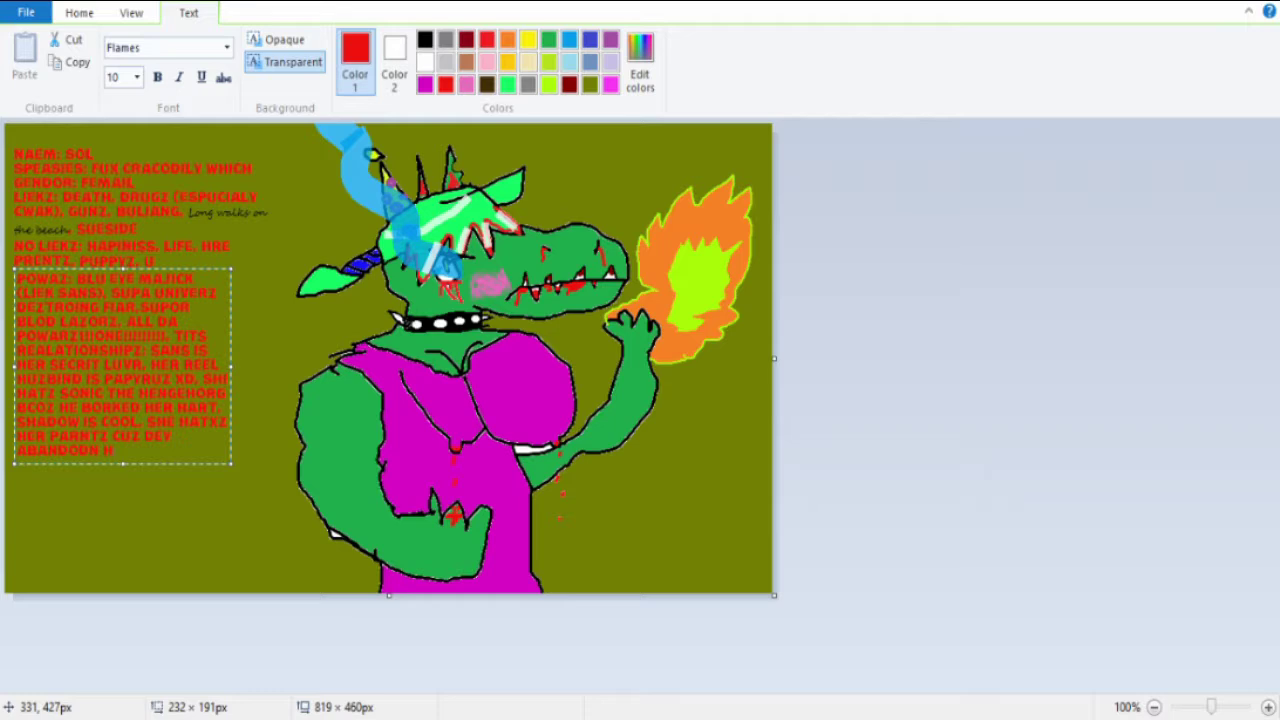
text(UR AND KILD HUR)
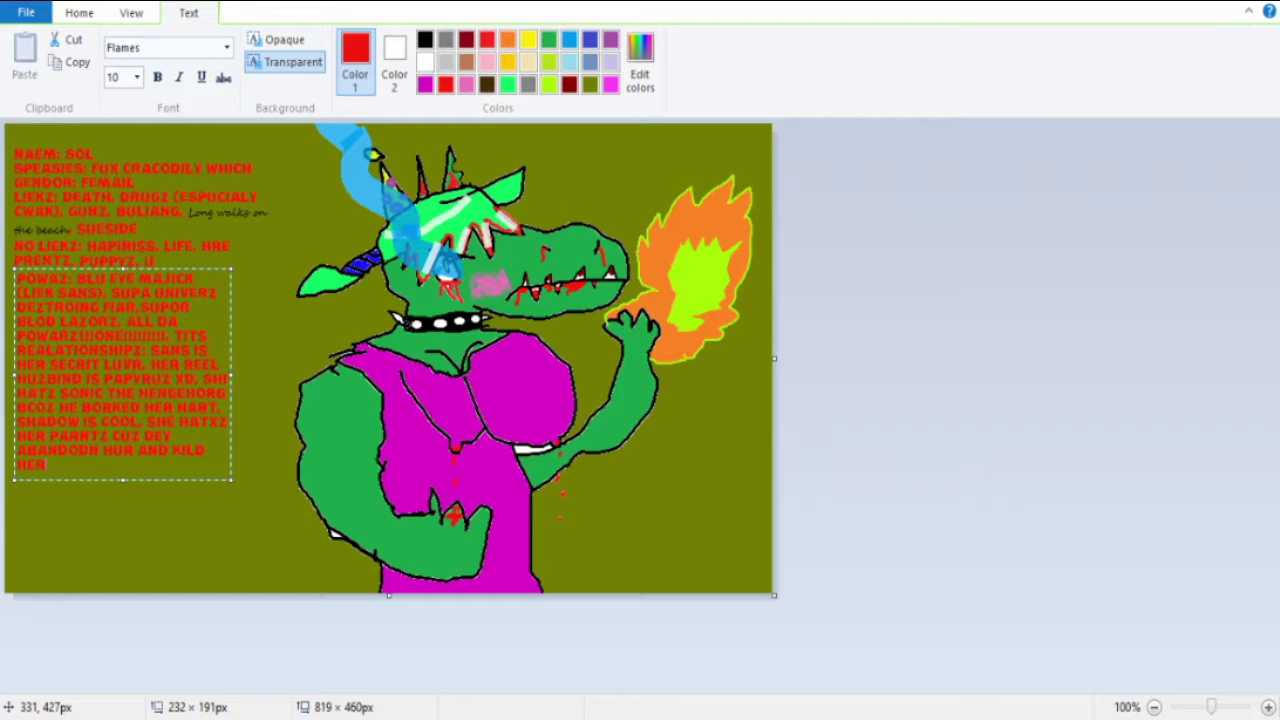
text(EWIT)
key(BackSpace)
key(BackSpace)
text(IT SH)
text(EE CAME BACC)
text( 2 LIF)
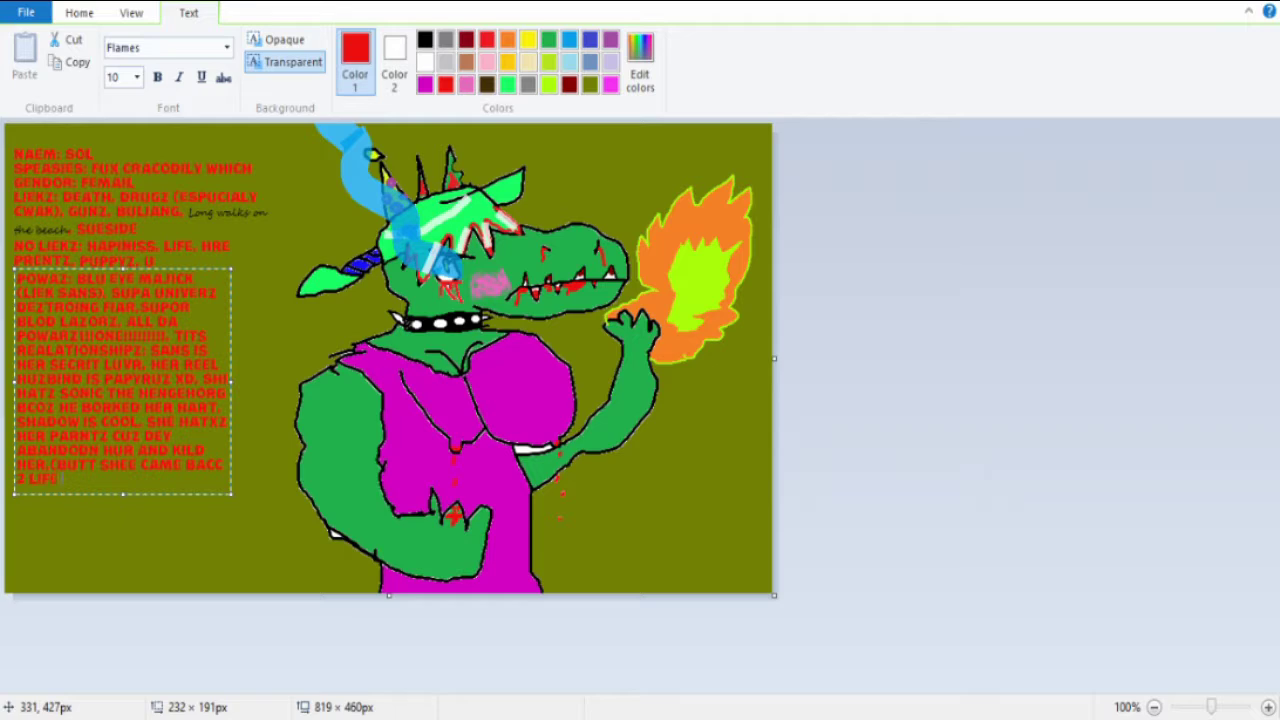
text(F BCOZ)
text( SHI)
text( GOT MAJI)
text(C)
text( POW)
text(URZ)
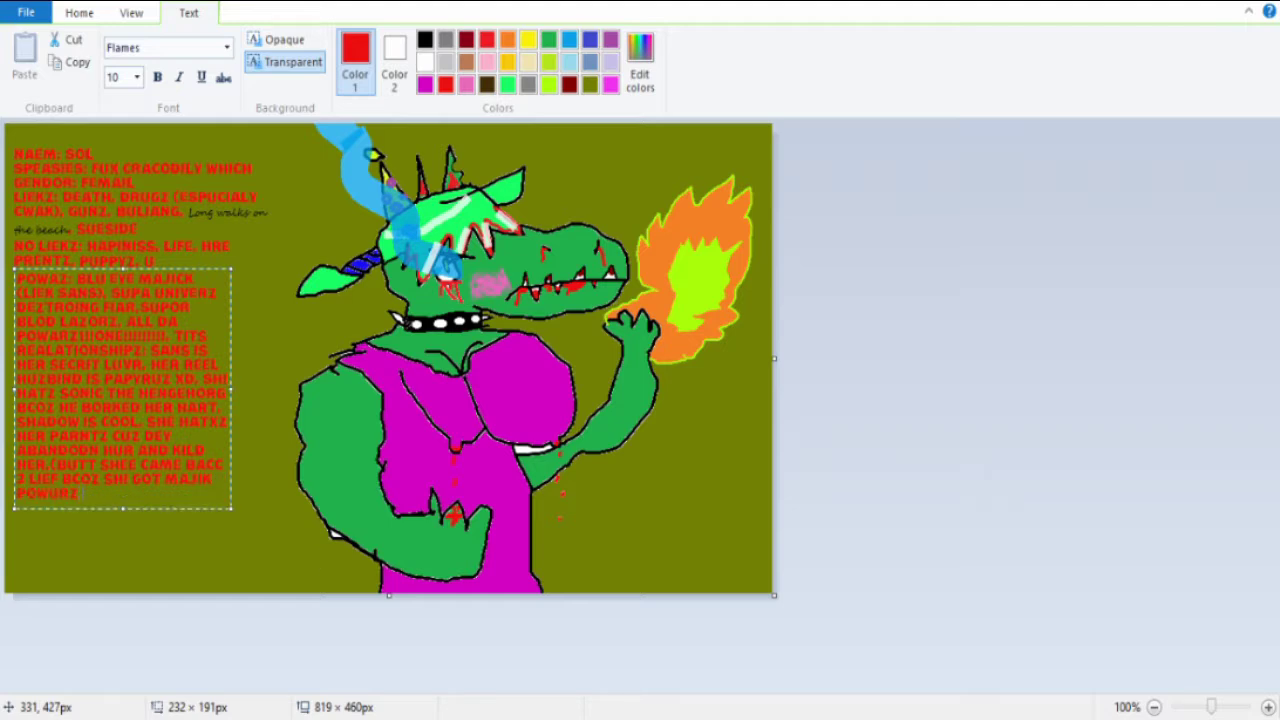
text()))))))))))).)
drag(14, 555, 70, 540)
text(DO NOT STEEL!!)
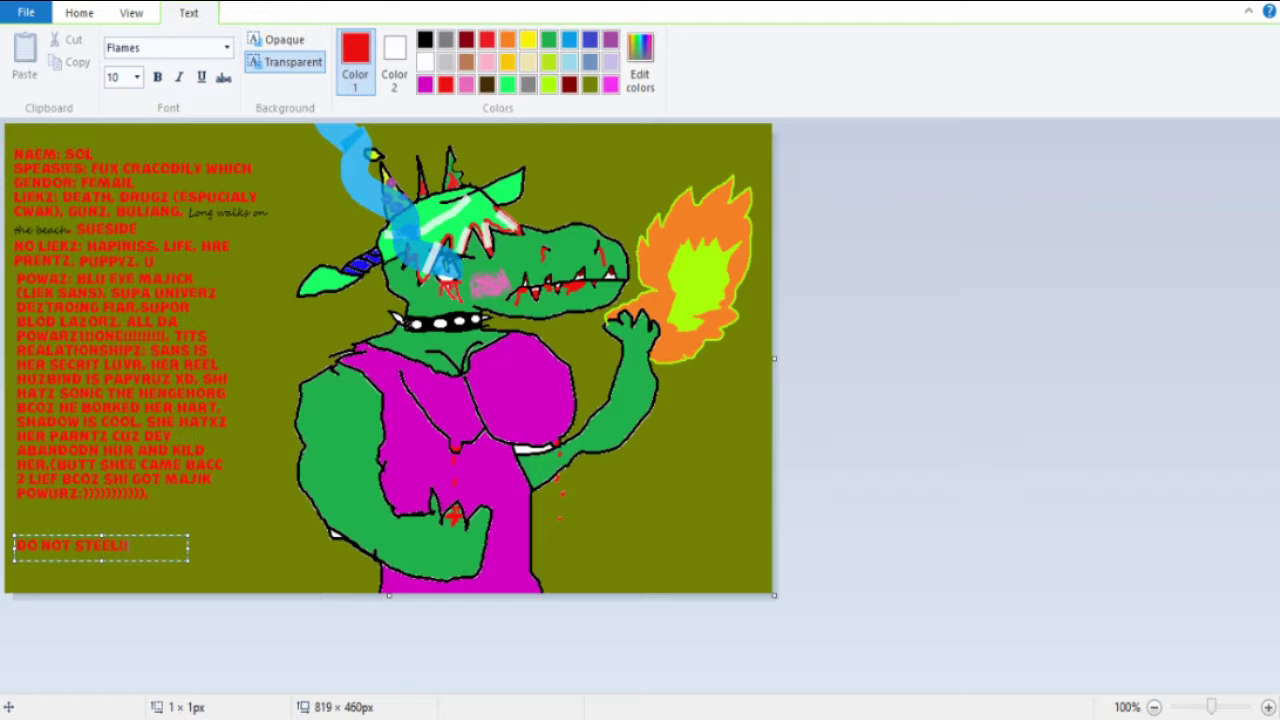
text(!! IF U DO RVS!!!!!!!!!!ONE)
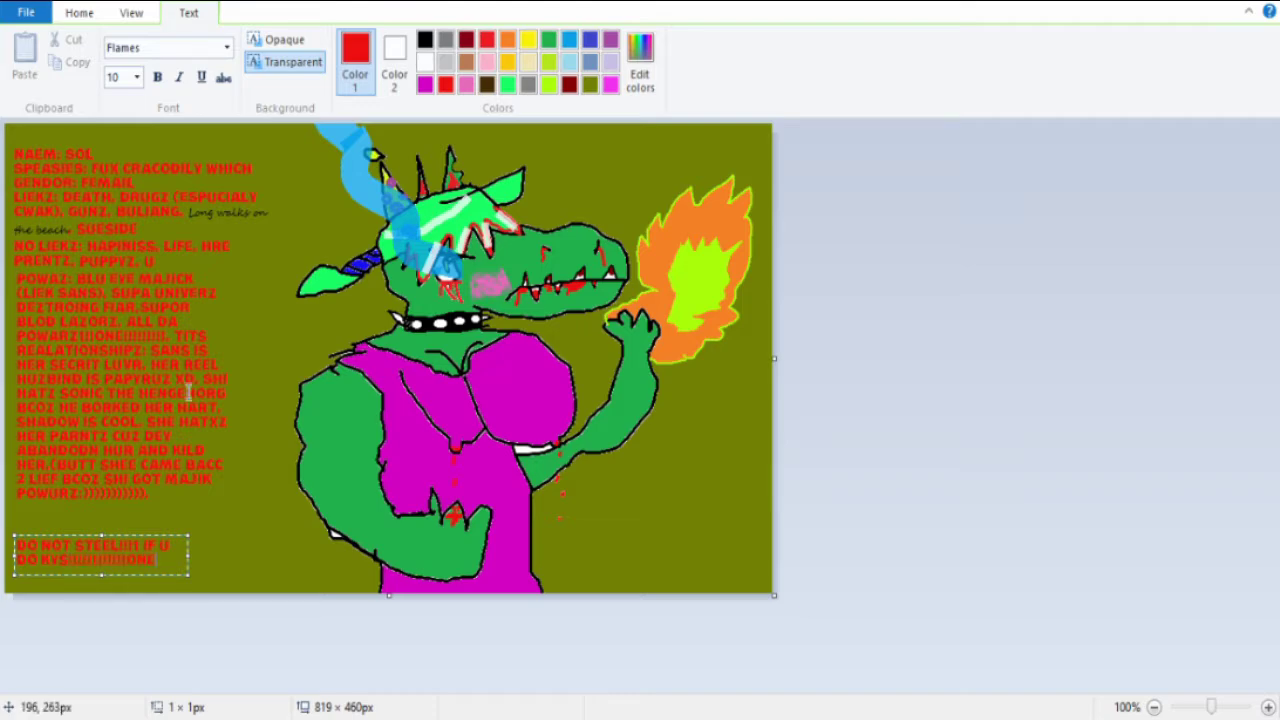
click(110, 620)
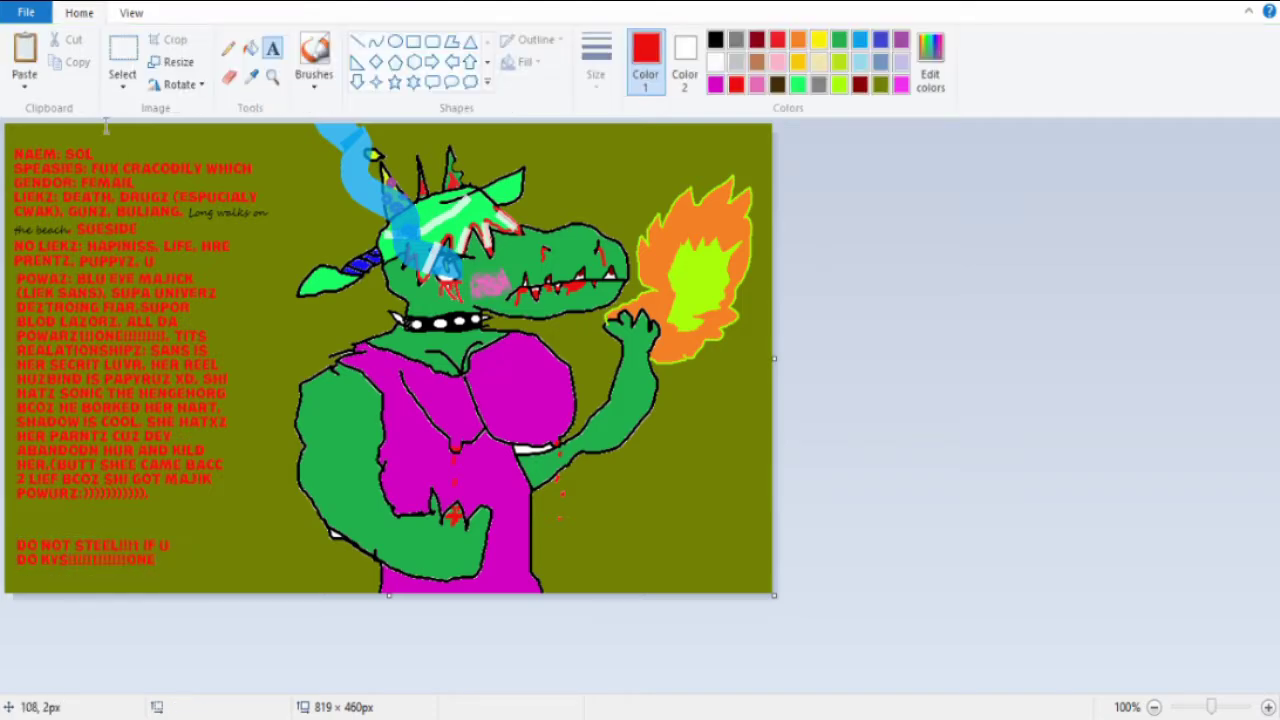
click(1268, 707)
click(1268, 707)
drag(1270, 320, 1270, 560)
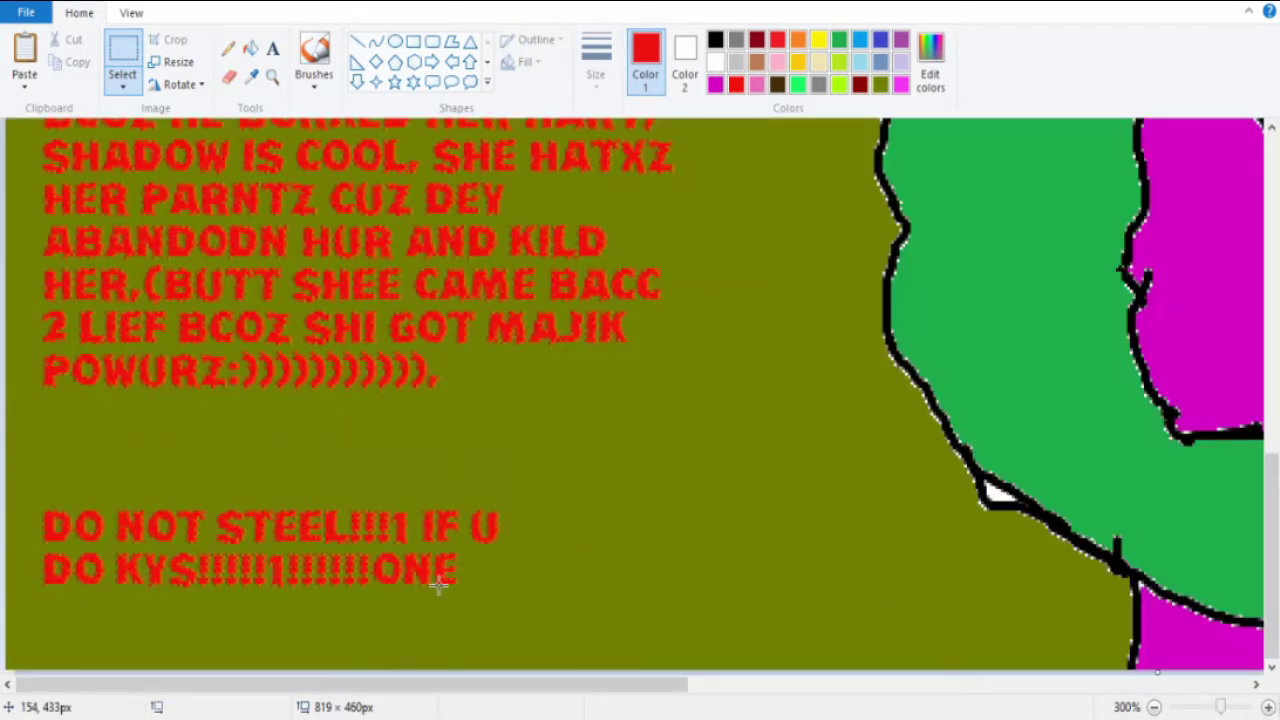
drag(500, 600, 24, 468)
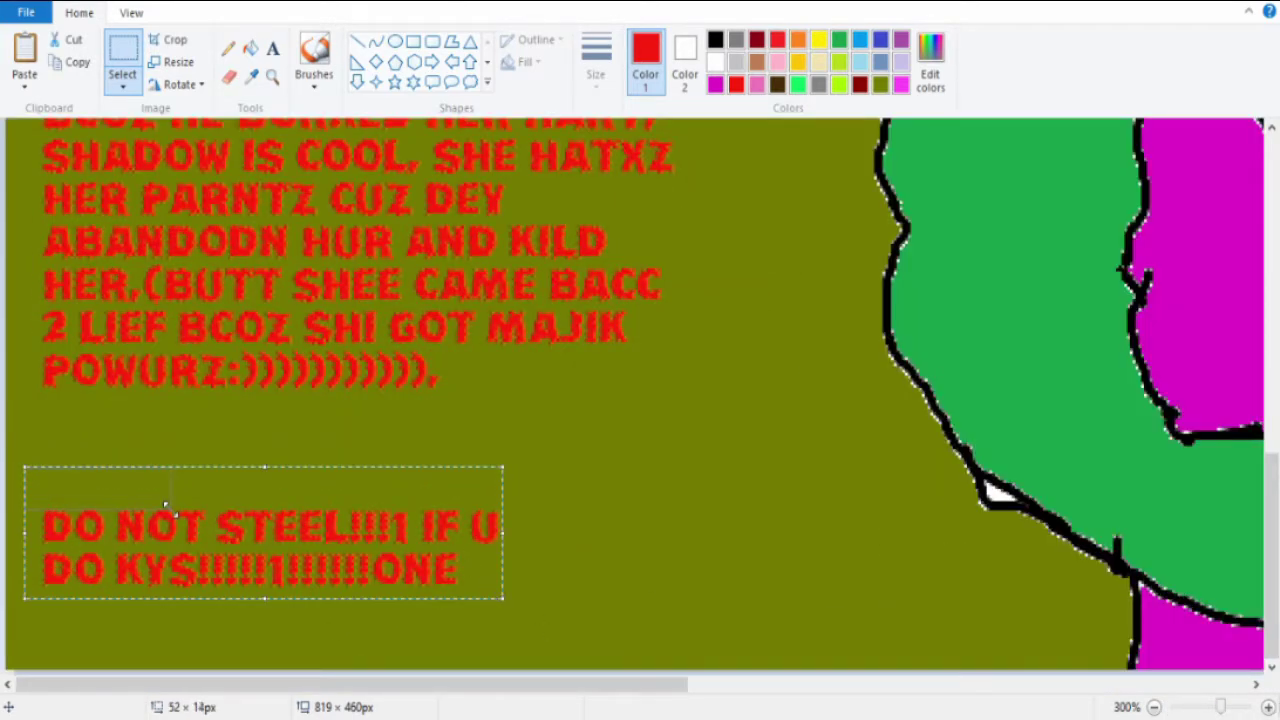
drag(502, 598, 178, 550)
key(ctrl+z)
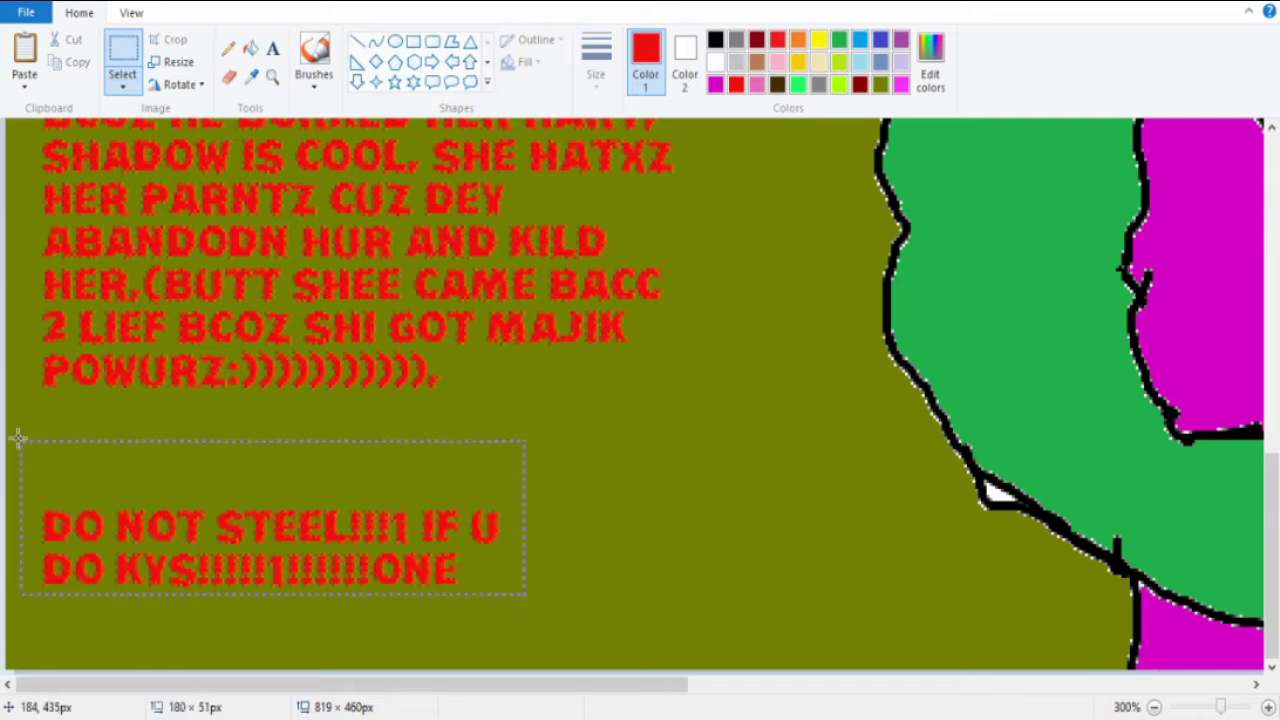
drag(525, 598, 4, 465)
drag(525, 596, 815, 640)
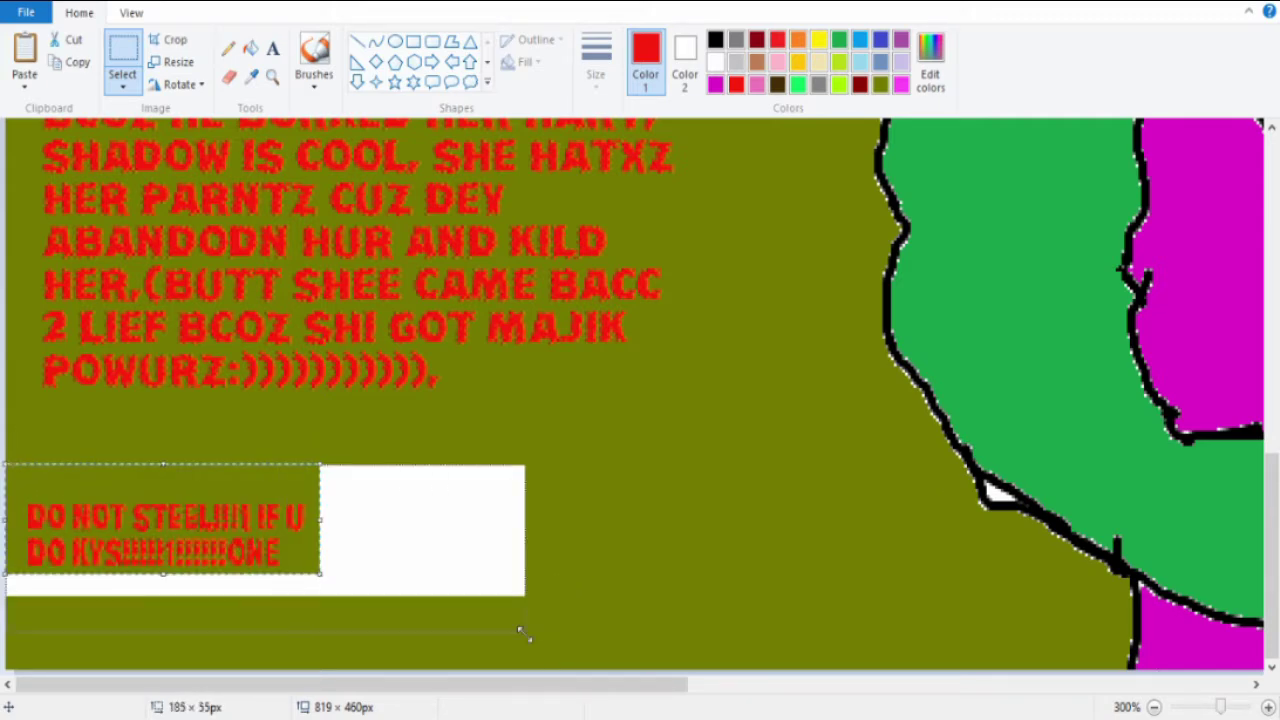
click(1155, 707)
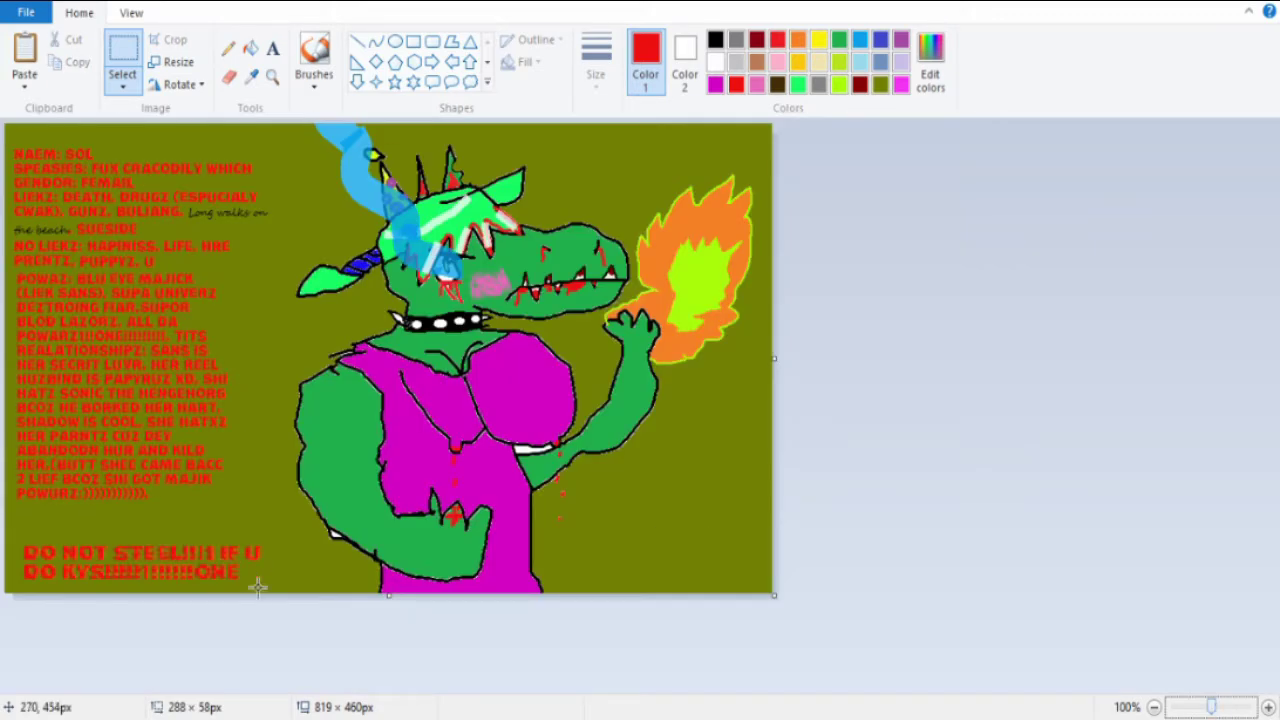
key(ctrl+z)
key(ctrl+z)
key(ctrl+z)
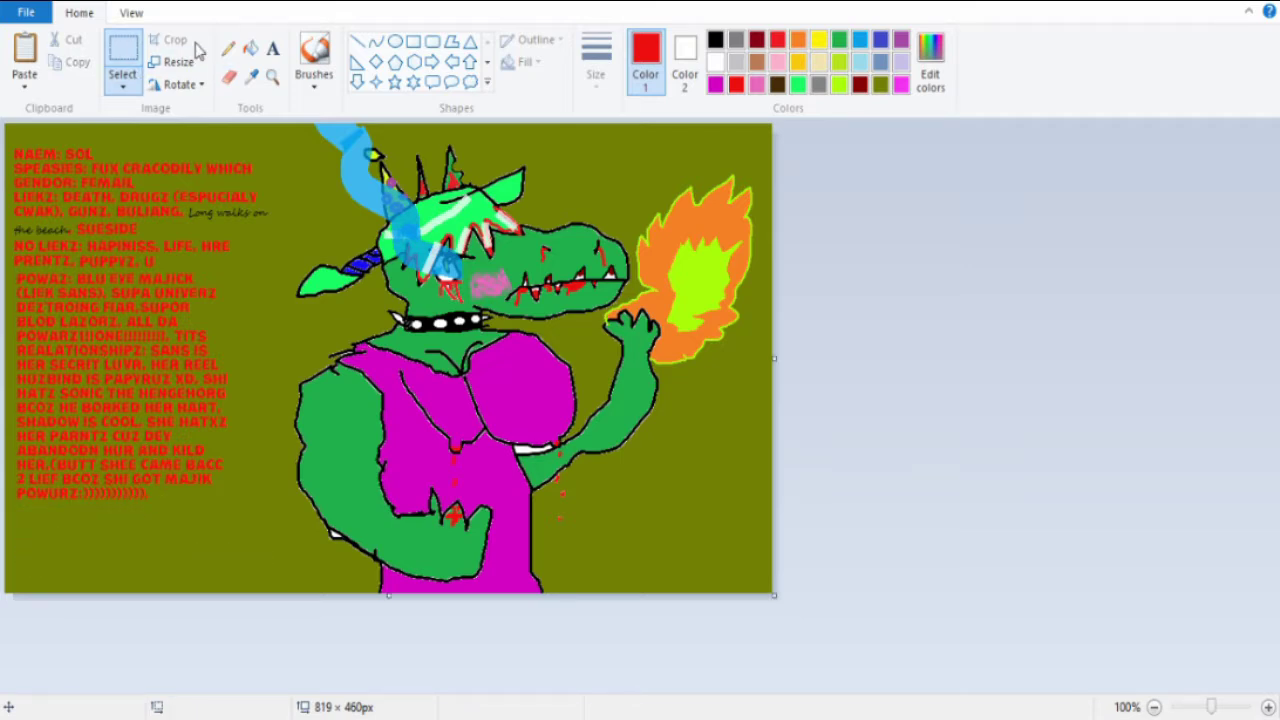
Place a black Comic Sans MS text box at the bottom left.
click(272, 48)
click(714, 40)
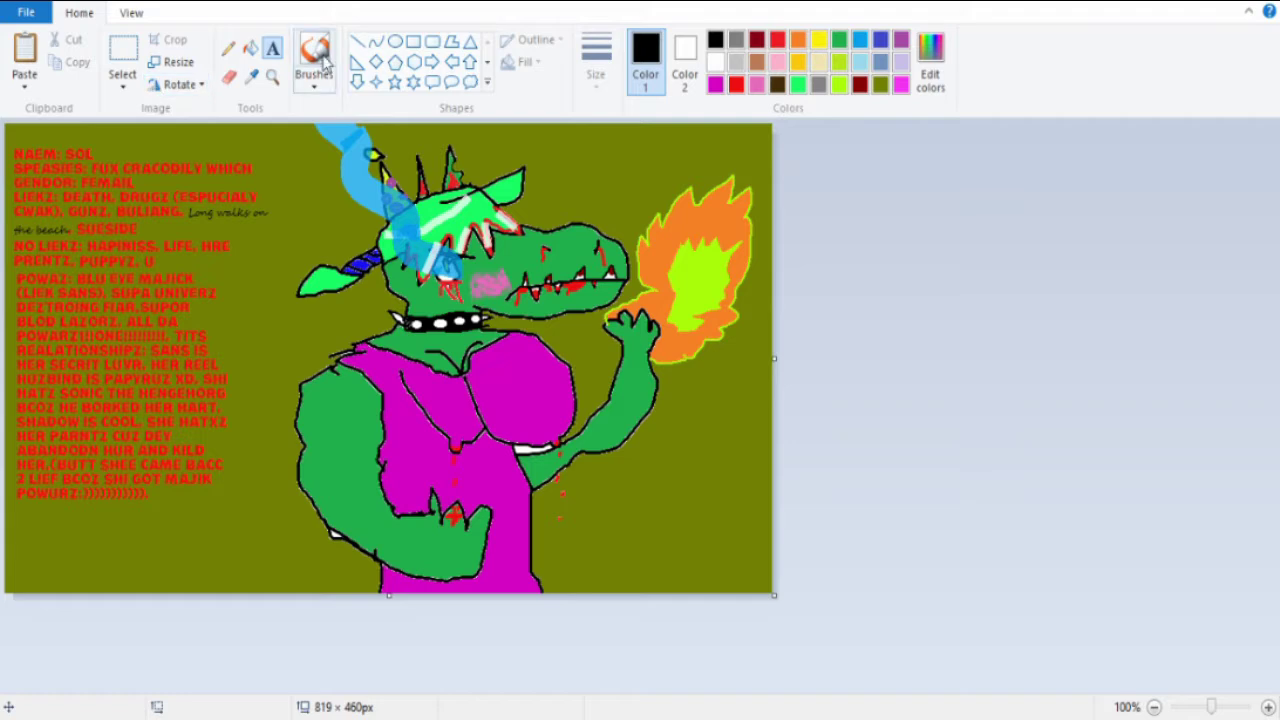
drag(45, 520, 218, 538)
click(160, 47)
text(Comic Sans MS)
key(Return)
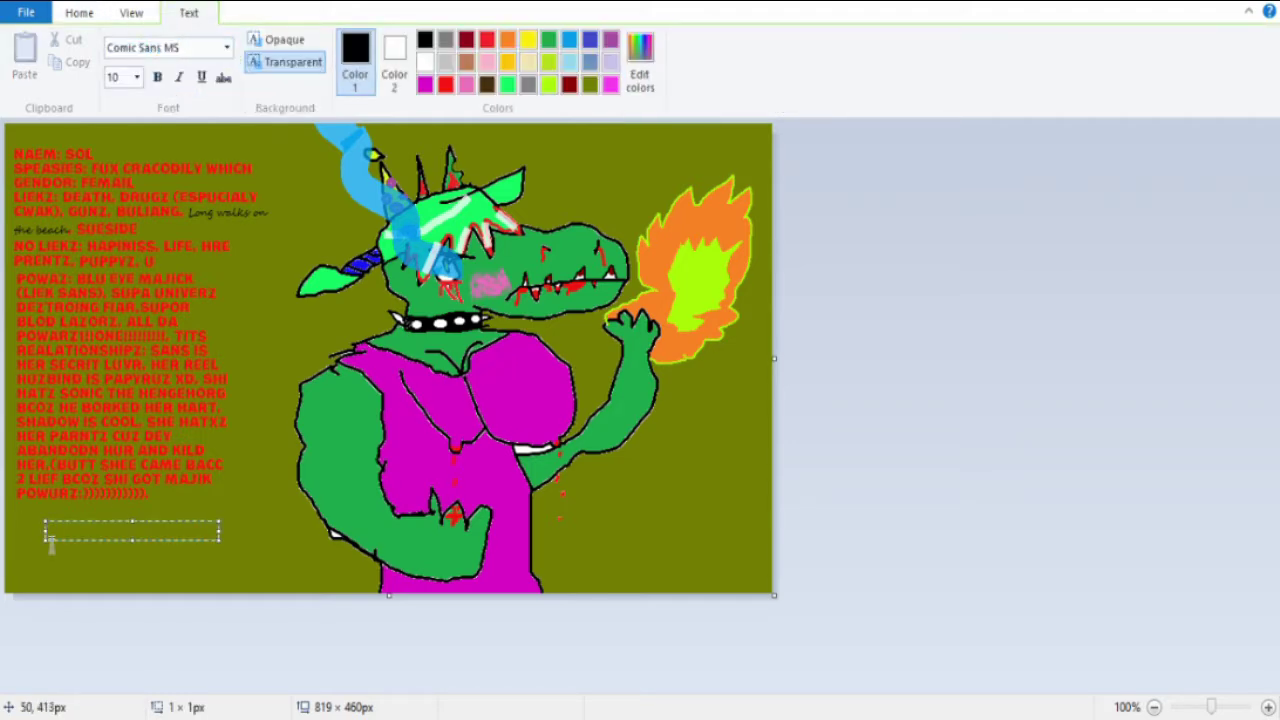
drag(45, 538, 22, 588)
click(118, 77)
text(20)
click(85, 540)
text(DO NOT STEEL)
Write the warning lines and reposition the text box at the bottom left.
key(ctrl+a)
text(IF U)
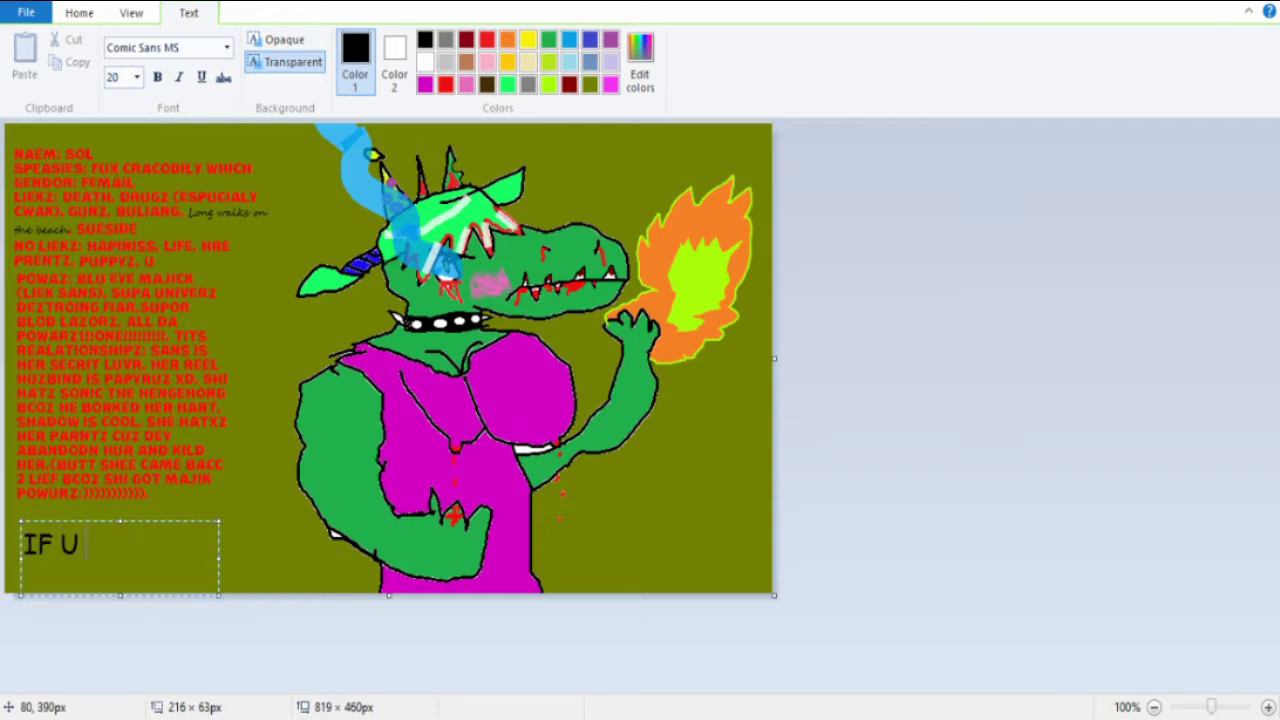
text( DO THEN KYS!!!!!!!!1)
drag(120, 522, 170, 236)
drag(220, 300, 246, 300)
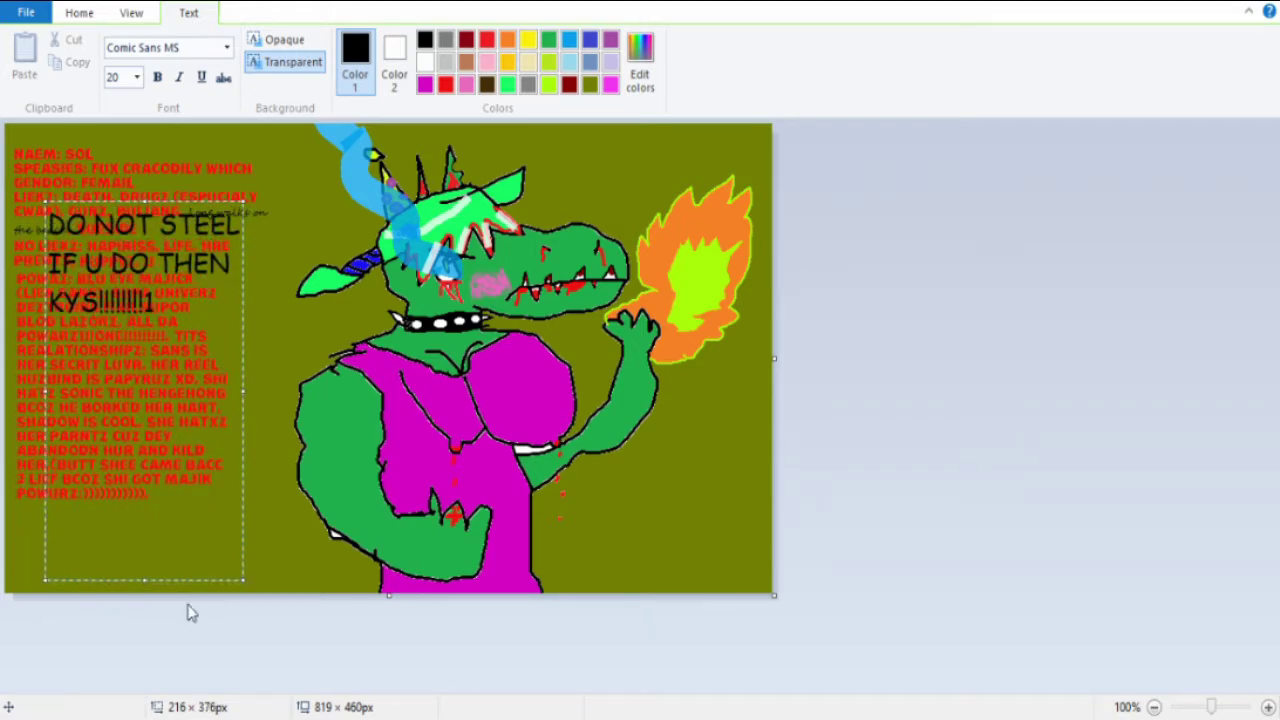
mouse_move(171, 606)
mouse_down()
mouse_move(135, 256)
mouse_move(135, 356)
mouse_up()
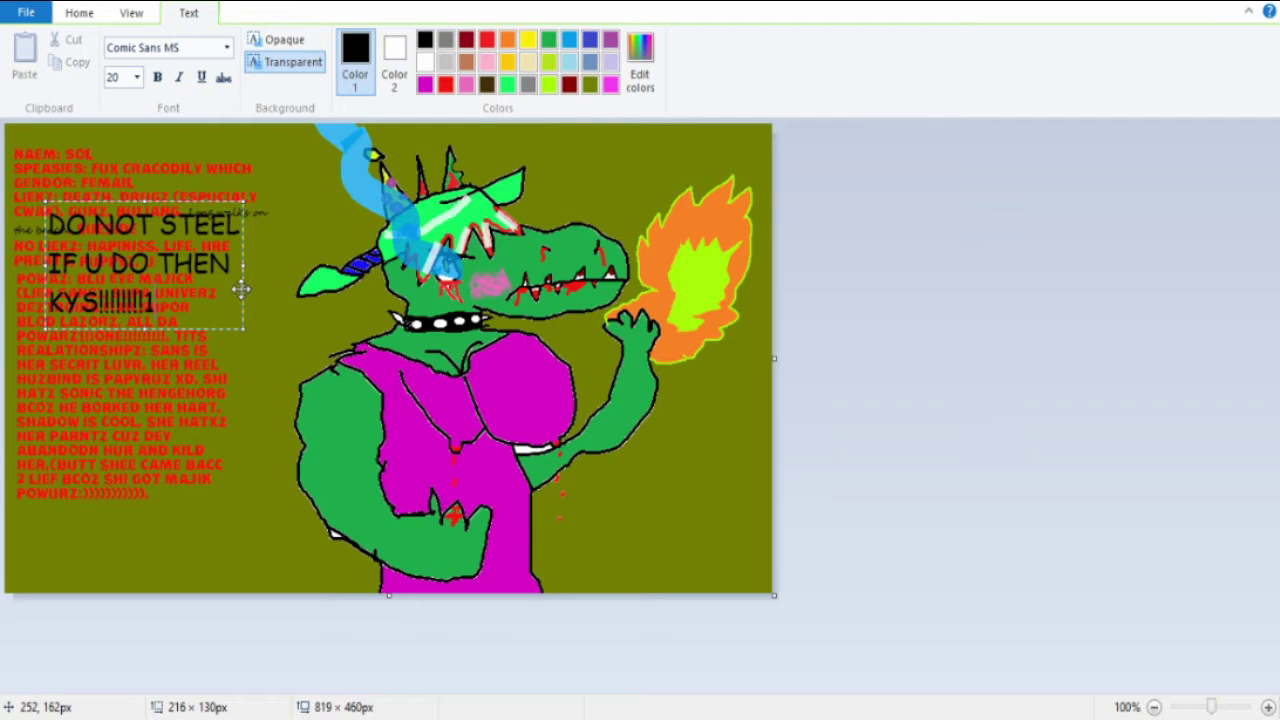
drag(217, 300, 217, 567)
Set the warning to size 16, resize the box so lines reflow, and commit it.
key(ctrl+a)
click(118, 77)
text(1216)
key(Return)
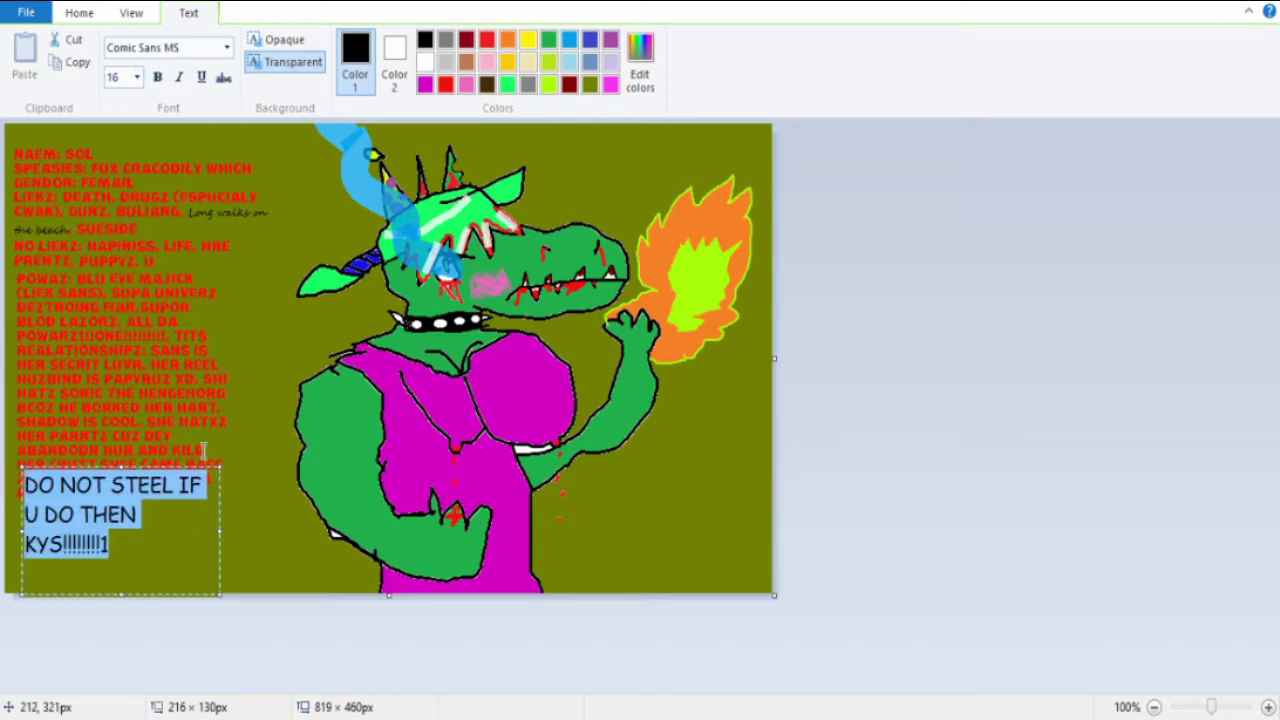
drag(120, 595, 120, 510)
drag(220, 530, 230, 540)
click(265, 571)
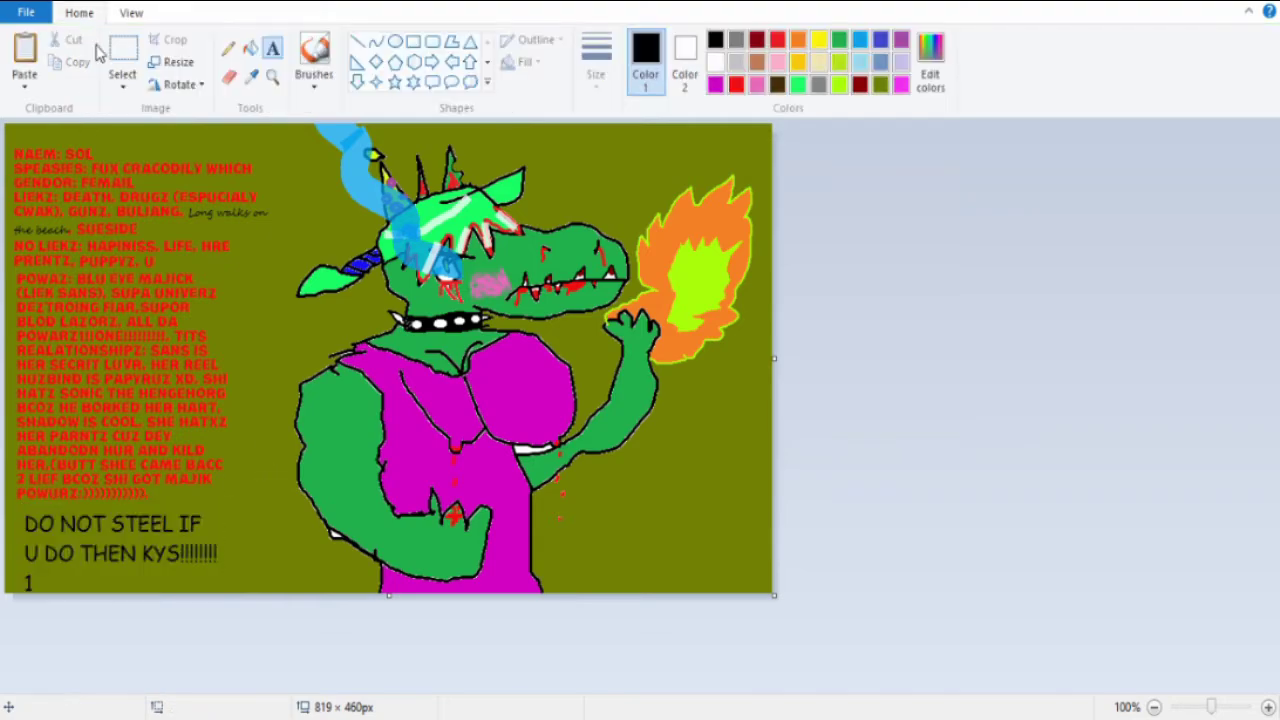
scroll(640, 558, up, 2)
scroll(640, 558, down, 5)
scroll(640, 558, up, 4)
scroll(640, 558, down, 3)
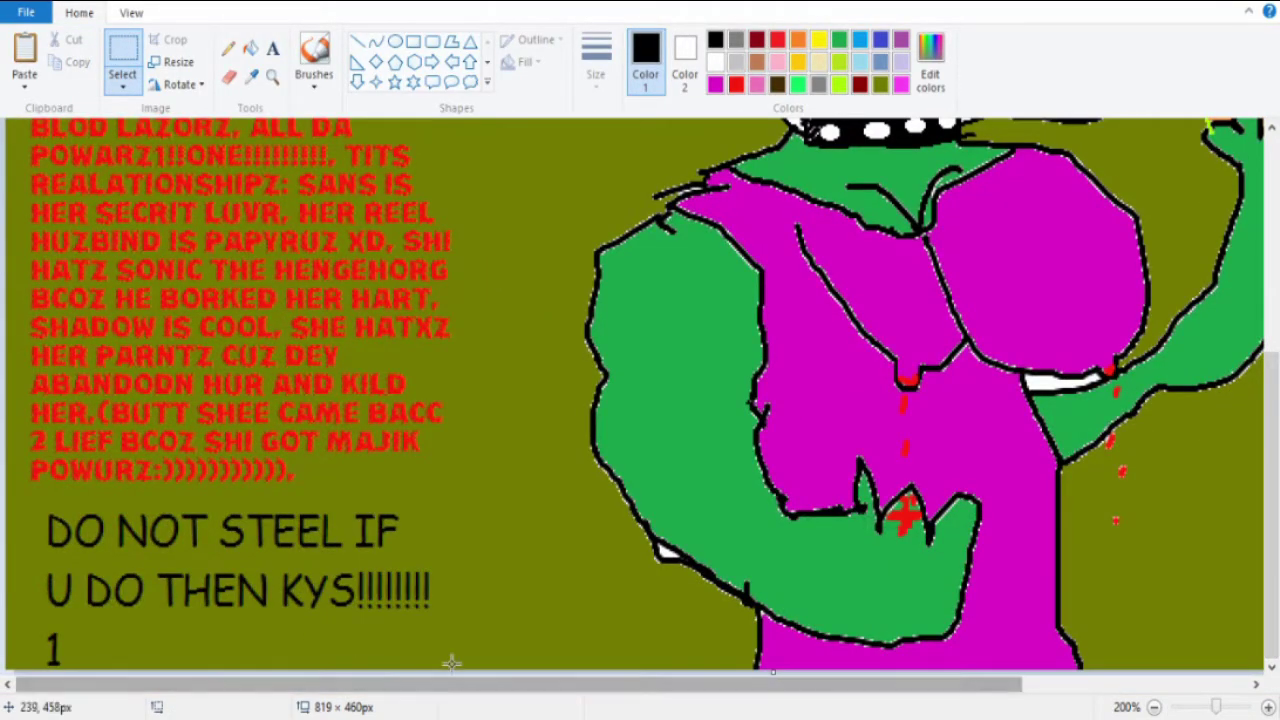
drag(470, 665, 28, 508)
Select the black warning text and drag its right edge to widen it, then view the whole picture.
drag(470, 665, 6, 482)
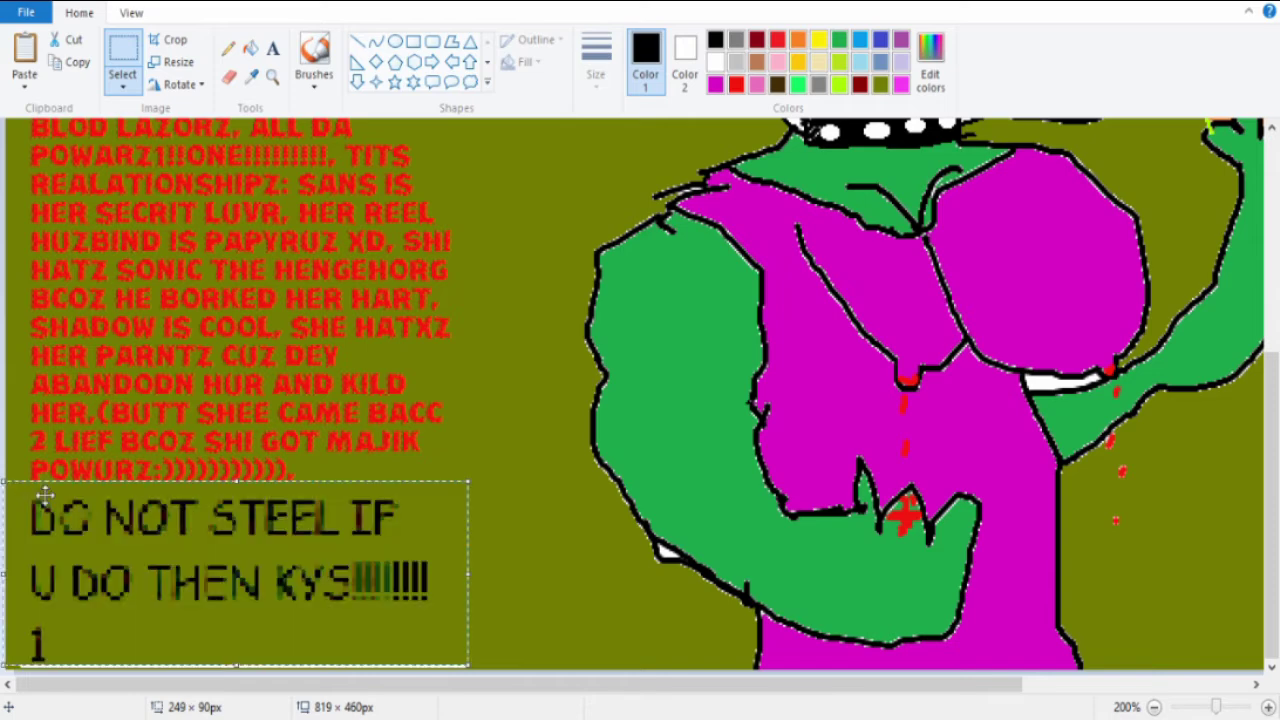
drag(468, 573, 613, 576)
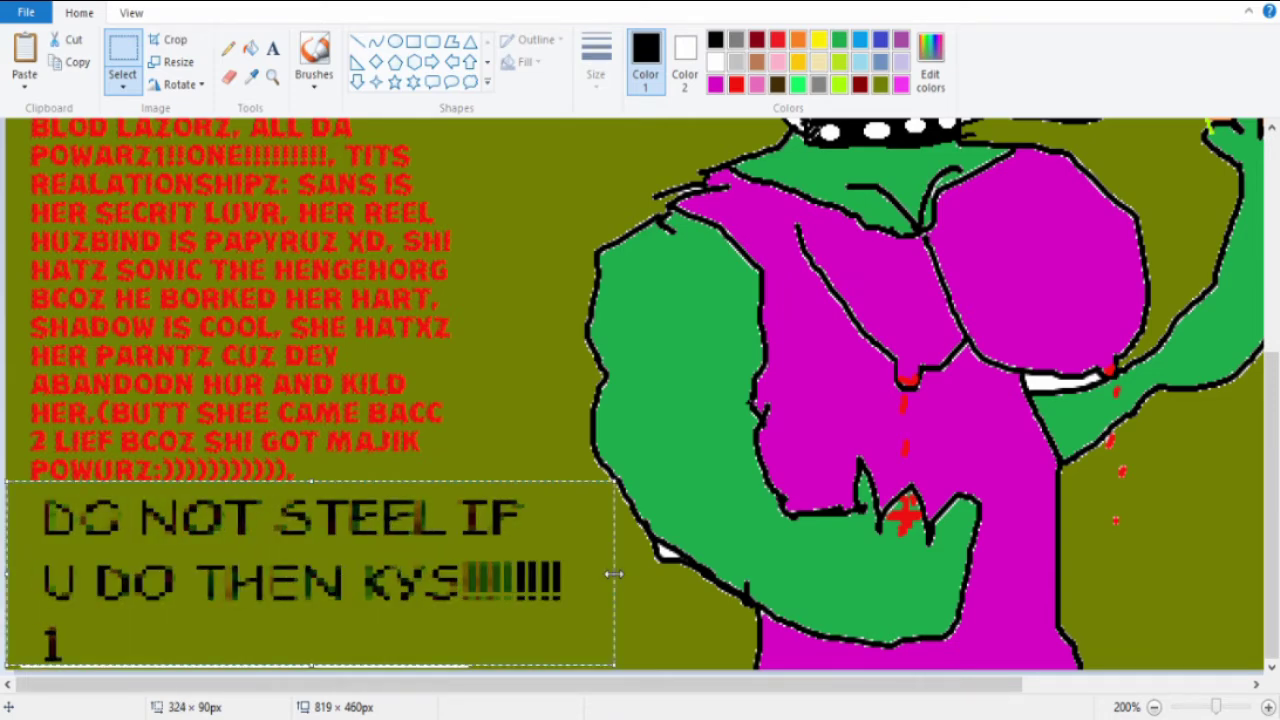
click(430, 400)
click(1155, 707)
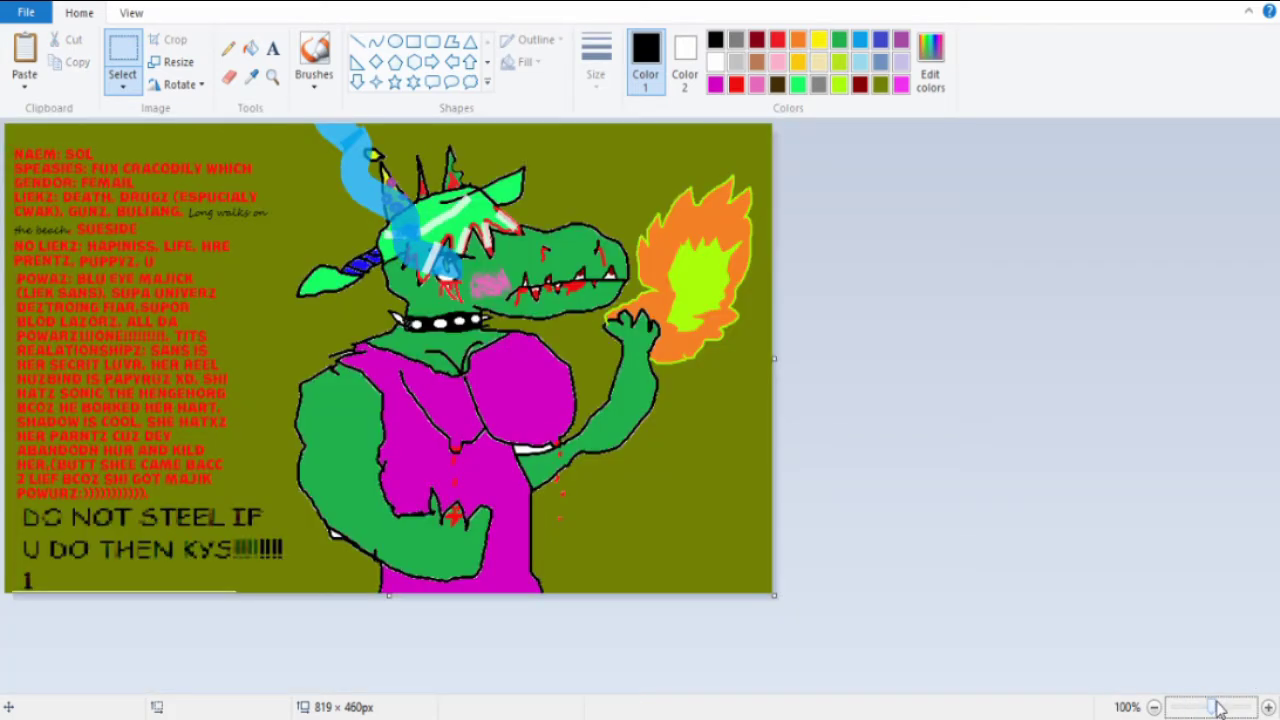